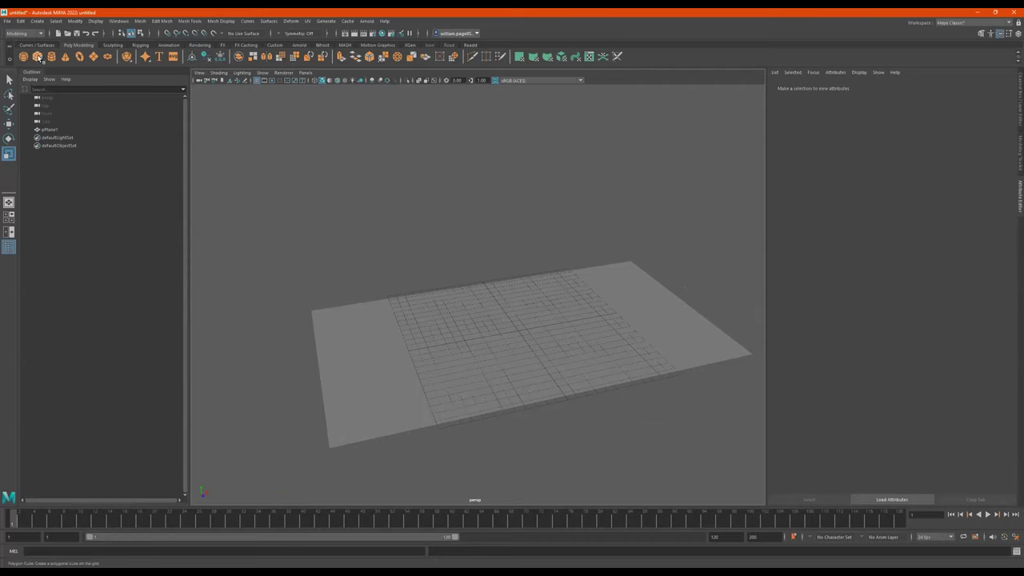
# Add a polygon cube at the centre of the floor plane and scale it up into a large block.
pyautogui.click(38, 58)
pyautogui.keyDown('alt'); pyautogui.moveTo(503, 311); pyautogui.dragTo(666, 297); pyautogui.keyUp('alt')
pyautogui.moveTo(548, 316); pyautogui.dragTo(593, 304)
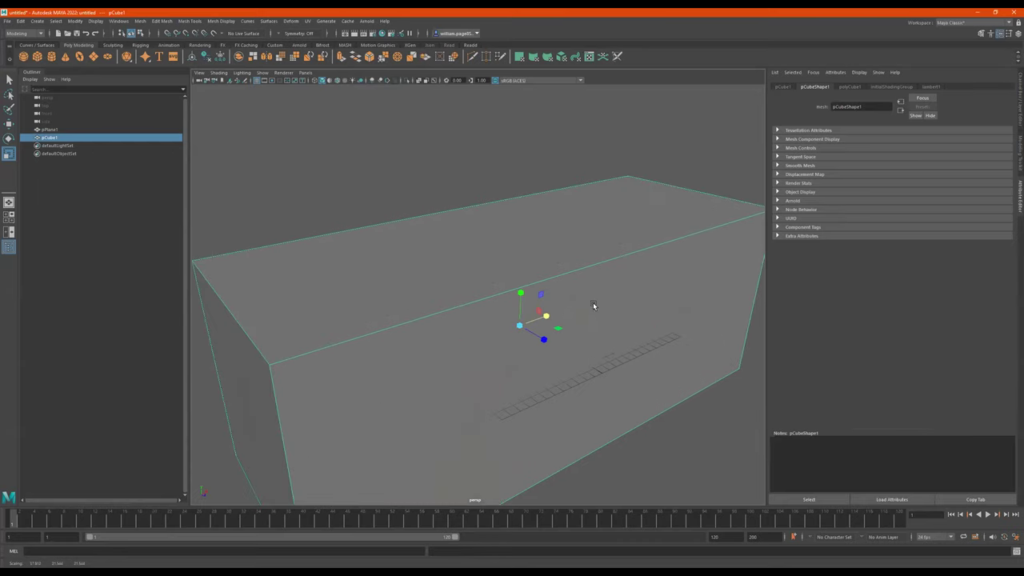
pyautogui.keyDown('alt'); pyautogui.moveTo(592, 303); pyautogui.dragTo(552, 315, button='right'); pyautogui.keyUp('alt')
# Flatten the block into a thin upright wall and raise it along one long edge of the floor plane.
pyautogui.moveTo(535, 326); pyautogui.dragTo(479, 293)
pyautogui.press('w')
pyautogui.moveTo(450, 262); pyautogui.dragTo(451, 202)
pyautogui.keyDown('alt'); pyautogui.moveTo(383, 243); pyautogui.dragTo(453, 269); pyautogui.keyUp('alt')
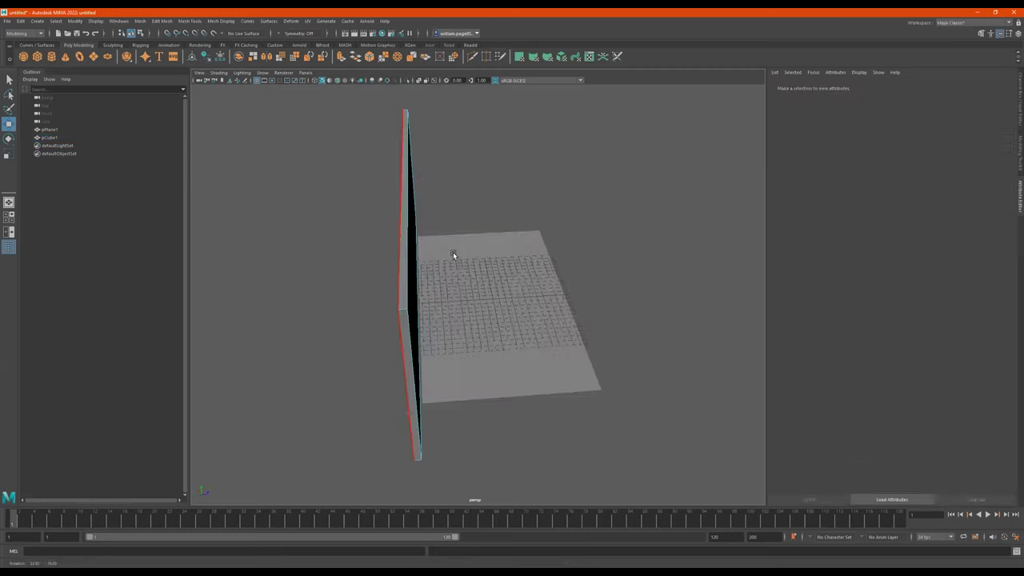
pyautogui.hotkey('shift', '.')
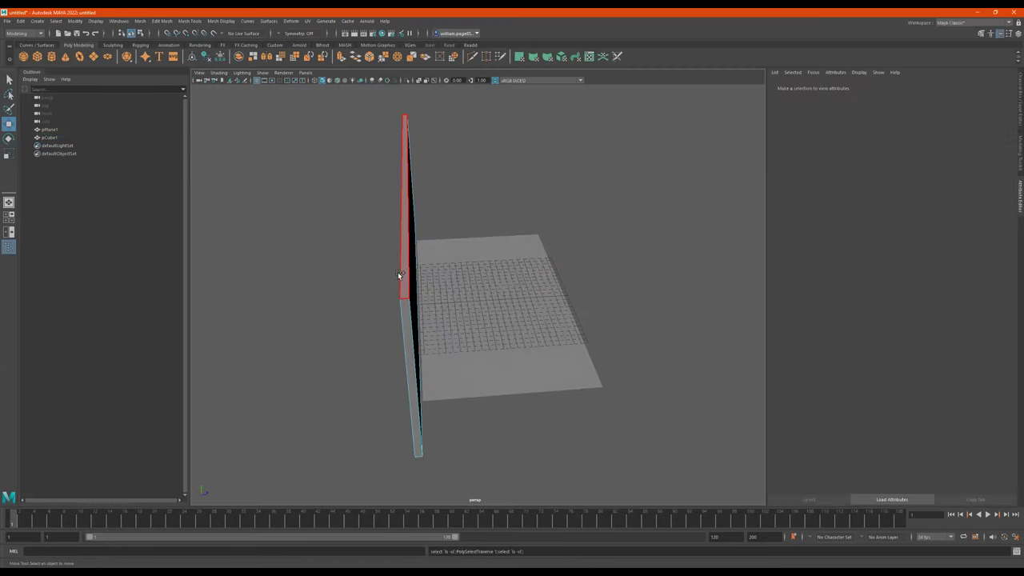
pyautogui.keyDown('alt'); pyautogui.moveTo(596, 221); pyautogui.dragTo(551, 267); pyautogui.keyUp('alt')
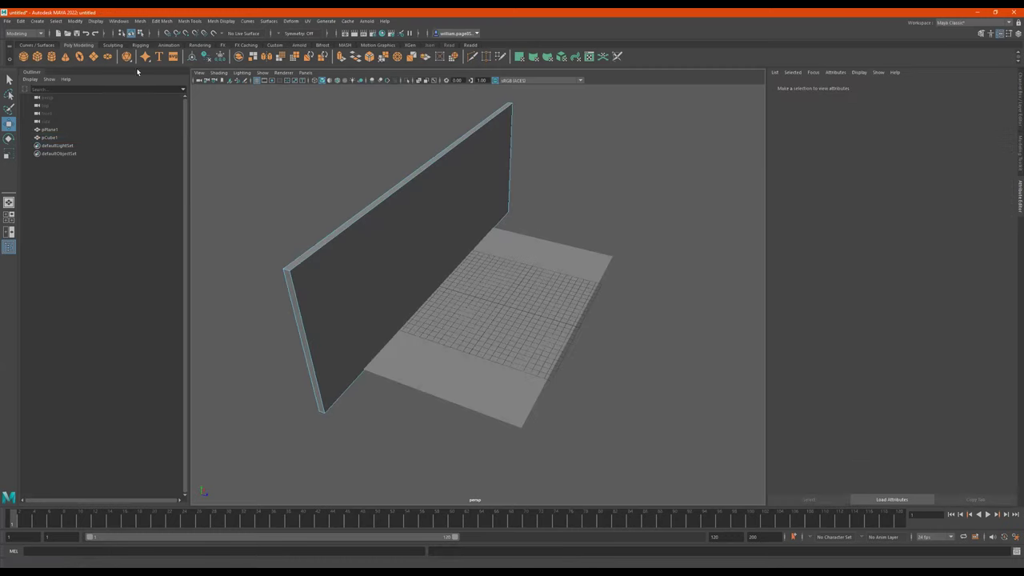
# Add a large polygon cylinder with 5 height subdivisions and raise it above the floor plane.
pyautogui.click(52, 56)
pyautogui.moveTo(507, 284); pyautogui.dragTo(896, 100)
pyautogui.press('r')
pyautogui.click(866, 86)
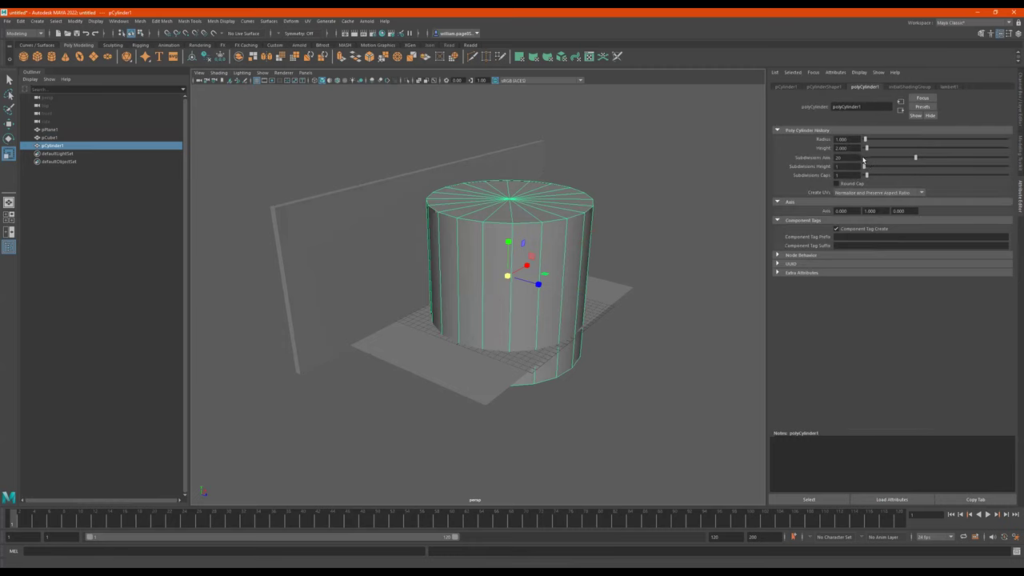
pyautogui.moveTo(874, 169); pyautogui.dragTo(876, 168)
pyautogui.press('w')
pyautogui.moveTo(506, 240); pyautogui.dragTo(509, 160)
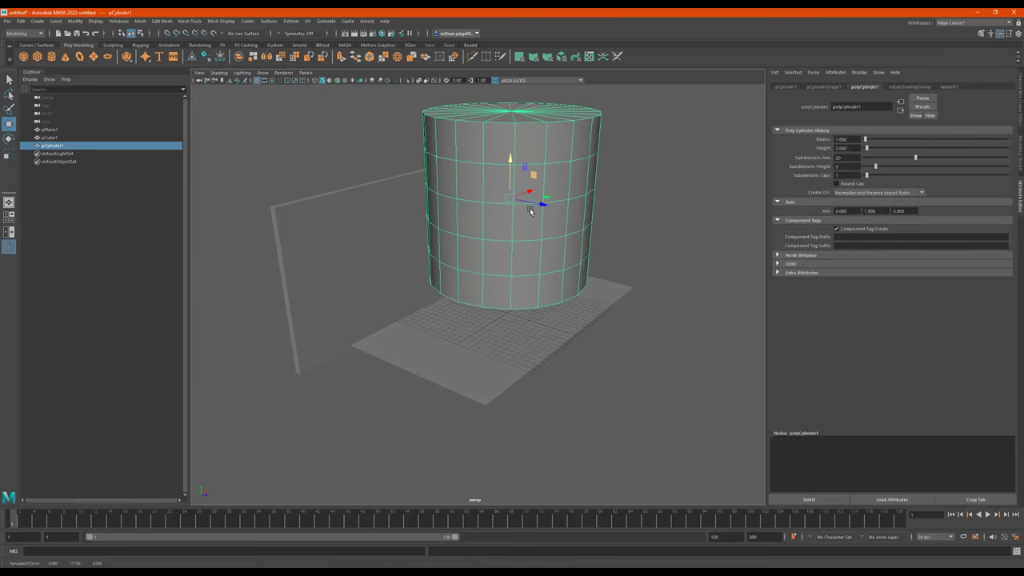
# Grow a face selection outward across the cylinder's side, then delete the cylinder.
pyautogui.doubleClick(530, 213)
pyautogui.keyDown('alt'); pyautogui.moveTo(659, 227); pyautogui.dragTo(643, 231); pyautogui.keyUp('alt')
pyautogui.hotkey('shift', '.')
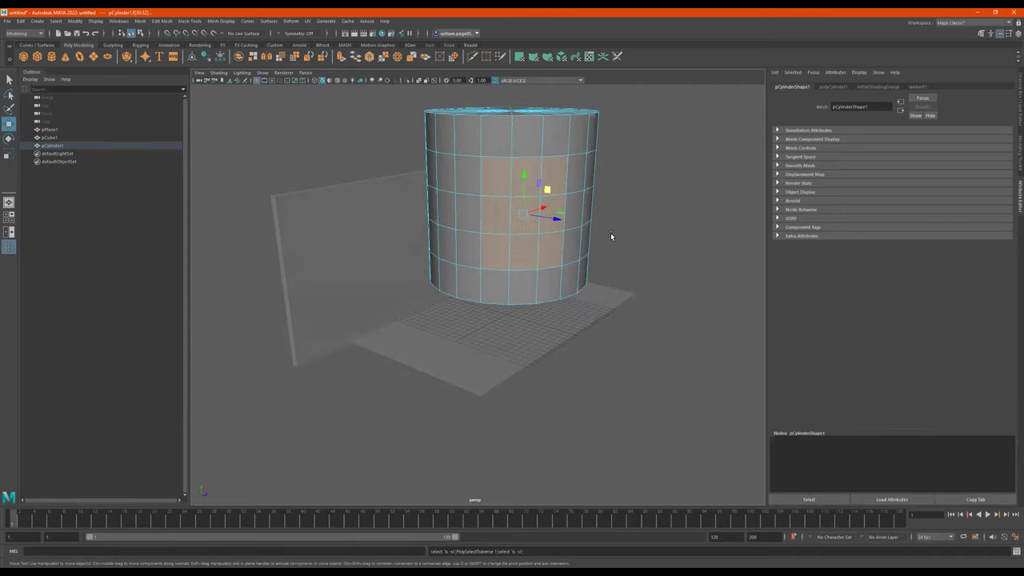
pyautogui.hotkey('shift', '.')
pyautogui.hotkey('shift', '.')
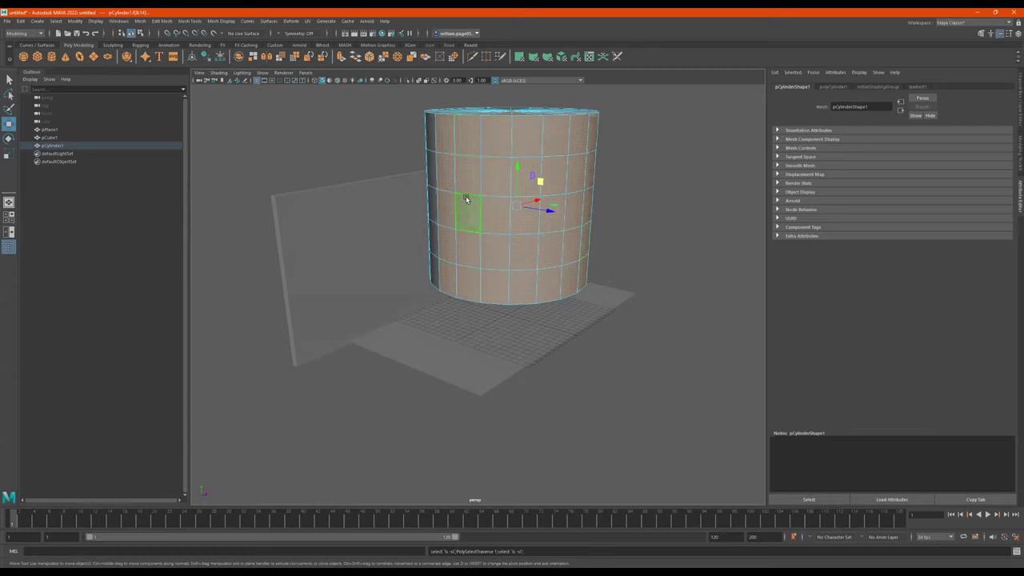
pyautogui.keyDown('alt'); pyautogui.moveTo(466, 199); pyautogui.dragTo(507, 199); pyautogui.keyUp('alt')
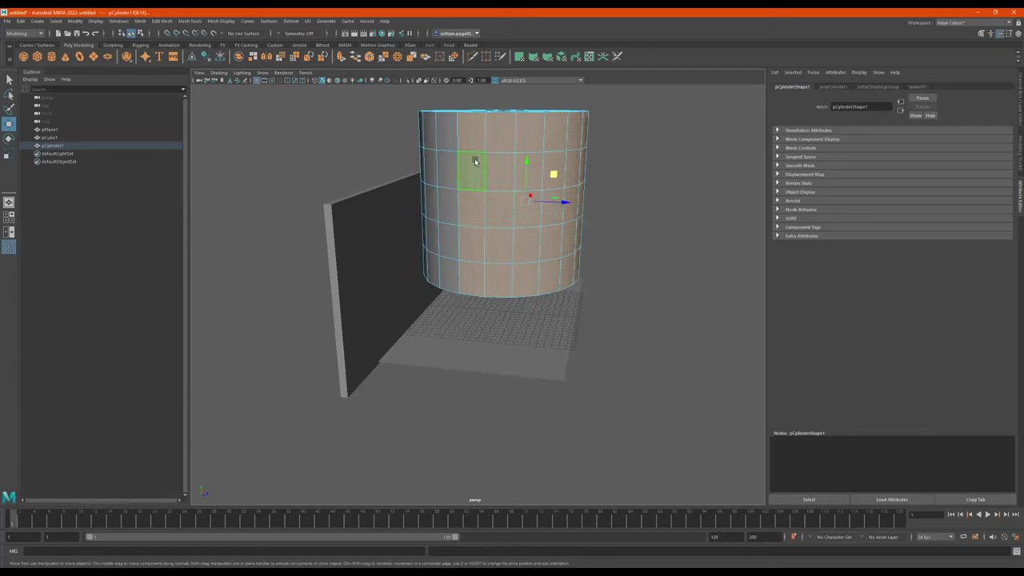
pyautogui.press('Delete')
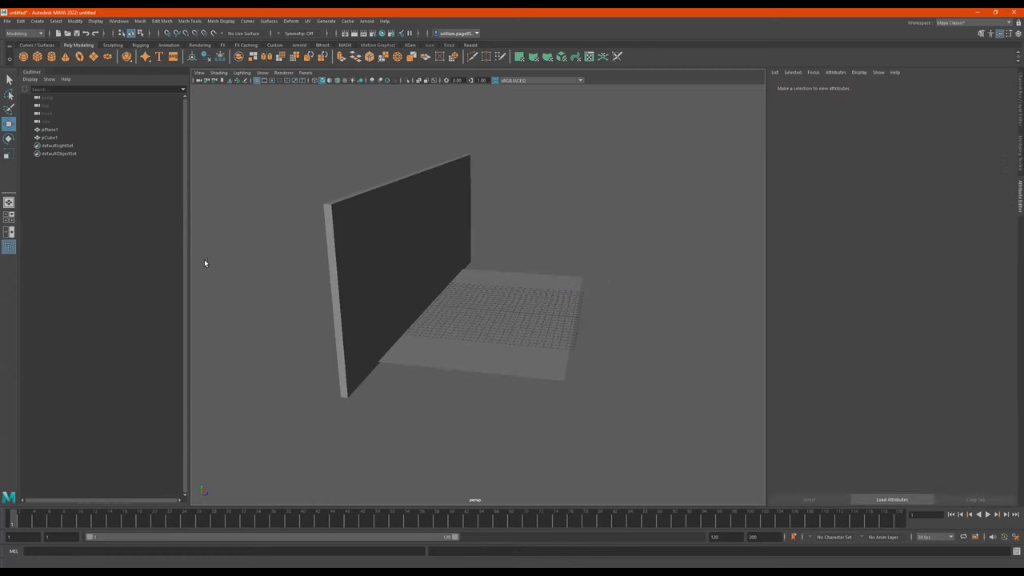
# Delete the wall's back and edge faces by growing the face selection, keeping only the face toward the floor plane.
pyautogui.keyDown('alt'); pyautogui.moveTo(205, 262); pyautogui.dragTo(365, 238); pyautogui.keyUp('alt')
pyautogui.click(365, 238)
pyautogui.moveTo(363, 238); pyautogui.dragTo(363, 258, button='right')
pyautogui.click(365, 258)
pyautogui.keyDown('alt'); pyautogui.moveTo(607, 276); pyautogui.dragTo(496, 309); pyautogui.keyUp('alt')
pyautogui.hotkey('shift', '.')
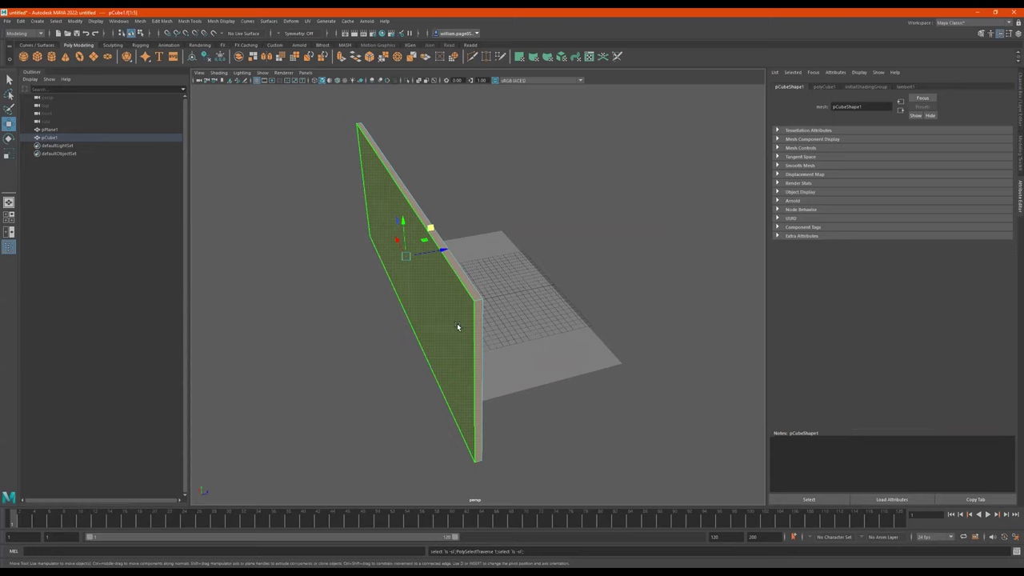
pyautogui.press('Delete')
# Cut four vertical and two horizontal edge lines across the wall face with the Multi-Cut tool.
pyautogui.keyDown('alt'); pyautogui.moveTo(474, 258); pyautogui.dragTo(520, 155); pyautogui.keyUp('alt')
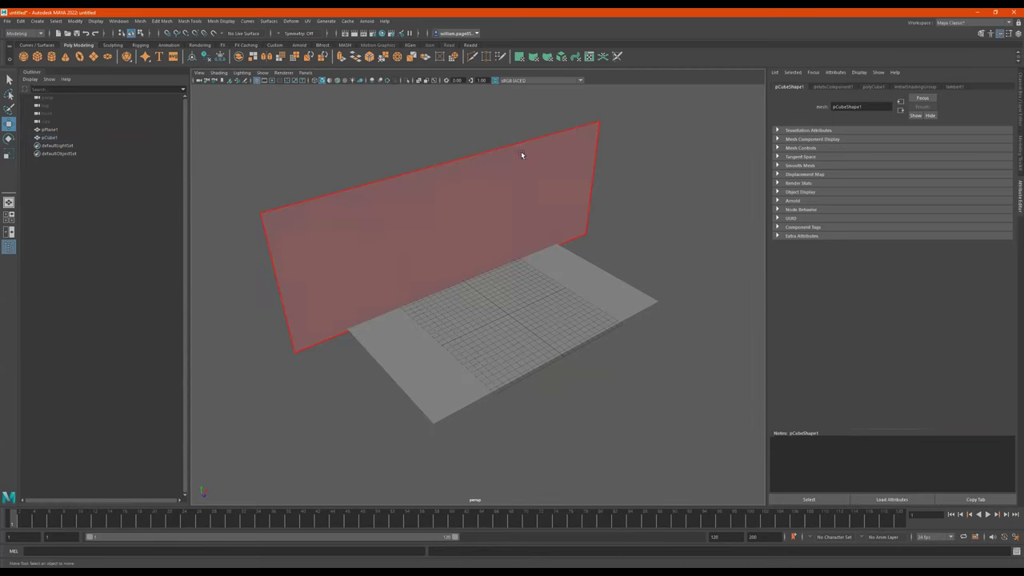
pyautogui.click(474, 56)
pyautogui.keyDown('alt'); pyautogui.moveTo(382, 240); pyautogui.dragTo(367, 221); pyautogui.keyUp('alt')
pyautogui.keyDown('ctrl'); pyautogui.click(367, 200); pyautogui.keyUp('ctrl')
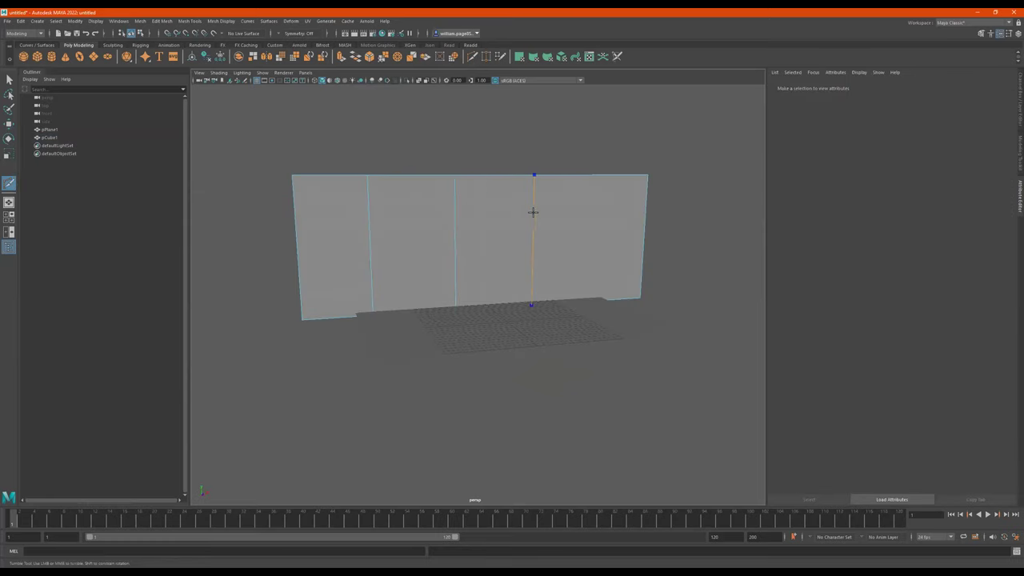
pyautogui.keyDown('ctrl'); pyautogui.click(443, 202); pyautogui.keyUp('ctrl')
pyautogui.keyDown('ctrl'); pyautogui.click(453, 262); pyautogui.keyUp('ctrl')
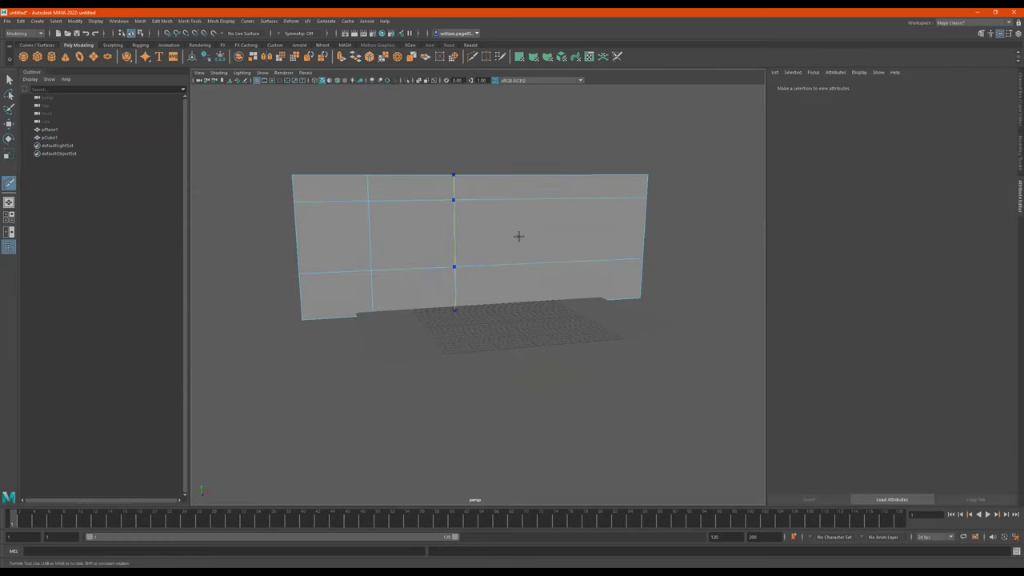
pyautogui.keyDown('alt'); pyautogui.moveTo(500, 229); pyautogui.dragTo(494, 230); pyautogui.keyUp('alt')
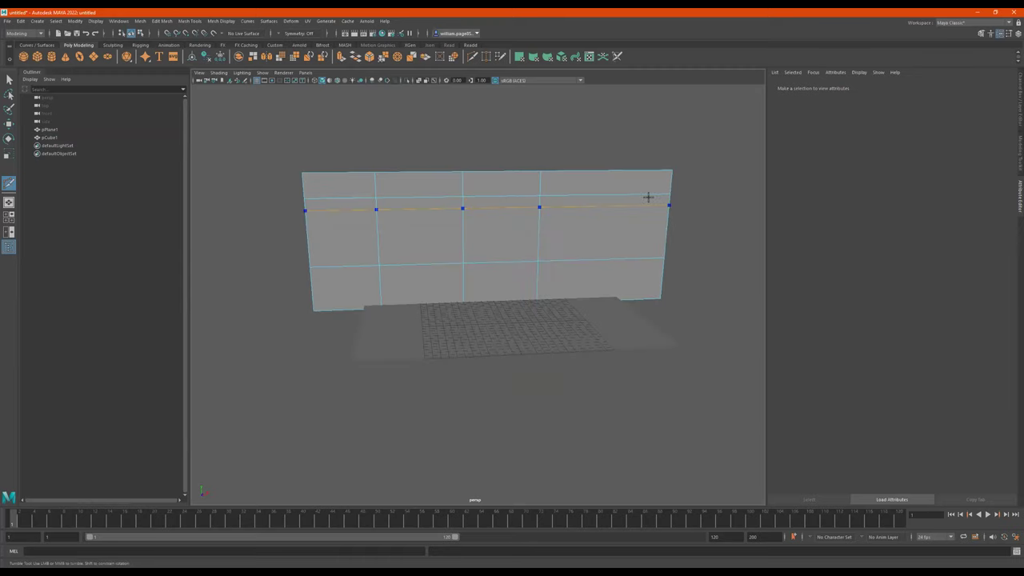
pyautogui.moveTo(489, 215)
pyautogui.keyDown('alt'); pyautogui.mouseDown()
pyautogui.moveTo(471, 199)
pyautogui.moveTo(482, 208)
pyautogui.moveTo(471, 211)
pyautogui.mouseUp(); pyautogui.keyUp('alt')
# Delete the second and fourth faces of the wall's middle row to open two windows.
pyautogui.press('q')
pyautogui.click(460, 220)
pyautogui.moveTo(672, 109); pyautogui.dragTo(672, 109, button='right')
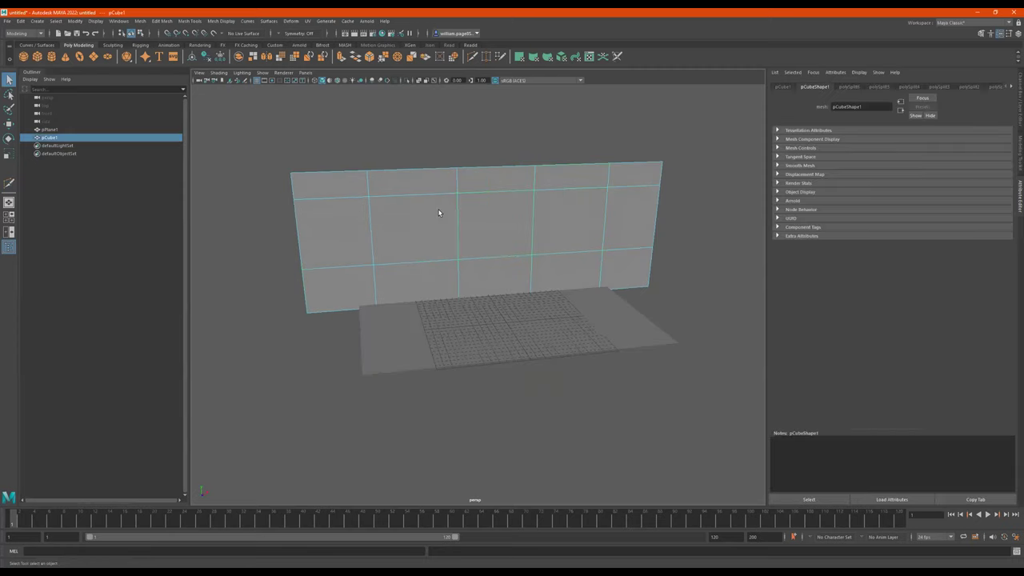
pyautogui.doubleClick(439, 231)
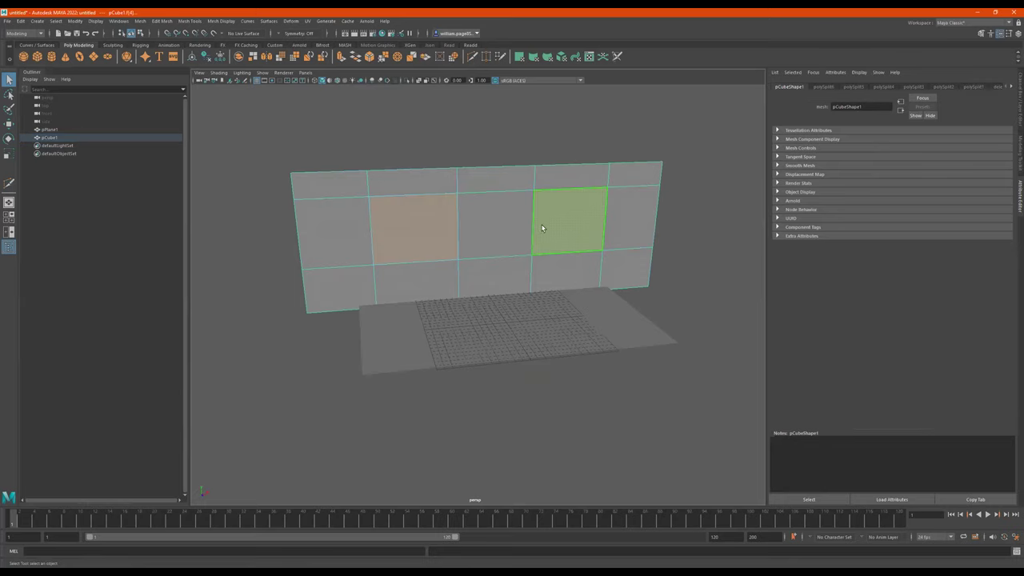
pyautogui.press('Delete')
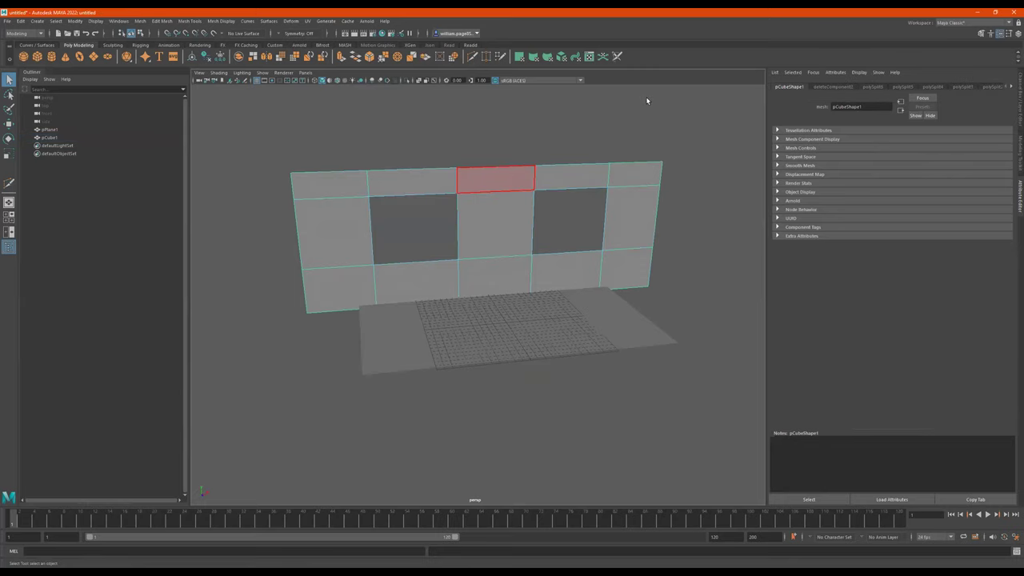
# Extrude the wall's faces with a local Z translation of about 0.82 to give the wall thickness.
pyautogui.moveTo(647, 101); pyautogui.dragTo(647, 100, button='right')
pyautogui.keyDown('alt'); pyautogui.moveTo(480, 214); pyautogui.dragTo(539, 213); pyautogui.keyUp('alt')
pyautogui.hotkey('ctrl', 'e')
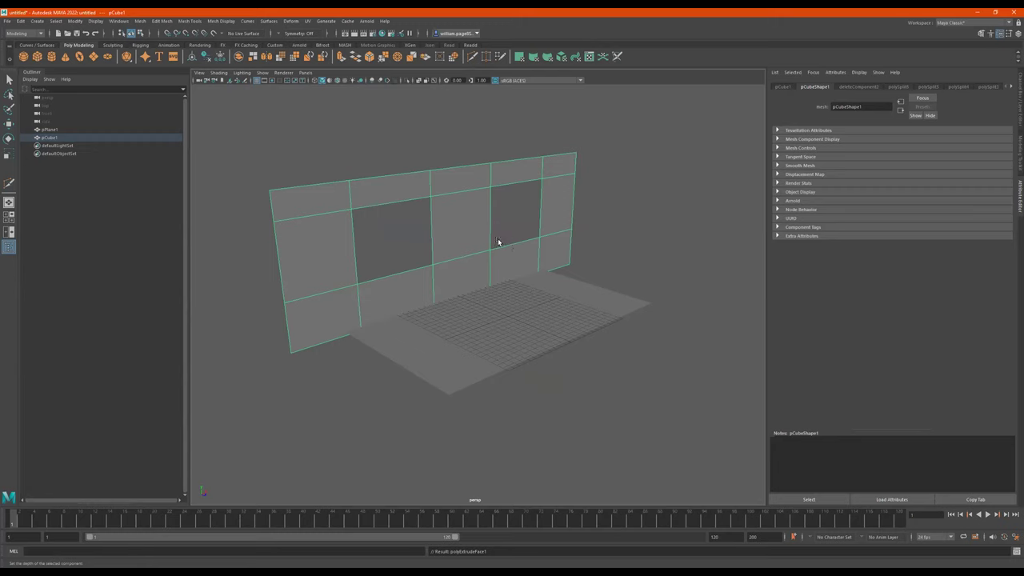
pyautogui.keyDown('alt'); pyautogui.moveTo(467, 246); pyautogui.dragTo(518, 258); pyautogui.keyUp('alt')
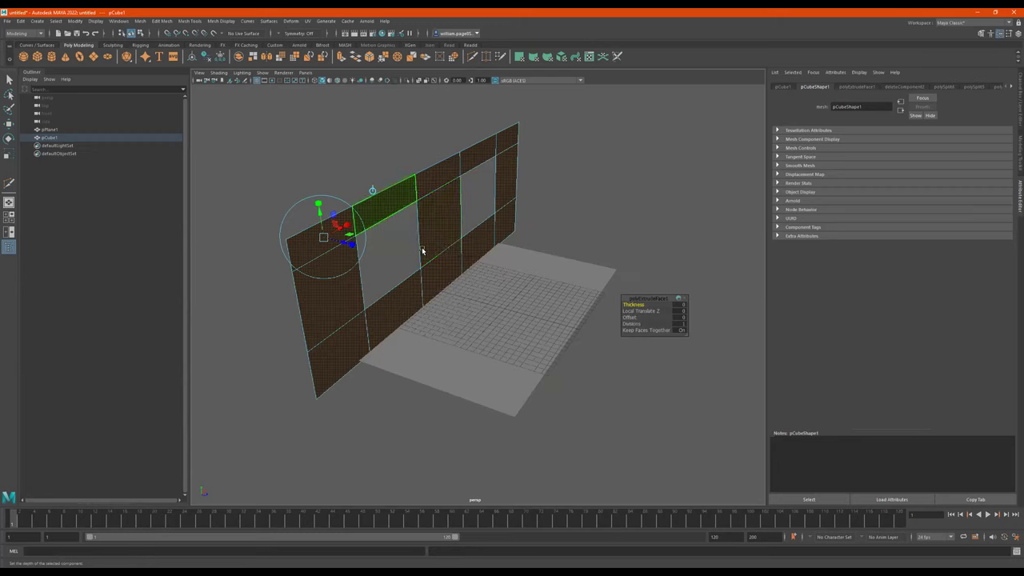
pyautogui.moveTo(341, 245); pyautogui.dragTo(348, 247)
pyautogui.keyDown('alt'); pyautogui.moveTo(418, 234); pyautogui.dragTo(422, 218); pyautogui.keyUp('alt')
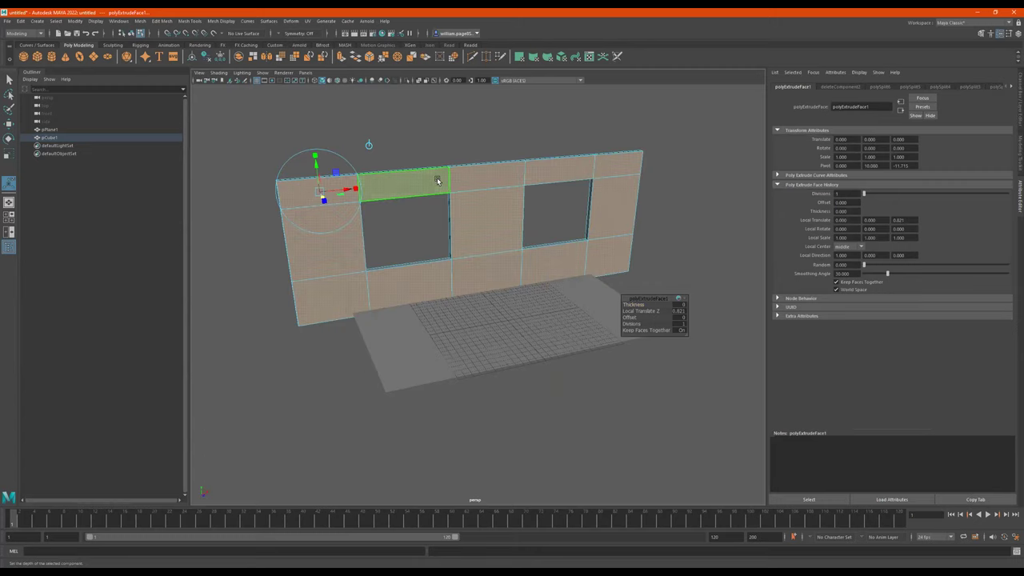
pyautogui.moveTo(571, 78); pyautogui.dragTo(573, 77, button='right')
pyautogui.keyDown('alt'); pyautogui.moveTo(440, 184); pyautogui.dragTo(559, 228); pyautogui.keyUp('alt')
pyautogui.press('w')
pyautogui.scroll(1, 559, 229)
pyautogui.scroll(5, 559, 228)
pyautogui.keyDown('alt'); pyautogui.moveTo(649, 228); pyautogui.dragTo(628, 218); pyautogui.keyUp('alt')
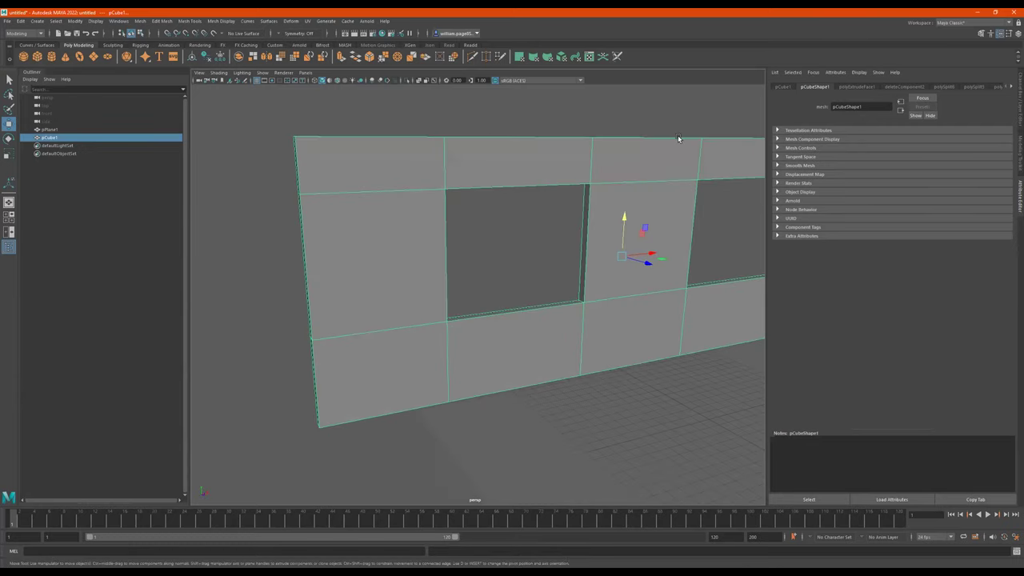
pyautogui.press('f')
pyautogui.click(94, 57)
pyautogui.press('r')
pyautogui.press('w')
pyautogui.moveTo(639, 328); pyautogui.dragTo(609, 218)
pyautogui.press('Delete')
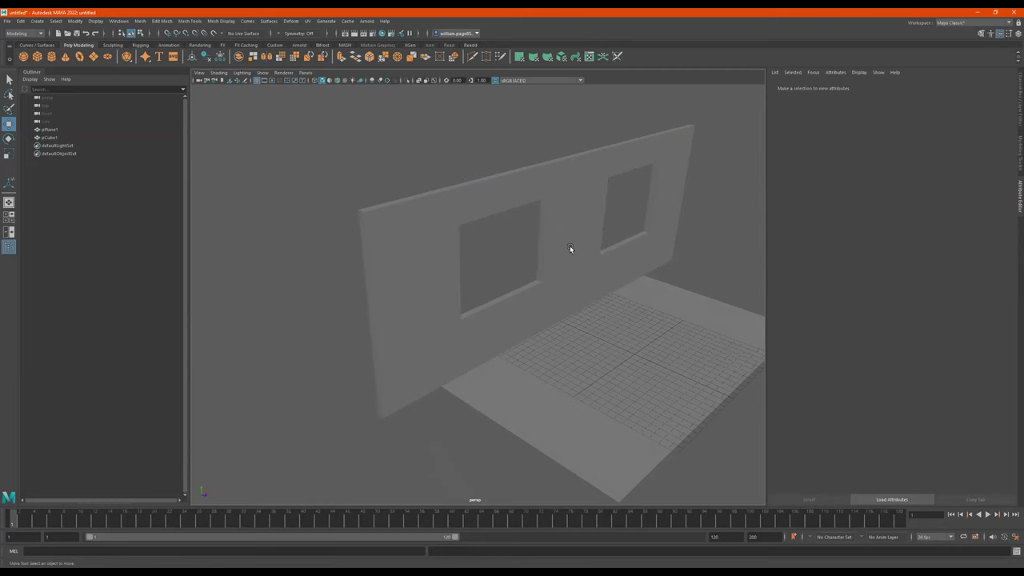
# Add a second polygon cube, enlarge it and position it over the wall's left window opening in the front view.
pyautogui.click(448, 193)
pyautogui.press('f')
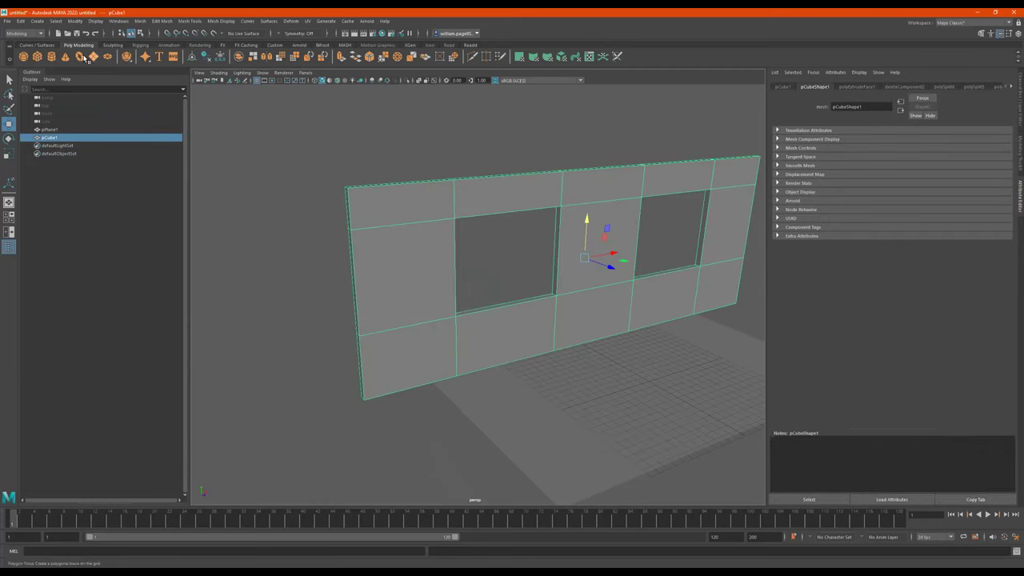
pyautogui.click(45, 60)
pyautogui.moveTo(652, 346); pyautogui.dragTo(663, 260)
pyautogui.press('r')
pyautogui.moveTo(689, 307); pyautogui.dragTo(674, 302)
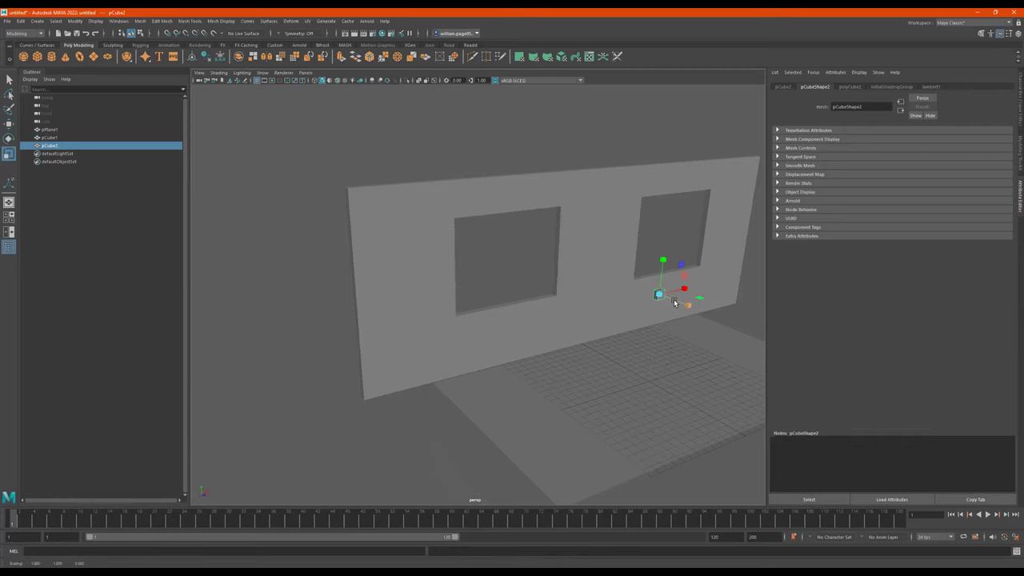
pyautogui.press('space')
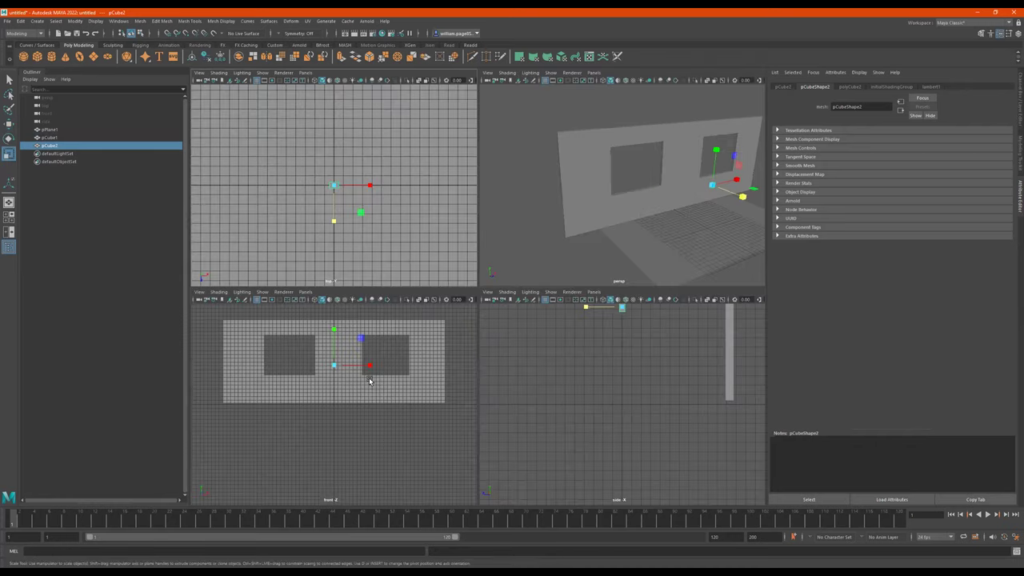
pyautogui.press('space')
pyautogui.press('w')
pyautogui.moveTo(578, 281); pyautogui.dragTo(415, 279)
# Move the new cube's top and left vertices slightly past the top and left edges of the window opening.
pyautogui.moveTo(415, 244); pyautogui.dragTo(355, 245, button='right')
pyautogui.moveTo(513, 189); pyautogui.dragTo(276, 250)
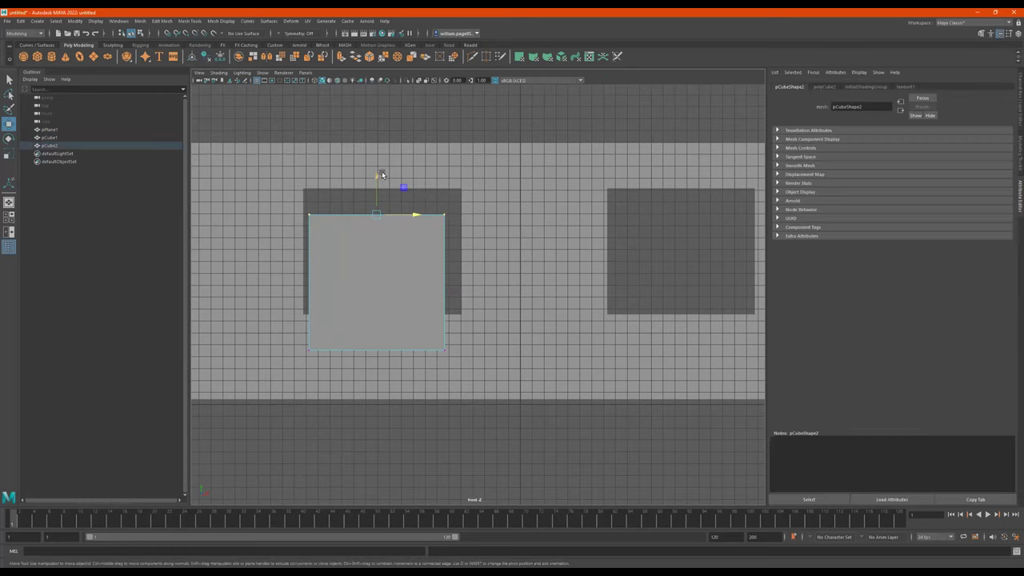
pyautogui.moveTo(378, 178); pyautogui.dragTo(376, 146)
pyautogui.moveTo(295, 153); pyautogui.dragTo(346, 374)
pyautogui.moveTo(342, 265); pyautogui.dragTo(331, 265)
# Move the cube's right and bottom vertices slightly past the window opening's edges, using wireframe display to align them.
pyautogui.moveTo(503, 163); pyautogui.dragTo(399, 367)
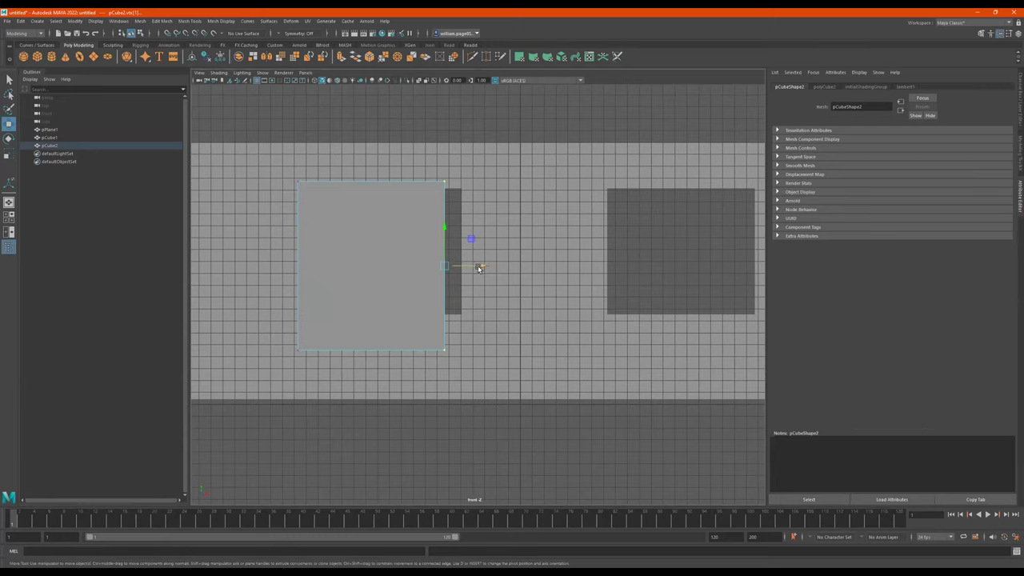
pyautogui.moveTo(479, 268); pyautogui.dragTo(517, 268)
pyautogui.moveTo(519, 319); pyautogui.dragTo(236, 366)
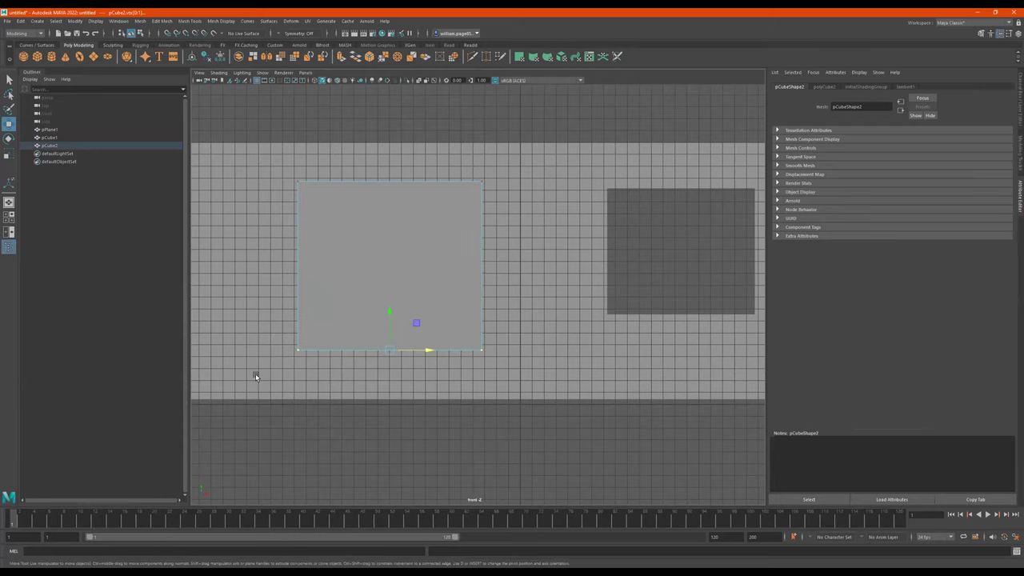
pyautogui.press('4')
pyautogui.moveTo(387, 312); pyautogui.dragTo(383, 285)
pyautogui.moveTo(531, 158); pyautogui.dragTo(457, 360)
pyautogui.moveTo(521, 250); pyautogui.dragTo(507, 254)
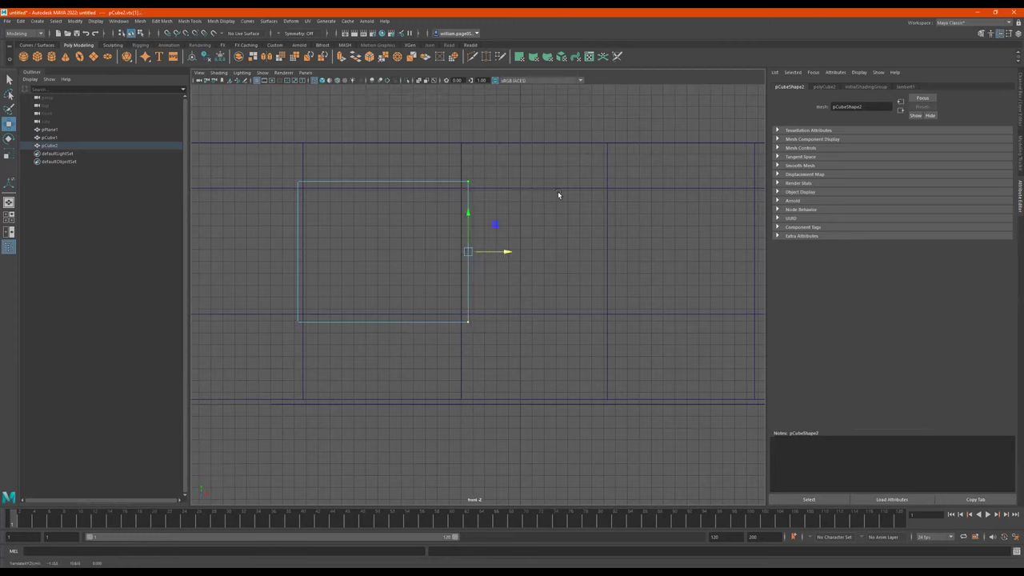
# Thin the cube along its depth and move it into the wall's left window opening in the perspective view.
pyautogui.press('space')
pyautogui.press('space')
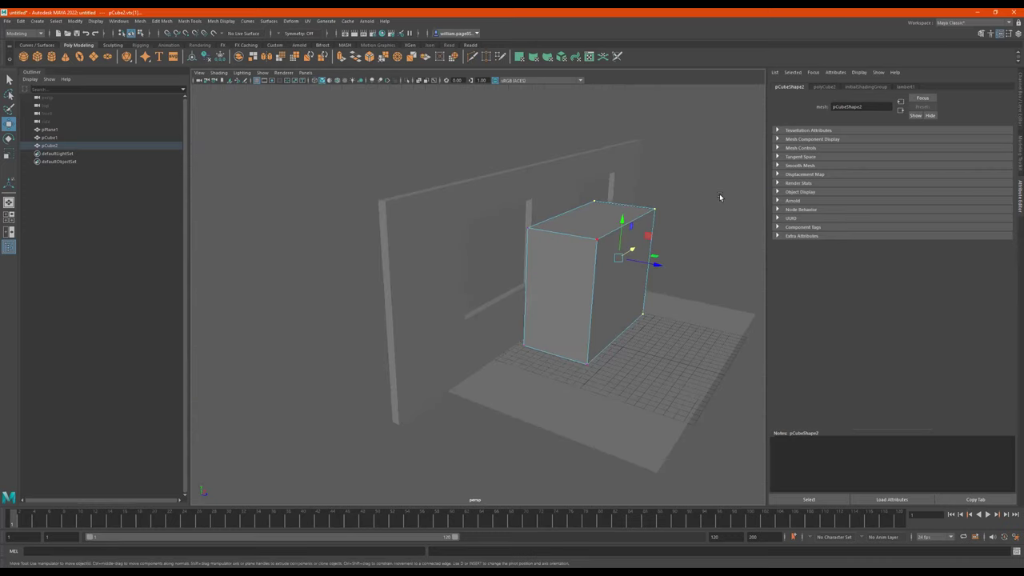
pyautogui.press('F8')
pyautogui.press('e')
pyautogui.press('r')
pyautogui.moveTo(624, 311); pyautogui.dragTo(526, 266)
pyautogui.press('w')
# Extend the wall's left end outward by moving its end vertices, widening the section beside the window.
pyautogui.click(427, 254)
pyautogui.keyDown('alt'); pyautogui.moveTo(427, 254); pyautogui.dragTo(451, 241); pyautogui.keyUp('alt')
pyautogui.moveTo(452, 245); pyautogui.dragTo(537, 189, button='right')
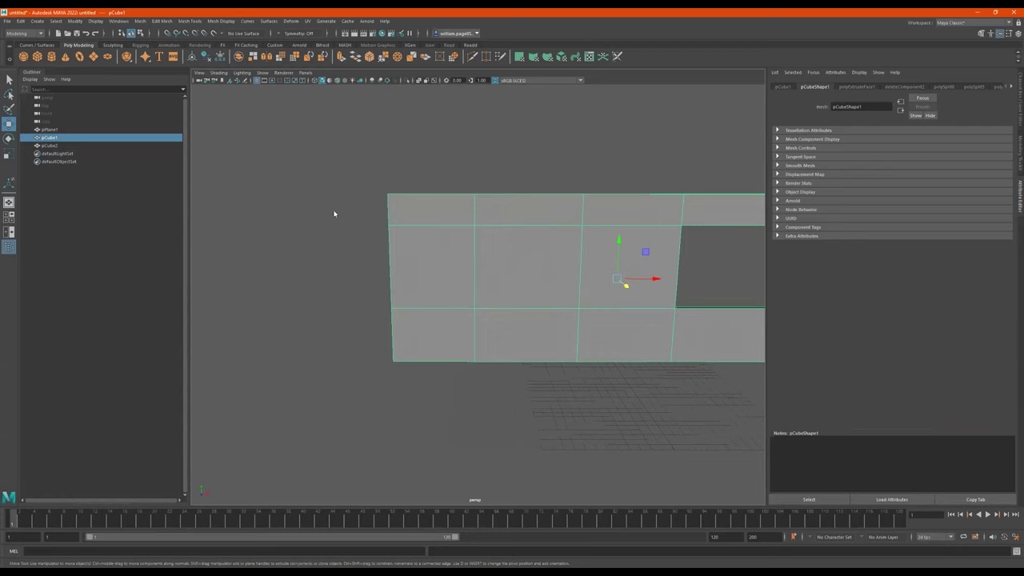
pyautogui.moveTo(334, 213); pyautogui.dragTo(289, 214, button='right')
pyautogui.moveTo(336, 170); pyautogui.dragTo(424, 392)
pyautogui.moveTo(430, 280); pyautogui.dragTo(482, 277)
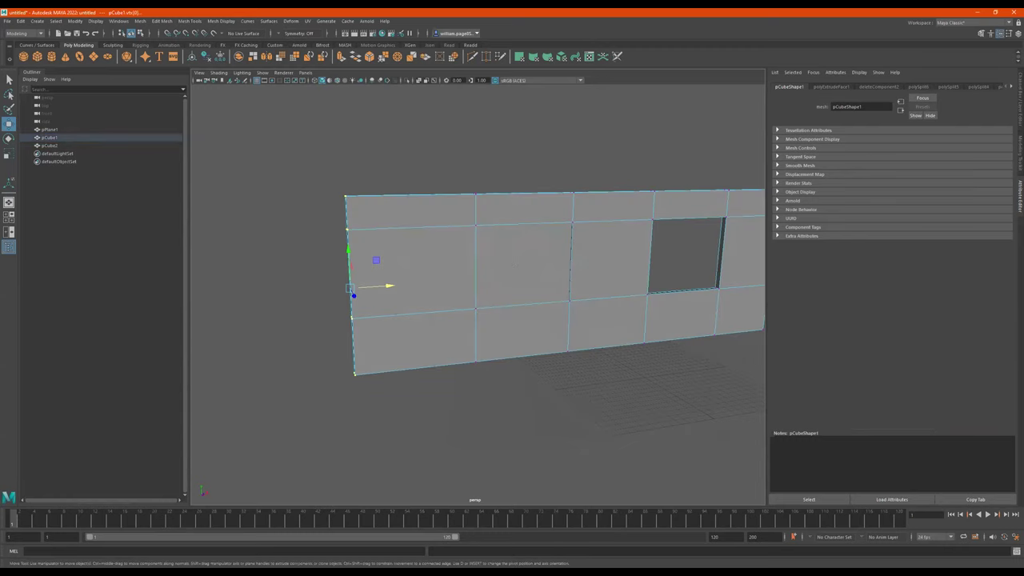
pyautogui.press('F8')
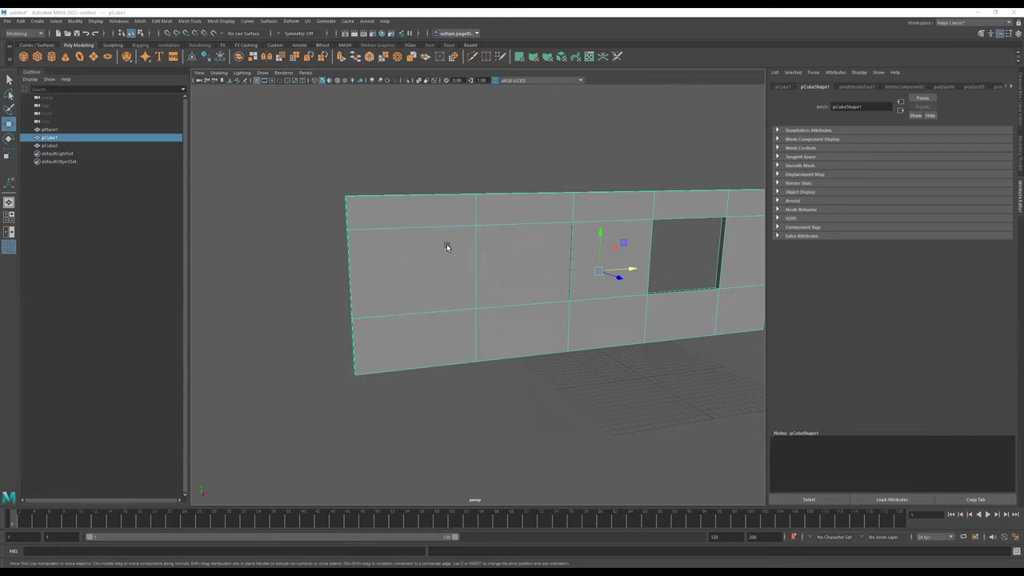
pyautogui.scroll(4, 599, 243)
pyautogui.keyDown('alt'); pyautogui.moveTo(576, 243); pyautogui.dragTo(593, 257); pyautogui.keyUp('alt')
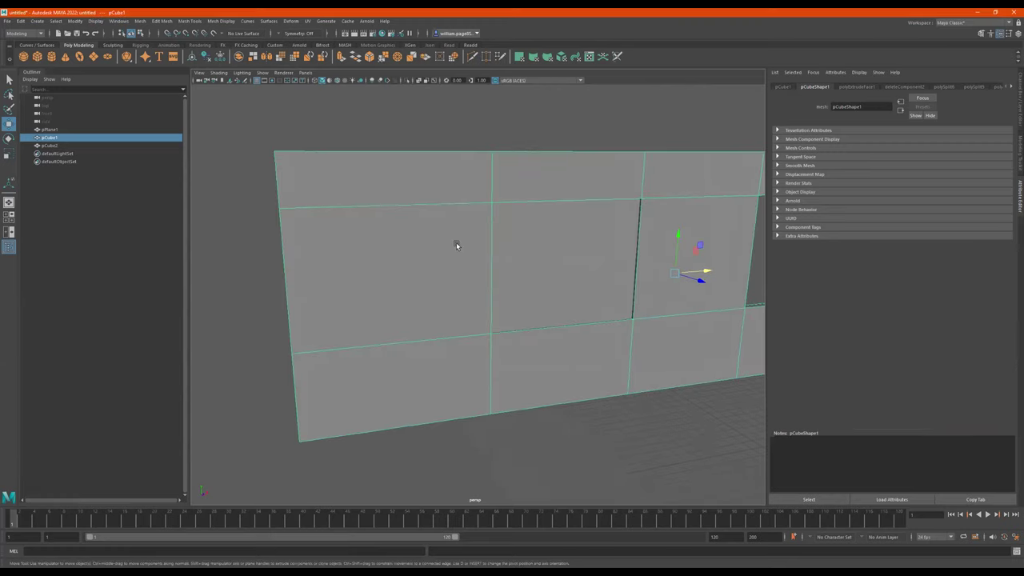
# Create a polygon cube and raise it from the floor to the lower part of the wall.
pyautogui.scroll(-3, 528, 218)
pyautogui.keyDown('alt'); pyautogui.moveTo(528, 217); pyautogui.dragTo(574, 203); pyautogui.keyUp('alt')
pyautogui.scroll(-3, 493, 243)
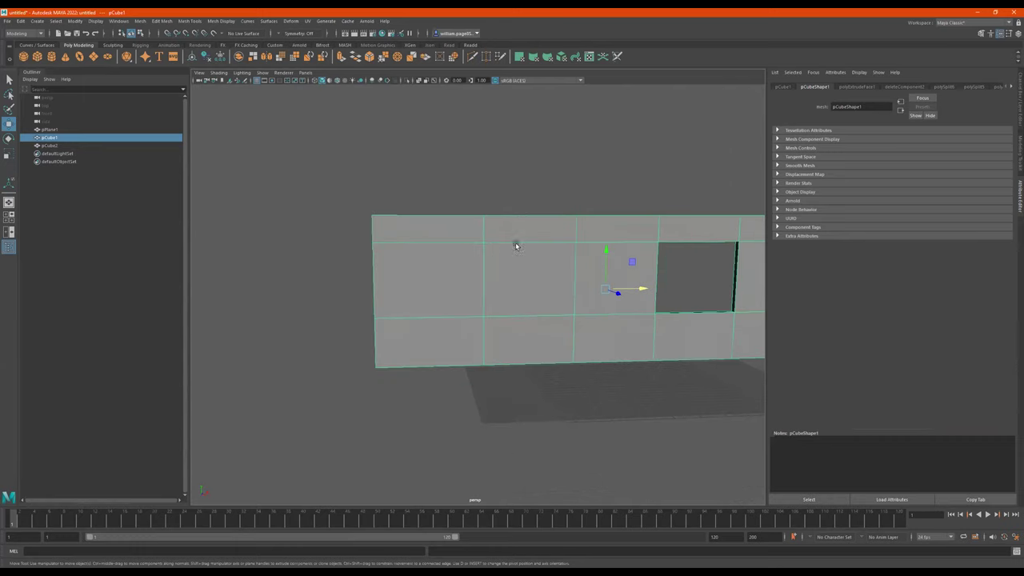
pyautogui.keyDown('alt'); pyautogui.moveTo(492, 242); pyautogui.dragTo(547, 255); pyautogui.keyUp('alt')
pyautogui.keyDown('alt'); pyautogui.moveTo(609, 266); pyautogui.dragTo(512, 257, button='middle'); pyautogui.keyUp('alt')
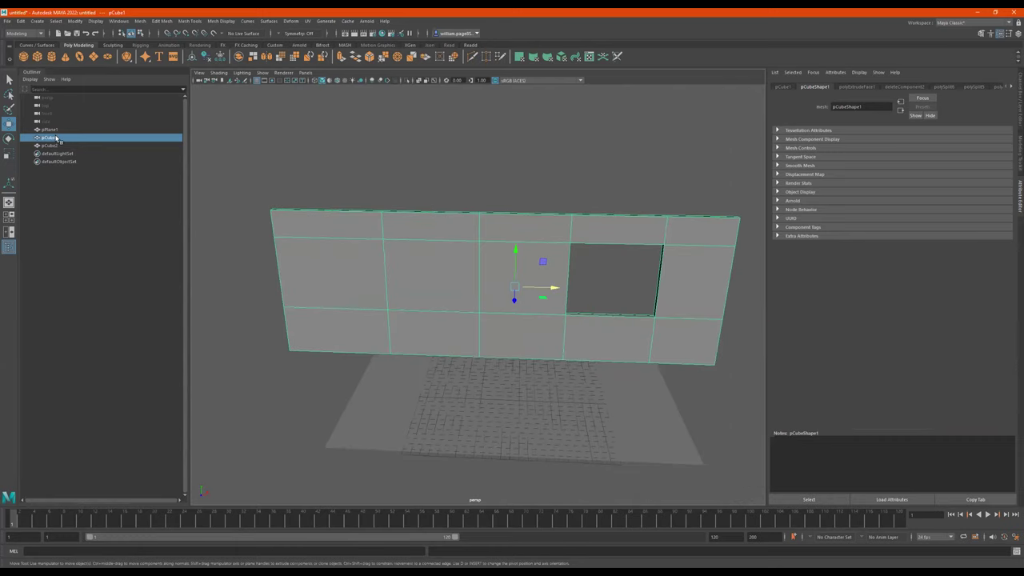
pyautogui.keyDown('alt'); pyautogui.moveTo(349, 239); pyautogui.dragTo(371, 224); pyautogui.keyUp('alt')
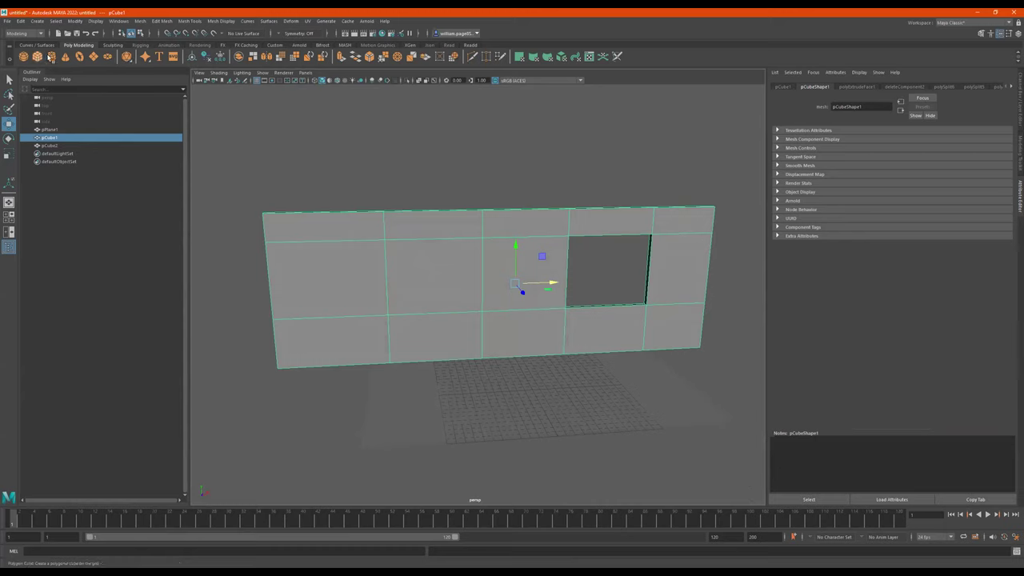
pyautogui.click(43, 59)
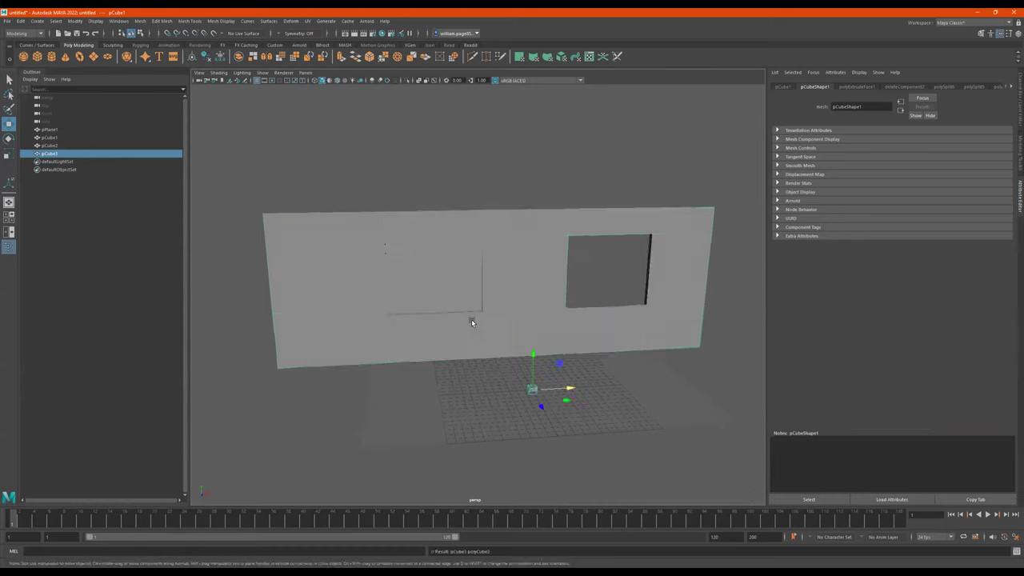
pyautogui.moveTo(551, 345); pyautogui.dragTo(539, 285)
# Scale the new cube into a long block along the wall and increase its height.
pyautogui.moveTo(589, 322); pyautogui.dragTo(838, 320)
pyautogui.press('r')
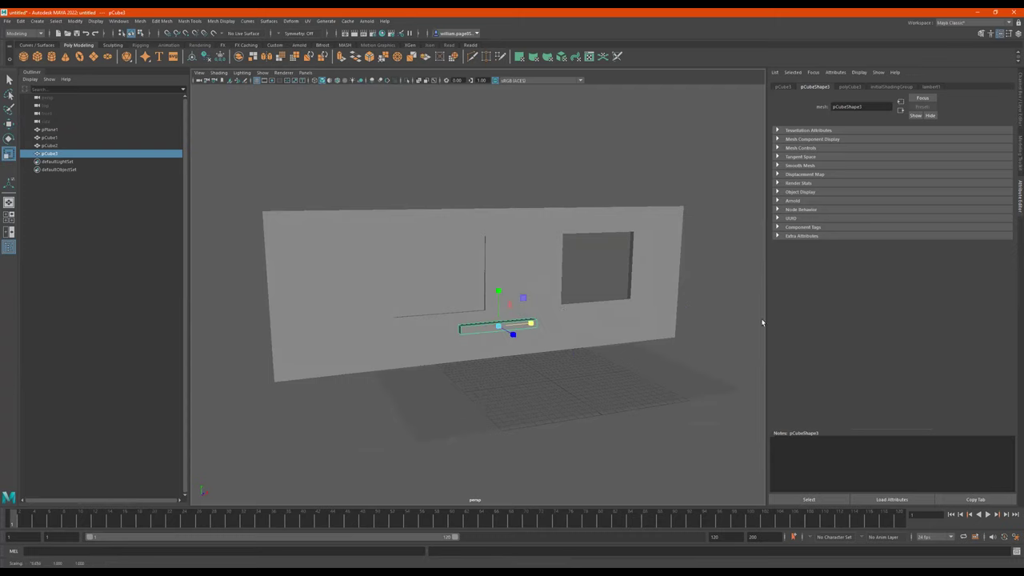
pyautogui.click(505, 309)
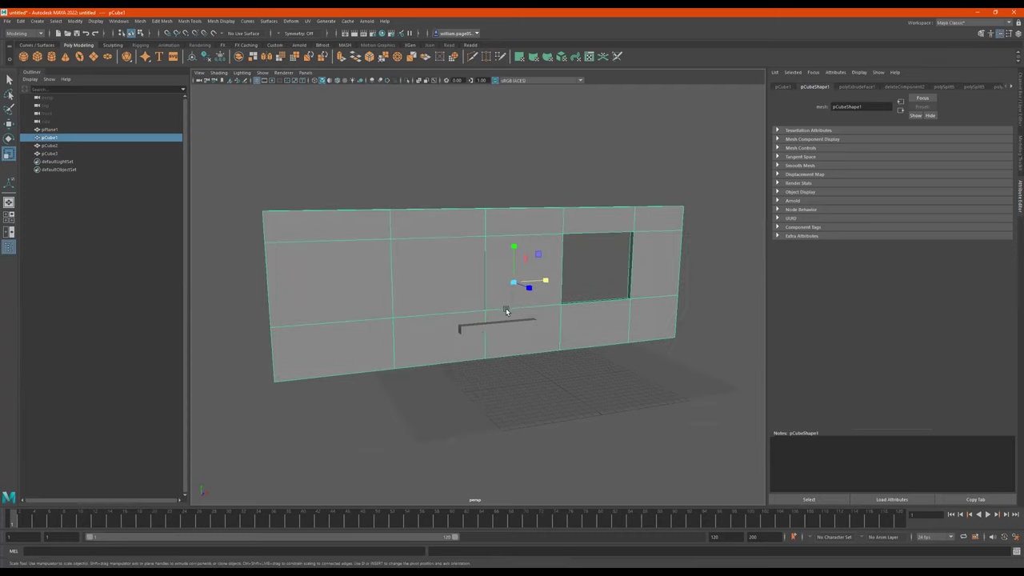
pyautogui.hotkey('ctrl', 'z')
pyautogui.moveTo(498, 292); pyautogui.dragTo(522, 321)
pyautogui.press('w')
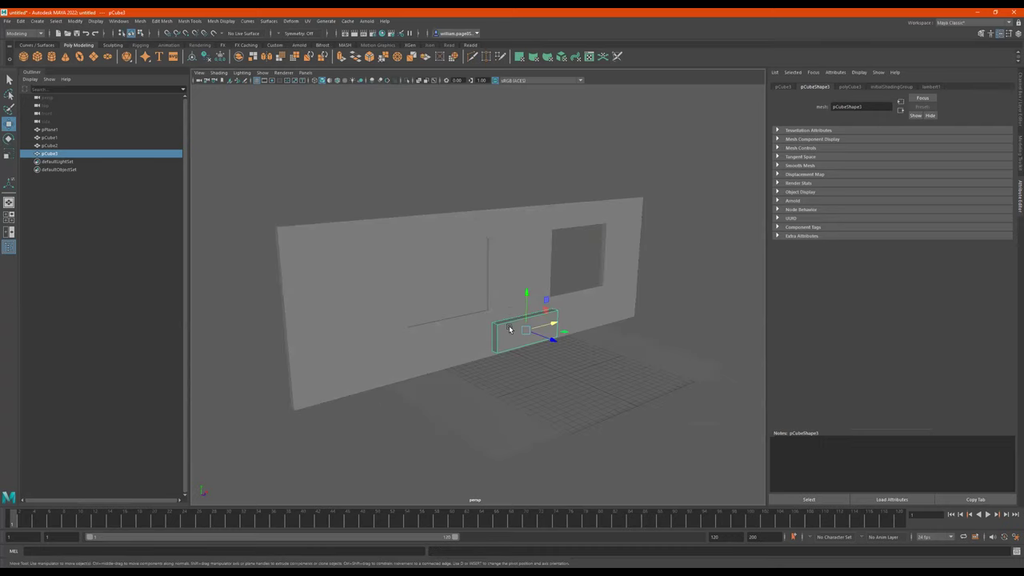
# Move the block out in front of the wall and along it to the blank left end section.
pyautogui.scroll(5, 638, 226)
pyautogui.keyDown('alt'); pyautogui.moveTo(612, 340); pyautogui.dragTo(645, 361); pyautogui.keyUp('alt')
pyautogui.keyDown('alt'); pyautogui.moveTo(645, 361); pyautogui.dragTo(583, 334, button='middle'); pyautogui.keyUp('alt')
pyautogui.keyDown('alt'); pyautogui.moveTo(520, 336); pyautogui.dragTo(586, 374); pyautogui.keyUp('alt')
pyautogui.keyDown('alt'); pyautogui.moveTo(627, 334); pyautogui.dragTo(444, 340, button='right'); pyautogui.keyUp('alt')
pyautogui.moveTo(611, 340); pyautogui.dragTo(348, 301)
pyautogui.keyDown('alt'); pyautogui.moveTo(349, 301); pyautogui.dragTo(662, 299, button='middle'); pyautogui.keyUp('alt')
pyautogui.keyDown('alt'); pyautogui.moveTo(662, 299); pyautogui.dragTo(507, 251); pyautogui.keyUp('alt')
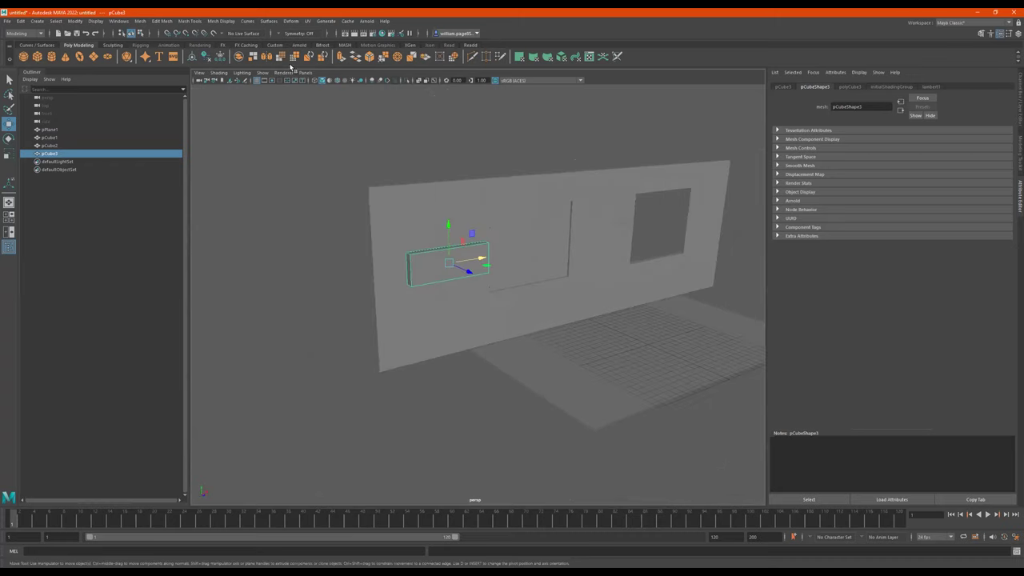
# Isolate the block and delete all its faces except the front one, leaving a flat rectangle.
pyautogui.click(406, 82)
pyautogui.keyDown('alt'); pyautogui.moveTo(421, 274); pyautogui.dragTo(584, 259, button='right'); pyautogui.keyUp('alt')
pyautogui.keyDown('alt'); pyautogui.moveTo(584, 259); pyautogui.dragTo(658, 245); pyautogui.keyUp('alt')
pyautogui.press('F11')
pyautogui.click(443, 221)
pyautogui.keyDown('alt'); pyautogui.moveTo(444, 223); pyautogui.dragTo(408, 222); pyautogui.keyUp('alt')
pyautogui.moveTo(386, 147); pyautogui.dragTo(448, 346)
pyautogui.keyDown('alt'); pyautogui.moveTo(503, 299); pyautogui.dragTo(541, 310); pyautogui.keyUp('alt')
pyautogui.press('Delete')
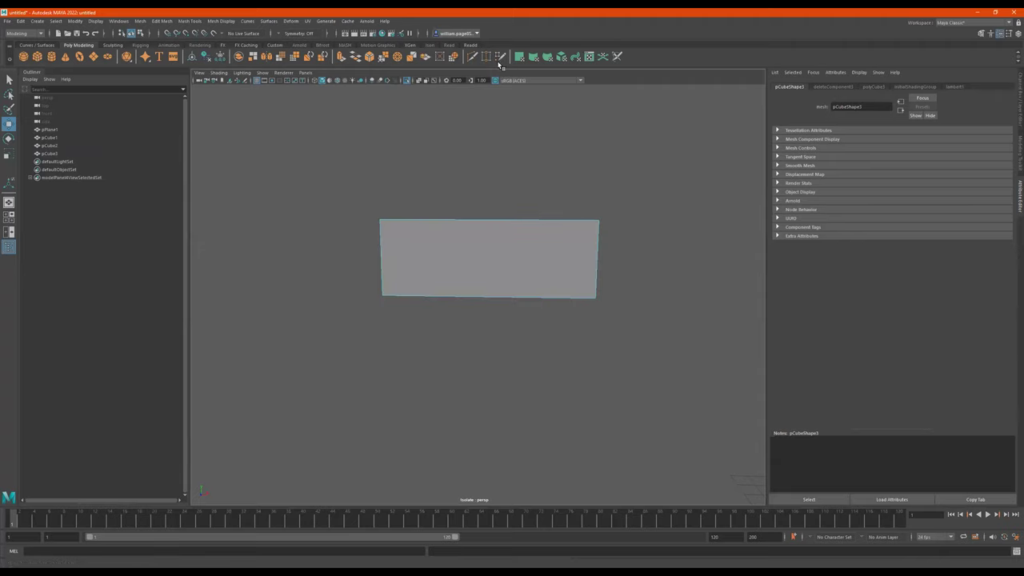
# Insert horizontal and vertical edge loops with Multi-Cut to outline an L-shaped frame on the flat rectangle.
pyautogui.click(474, 59)
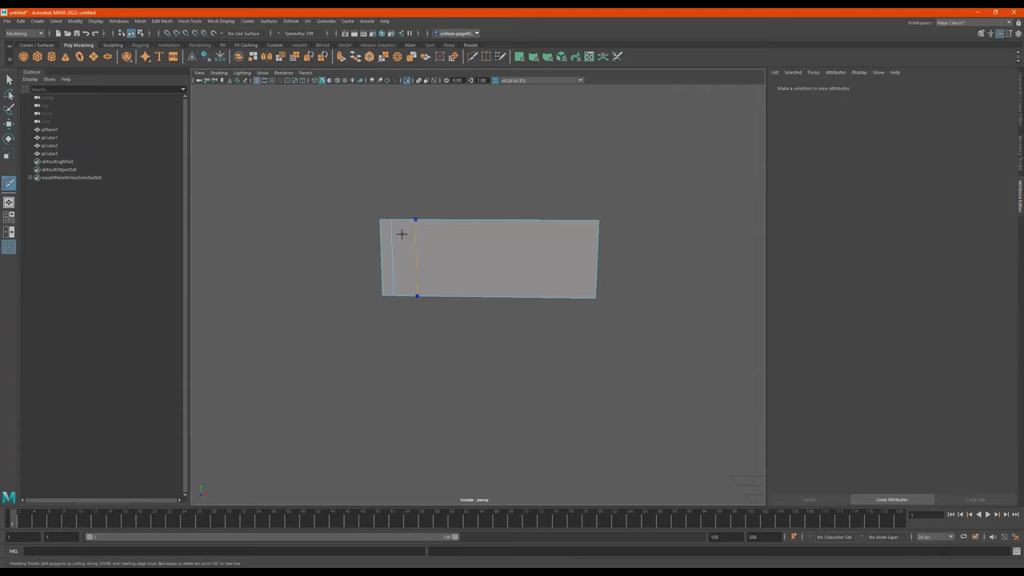
pyautogui.keyDown('ctrl'); pyautogui.click(391, 229); pyautogui.keyUp('ctrl')
pyautogui.keyDown('ctrl'); pyautogui.click(582, 264); pyautogui.keyUp('ctrl')
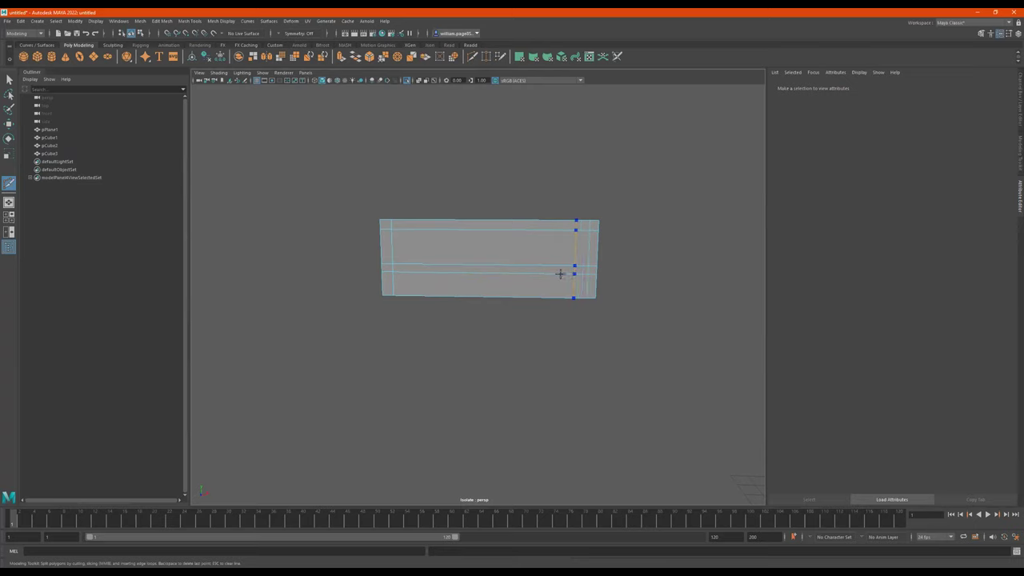
pyautogui.keyDown('ctrl'); pyautogui.click(535, 275); pyautogui.keyUp('ctrl')
pyautogui.keyDown('ctrl'); pyautogui.click(546, 274); pyautogui.keyUp('ctrl')
pyautogui.keyDown('ctrl'); pyautogui.click(587, 285); pyautogui.keyUp('ctrl')
pyautogui.keyDown('alt'); pyautogui.moveTo(596, 328); pyautogui.dragTo(603, 328); pyautogui.keyUp('alt')
# Select the faces inside the L-shaped outline and those in the lower-left area outside it.
pyautogui.press('q')
pyautogui.click(439, 252)
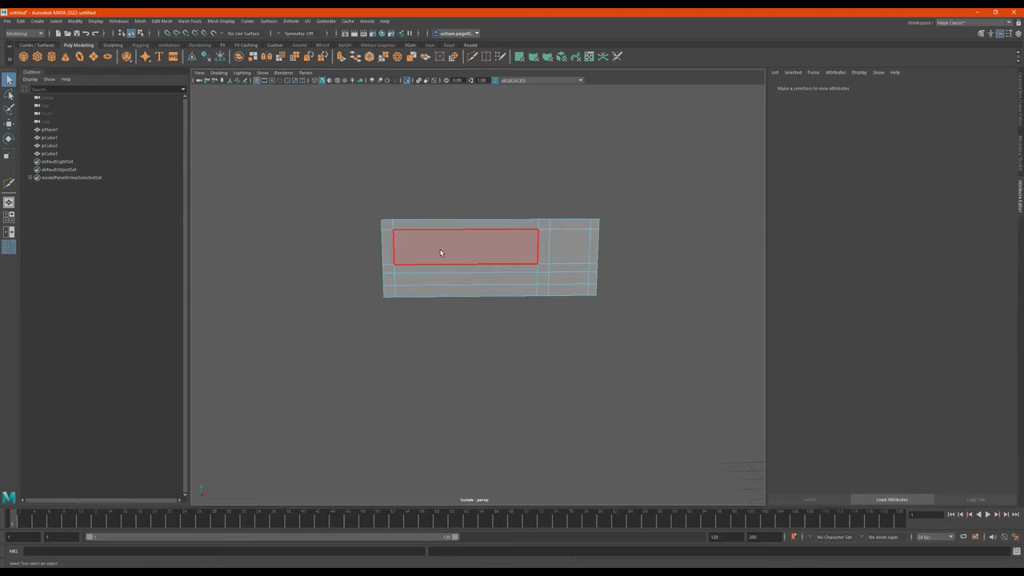
pyautogui.click(440, 252)
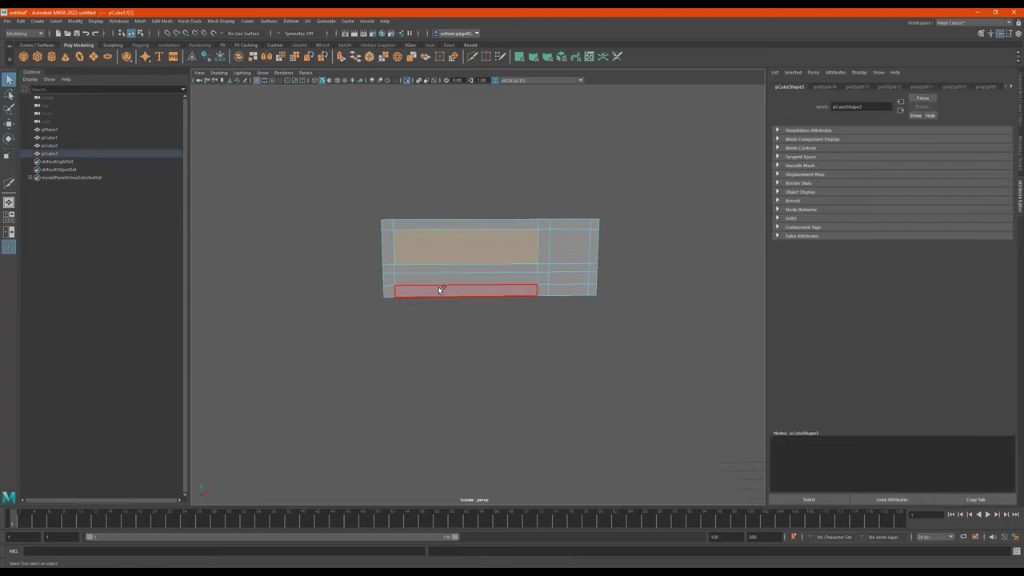
pyautogui.moveTo(470, 324); pyautogui.dragTo(374, 279)
pyautogui.keyDown('shift'); pyautogui.click(501, 250); pyautogui.keyUp('shift')
pyautogui.keyDown('shift'); pyautogui.click(575, 249); pyautogui.keyUp('shift')
pyautogui.keyDown('shift'); pyautogui.click(568, 279); pyautogui.keyUp('shift')
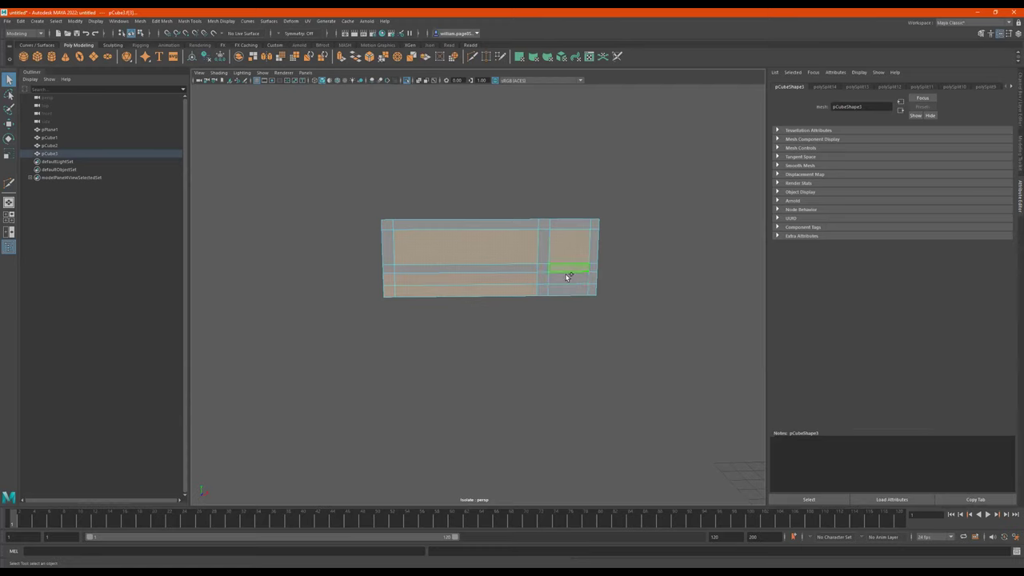
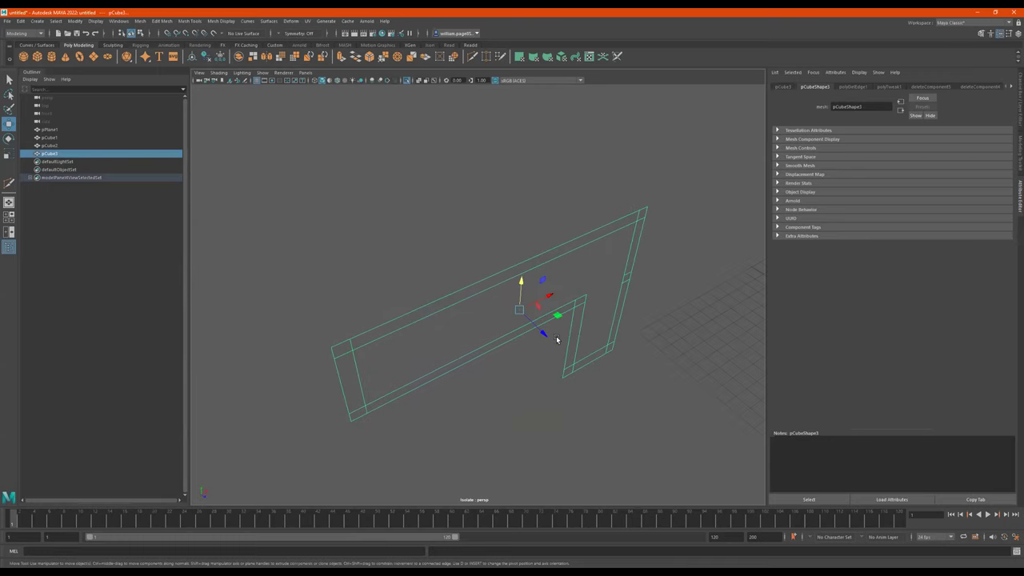
# Extrude all faces of the L-shaped frame with a local translate Z of 1.844 and return to object mode.
pyautogui.moveTo(355, 369); pyautogui.dragTo(450, 276)
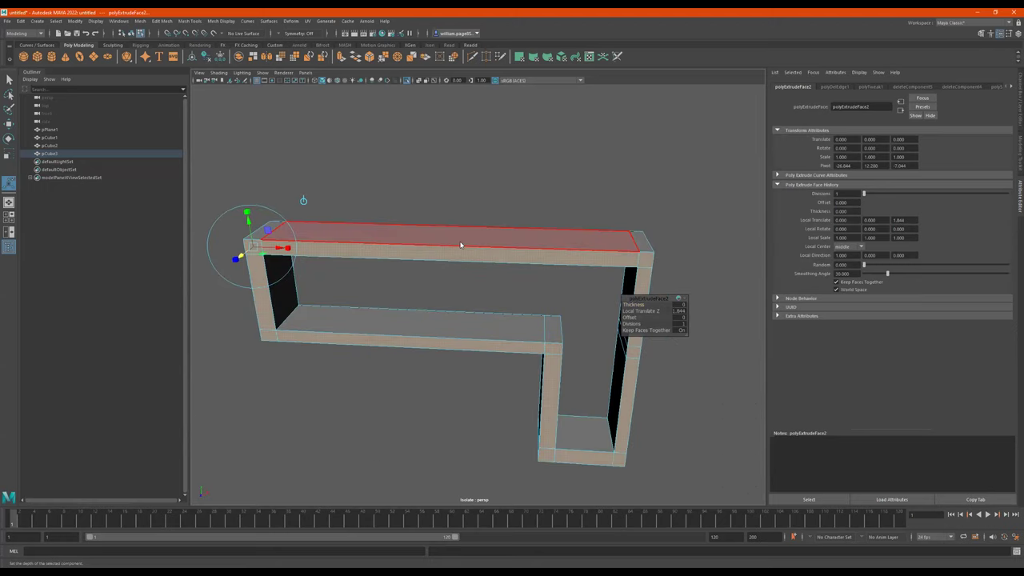
pyautogui.moveTo(509, 228)
pyautogui.keyDown('alt'); pyautogui.mouseDown()
pyautogui.moveTo(477, 227)
pyautogui.moveTo(528, 224)
pyautogui.mouseUp(); pyautogui.keyUp('alt')
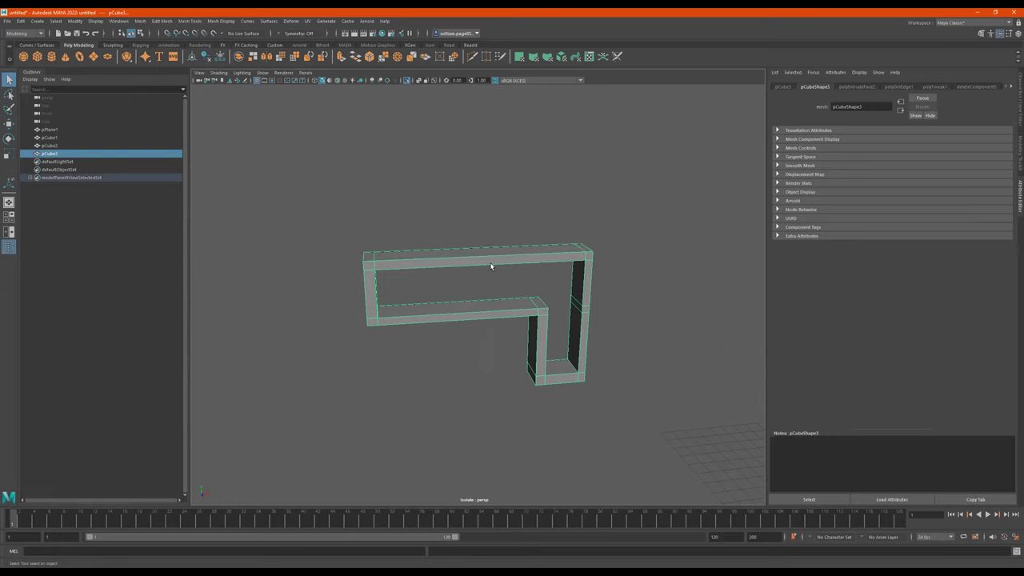
pyautogui.moveTo(547, 312); pyautogui.dragTo(546, 296, button='right')
pyautogui.keyDown('alt'); pyautogui.moveTo(547, 296); pyautogui.dragTo(544, 285); pyautogui.keyUp('alt')
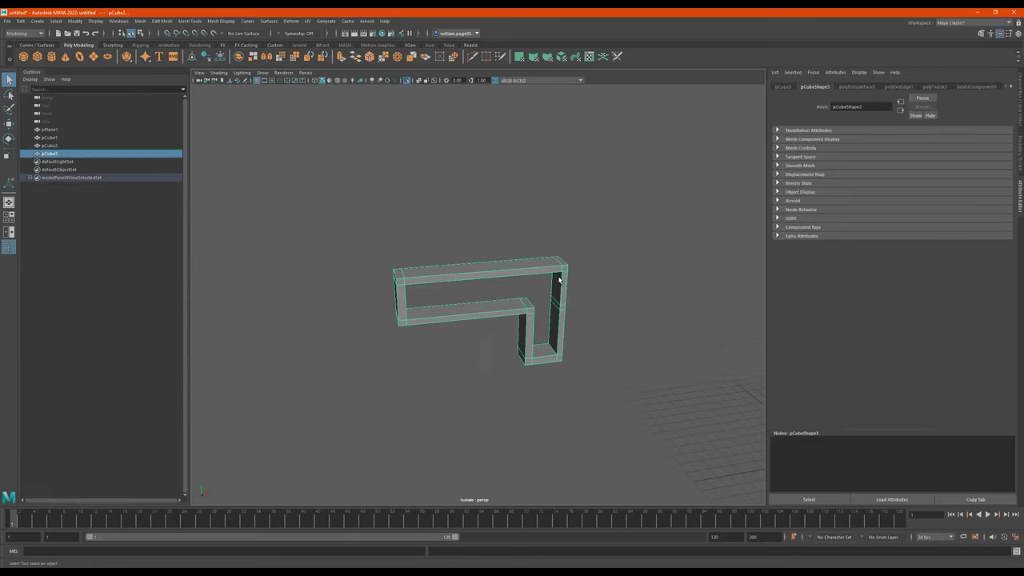
# Duplicate the L-shaped frame and move the copy straight up above the original.
pyautogui.hotkey('ctrl', 'd')
pyautogui.press('w')
pyautogui.moveTo(488, 259); pyautogui.dragTo(480, 125)
pyautogui.keyDown('alt'); pyautogui.moveTo(535, 206); pyautogui.dragTo(528, 269, button='middle'); pyautogui.keyUp('alt')
# Bevel all edges of the upper frame and adjust the bevel fraction for narrow edges.
pyautogui.press('F10')
pyautogui.moveTo(649, 141); pyautogui.dragTo(334, 327)
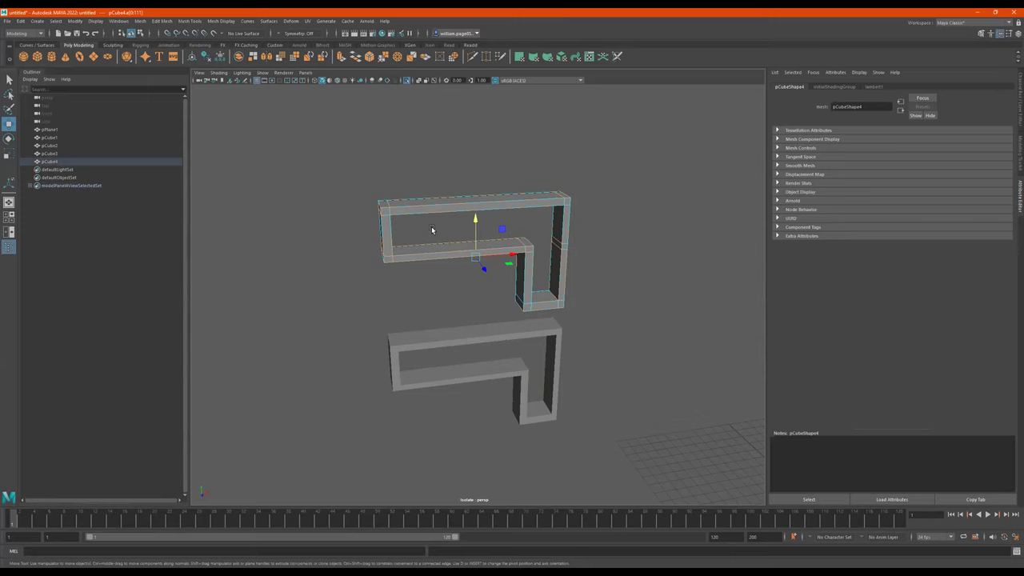
pyautogui.keyDown('shift'); pyautogui.moveTo(430, 230); pyautogui.dragTo(467, 219, button='right'); pyautogui.keyUp('shift')
pyautogui.scroll(3, 466, 216)
pyautogui.keyDown('alt'); pyautogui.moveTo(466, 221); pyautogui.dragTo(398, 245); pyautogui.keyUp('alt')
pyautogui.scroll(4, 398, 245)
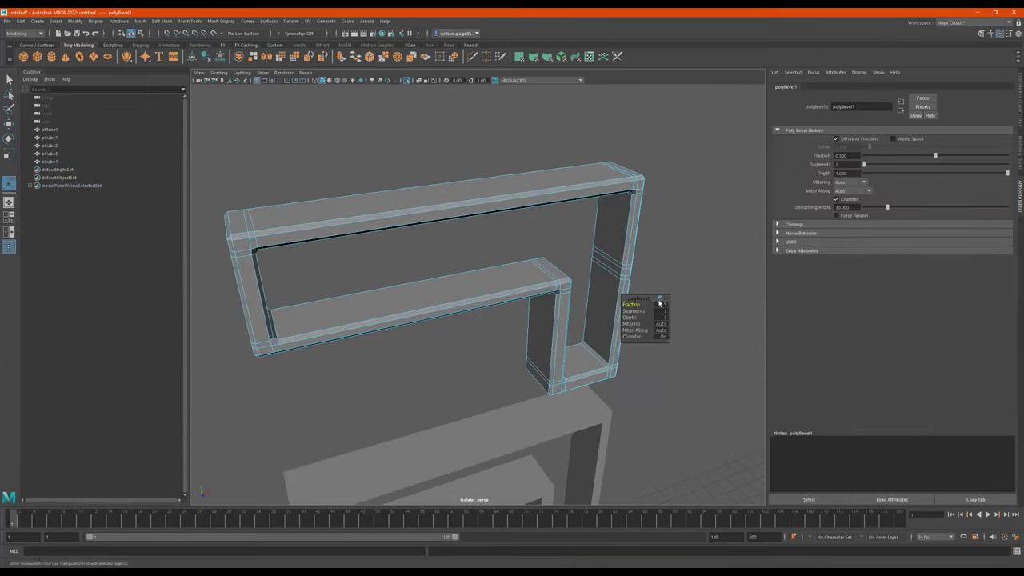
pyautogui.moveTo(630, 304)
pyautogui.mouseDown()
pyautogui.moveTo(650, 305)
pyautogui.moveTo(623, 305)
pyautogui.moveTo(632, 304)
pyautogui.mouseUp()
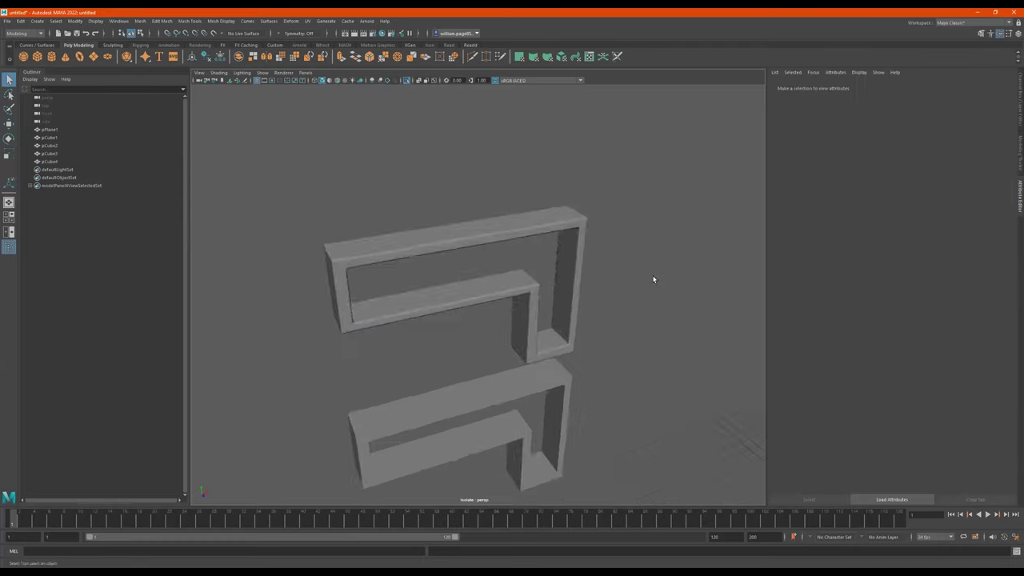
# Lengthen the upper frame's horizontal arm by moving its left-end vertices outward.
pyautogui.keyDown('alt'); pyautogui.moveTo(651, 281); pyautogui.dragTo(564, 273); pyautogui.keyUp('alt')
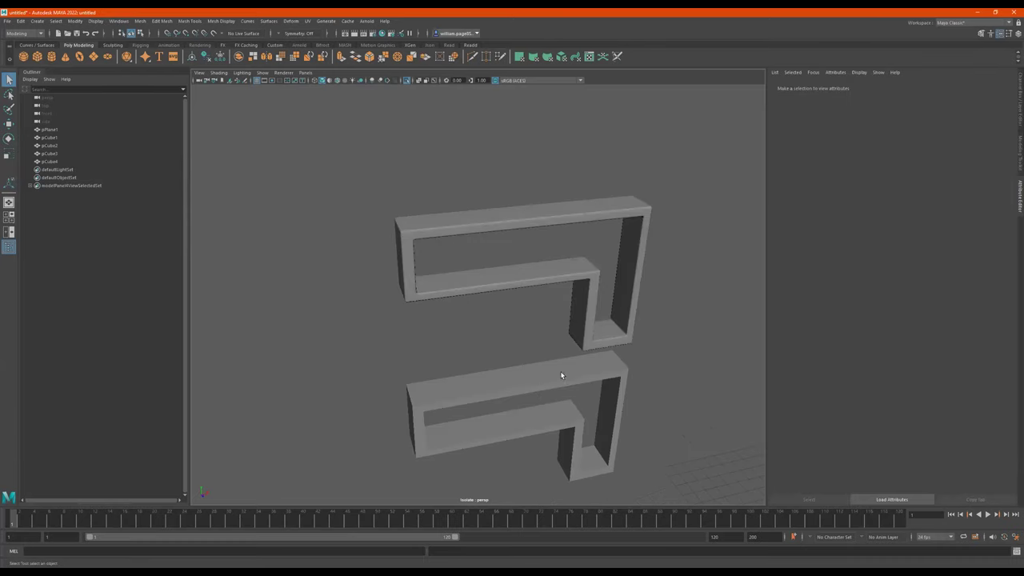
pyautogui.keyDown('alt'); pyautogui.moveTo(562, 375); pyautogui.dragTo(544, 352); pyautogui.keyUp('alt')
pyautogui.moveTo(473, 136); pyautogui.dragTo(423, 216)
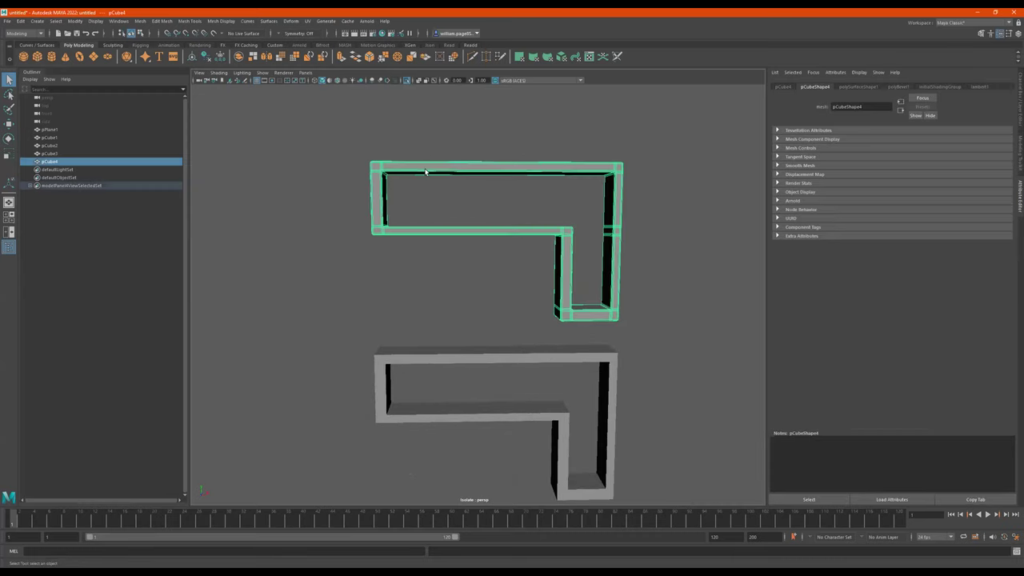
pyautogui.moveTo(425, 171); pyautogui.dragTo(329, 170, button='right')
pyautogui.moveTo(331, 128); pyautogui.dragTo(451, 254)
pyautogui.press('w')
pyautogui.moveTo(416, 192); pyautogui.dragTo(371, 211)
# Move the upper frame's right-side vertices slightly outward and the bottom vertices of its leg downward.
pyautogui.keyDown('alt'); pyautogui.moveTo(699, 192); pyautogui.dragTo(607, 178, button='middle'); pyautogui.keyUp('alt')
pyautogui.moveTo(615, 116); pyautogui.dragTo(507, 344)
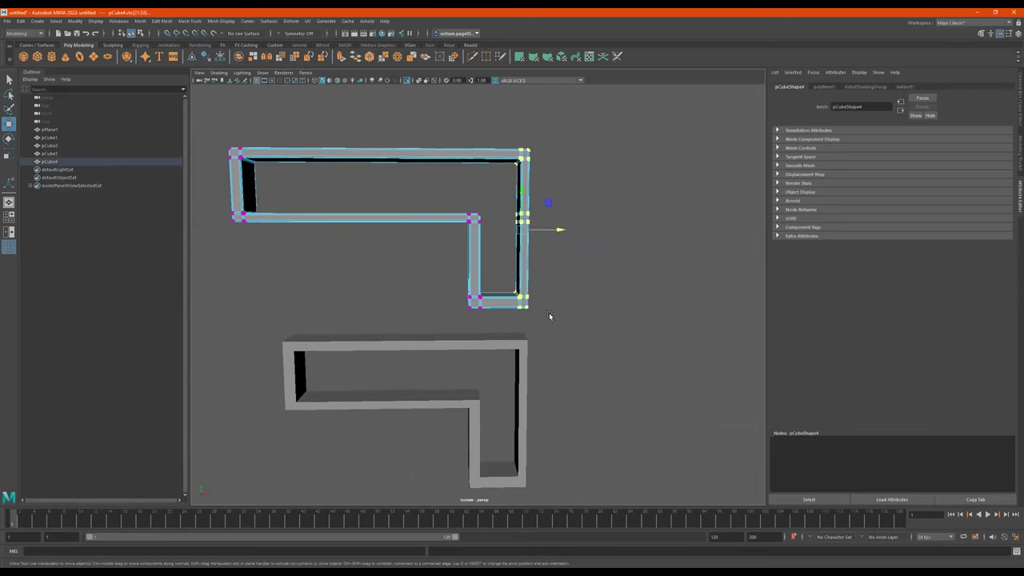
pyautogui.moveTo(565, 234); pyautogui.dragTo(579, 237)
pyautogui.moveTo(612, 350); pyautogui.dragTo(502, 273)
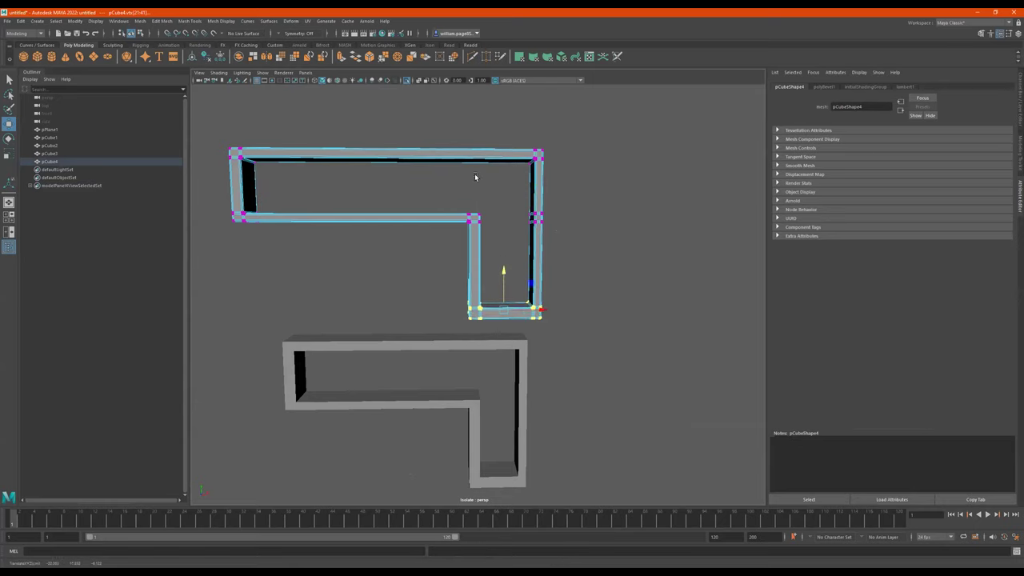
# Widen the upper frame's leg by shifting its inner-side vertices, and return to object mode.
pyautogui.moveTo(481, 187); pyautogui.dragTo(430, 358)
pyautogui.moveTo(513, 269); pyautogui.dragTo(514, 205)
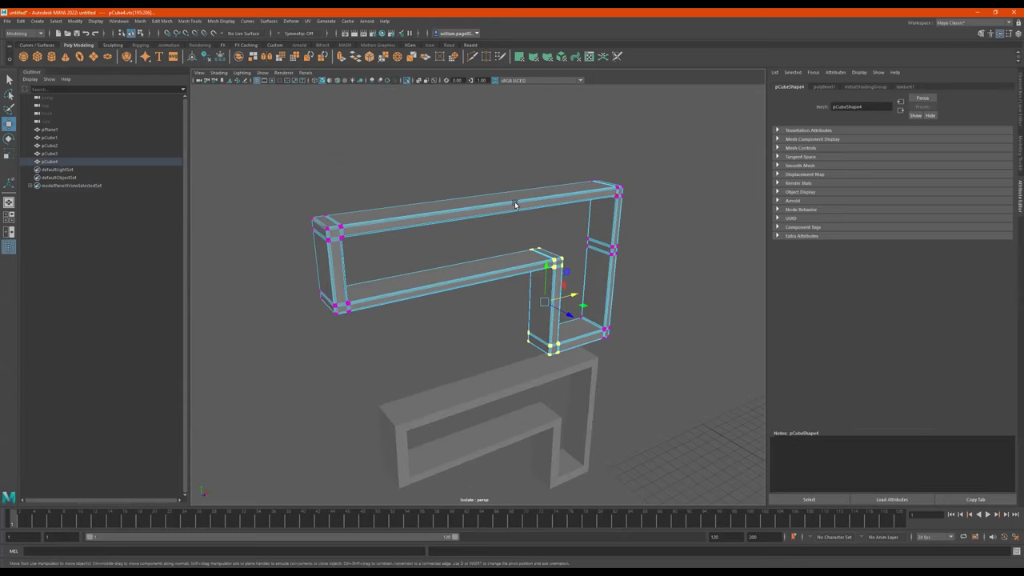
pyautogui.moveTo(514, 206); pyautogui.dragTo(666, 109, button='right')
pyautogui.keyDown('alt'); pyautogui.moveTo(588, 239); pyautogui.dragTo(541, 211); pyautogui.keyUp('alt')
pyautogui.keyDown('alt'); pyautogui.moveTo(516, 340); pyautogui.dragTo(560, 384); pyautogui.keyUp('alt')
pyautogui.click(645, 361)
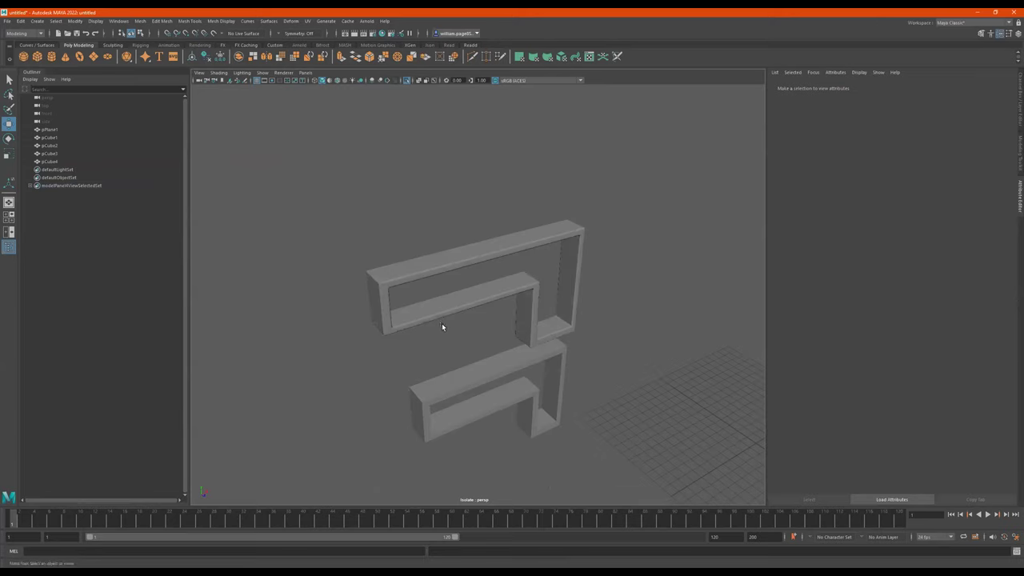
# Delete the original unbevelled L-shaped frame below the bevelled one.
pyautogui.keyDown('alt'); pyautogui.moveTo(442, 326); pyautogui.dragTo(511, 349, button='right'); pyautogui.keyUp('alt')
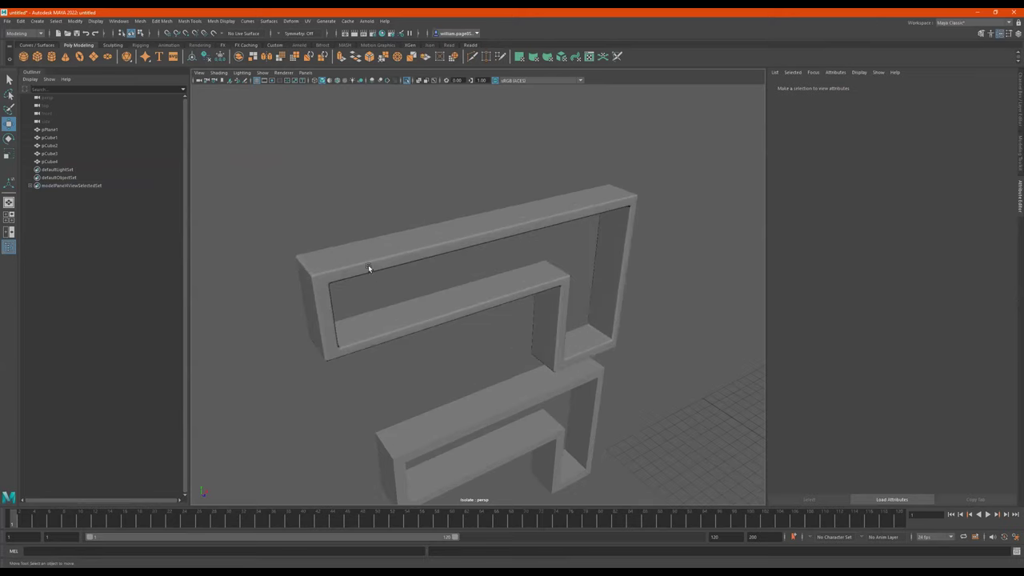
pyautogui.keyDown('alt'); pyautogui.moveTo(445, 357); pyautogui.dragTo(507, 381); pyautogui.keyUp('alt')
pyautogui.keyDown('alt'); pyautogui.moveTo(481, 390); pyautogui.dragTo(481, 346, button='middle'); pyautogui.keyUp('alt')
pyautogui.click(481, 346)
pyautogui.keyDown('alt'); pyautogui.moveTo(530, 413); pyautogui.dragTo(474, 399, button='right'); pyautogui.keyUp('alt')
pyautogui.keyDown('alt'); pyautogui.moveTo(474, 398); pyautogui.dragTo(473, 382); pyautogui.keyUp('alt')
pyautogui.press('Delete')
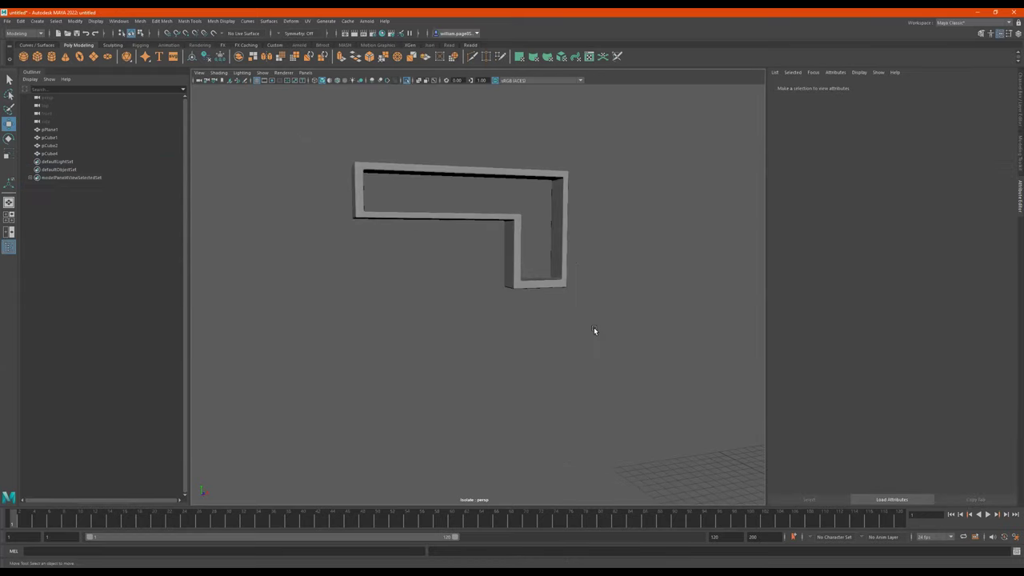
# Duplicate the bevelled L-shaped frame and move the copy straight down below it.
pyautogui.keyDown('alt'); pyautogui.moveTo(583, 242); pyautogui.dragTo(566, 245); pyautogui.keyUp('alt')
pyautogui.moveTo(582, 158); pyautogui.dragTo(491, 223)
pyautogui.keyDown('alt'); pyautogui.moveTo(570, 278); pyautogui.dragTo(549, 270); pyautogui.keyUp('alt')
pyautogui.hotkey('ctrl', 'd')
pyautogui.moveTo(456, 177); pyautogui.dragTo(489, 322)
# Rotate the lower frame 180 degrees in the wall's plane so its leg points upward on the left.
pyautogui.press('e')
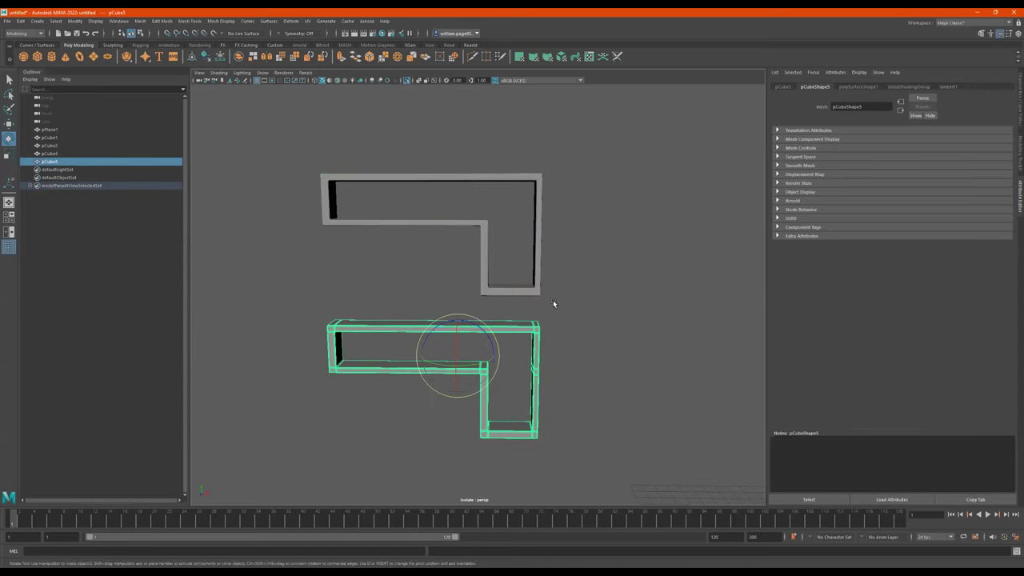
pyautogui.moveTo(482, 329); pyautogui.dragTo(379, 332)
pyautogui.hotkey('ctrl', 'z')
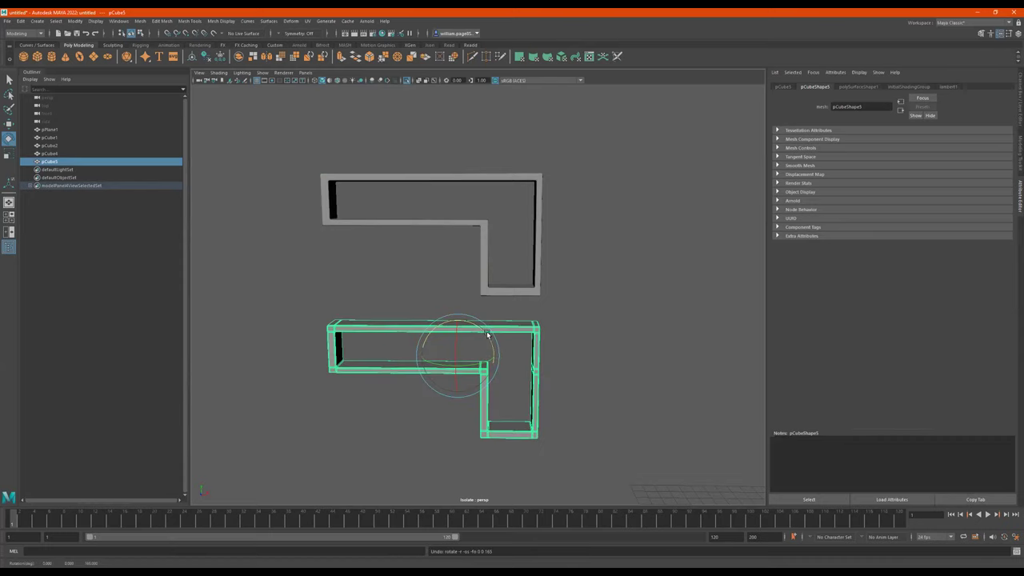
pyautogui.moveTo(480, 328); pyautogui.dragTo(366, 324)
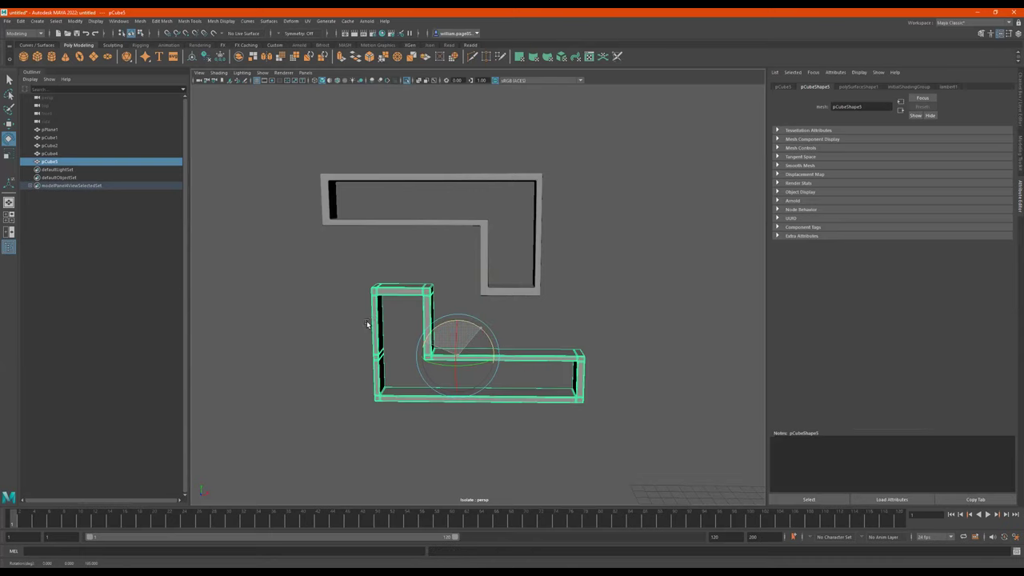
# Move the lower L-shaped frame sideways under the upper one and fine-tune its horizontal and vertical alignment in the front view.
pyautogui.press('w')
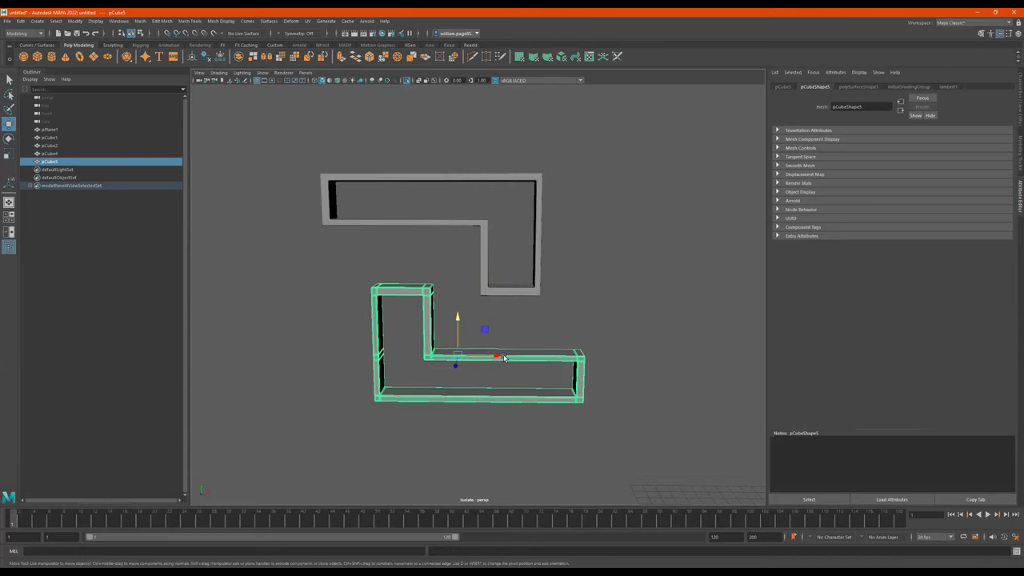
pyautogui.moveTo(503, 357); pyautogui.dragTo(456, 357)
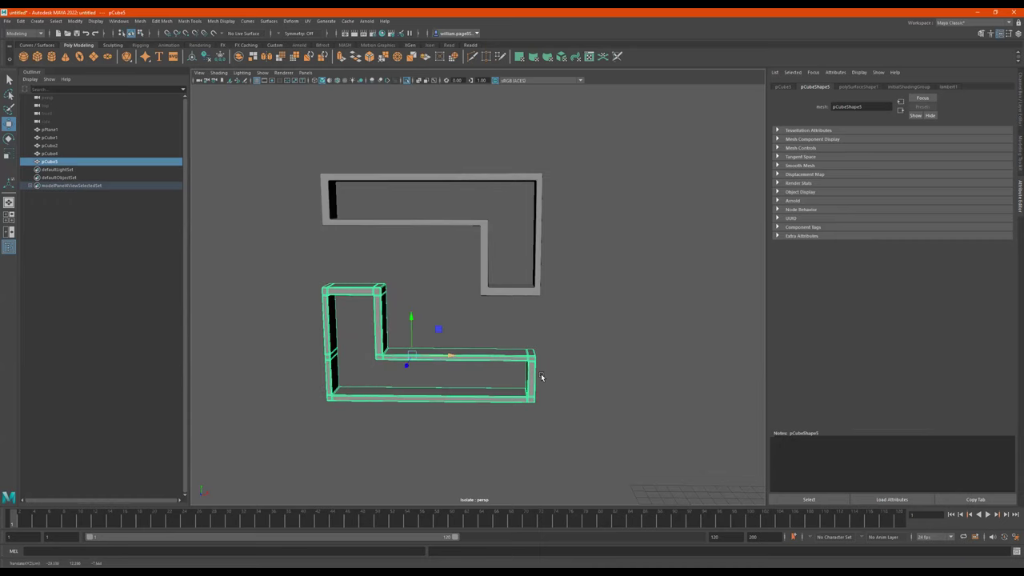
pyautogui.press('space')
pyautogui.press('space')
pyautogui.keyDown('alt'); pyautogui.moveTo(302, 276); pyautogui.dragTo(432, 321, button='middle'); pyautogui.keyUp('alt')
pyautogui.scroll(4, 431, 322)
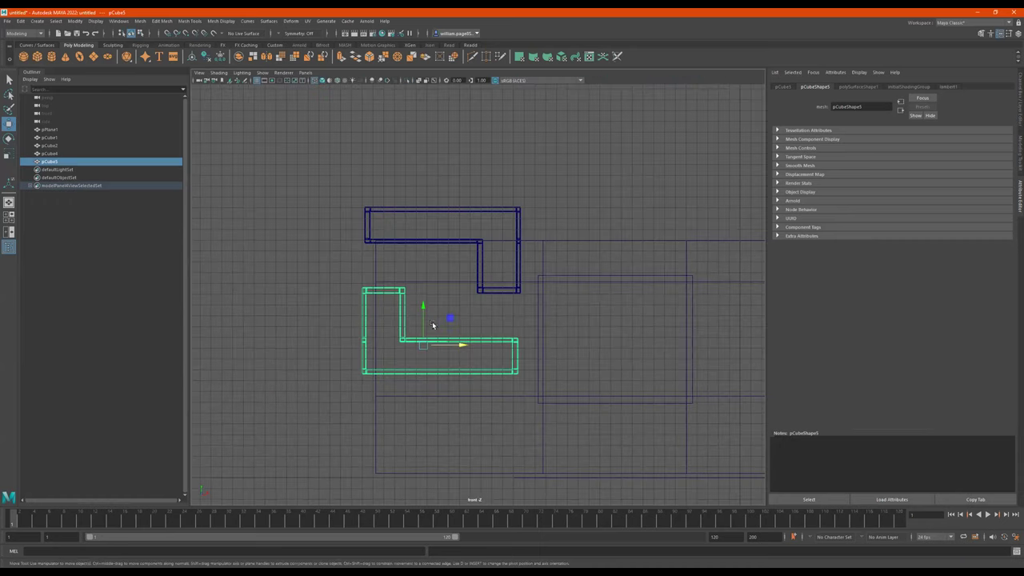
pyautogui.moveTo(451, 355); pyautogui.dragTo(453, 354)
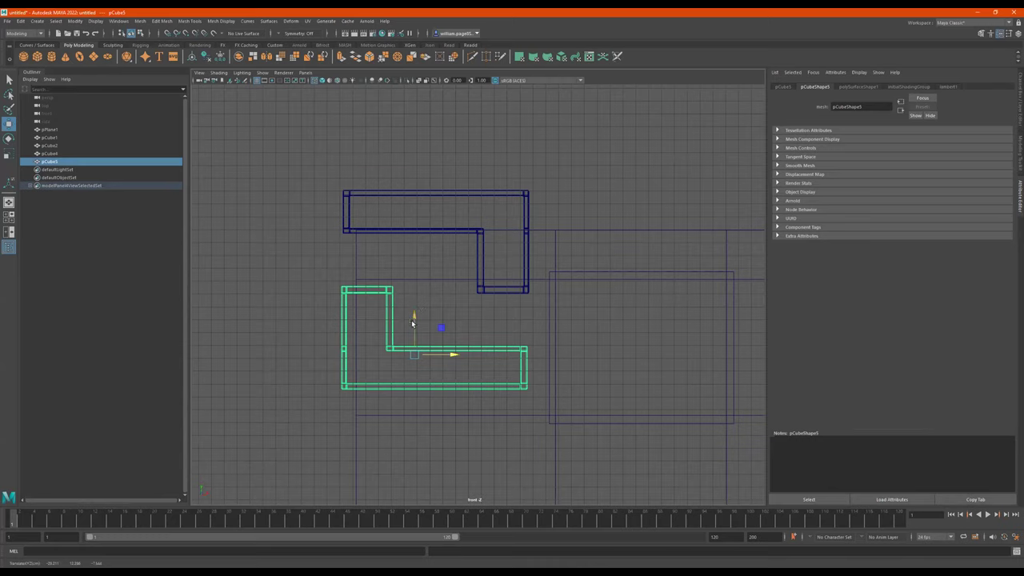
pyautogui.moveTo(414, 319); pyautogui.dragTo(414, 317)
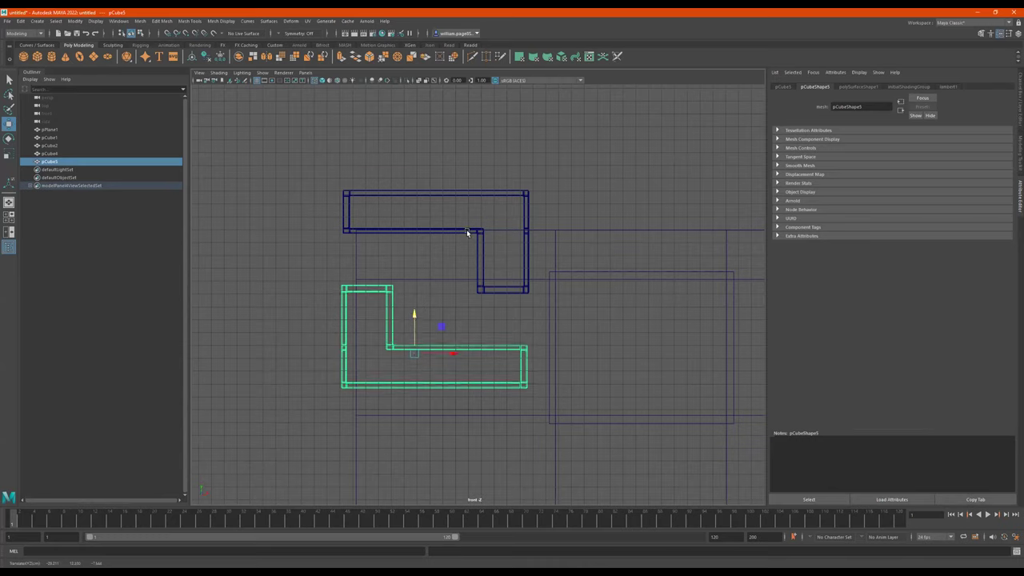
pyautogui.press('space')
pyautogui.press('space')
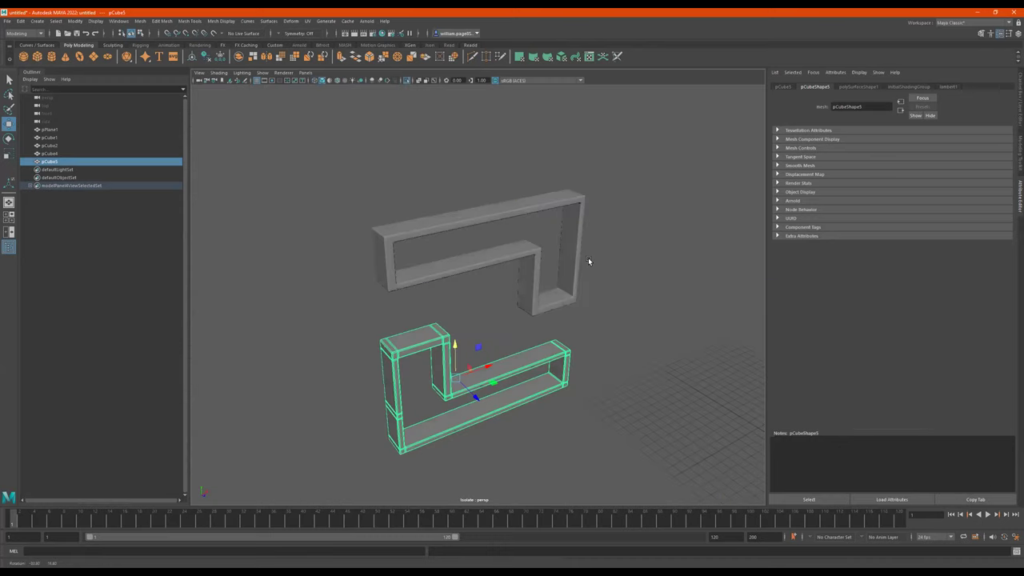
# Show the whole scene again and scale both L-shaped frames down uniformly together.
pyautogui.keyDown('alt'); pyautogui.moveTo(587, 257); pyautogui.dragTo(644, 264); pyautogui.keyUp('alt')
pyautogui.click(406, 82)
pyautogui.keyDown('alt'); pyautogui.moveTo(592, 231); pyautogui.dragTo(444, 232); pyautogui.keyUp('alt')
pyautogui.keyDown('shift'); pyautogui.click(468, 243); pyautogui.keyUp('shift')
pyautogui.keyDown('alt'); pyautogui.moveTo(520, 257); pyautogui.dragTo(545, 267); pyautogui.keyUp('alt')
pyautogui.press('r')
pyautogui.moveTo(473, 259); pyautogui.dragTo(563, 270)
pyautogui.hotkey('ctrl', 'z')
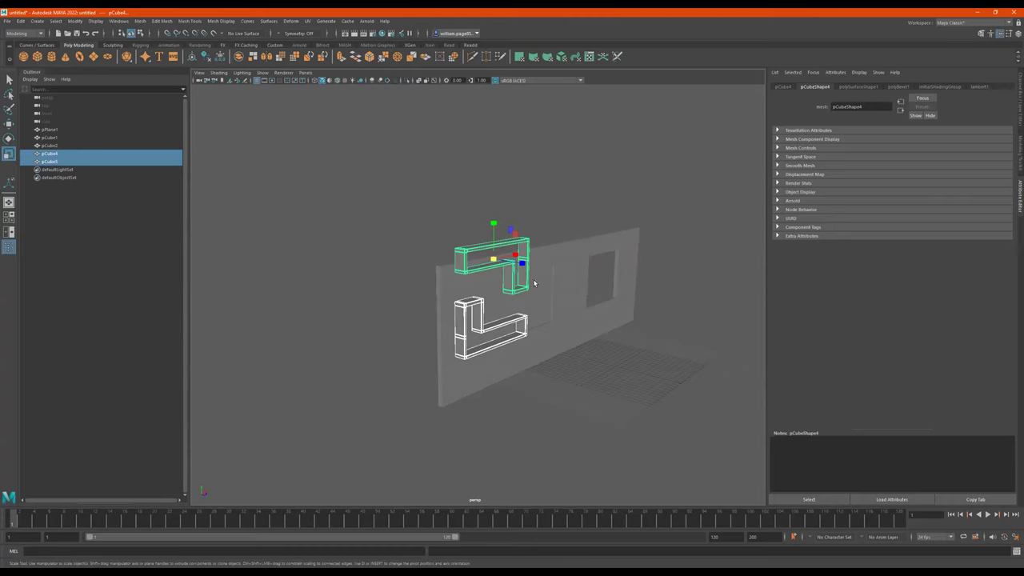
pyautogui.moveTo(493, 260); pyautogui.dragTo(444, 284)
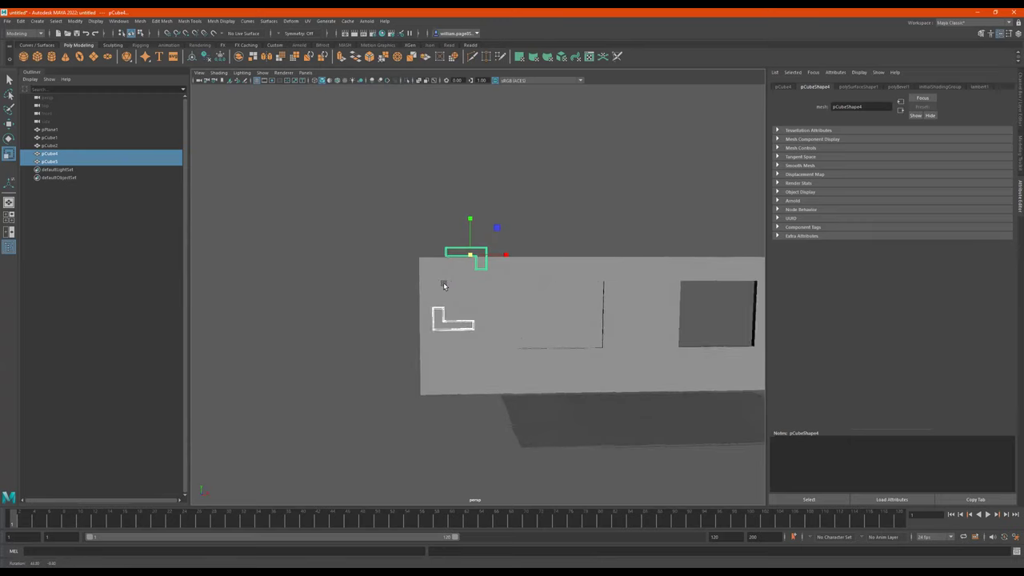
# Move both frames together to sit in front of the wall's blank end, keeping the floor out of the selection.
pyautogui.keyDown('alt'); pyautogui.moveTo(444, 284); pyautogui.dragTo(497, 286, button='right'); pyautogui.keyUp('alt')
pyautogui.keyDown('alt'); pyautogui.moveTo(497, 285); pyautogui.dragTo(542, 285); pyautogui.keyUp('alt')
pyautogui.press('w')
pyautogui.moveTo(469, 201); pyautogui.dragTo(458, 255)
pyautogui.click(538, 196)
pyautogui.click(465, 220)
pyautogui.moveTo(505, 290); pyautogui.dragTo(515, 375)
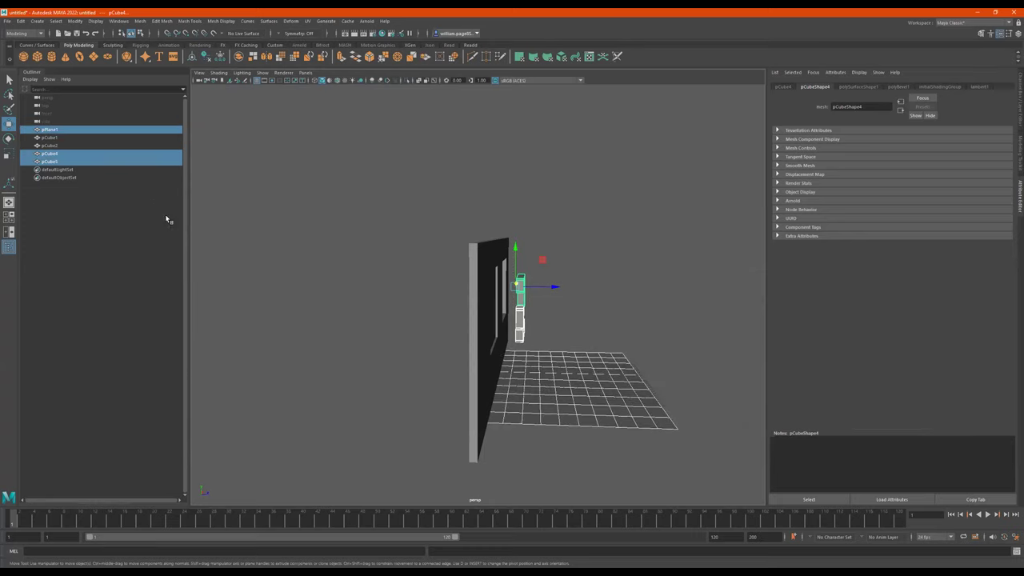
pyautogui.moveTo(577, 233); pyautogui.dragTo(515, 337)
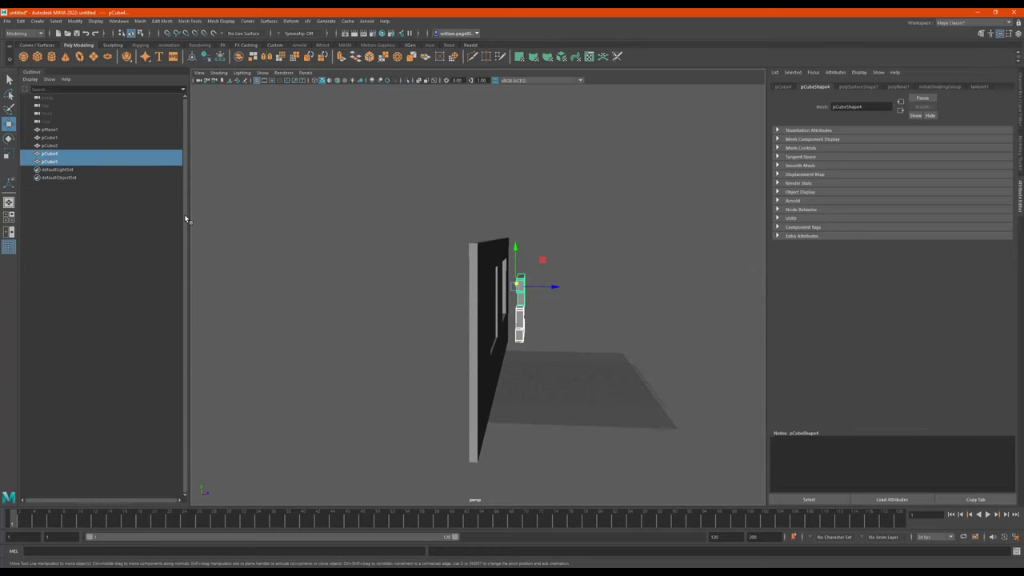
# Group the two L-shaped frames and name the group elle_shelves_grp.
pyautogui.hotkey('ctrl', 'g')
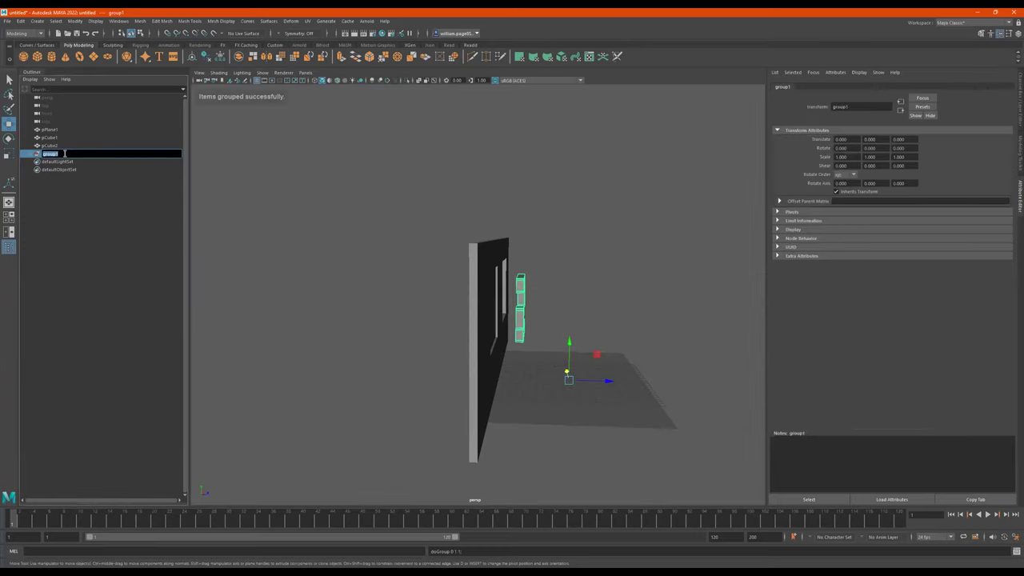
pyautogui.write('wa')
pyautogui.write('lle_shelves')
pyautogui.press('Return')
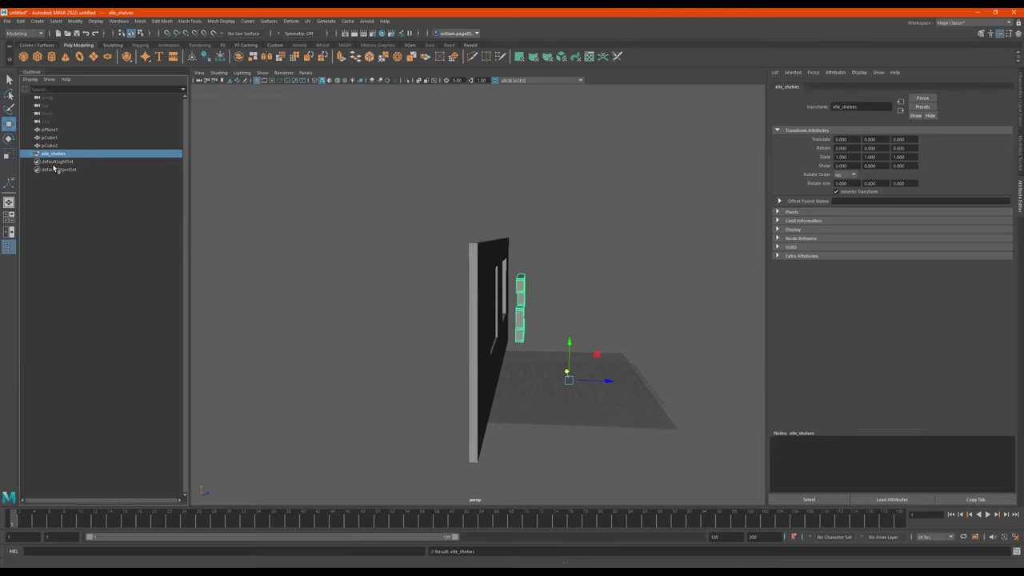
pyautogui.doubleClick(69, 154)
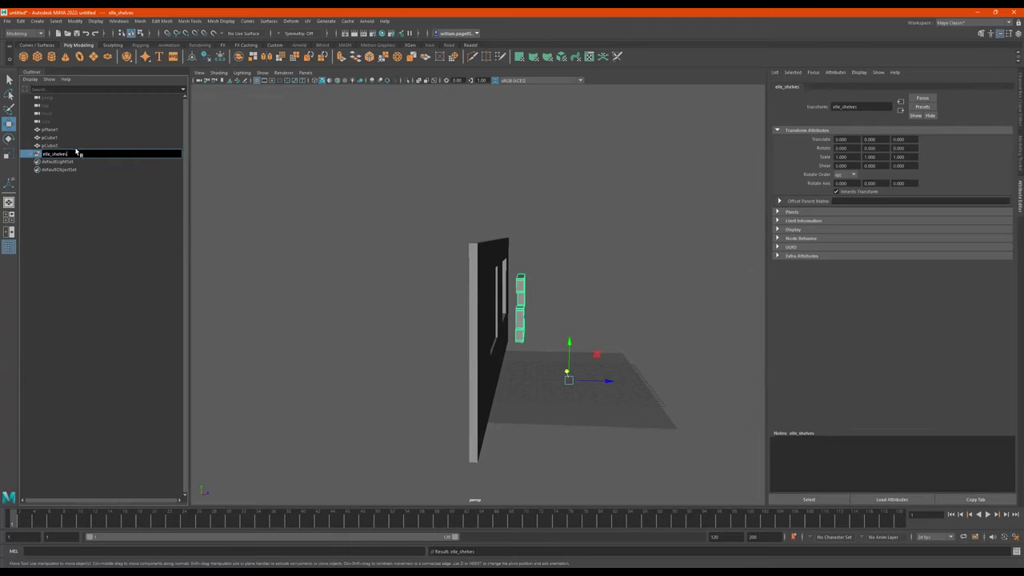
pyautogui.write('_grp')
pyautogui.press('Return')
# Center the pivot of the shelf group and deselect it.
pyautogui.keyDown('alt'); pyautogui.moveTo(555, 269); pyautogui.dragTo(624, 344); pyautogui.keyUp('alt')
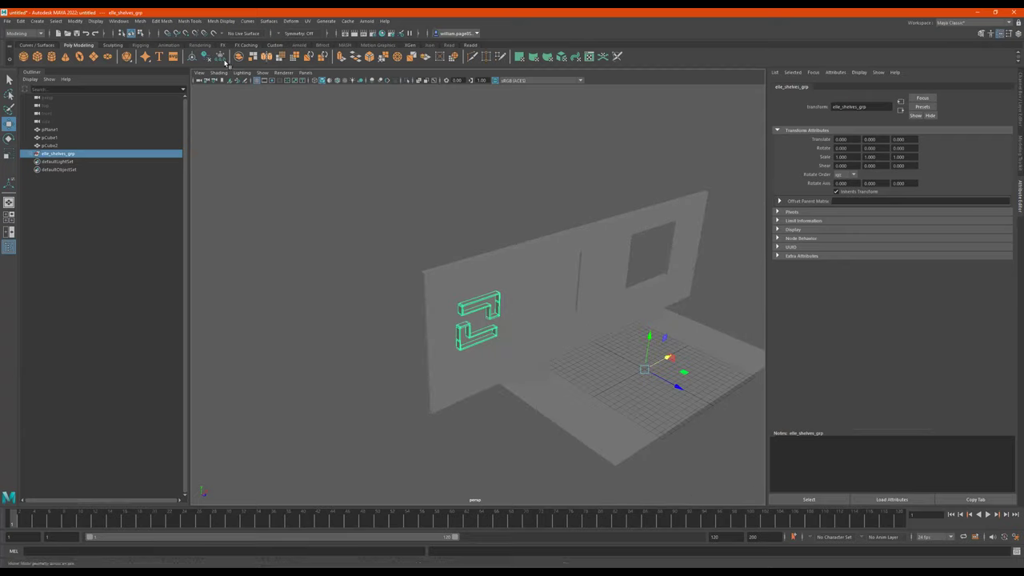
pyautogui.click(192, 58)
pyautogui.keyDown('alt'); pyautogui.moveTo(570, 313); pyautogui.dragTo(483, 293); pyautogui.keyUp('alt')
pyautogui.click(527, 205)
pyautogui.keyDown('alt'); pyautogui.moveTo(527, 206); pyautogui.dragTo(556, 245); pyautogui.keyUp('alt')
pyautogui.scroll(3, 554, 230)
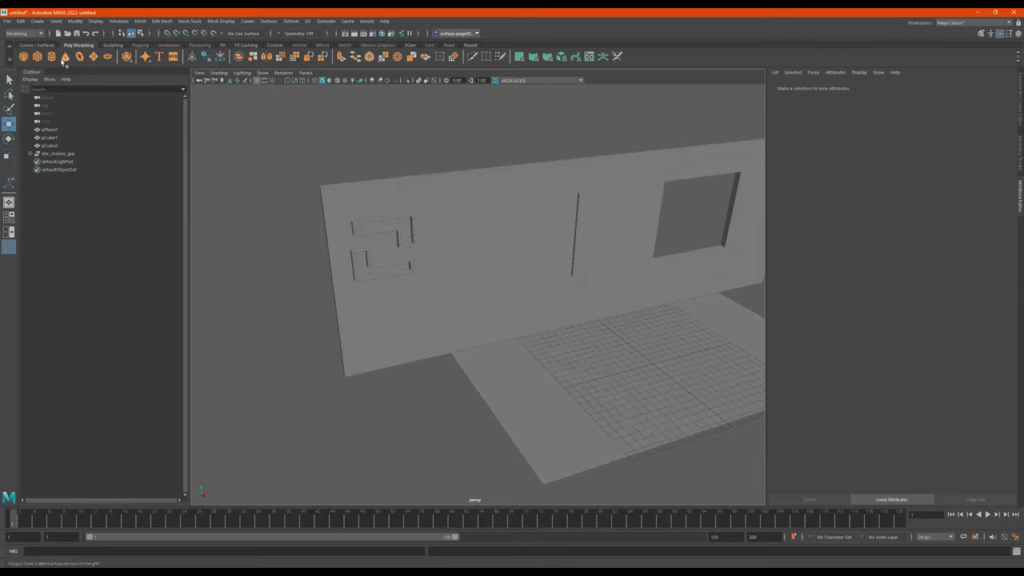
# Create a cube, scale it to about 7.7 × 13.8 × 4.3, and position it on the floor at about X -14.7, Y 7.5.
pyautogui.click(39, 61)
pyautogui.keyDown('alt'); pyautogui.moveTo(698, 345); pyautogui.dragTo(597, 306, button='middle'); pyautogui.keyUp('alt')
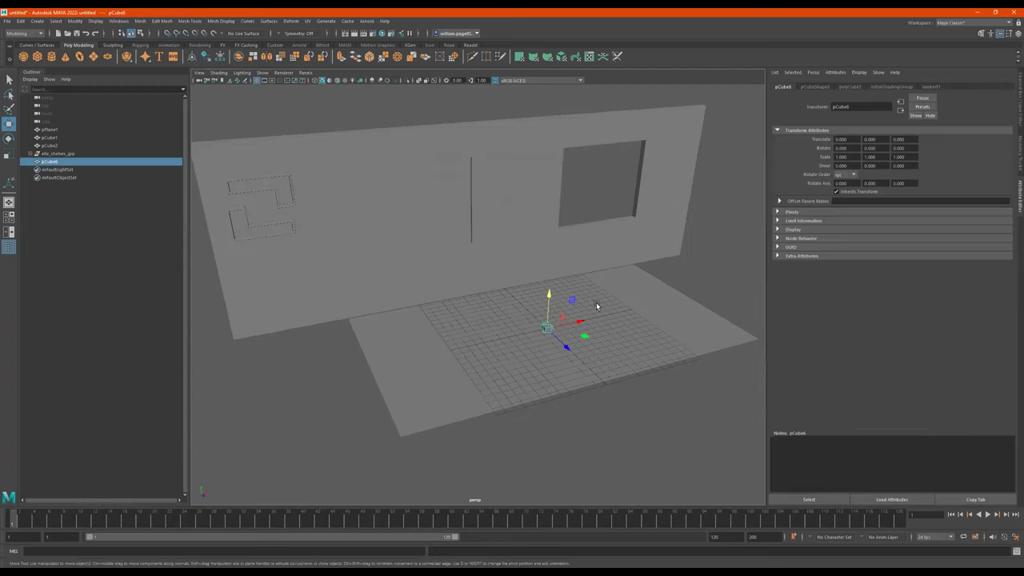
pyautogui.press('space')
pyautogui.press('space')
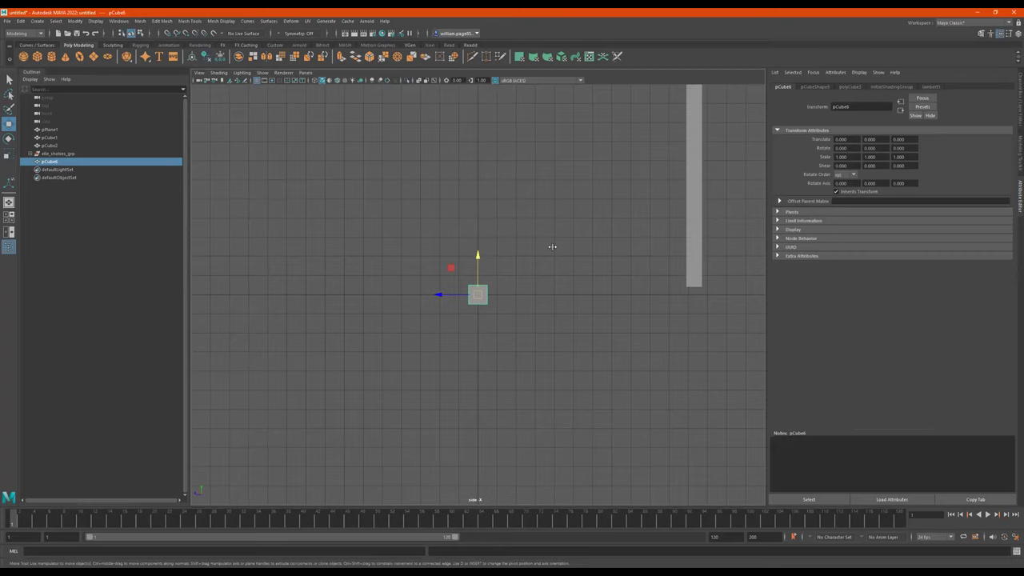
pyautogui.press('space')
pyautogui.press('space')
pyautogui.press('e')
pyautogui.press('r')
pyautogui.moveTo(536, 317); pyautogui.dragTo(590, 324)
pyautogui.press('w')
pyautogui.moveTo(539, 283); pyautogui.dragTo(541, 228)
pyautogui.press('r')
pyautogui.moveTo(568, 274); pyautogui.dragTo(541, 258)
pyautogui.moveTo(589, 284); pyautogui.dragTo(574, 284)
pyautogui.keyDown('alt'); pyautogui.moveTo(574, 284); pyautogui.dragTo(453, 285); pyautogui.keyUp('alt')
pyautogui.press('w')
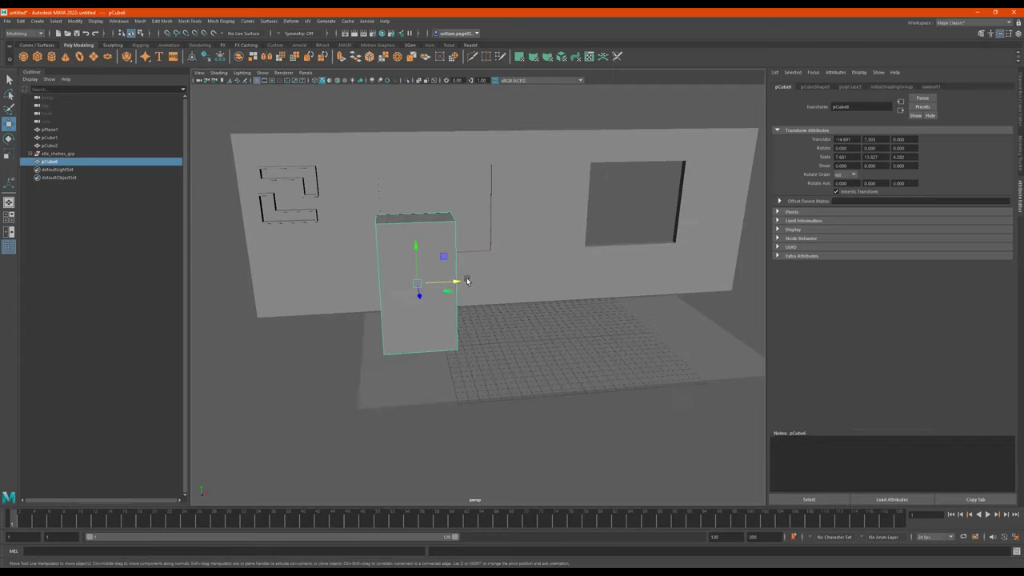
# Narrow the tall block's X scale to about 6.36.
pyautogui.keyDown('alt'); pyautogui.moveTo(452, 284); pyautogui.dragTo(507, 319, button='middle'); pyautogui.keyUp('alt')
pyautogui.keyDown('alt'); pyautogui.moveTo(507, 318); pyautogui.dragTo(482, 288); pyautogui.keyUp('alt')
pyautogui.keyDown('alt'); pyautogui.moveTo(481, 288); pyautogui.dragTo(509, 293, button='right'); pyautogui.keyUp('alt')
pyautogui.keyDown('alt'); pyautogui.moveTo(481, 294); pyautogui.dragTo(534, 301); pyautogui.keyUp('alt')
pyautogui.keyDown('alt'); pyautogui.moveTo(533, 307); pyautogui.dragTo(512, 310, button='right'); pyautogui.keyUp('alt')
pyautogui.press('r')
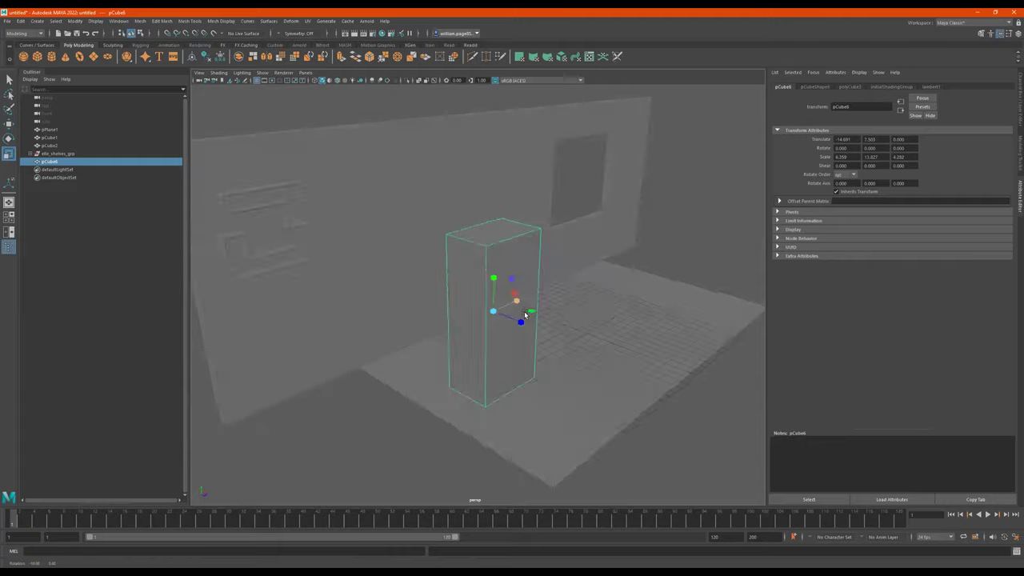
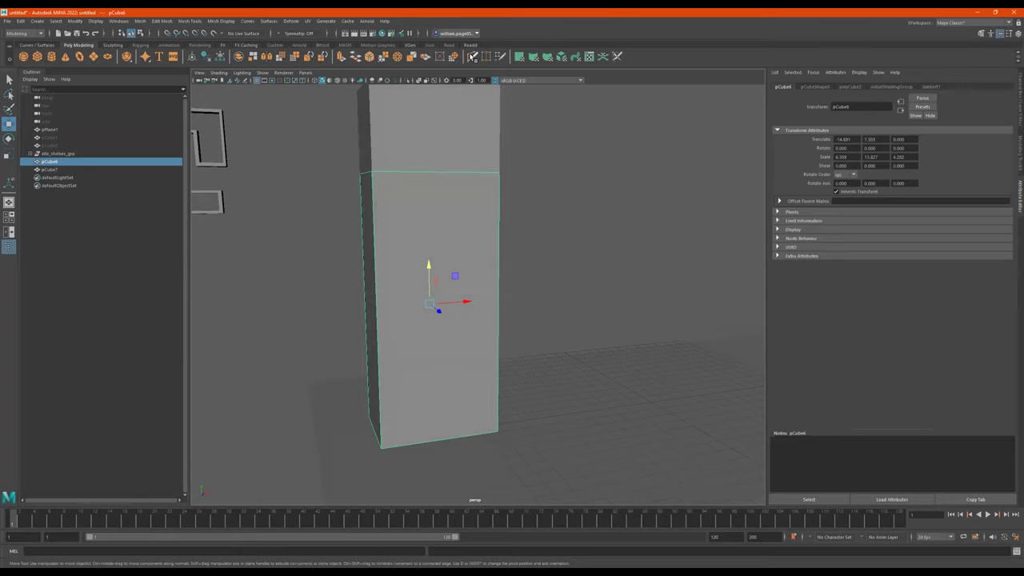
# Insert two horizontal edge loops around the lower block with Multi-Cut, dividing it into three sections.
pyautogui.hotkey('ctrl', 'shift', 'x')
pyautogui.keyDown('ctrl'); pyautogui.click(421, 222); pyautogui.keyUp('ctrl')
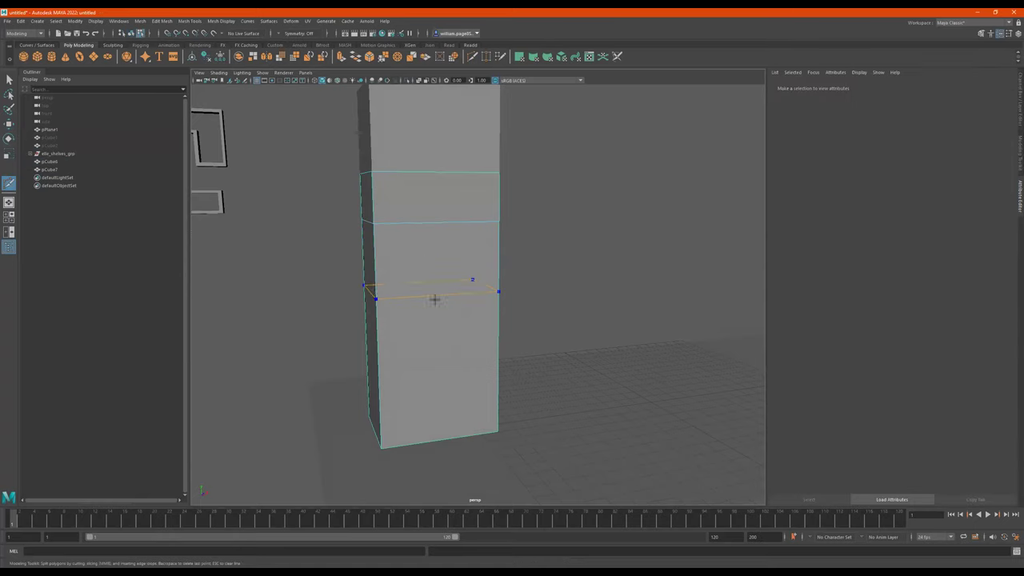
pyautogui.keyDown('ctrl'); pyautogui.click(415, 320); pyautogui.keyUp('ctrl')
pyautogui.moveTo(416, 231)
pyautogui.keyDown('alt'); pyautogui.mouseDown()
pyautogui.moveTo(393, 228)
pyautogui.moveTo(411, 242)
pyautogui.mouseUp(); pyautogui.keyUp('alt')
pyautogui.press('q')
pyautogui.keyDown('alt'); pyautogui.moveTo(499, 292); pyautogui.dragTo(487, 286); pyautogui.keyUp('alt')
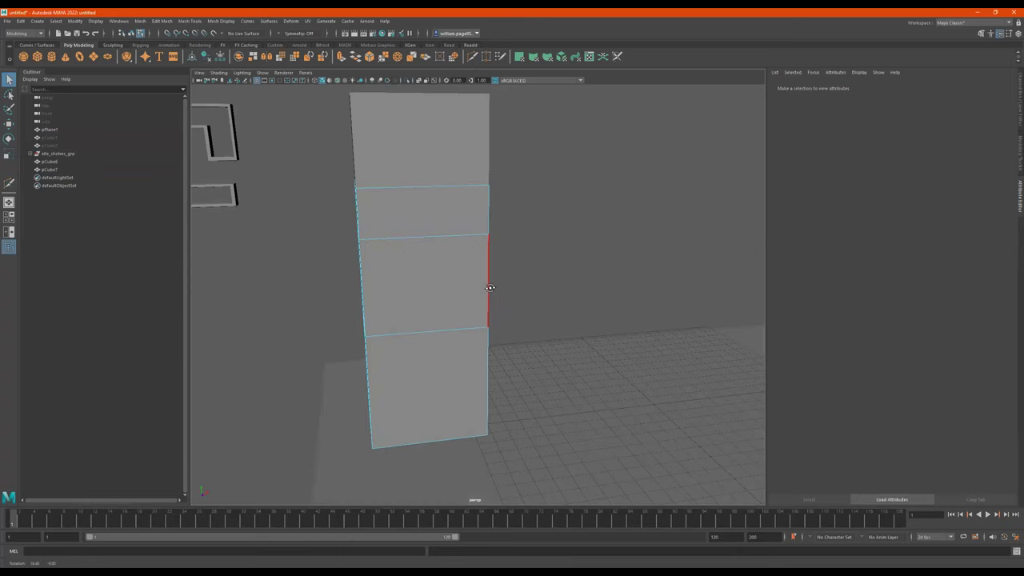
pyautogui.keyDown('alt'); pyautogui.moveTo(460, 251); pyautogui.dragTo(466, 243); pyautogui.keyUp('alt')
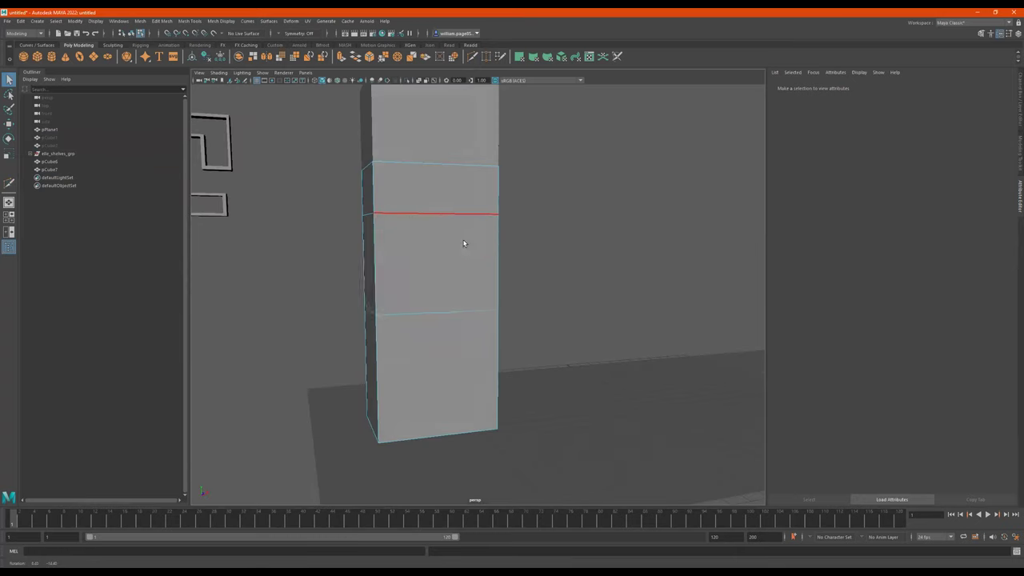
# Shift the lower block's upper inserted edge loop slightly downward.
pyautogui.doubleClick(418, 213)
pyautogui.press('w')
pyautogui.moveTo(424, 178)
pyautogui.mouseDown()
pyautogui.moveTo(423, 151)
pyautogui.moveTo(423, 180)
pyautogui.mouseUp()
pyautogui.moveTo(471, 241)
pyautogui.keyDown('alt'); pyautogui.mouseDown()
pyautogui.moveTo(482, 246)
pyautogui.moveTo(476, 239)
pyautogui.mouseUp(); pyautogui.keyUp('alt')
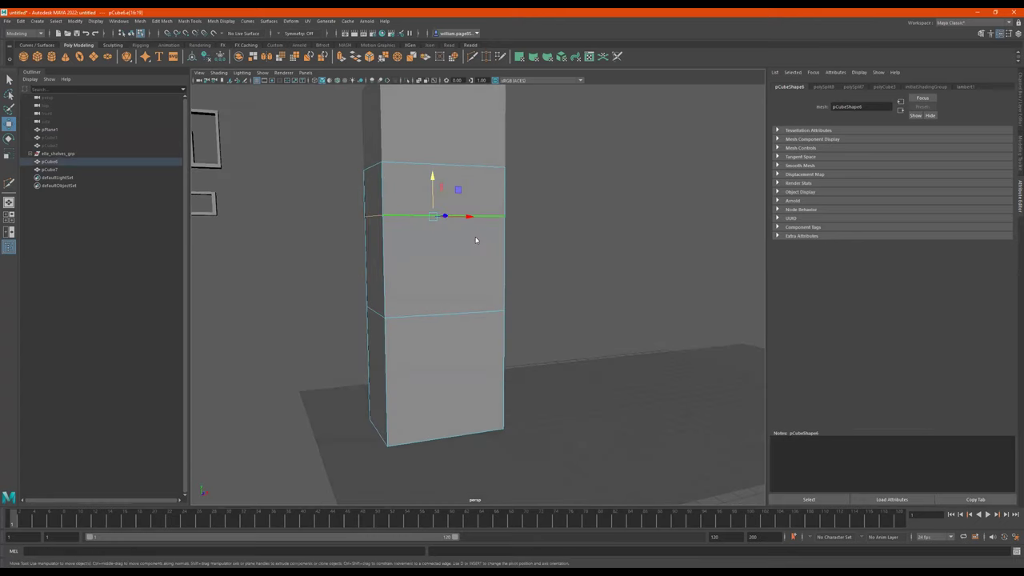
pyautogui.press('F8')
pyautogui.press('F11')
pyautogui.click(479, 248)
pyautogui.keyDown('alt'); pyautogui.moveTo(480, 248); pyautogui.dragTo(496, 267); pyautogui.keyUp('alt')
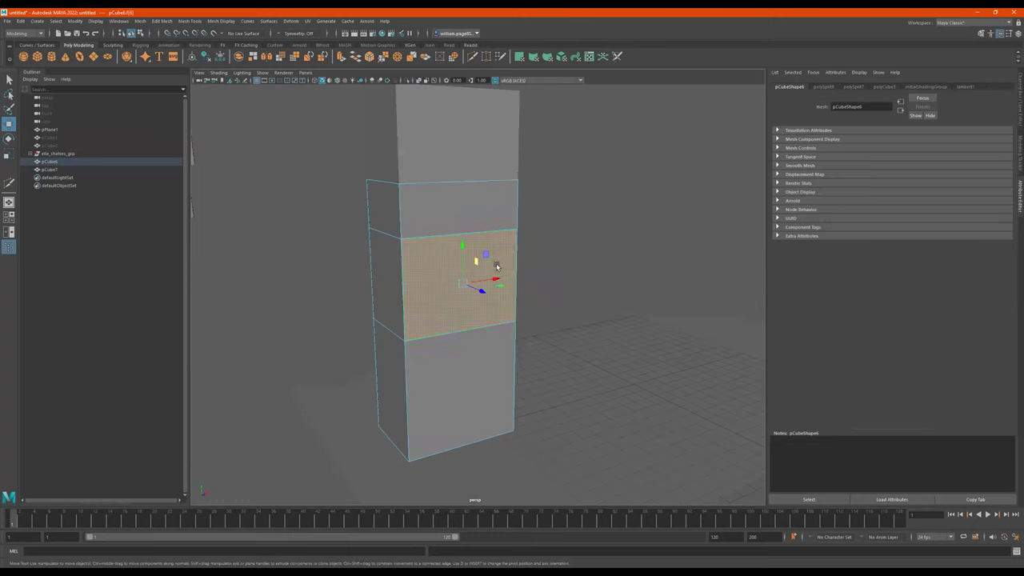
pyautogui.hotkey('ctrl', 'e')
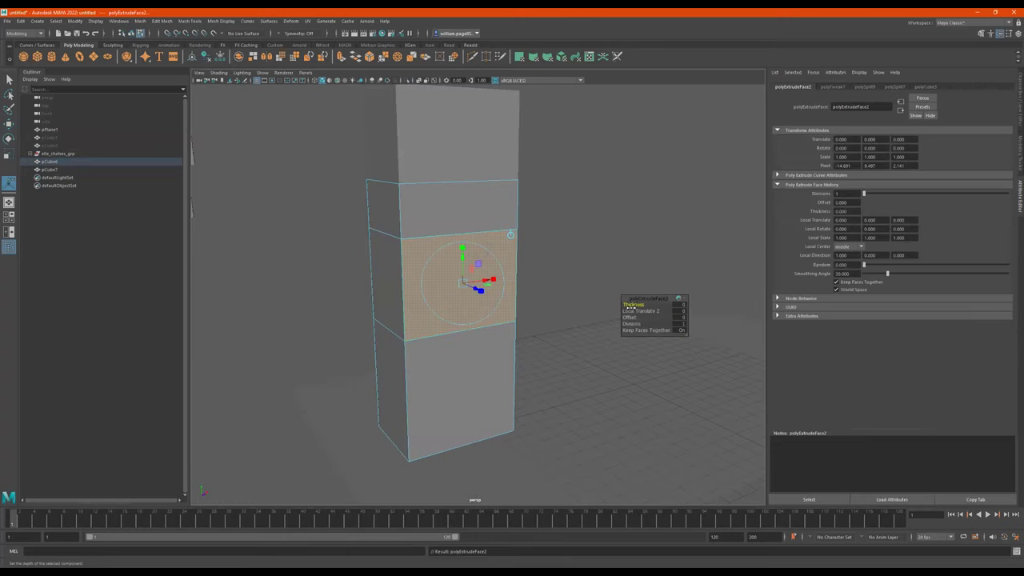
pyautogui.moveTo(631, 318); pyautogui.dragTo(644, 317)
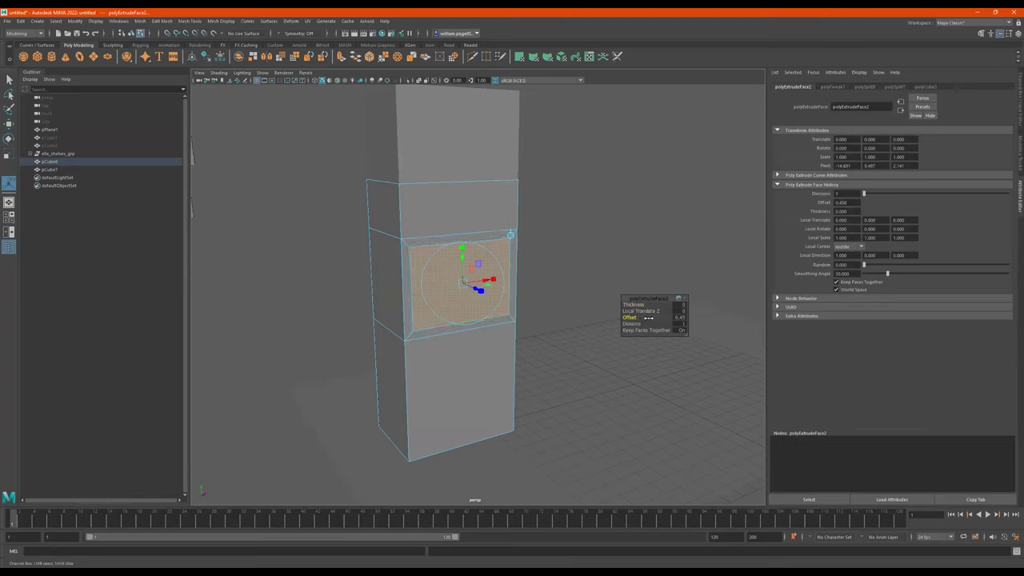
pyautogui.hotkey('ctrl', 'z')
pyautogui.hotkey('ctrl', 'z')
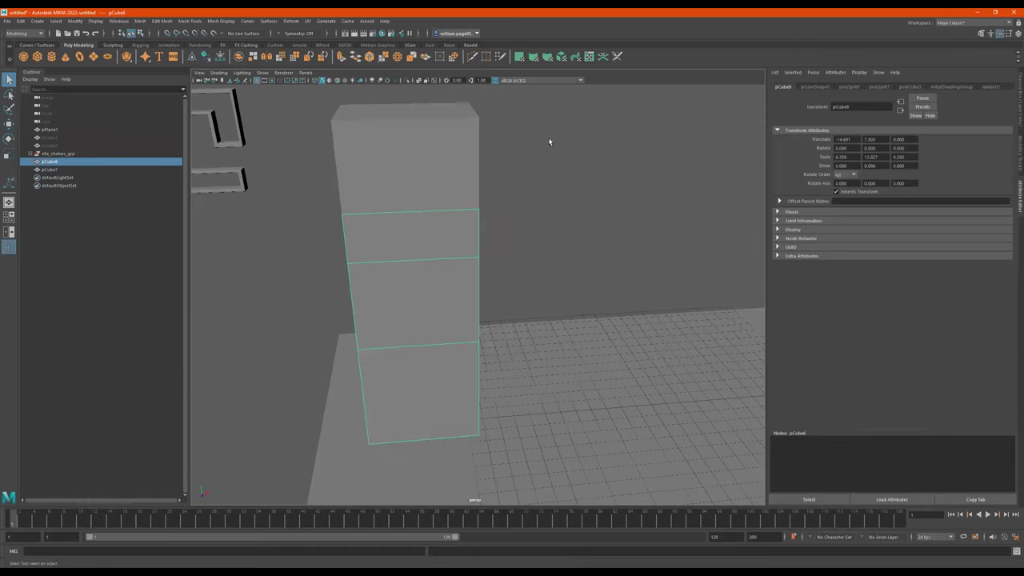
# Duplicate the upper and lower blocks together and move the copies sideways along the X axis, leaving a gap between the two columns.
pyautogui.moveTo(549, 141); pyautogui.dragTo(436, 241)
pyautogui.hotkey('ctrl', 'd')
pyautogui.press('w')
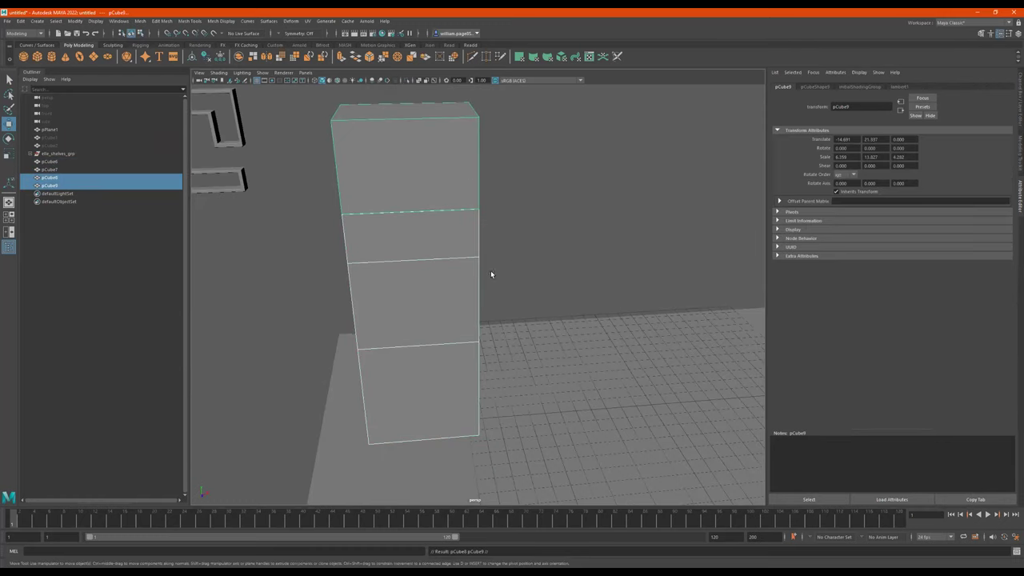
pyautogui.scroll(-5, 447, 251)
pyautogui.moveTo(482, 191); pyautogui.dragTo(627, 192)
pyautogui.moveTo(512, 216); pyautogui.dragTo(436, 247)
# Extrude the middle front face of the original lower block with an offset of about 0.6 to inset it.
pyautogui.scroll(5, 505, 275)
pyautogui.click(400, 282)
pyautogui.keyDown('alt'); pyautogui.moveTo(436, 247); pyautogui.dragTo(486, 243, button='right'); pyautogui.keyUp('alt')
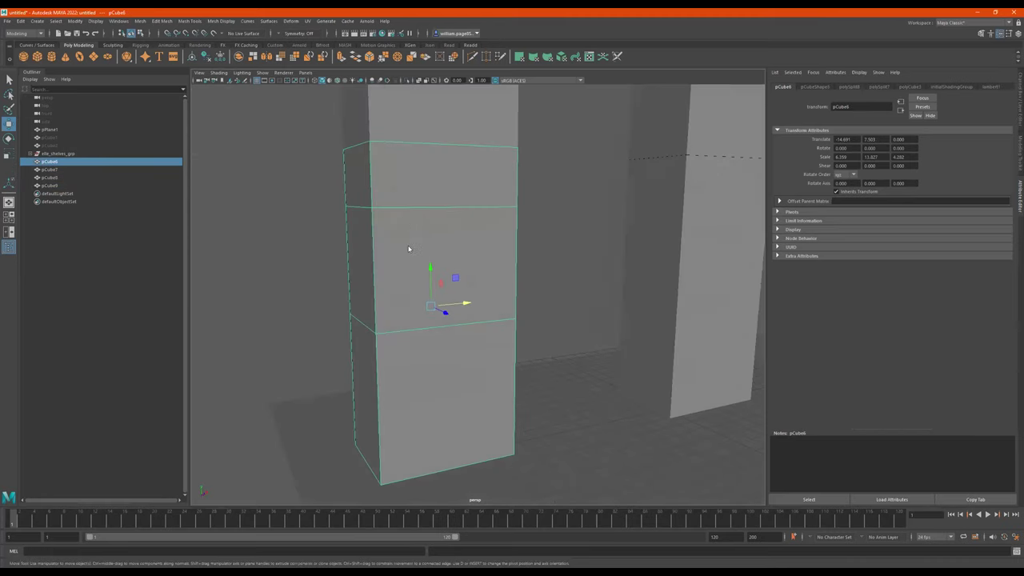
pyautogui.rightClick(408, 249)
pyautogui.click(409, 236)
pyautogui.click(448, 254)
pyautogui.hotkey('ctrl', 'e')
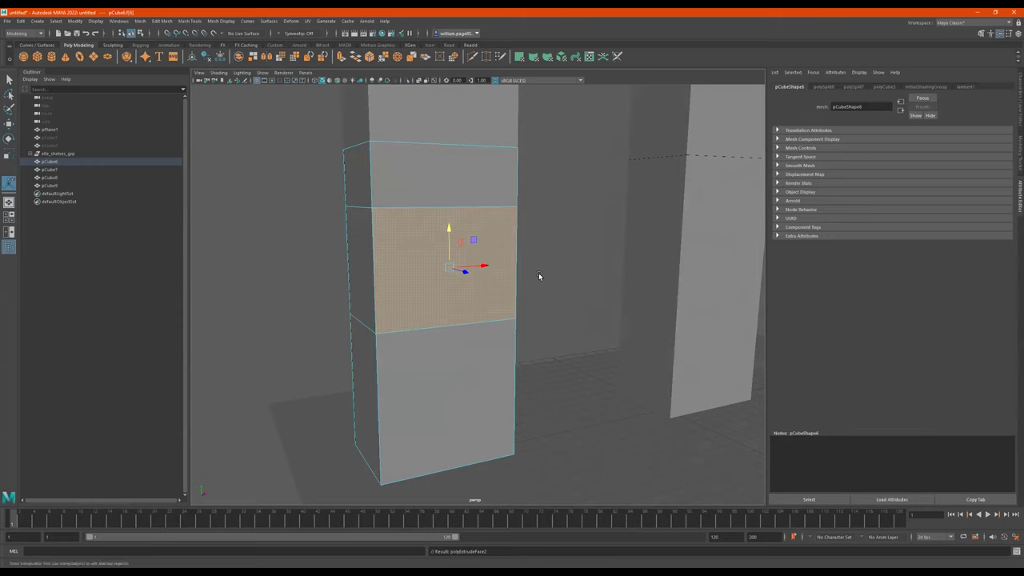
pyautogui.moveTo(637, 318); pyautogui.dragTo(638, 320)
pyautogui.moveTo(638, 318); pyautogui.dragTo(656, 313, button='middle')
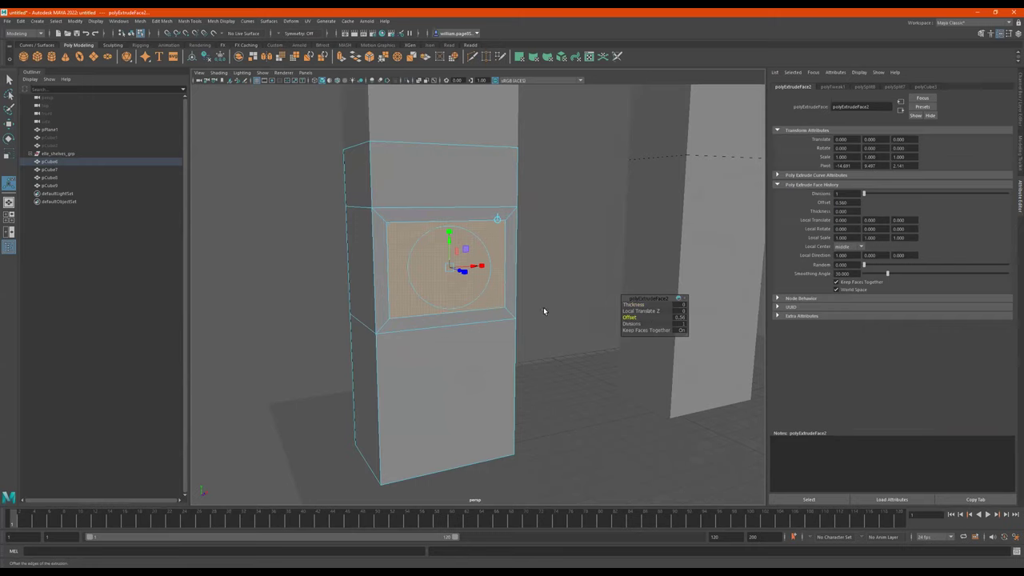
pyautogui.keyDown('alt'); pyautogui.moveTo(543, 308); pyautogui.dragTo(550, 312); pyautogui.keyUp('alt')
# Extrude the inset face about 2.98 units into the block to form a recess, and return to object mode.
pyautogui.hotkey('ctrl', 'e')
pyautogui.moveTo(486, 278)
pyautogui.mouseDown()
pyautogui.moveTo(444, 270)
pyautogui.moveTo(515, 284)
pyautogui.moveTo(461, 268)
pyautogui.moveTo(480, 275)
pyautogui.mouseUp()
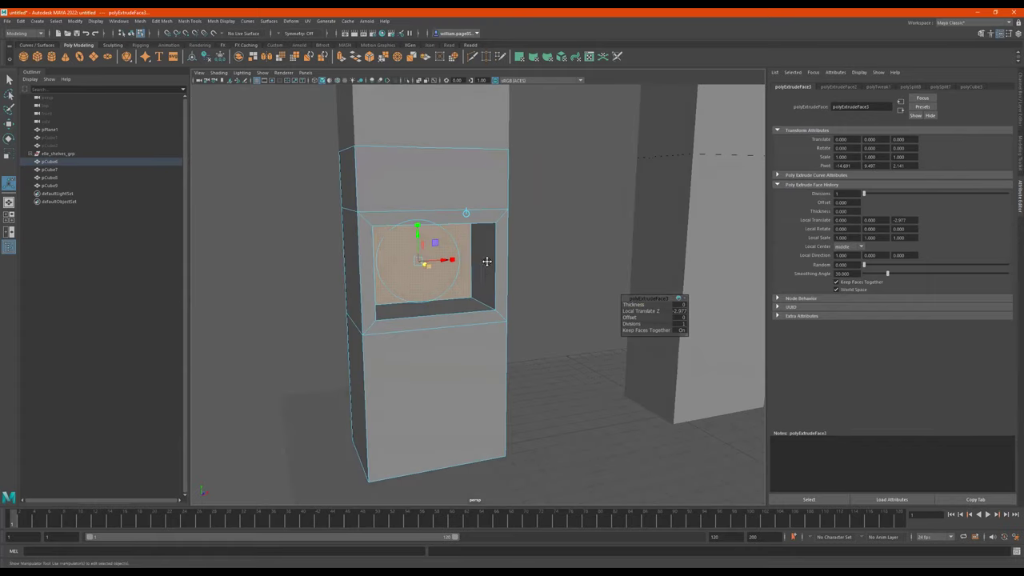
pyautogui.keyDown('alt'); pyautogui.moveTo(486, 261); pyautogui.dragTo(491, 299, button='middle'); pyautogui.keyUp('alt')
pyautogui.moveTo(405, 224); pyautogui.dragTo(527, 133, button='right')
pyautogui.scroll(-4, 504, 204)
pyautogui.keyDown('alt'); pyautogui.moveTo(503, 205); pyautogui.dragTo(507, 225); pyautogui.keyUp('alt')
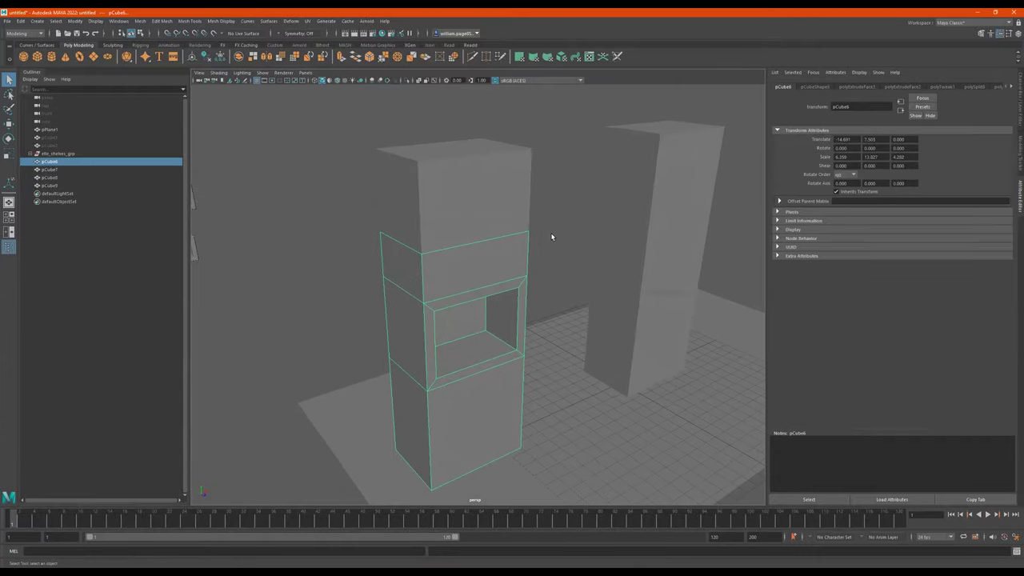
# Insert four evenly spaced vertical edge loops across the front of the duplicated column's lower block.
pyautogui.keyDown('alt'); pyautogui.moveTo(658, 257); pyautogui.dragTo(555, 253, button='middle'); pyautogui.keyUp('alt')
pyautogui.click(556, 254)
pyautogui.keyDown('alt'); pyautogui.moveTo(576, 267); pyautogui.dragTo(589, 251); pyautogui.keyUp('alt')
pyautogui.keyDown('alt'); pyautogui.moveTo(589, 251); pyautogui.dragTo(450, 237, button='middle'); pyautogui.keyUp('alt')
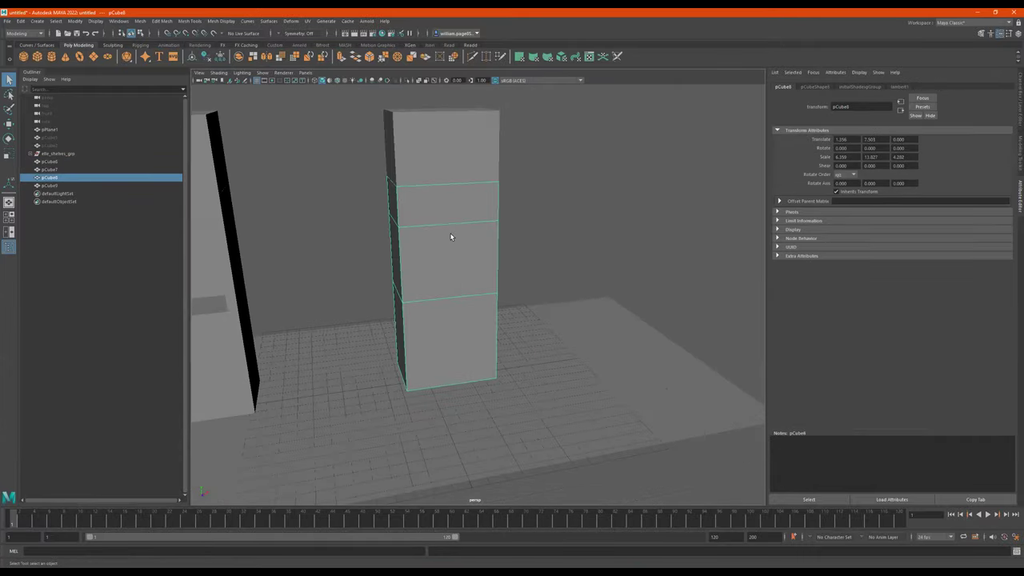
pyautogui.keyDown('shift'); pyautogui.moveTo(435, 239); pyautogui.dragTo(397, 249, button='right'); pyautogui.keyUp('shift')
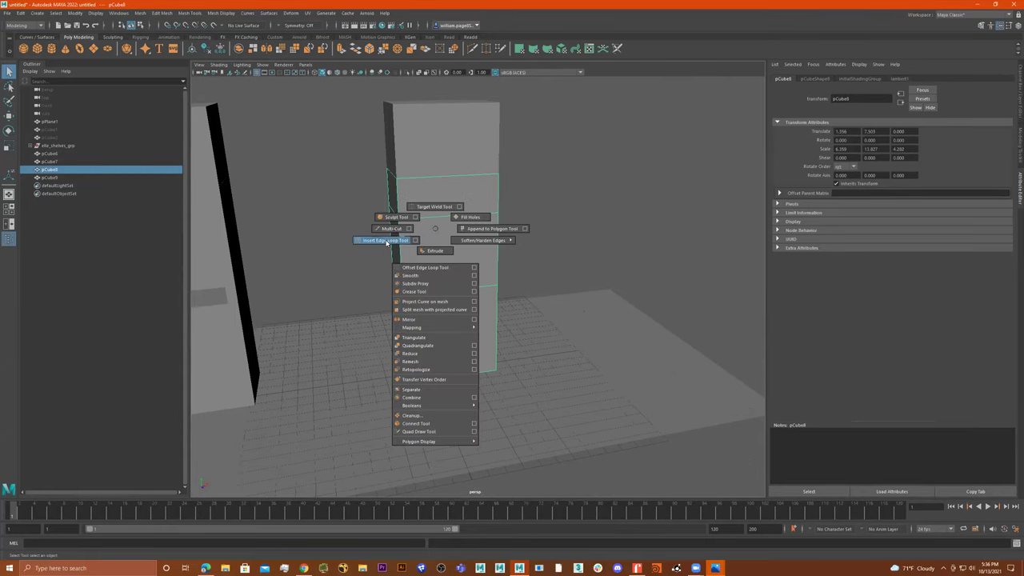
pyautogui.keyDown('shift'); pyautogui.moveTo(386, 242); pyautogui.dragTo(386, 241, button='right'); pyautogui.keyUp('shift')
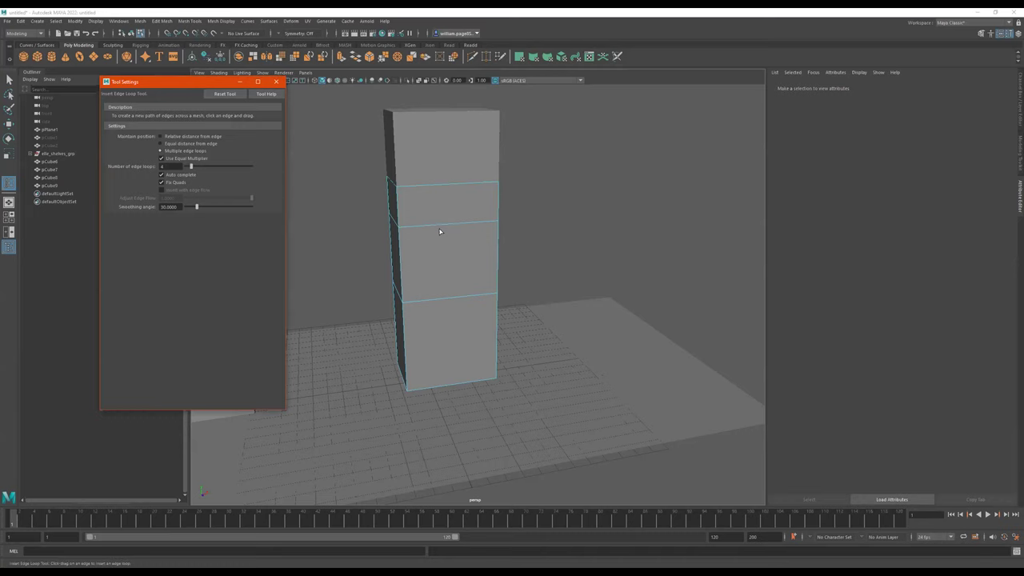
pyautogui.click(441, 227)
pyautogui.press('q')
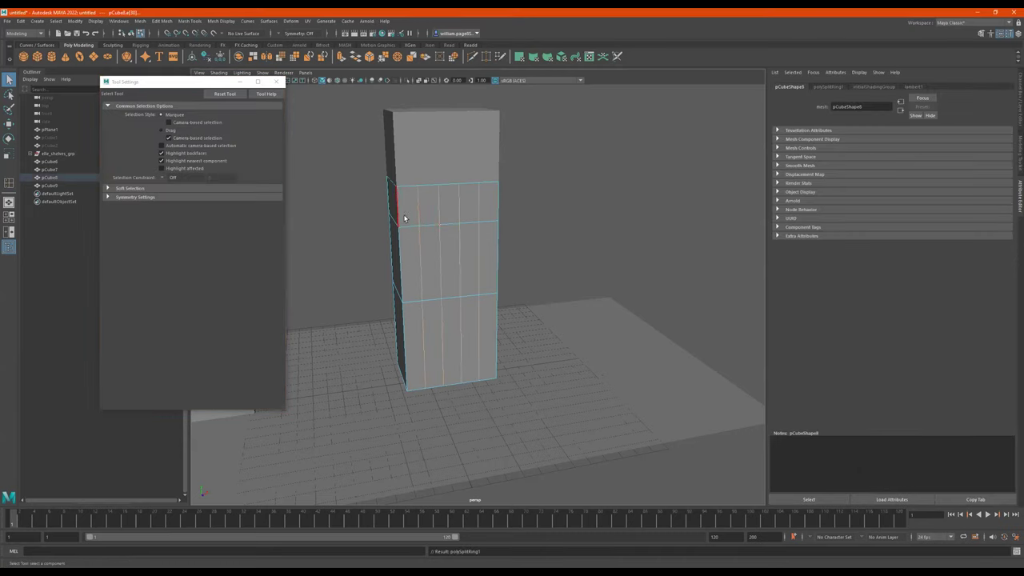
# Scale the vertical edge loops apart along X so they form two close pairs near the block's side edges.
pyautogui.scroll(3, 398, 229)
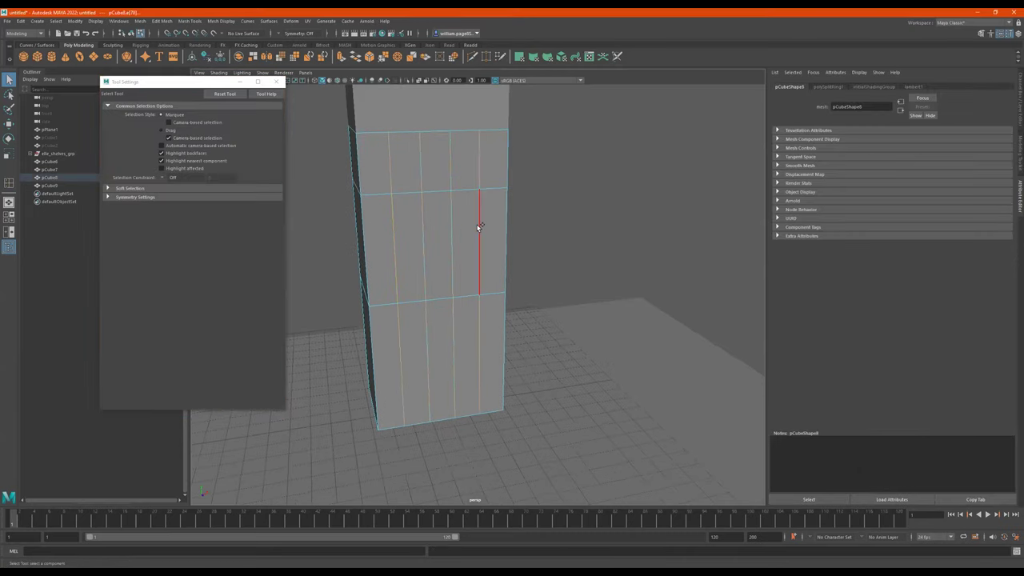
pyautogui.press('r')
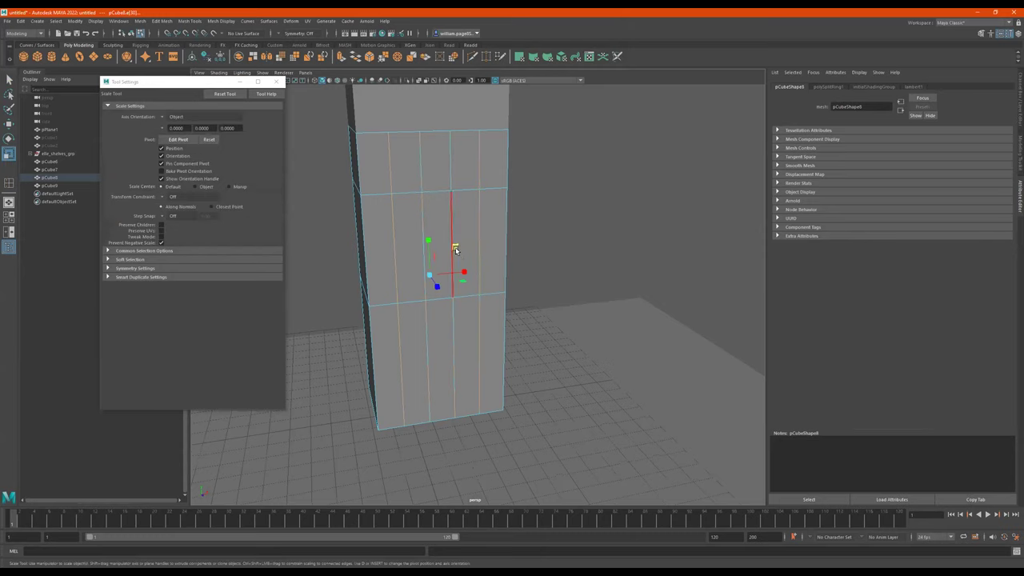
pyautogui.moveTo(464, 274); pyautogui.dragTo(568, 275)
pyautogui.keyDown('shift'); pyautogui.click(422, 217); pyautogui.keyUp('shift')
pyautogui.keyDown('shift'); pyautogui.click(451, 211); pyautogui.keyUp('shift')
pyautogui.keyDown('alt'); pyautogui.moveTo(441, 228); pyautogui.dragTo(471, 240); pyautogui.keyUp('alt')
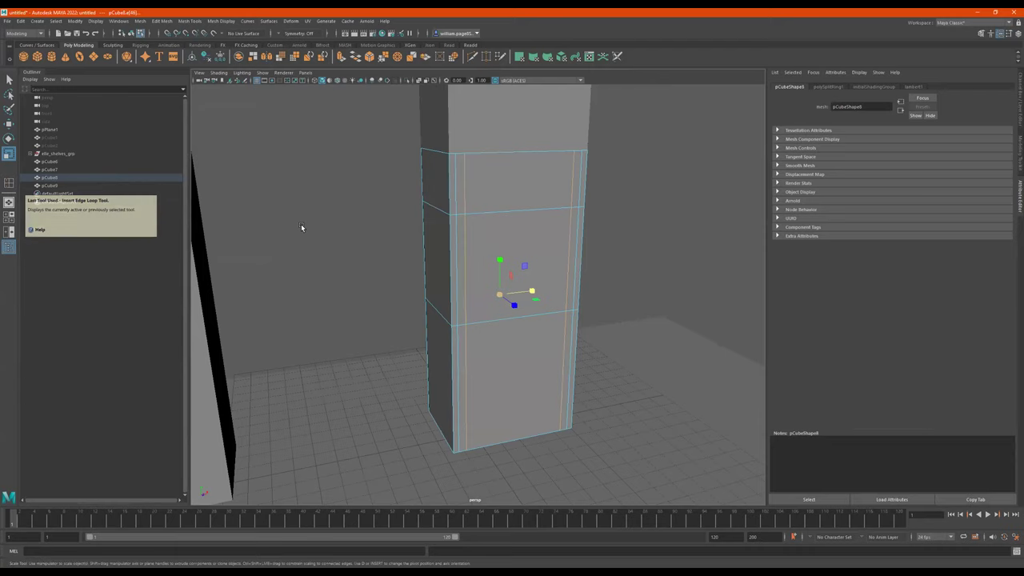
# Insert four horizontal edge loops across the middle section of the same block.
pyautogui.press('y')
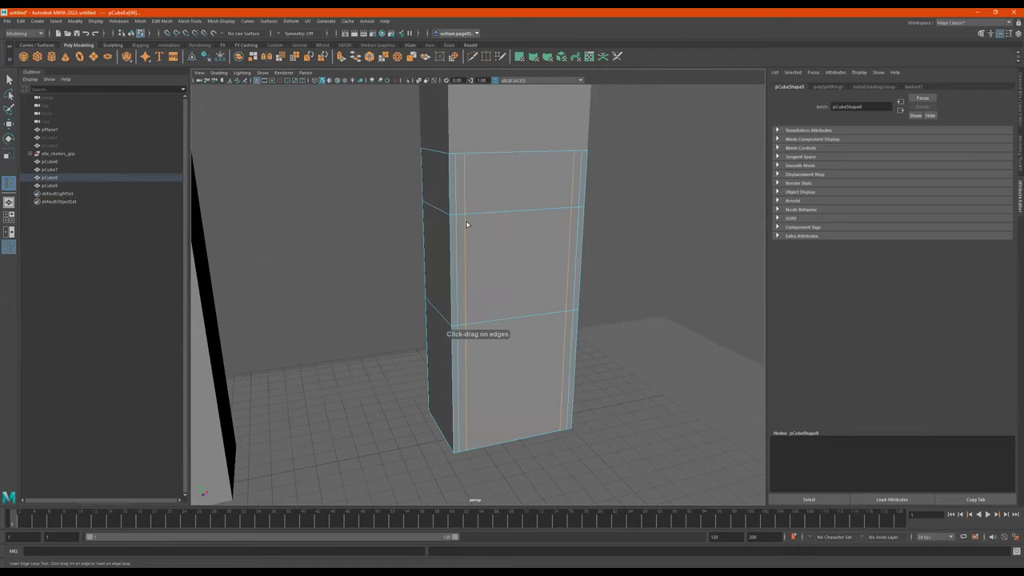
pyautogui.click(466, 225)
pyautogui.press('q')
# Scale the new horizontal edge loops apart vertically so they sit close to the middle section's upper and lower edges.
pyautogui.keyDown('shift'); pyautogui.click(495, 301); pyautogui.keyUp('shift')
pyautogui.press('r')
pyautogui.moveTo(501, 225); pyautogui.dragTo(493, 206)
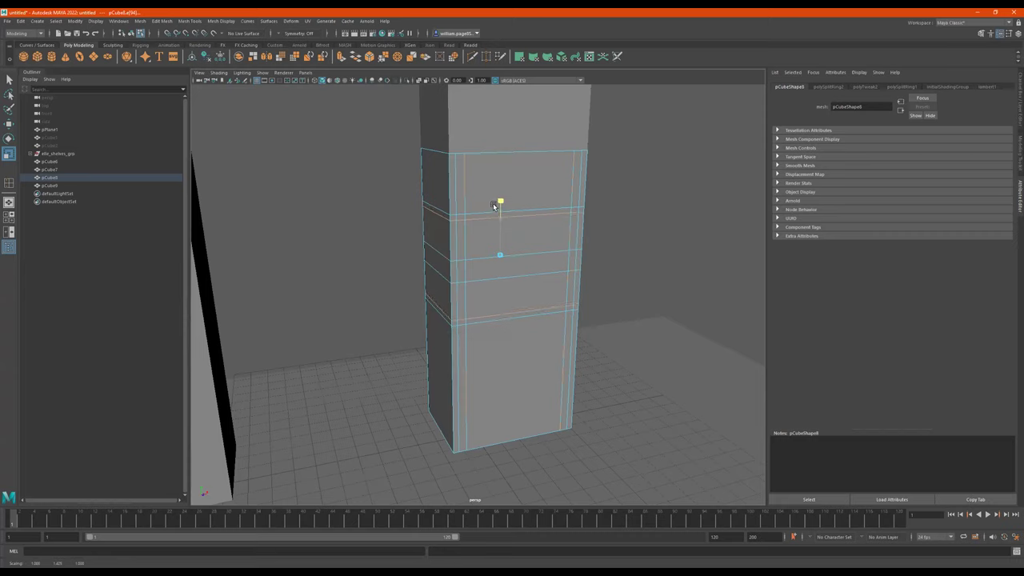
pyautogui.keyDown('shift'); pyautogui.click(483, 283); pyautogui.keyUp('shift')
pyautogui.keyDown('shift'); pyautogui.click(483, 251); pyautogui.keyUp('shift')
pyautogui.moveTo(500, 222); pyautogui.dragTo(448, 118)
# Extrude the large central front face about 2.987 units into the block to form a recess.
pyautogui.keyDown('alt'); pyautogui.moveTo(518, 240); pyautogui.dragTo(502, 242); pyautogui.keyUp('alt')
pyautogui.moveTo(505, 267); pyautogui.dragTo(504, 282, button='right')
pyautogui.click(503, 280)
pyautogui.keyDown('alt'); pyautogui.moveTo(504, 276); pyautogui.dragTo(528, 285); pyautogui.keyUp('alt')
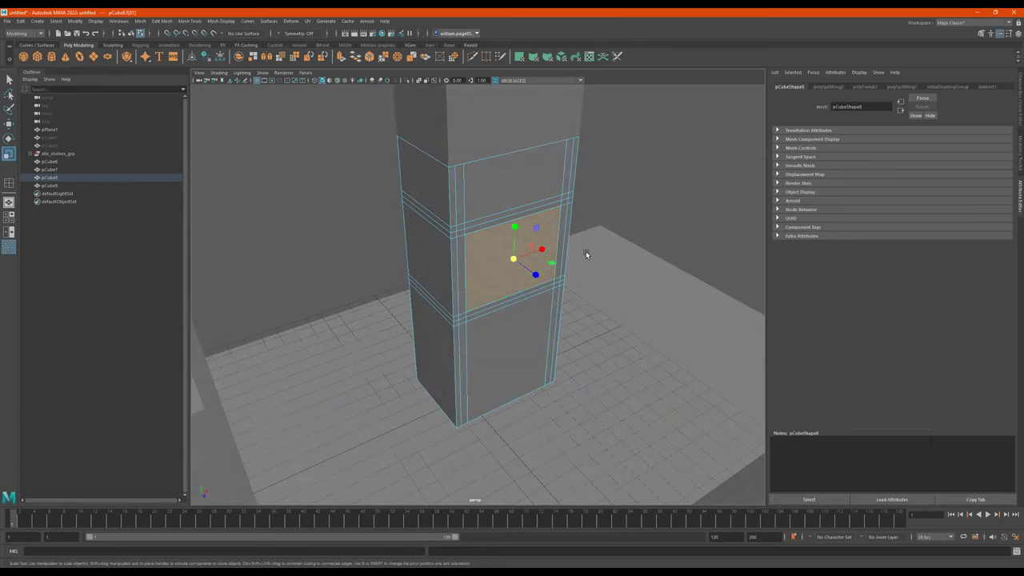
pyautogui.keyDown('shift'); pyautogui.moveTo(584, 251); pyautogui.dragTo(584, 266, button='right'); pyautogui.keyUp('shift')
pyautogui.moveTo(528, 268); pyautogui.dragTo(495, 251)
pyautogui.keyDown('alt'); pyautogui.moveTo(495, 251); pyautogui.dragTo(413, 286, button='right'); pyautogui.keyUp('alt')
pyautogui.keyDown('alt'); pyautogui.moveTo(414, 286); pyautogui.dragTo(416, 272); pyautogui.keyUp('alt')
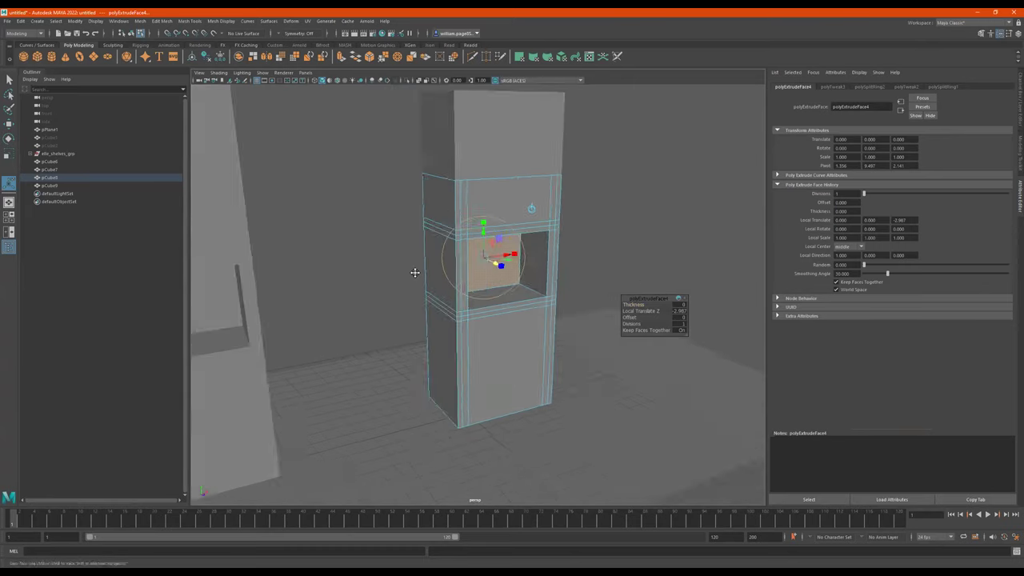
# Extrude the ring of narrow faces around the recess opening outward by about 0.165 as a raised frame, and return to object mode.
pyautogui.keyDown('alt'); pyautogui.moveTo(415, 272); pyautogui.dragTo(516, 256, button='middle'); pyautogui.keyUp('alt')
pyautogui.click(367, 363)
pyautogui.keyDown('alt'); pyautogui.moveTo(544, 287); pyautogui.dragTo(442, 291, button='middle'); pyautogui.keyUp('alt')
pyautogui.click(365, 238)
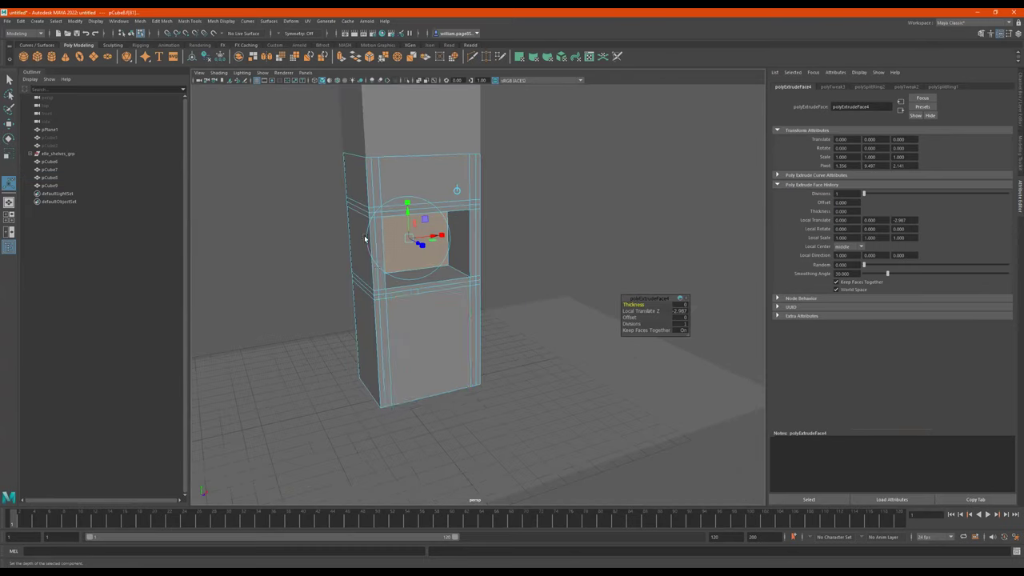
pyautogui.keyDown('alt'); pyautogui.moveTo(372, 237); pyautogui.dragTo(555, 224, button='right'); pyautogui.keyUp('alt')
pyautogui.keyDown('alt'); pyautogui.moveTo(336, 232); pyautogui.dragTo(418, 299, button='middle'); pyautogui.keyUp('alt')
pyautogui.keyDown('alt'); pyautogui.moveTo(301, 275); pyautogui.dragTo(344, 268); pyautogui.keyUp('alt')
pyautogui.click(301, 202)
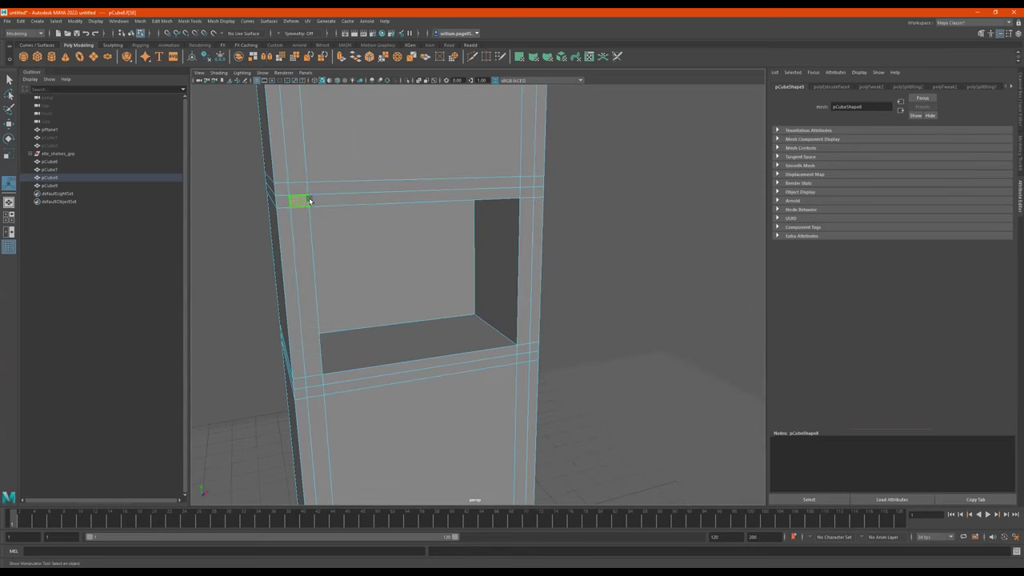
pyautogui.keyDown('shift'); pyautogui.click(326, 200); pyautogui.keyUp('shift')
pyautogui.keyDown('shift'); pyautogui.click(524, 195); pyautogui.keyUp('shift')
pyautogui.keyDown('shift'); pyautogui.click(523, 237); pyautogui.keyUp('shift')
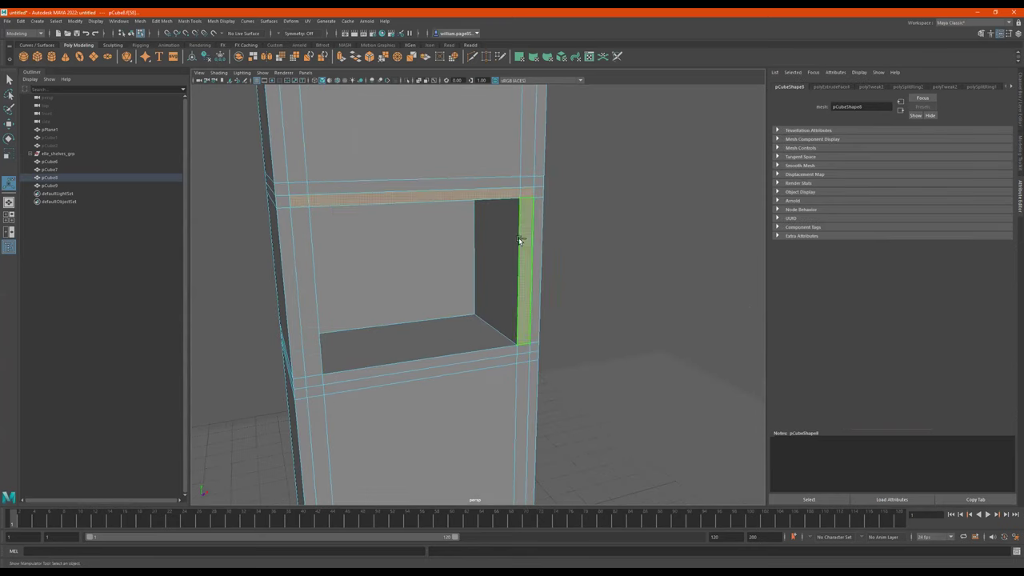
pyautogui.keyDown('shift'); pyautogui.click(522, 350); pyautogui.keyUp('shift')
pyautogui.keyDown('shift'); pyautogui.click(461, 362); pyautogui.keyUp('shift')
pyautogui.keyDown('shift'); pyautogui.click(315, 382); pyautogui.keyUp('shift')
pyautogui.keyDown('shift'); pyautogui.click(305, 346); pyautogui.keyUp('shift')
pyautogui.keyDown('alt'); pyautogui.moveTo(343, 343); pyautogui.dragTo(374, 343); pyautogui.keyUp('alt')
pyautogui.hotkey('ctrl', 'e')
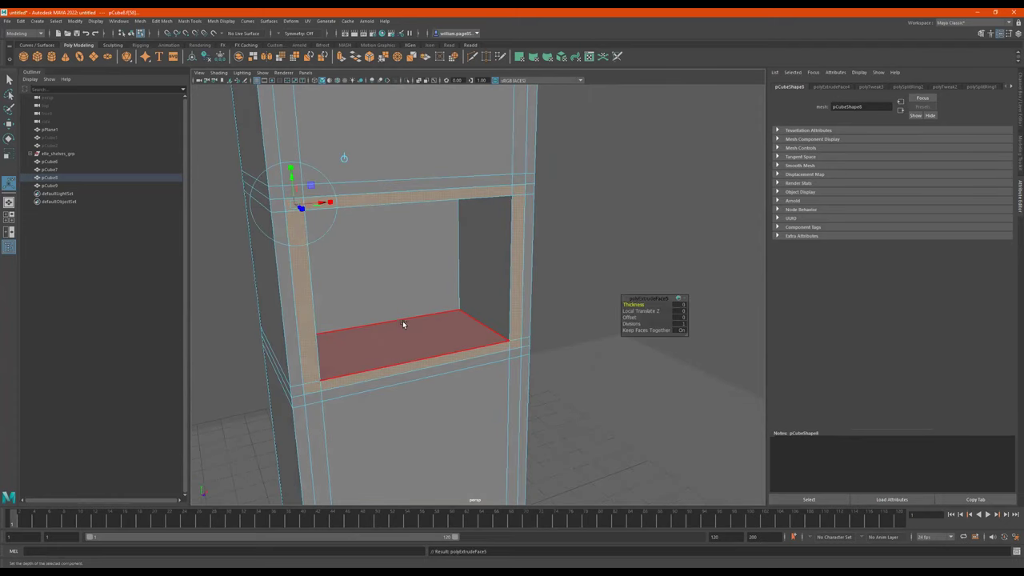
pyautogui.keyDown('alt'); pyautogui.moveTo(395, 274); pyautogui.dragTo(302, 231); pyautogui.keyUp('alt')
pyautogui.scroll(4, 403, 228)
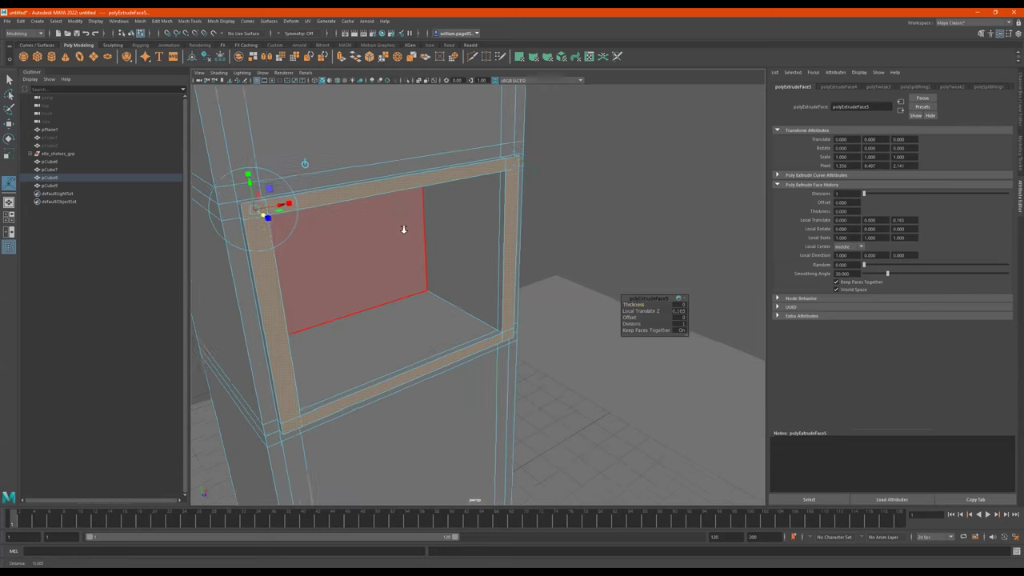
pyautogui.moveTo(419, 227)
pyautogui.keyDown('alt'); pyautogui.mouseDown()
pyautogui.moveTo(400, 220)
pyautogui.moveTo(427, 230)
pyautogui.mouseUp(); pyautogui.keyUp('alt')
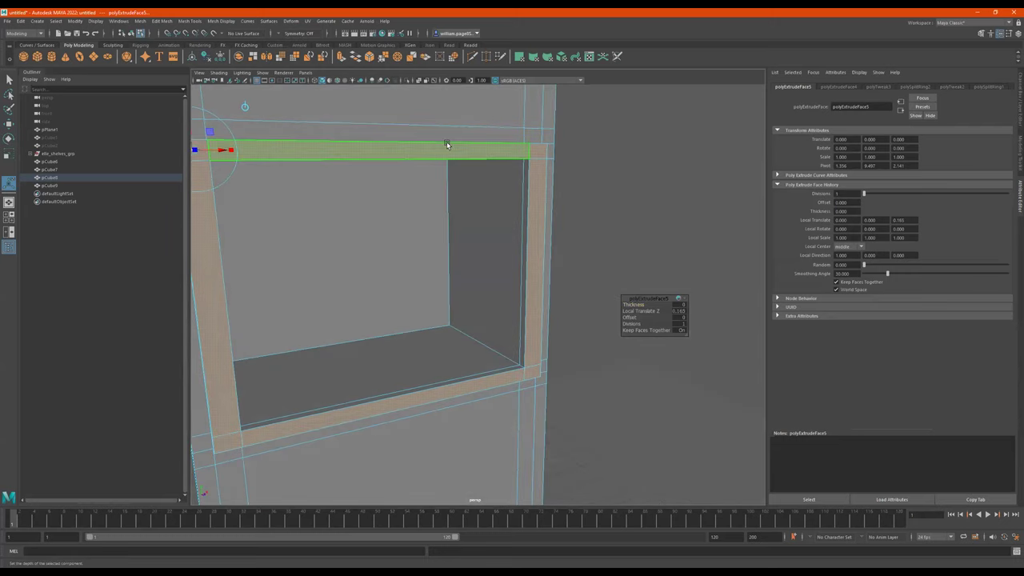
pyautogui.press('F8')
pyautogui.scroll(-4, 480, 164)
pyautogui.keyDown('alt'); pyautogui.moveTo(468, 164); pyautogui.dragTo(463, 185); pyautogui.keyUp('alt')
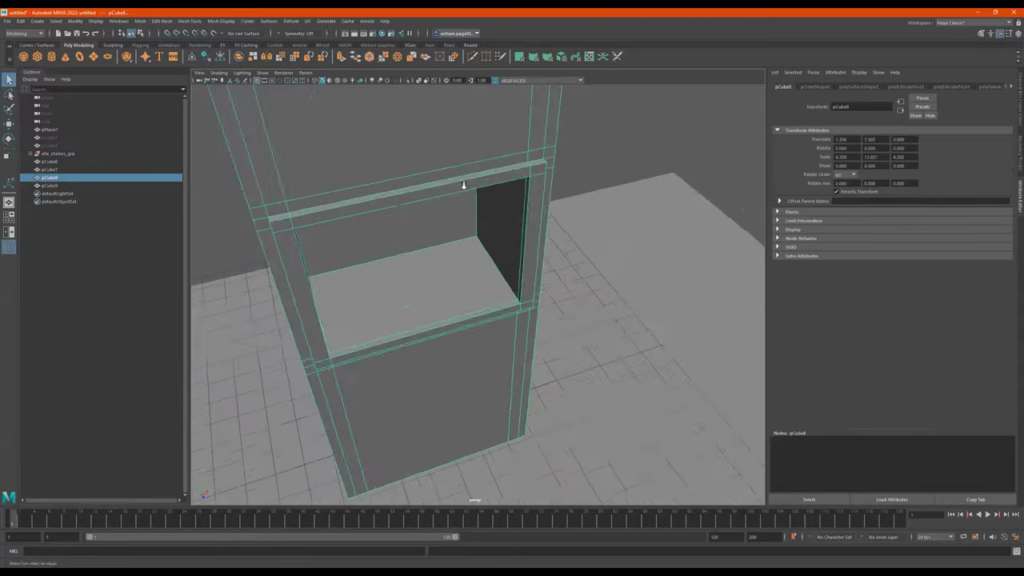
# Duplicate the framed column's upper and lower blocks together and move the copies sideways along the X axis as a third column.
pyautogui.scroll(-3, 416, 187)
pyautogui.keyDown('alt'); pyautogui.moveTo(393, 218); pyautogui.dragTo(432, 212); pyautogui.keyUp('alt')
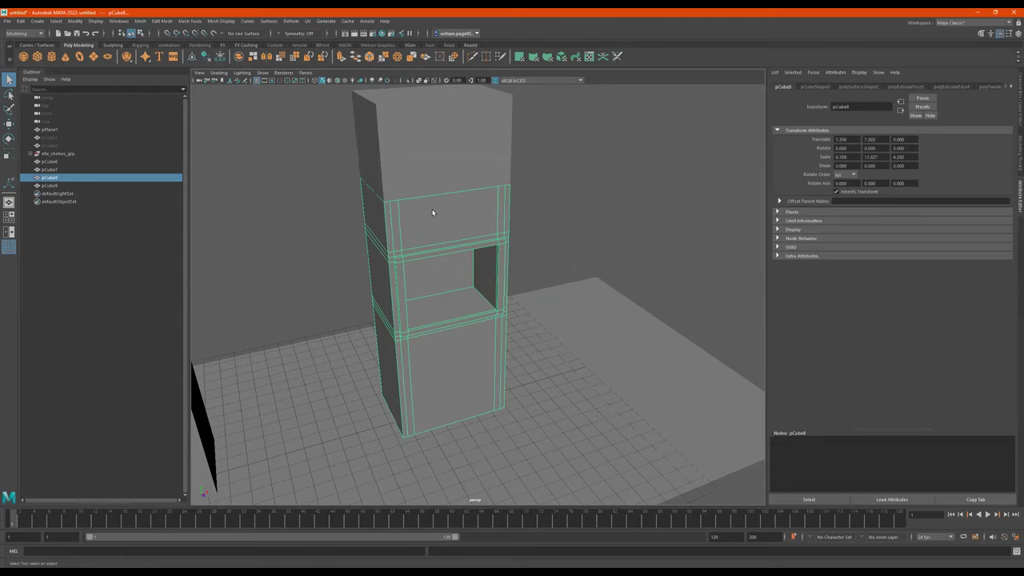
pyautogui.moveTo(563, 139); pyautogui.dragTo(503, 204)
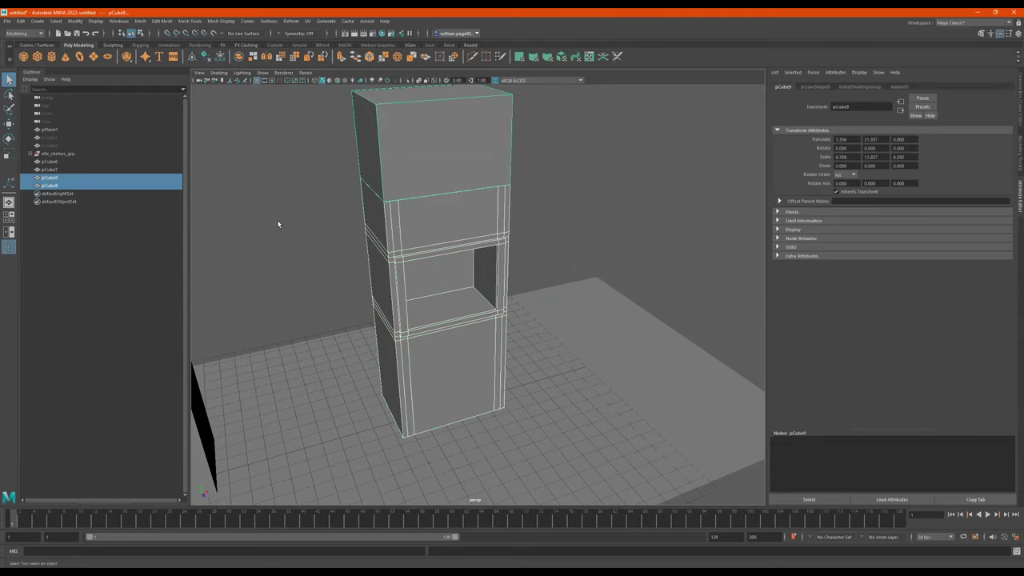
pyautogui.scroll(-6, 372, 227)
pyautogui.scroll(3, 378, 228)
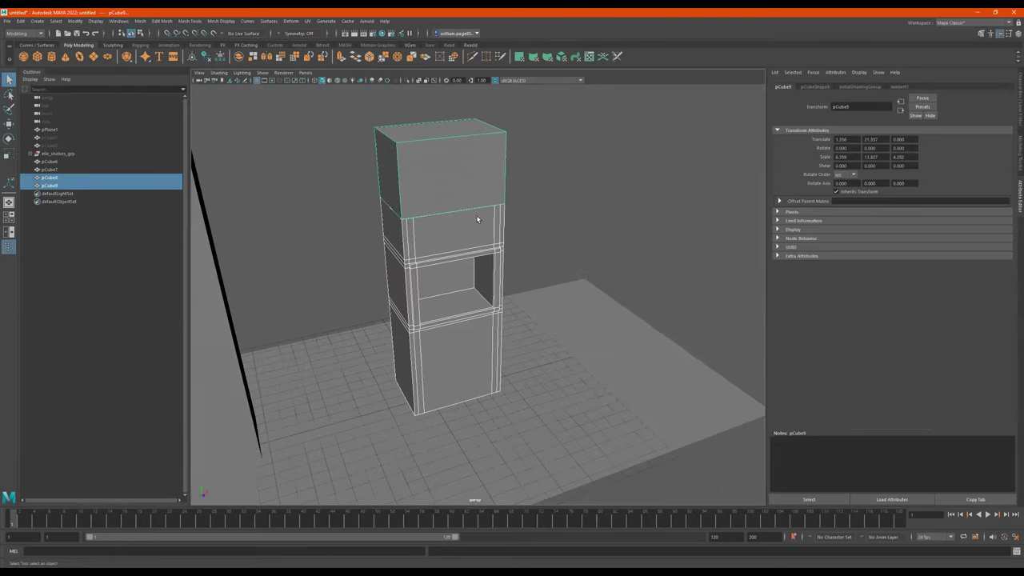
pyautogui.keyDown('alt'); pyautogui.moveTo(342, 275); pyautogui.dragTo(365, 291, button='middle'); pyautogui.keyUp('alt')
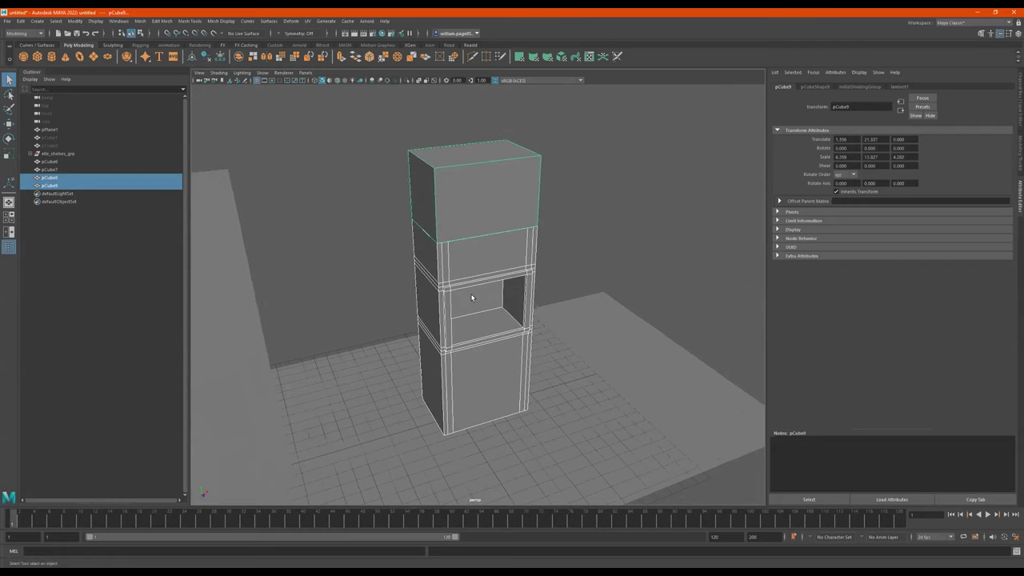
pyautogui.moveTo(416, 290)
pyautogui.keyDown('alt'); pyautogui.mouseDown()
pyautogui.moveTo(381, 260)
pyautogui.moveTo(411, 284)
pyautogui.mouseUp(); pyautogui.keyUp('alt')
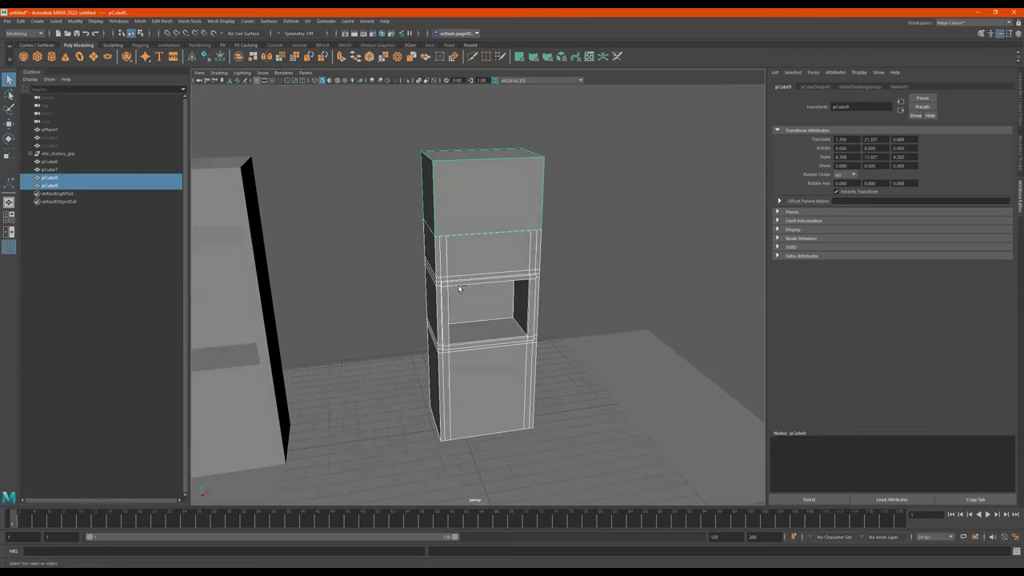
pyautogui.hotkey('ctrl', 'd')
pyautogui.press('w')
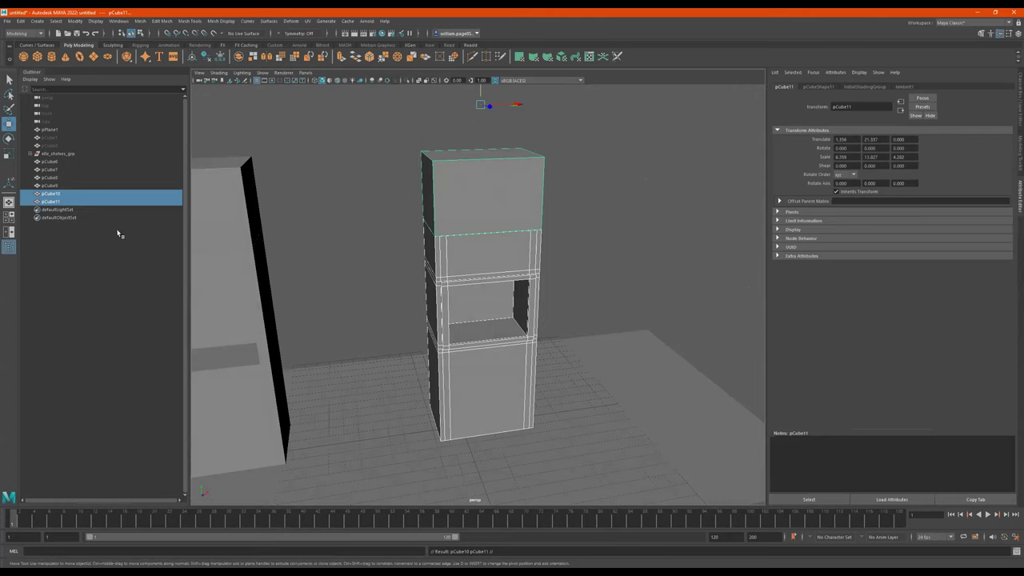
pyautogui.moveTo(524, 105); pyautogui.dragTo(699, 125)
pyautogui.keyDown('alt'); pyautogui.moveTo(524, 201); pyautogui.dragTo(498, 232); pyautogui.keyUp('alt')
pyautogui.keyDown('alt'); pyautogui.moveTo(498, 231); pyautogui.dragTo(461, 243, button='right'); pyautogui.keyUp('alt')
# Bevel all edges of the middle column's lower block.
pyautogui.click(531, 251)
pyautogui.keyDown('alt'); pyautogui.moveTo(531, 251); pyautogui.dragTo(548, 261); pyautogui.keyUp('alt')
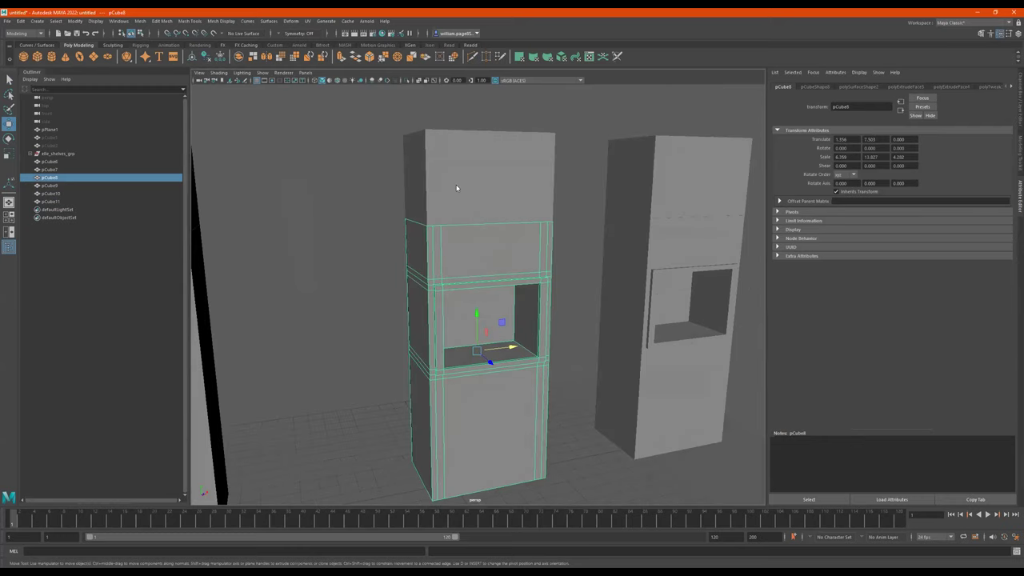
pyautogui.moveTo(457, 188); pyautogui.dragTo(457, 187, button='right')
pyautogui.moveTo(485, 255); pyautogui.dragTo(501, 188, button='right')
pyautogui.moveTo(602, 130); pyautogui.dragTo(365, 520)
pyautogui.keyDown('alt'); pyautogui.moveTo(490, 296); pyautogui.dragTo(541, 292, button='right'); pyautogui.keyUp('alt')
pyautogui.keyDown('shift'); pyautogui.moveTo(487, 315); pyautogui.dragTo(525, 308, button='right'); pyautogui.keyUp('shift')
pyautogui.keyDown('alt'); pyautogui.moveTo(491, 293); pyautogui.dragTo(520, 307, button='right'); pyautogui.keyUp('alt')
pyautogui.keyDown('alt'); pyautogui.moveTo(521, 306); pyautogui.dragTo(548, 313); pyautogui.keyUp('alt')
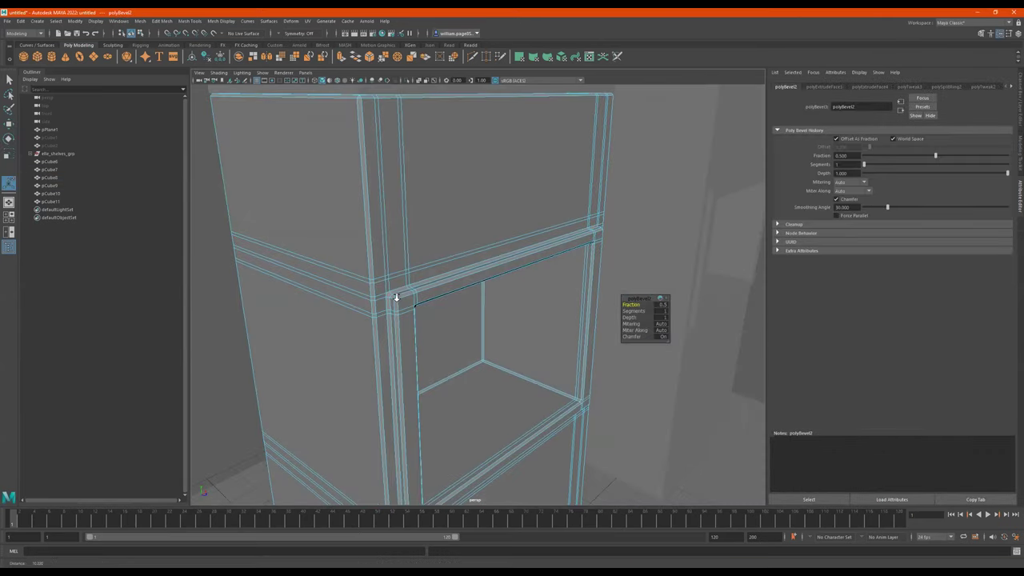
# Set the bevel to 3 segments with a fraction of 0.41, and return to object mode.
pyautogui.keyDown('alt'); pyautogui.moveTo(392, 297); pyautogui.dragTo(687, 323, button='right'); pyautogui.keyUp('alt')
pyautogui.moveTo(634, 311); pyautogui.dragTo(650, 311)
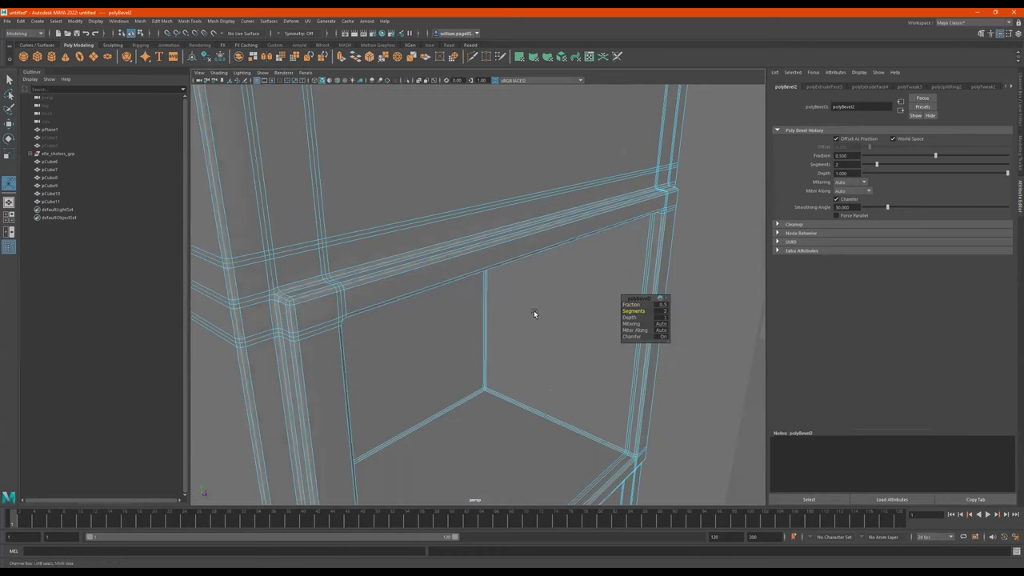
pyautogui.keyDown('alt'); pyautogui.moveTo(387, 313); pyautogui.dragTo(448, 316); pyautogui.keyUp('alt')
pyautogui.moveTo(637, 304); pyautogui.dragTo(633, 304)
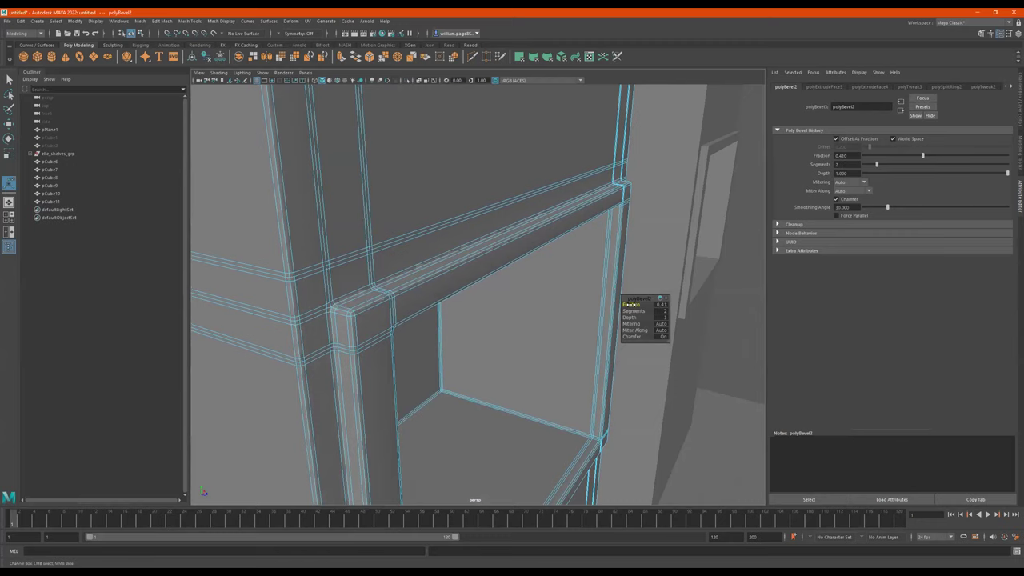
pyautogui.moveTo(633, 312); pyautogui.dragTo(637, 312)
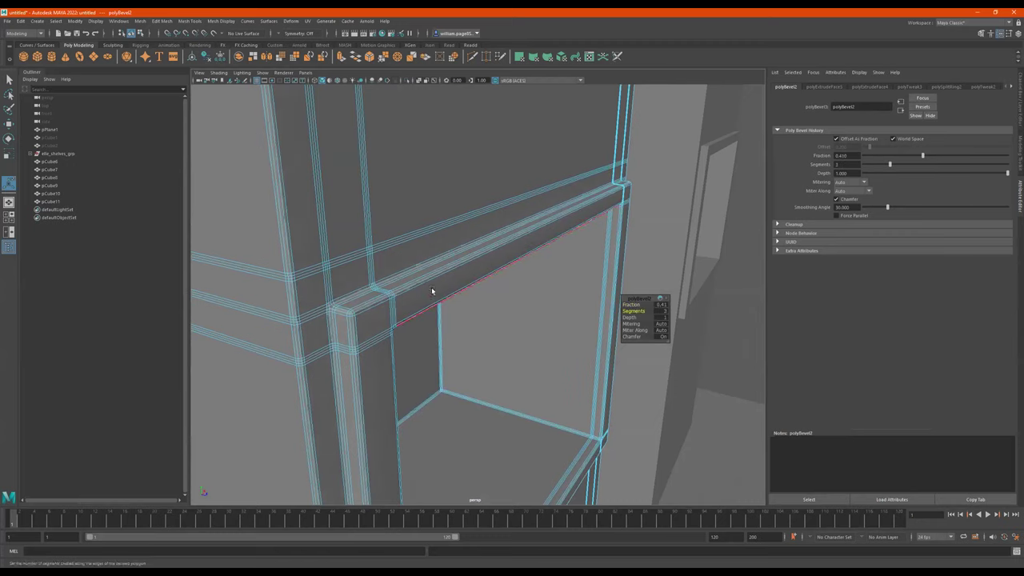
pyautogui.press('q')
pyautogui.press('F8')
pyautogui.scroll(-5, 405, 299)
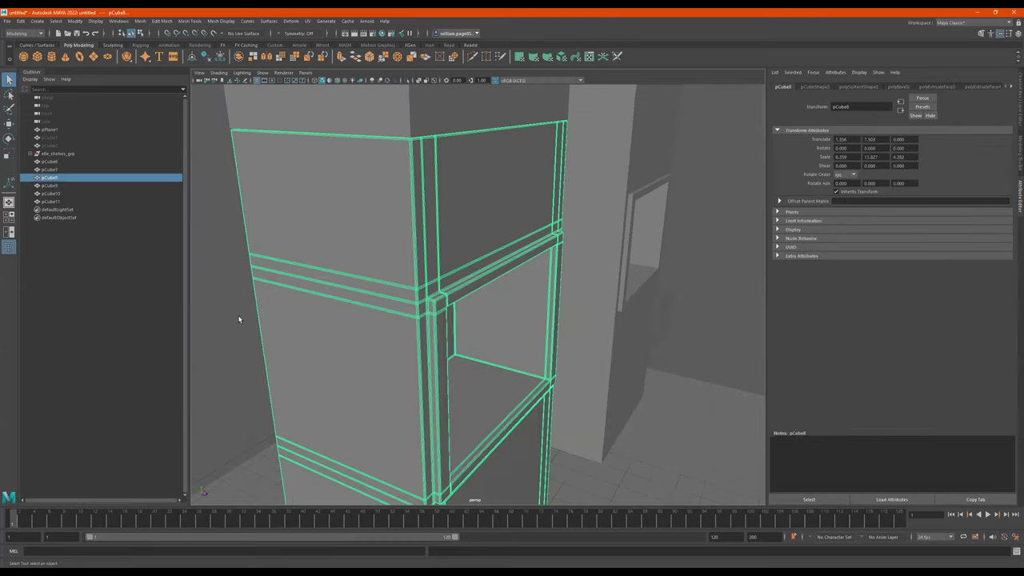
# Examine the beveled edges and the raised frame around the middle column's recess from several sides.
pyautogui.click(241, 320)
pyautogui.keyDown('alt'); pyautogui.moveTo(422, 336); pyautogui.dragTo(340, 344); pyautogui.keyUp('alt')
pyautogui.scroll(-3, 341, 344)
pyautogui.keyDown('alt'); pyautogui.moveTo(540, 365); pyautogui.dragTo(527, 336); pyautogui.keyUp('alt')
pyautogui.click(446, 278)
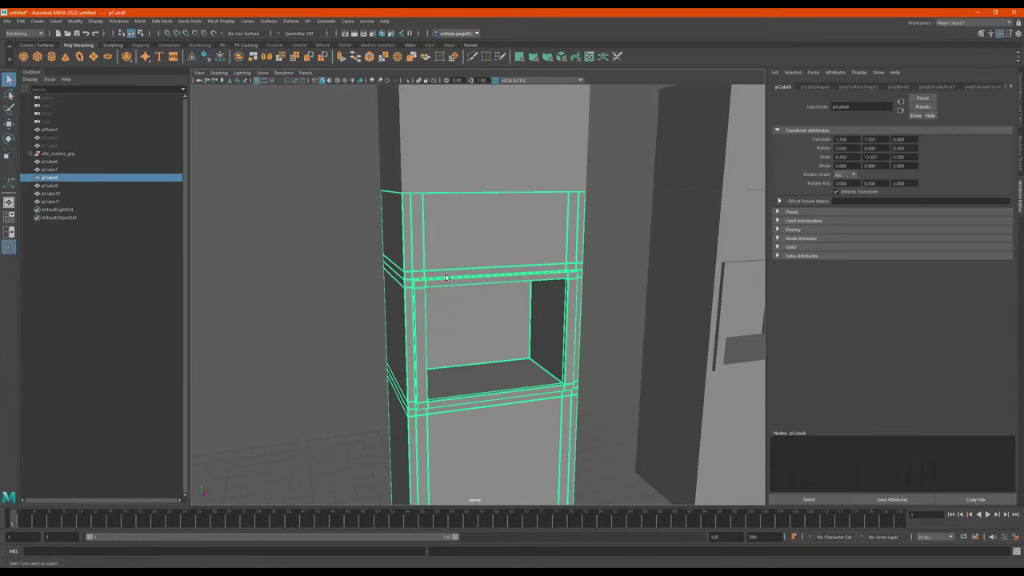
pyautogui.keyDown('alt'); pyautogui.moveTo(446, 278); pyautogui.dragTo(488, 299); pyautogui.keyUp('alt')
pyautogui.keyDown('alt'); pyautogui.moveTo(535, 299); pyautogui.dragTo(628, 299, button='right'); pyautogui.keyUp('alt')
pyautogui.keyDown('alt'); pyautogui.moveTo(472, 304); pyautogui.dragTo(540, 284); pyautogui.keyUp('alt')
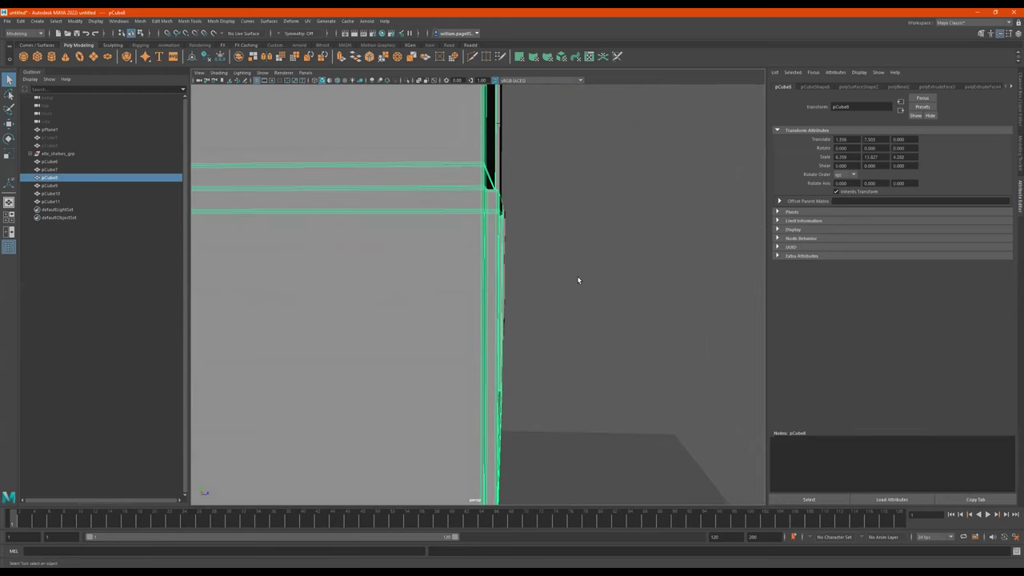
pyautogui.press('space')
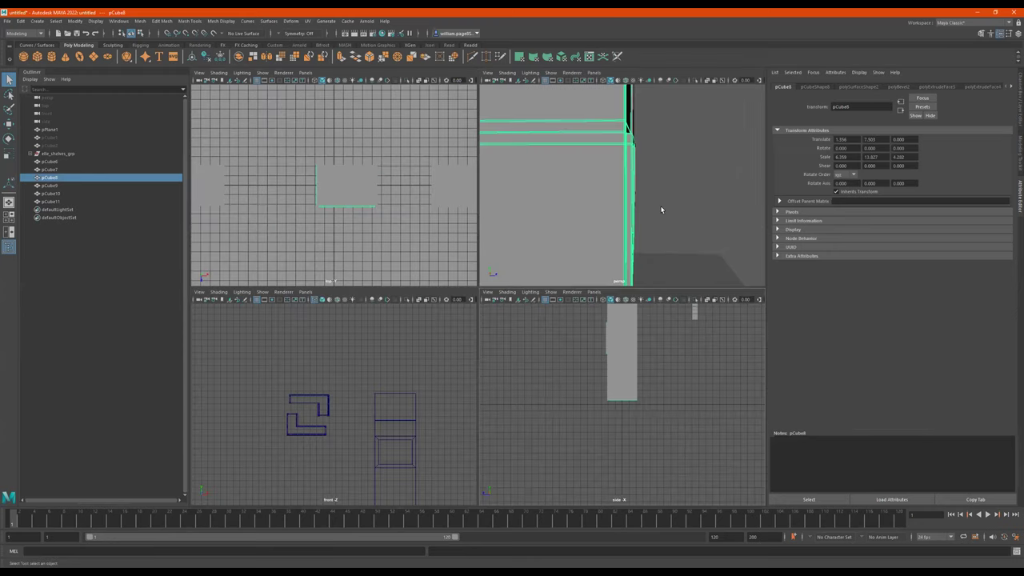
pyautogui.press('space')
pyautogui.keyDown('alt'); pyautogui.moveTo(640, 227); pyautogui.dragTo(660, 252, button='middle'); pyautogui.keyUp('alt')
pyautogui.keyDown('alt'); pyautogui.moveTo(660, 250); pyautogui.dragTo(562, 304, button='right'); pyautogui.keyUp('alt')
pyautogui.keyDown('alt'); pyautogui.moveTo(562, 304); pyautogui.dragTo(566, 296); pyautogui.keyUp('alt')
pyautogui.keyDown('alt'); pyautogui.moveTo(566, 296); pyautogui.dragTo(549, 315, button='right'); pyautogui.keyUp('alt')
pyautogui.keyDown('alt'); pyautogui.moveTo(549, 315); pyautogui.dragTo(507, 311); pyautogui.keyUp('alt')
pyautogui.scroll(-5, 525, 315)
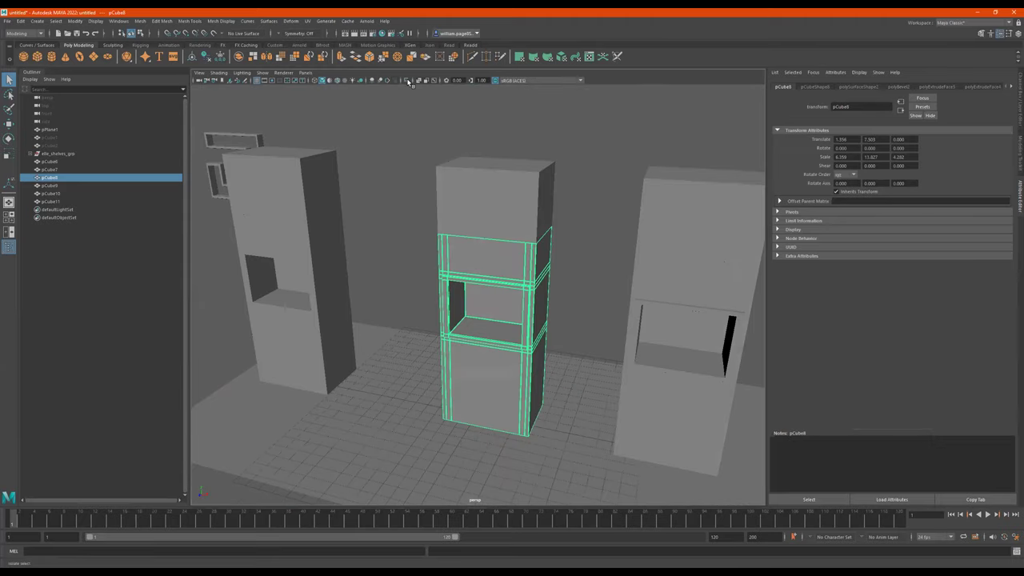
# Isolate the beveled lower block in the viewport and inspect its raised frame from the side.
pyautogui.click(407, 81)
pyautogui.keyDown('alt'); pyautogui.moveTo(590, 268); pyautogui.dragTo(511, 258); pyautogui.keyUp('alt')
pyautogui.keyDown('alt'); pyautogui.moveTo(512, 259); pyautogui.dragTo(657, 288, button='right'); pyautogui.keyUp('alt')
pyautogui.keyDown('alt'); pyautogui.moveTo(466, 277); pyautogui.dragTo(517, 273, button='right'); pyautogui.keyUp('alt')
pyautogui.moveTo(516, 273)
pyautogui.keyDown('alt'); pyautogui.mouseDown(button='middle')
pyautogui.moveTo(576, 226)
pyautogui.moveTo(594, 191)
pyautogui.mouseUp(button='middle'); pyautogui.keyUp('alt')
pyautogui.keyDown('alt'); pyautogui.moveTo(552, 230); pyautogui.dragTo(549, 262, button='middle'); pyautogui.keyUp('alt')
pyautogui.keyDown('alt'); pyautogui.moveTo(548, 261); pyautogui.dragTo(548, 260); pyautogui.keyUp('alt')
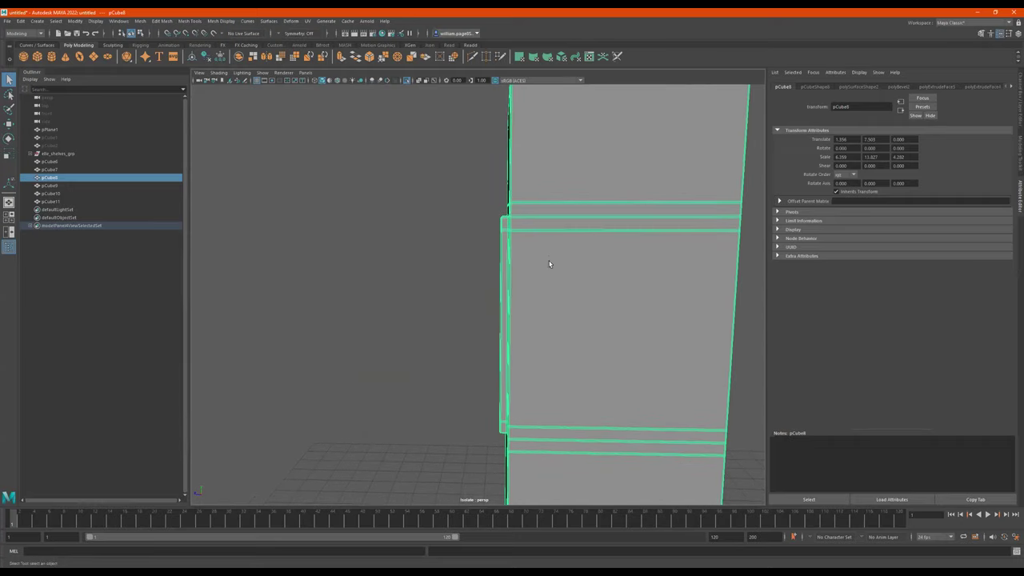
# Select the front vertices of the raised frame around the recess and adjust how far the frame protrudes from the block.
pyautogui.moveTo(430, 204); pyautogui.dragTo(493, 429)
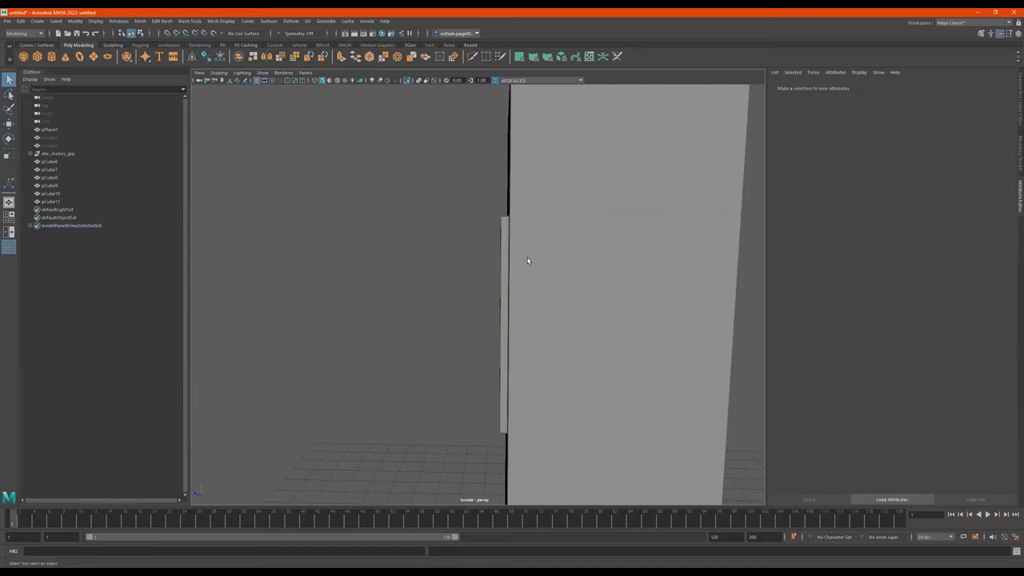
pyautogui.moveTo(402, 178); pyautogui.dragTo(505, 481)
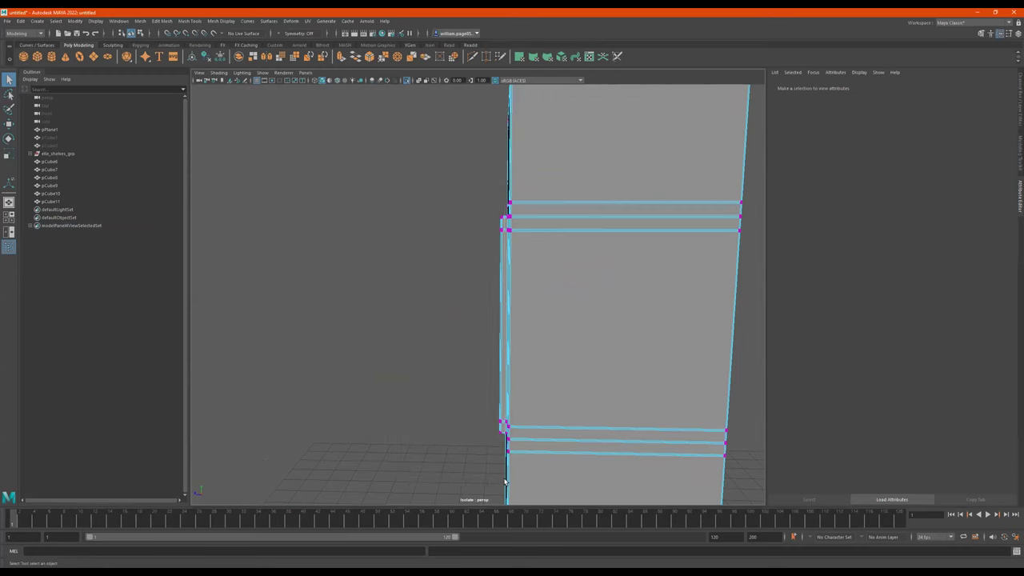
pyautogui.keyDown('alt'); pyautogui.moveTo(388, 290); pyautogui.dragTo(506, 299); pyautogui.keyUp('alt')
pyautogui.press('w')
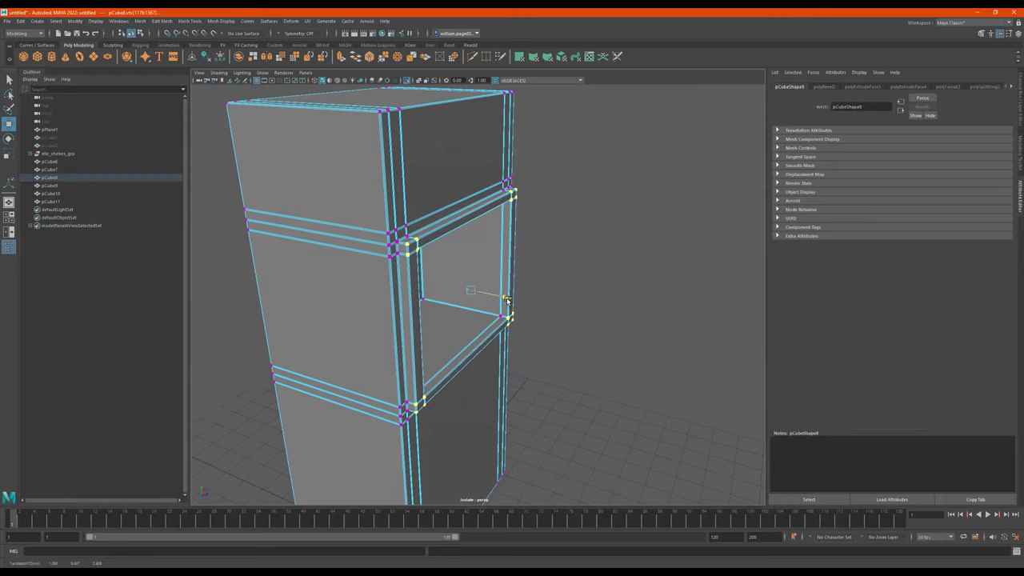
pyautogui.scroll(-2, 506, 299)
pyautogui.keyDown('alt'); pyautogui.moveTo(536, 219); pyautogui.dragTo(467, 197); pyautogui.keyUp('alt')
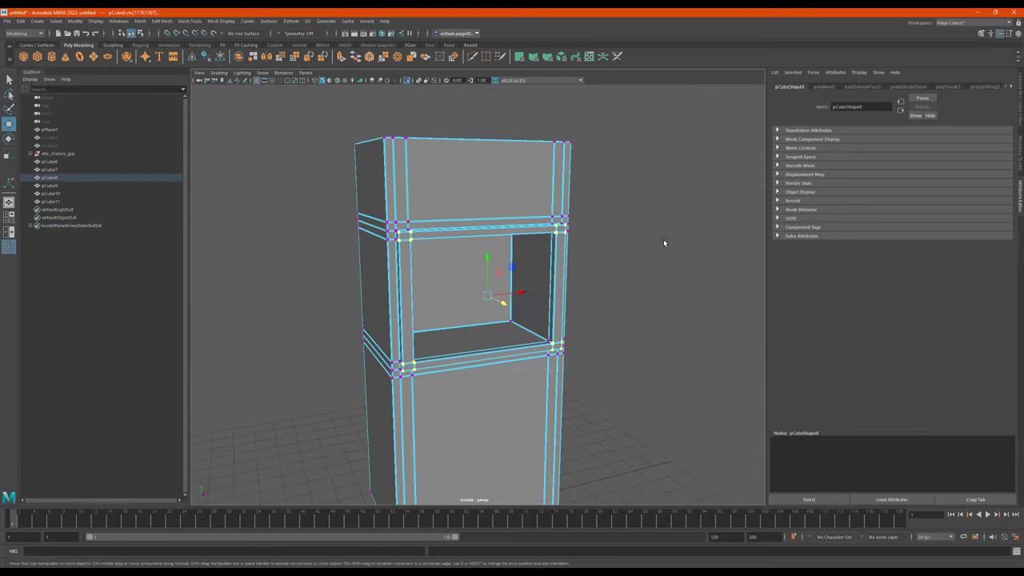
# Inspect the raised frame around the recess without a selection, and turn off isolation to show the whole scene again.
pyautogui.click(604, 273)
pyautogui.keyDown('alt'); pyautogui.moveTo(604, 272); pyautogui.dragTo(561, 282); pyautogui.keyUp('alt')
pyautogui.keyDown('alt'); pyautogui.moveTo(494, 310); pyautogui.dragTo(489, 310); pyautogui.keyUp('alt')
pyautogui.keyDown('alt'); pyautogui.moveTo(489, 310); pyautogui.dragTo(650, 273, button='right'); pyautogui.keyUp('alt')
pyautogui.moveTo(480, 286)
pyautogui.keyDown('alt'); pyautogui.mouseDown()
pyautogui.moveTo(462, 274)
pyautogui.moveTo(483, 277)
pyautogui.mouseUp(); pyautogui.keyUp('alt')
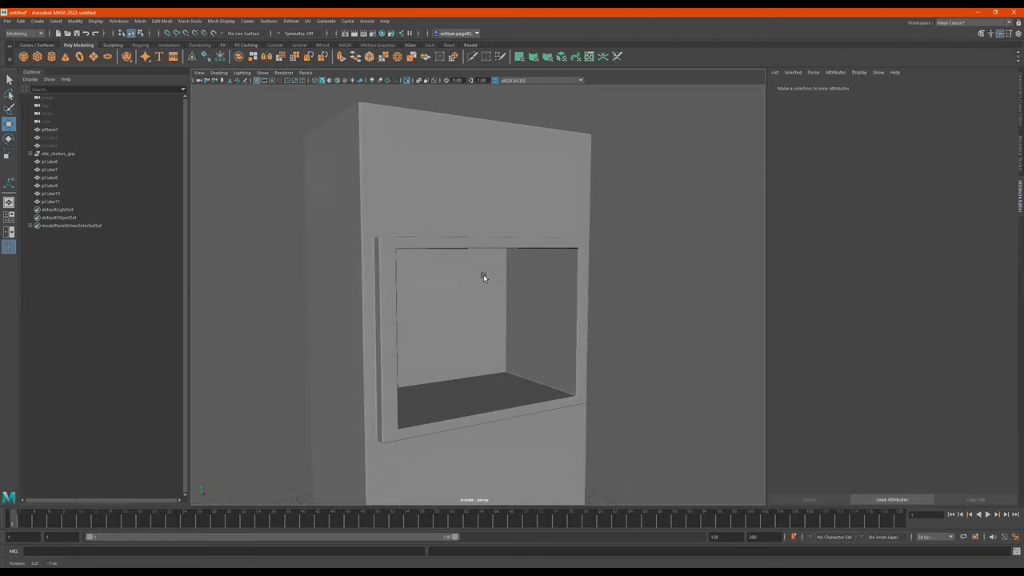
pyautogui.keyDown('alt'); pyautogui.moveTo(530, 324); pyautogui.dragTo(518, 306); pyautogui.keyUp('alt')
pyautogui.keyDown('alt'); pyautogui.moveTo(518, 306); pyautogui.dragTo(387, 308, button='right'); pyautogui.keyUp('alt')
pyautogui.click(407, 81)
# Insert two closely spaced vertical edge loops around the middle of the middle column's upper block with Multi-Cut.
pyautogui.keyDown('alt'); pyautogui.moveTo(528, 211); pyautogui.dragTo(560, 205, button='right'); pyautogui.keyUp('alt')
pyautogui.click(483, 196)
pyautogui.keyDown('alt'); pyautogui.moveTo(511, 208); pyautogui.dragTo(484, 269); pyautogui.keyUp('alt')
pyautogui.keyDown('alt'); pyautogui.moveTo(484, 269); pyautogui.dragTo(499, 307, button='middle'); pyautogui.keyUp('alt')
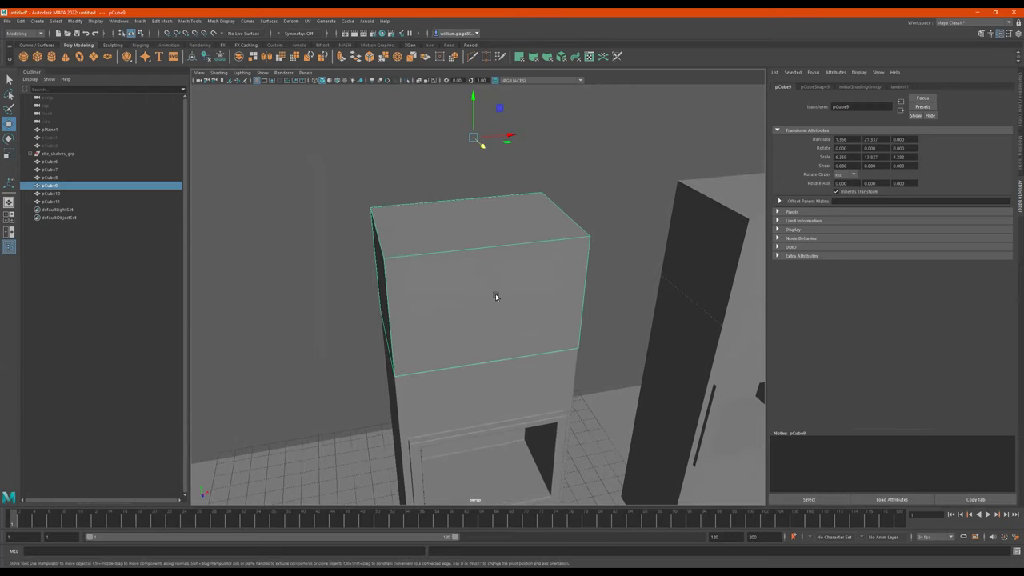
pyautogui.keyDown('alt'); pyautogui.moveTo(495, 293); pyautogui.dragTo(491, 258); pyautogui.keyUp('alt')
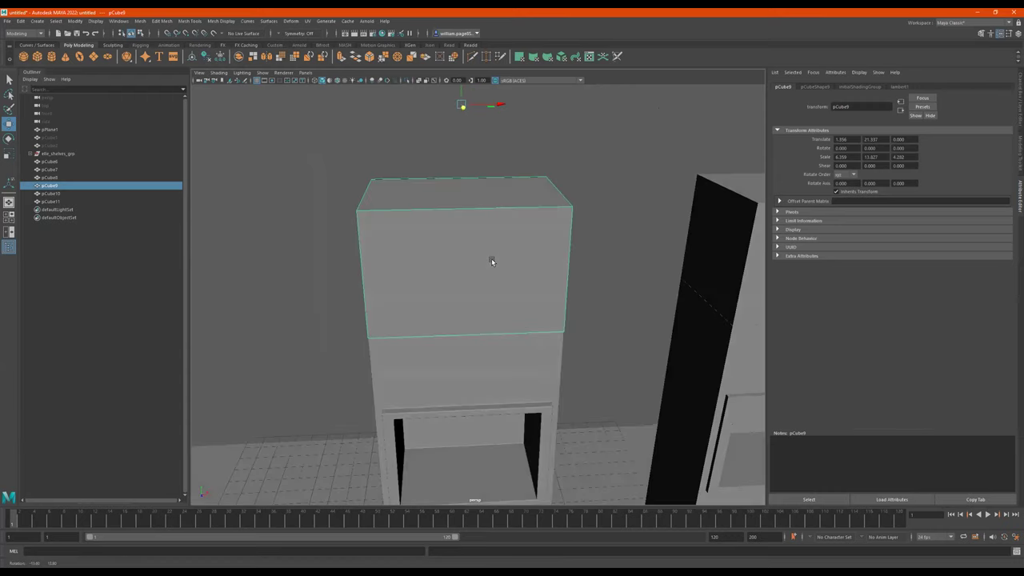
pyautogui.click(473, 59)
pyautogui.keyDown('alt'); pyautogui.moveTo(478, 229); pyautogui.dragTo(598, 231, button='right'); pyautogui.keyUp('alt')
pyautogui.press('q')
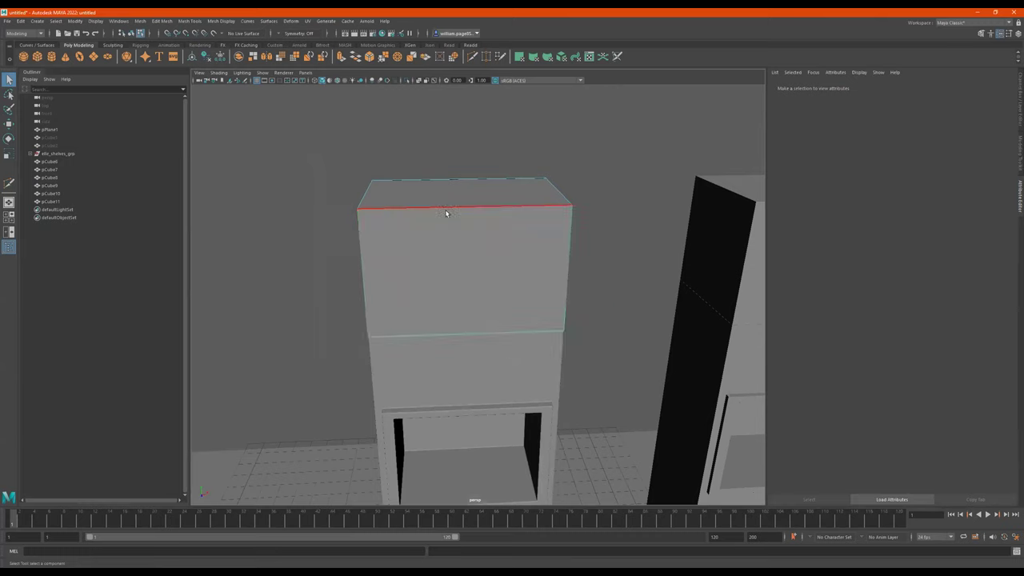
pyautogui.click(473, 59)
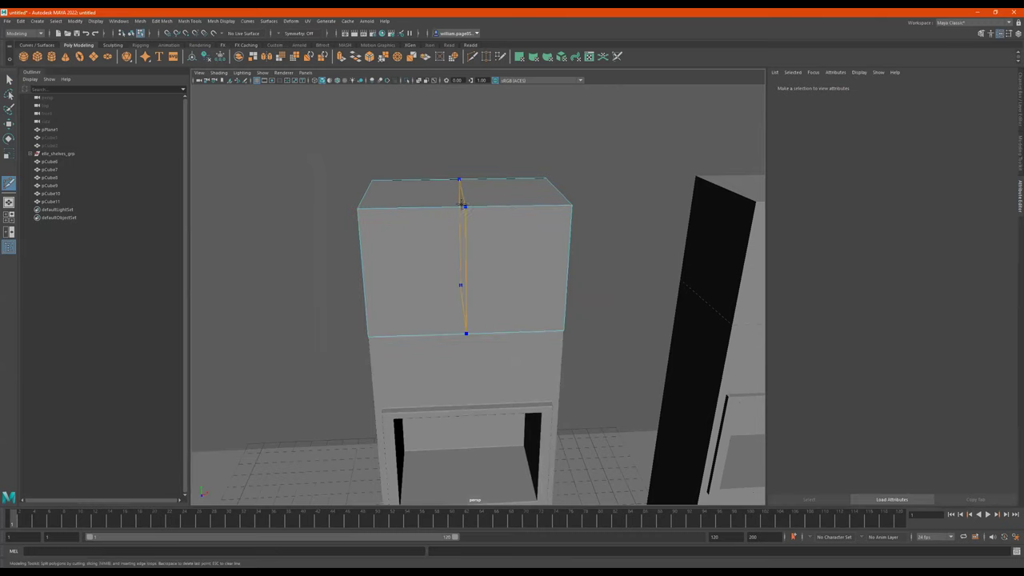
pyautogui.keyDown('ctrl'); pyautogui.click(468, 202); pyautogui.keyUp('ctrl')
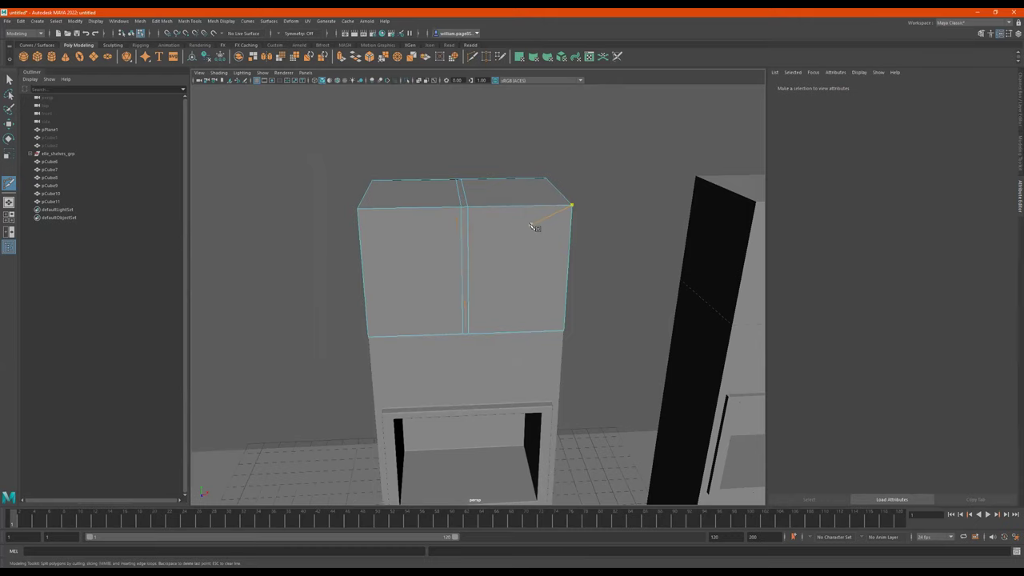
pyautogui.moveTo(507, 214)
pyautogui.keyDown('alt'); pyautogui.mouseDown()
pyautogui.moveTo(519, 212)
pyautogui.moveTo(507, 196)
pyautogui.moveTo(520, 222)
pyautogui.mouseUp(); pyautogui.keyUp('alt')
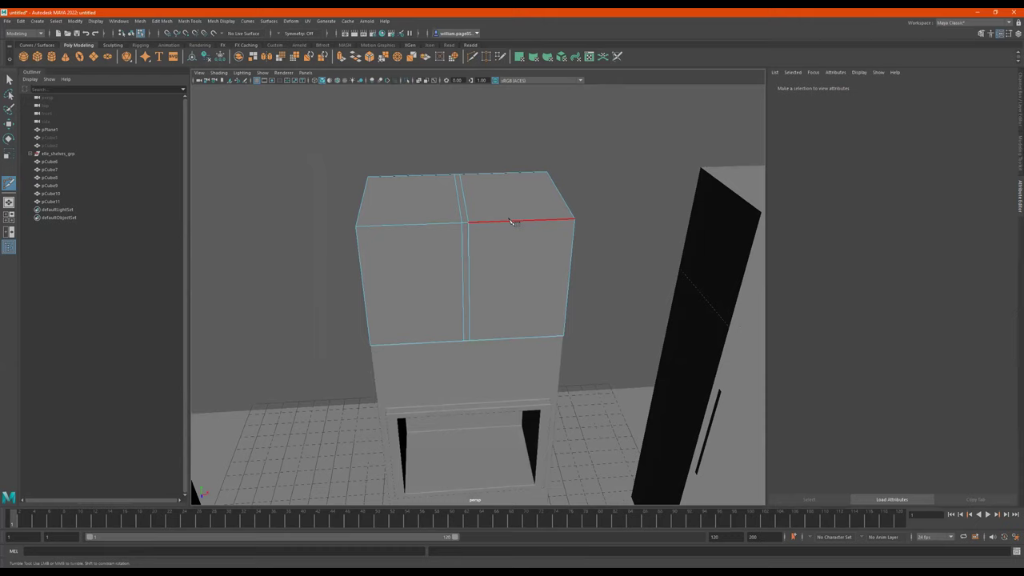
pyautogui.press('q')
# Select the narrow strip of faces around the upper block's middle and scale it narrower along its width.
pyautogui.scroll(4, 533, 222)
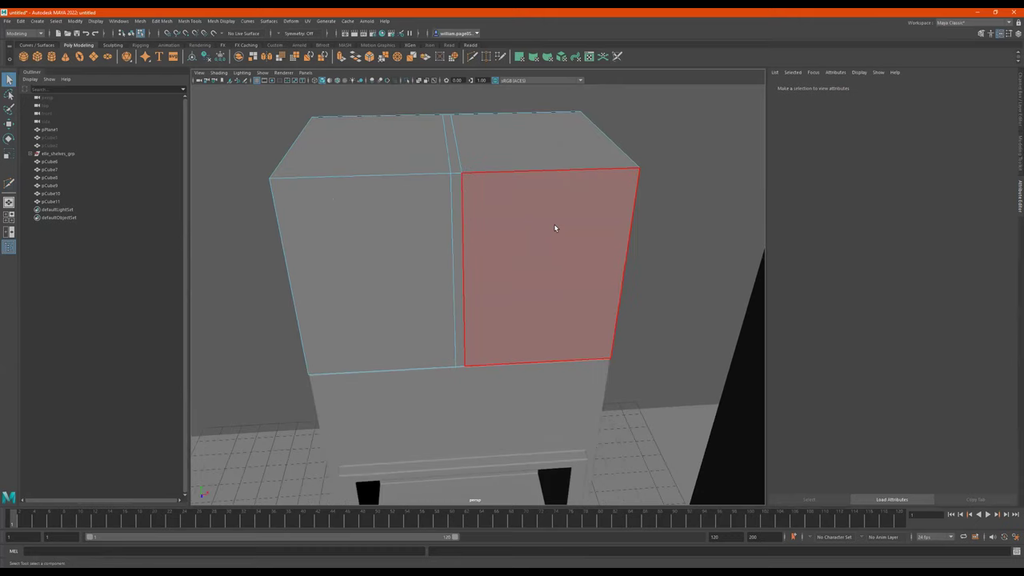
pyautogui.keyDown('alt'); pyautogui.moveTo(521, 225); pyautogui.dragTo(528, 241, button='middle'); pyautogui.keyUp('alt')
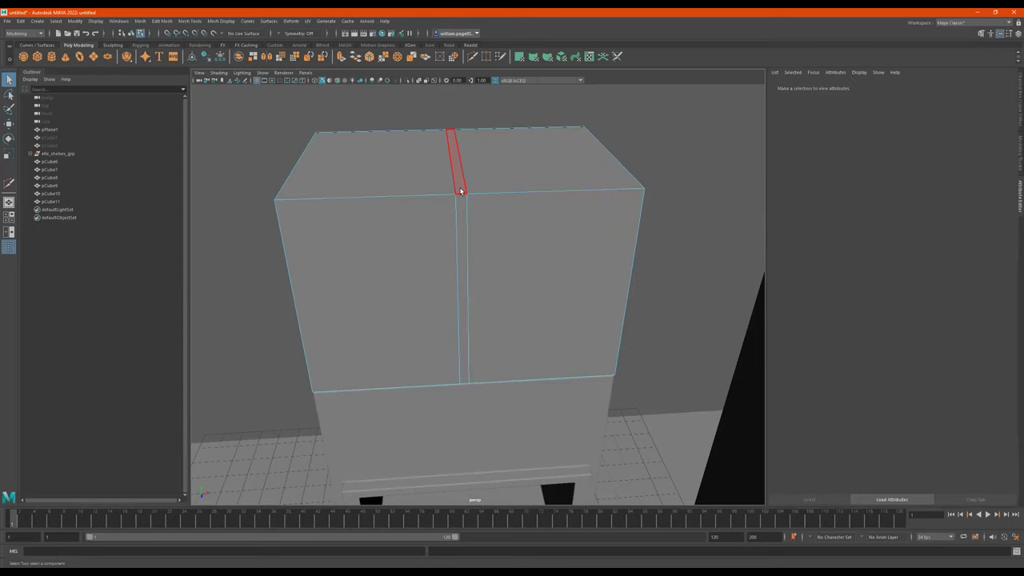
pyautogui.click(460, 190)
pyautogui.keyDown('alt'); pyautogui.moveTo(460, 199); pyautogui.dragTo(469, 215); pyautogui.keyUp('alt')
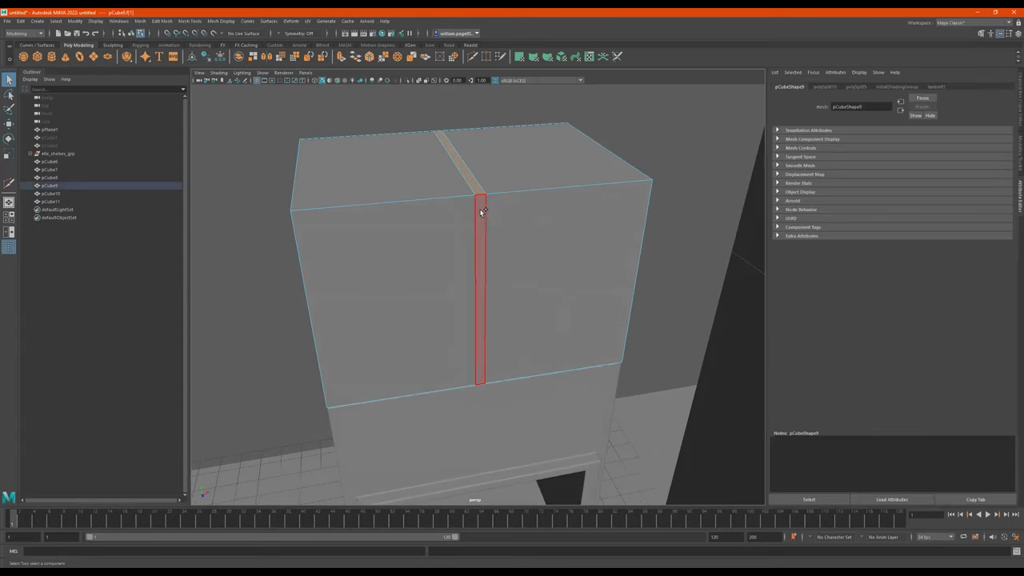
pyautogui.press('4')
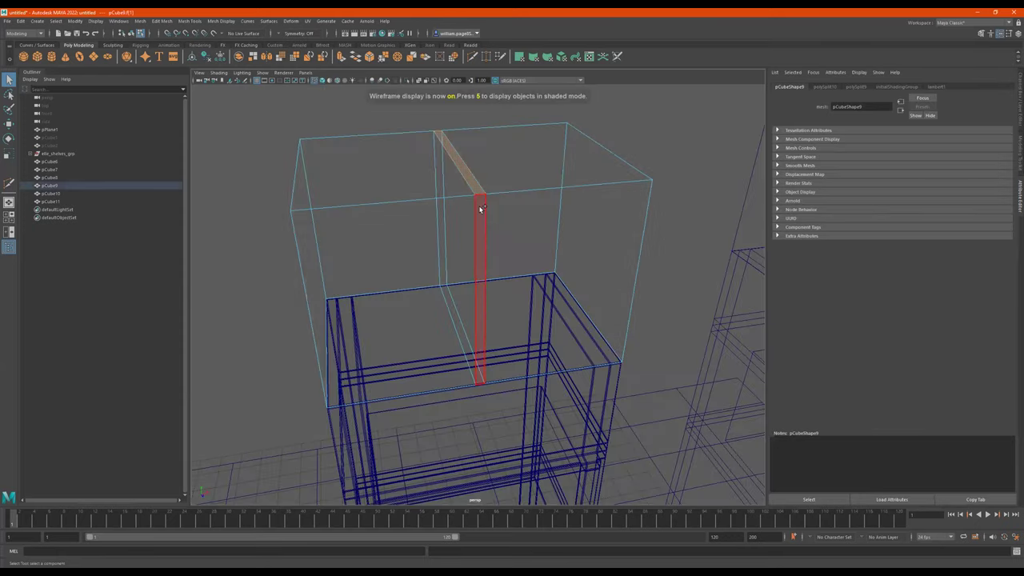
pyautogui.keyDown('shift'); pyautogui.click(480, 209); pyautogui.keyUp('shift')
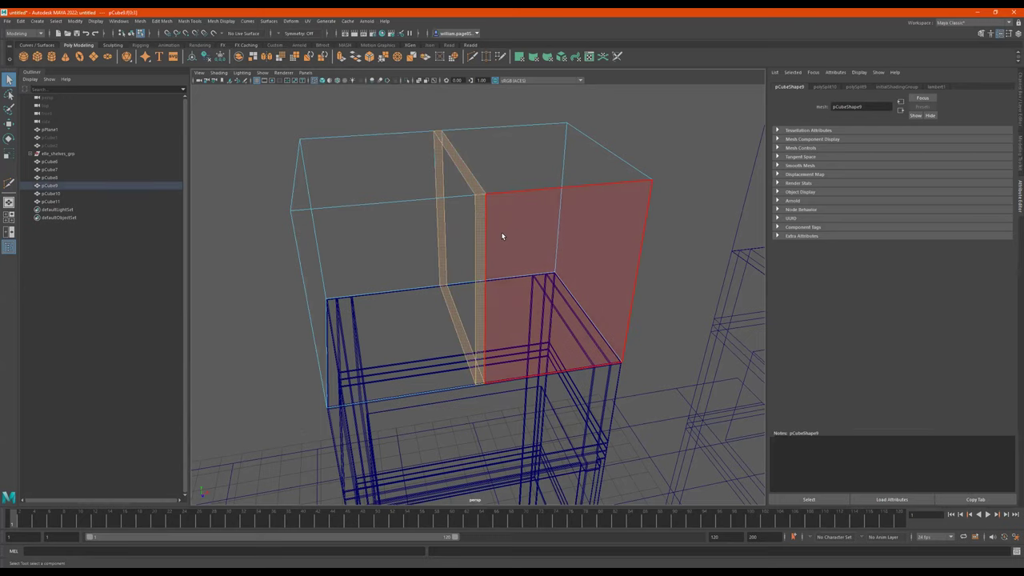
pyautogui.press('5')
pyautogui.press('r')
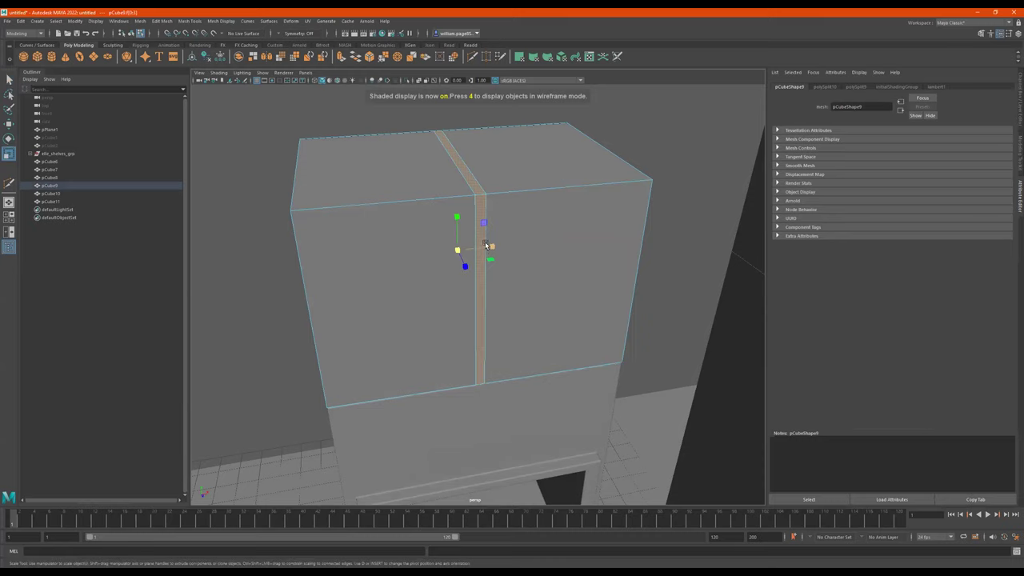
pyautogui.moveTo(491, 248); pyautogui.dragTo(478, 250)
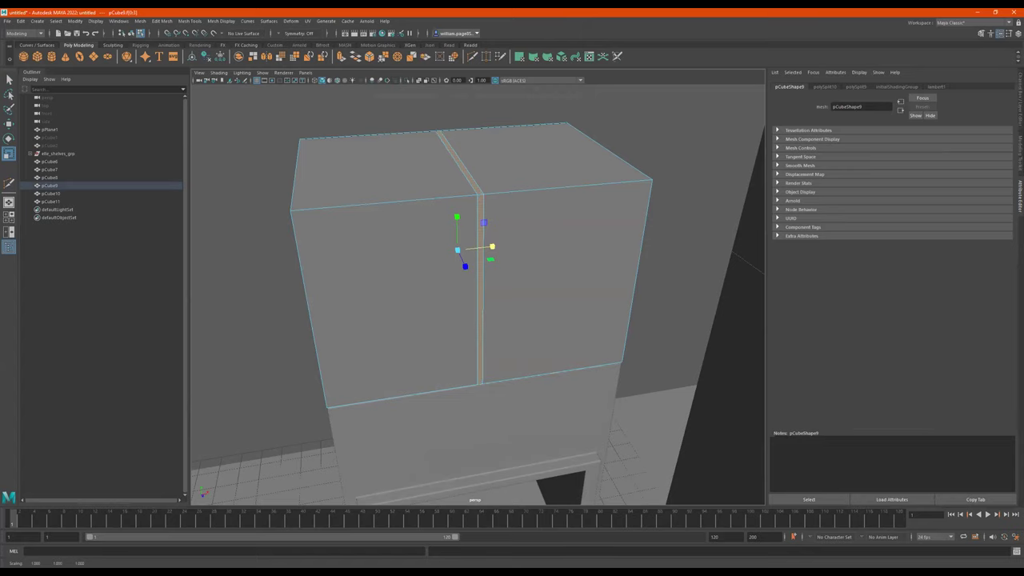
# Extrude the strip's faces inward with a thickness of -0.06 to form a groove, and return to object mode.
pyautogui.moveTo(519, 155)
pyautogui.keyDown('shift'); pyautogui.mouseDown(button='right')
pyautogui.moveTo(548, 157)
pyautogui.moveTo(526, 173)
pyautogui.mouseUp(button='right'); pyautogui.keyUp('shift')
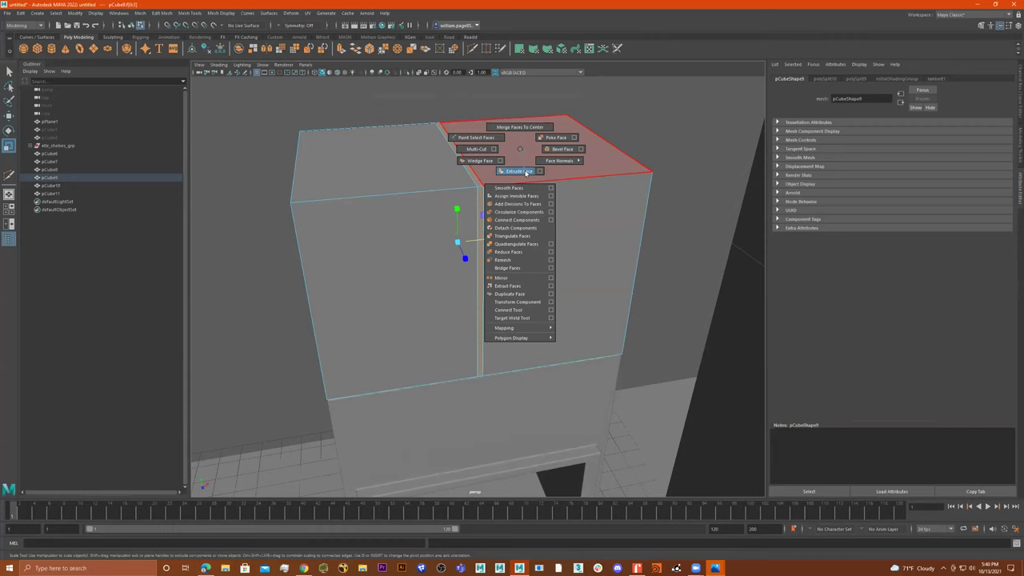
pyautogui.keyDown('shift'); pyautogui.moveTo(527, 173); pyautogui.dragTo(527, 173, button='right'); pyautogui.keyUp('shift')
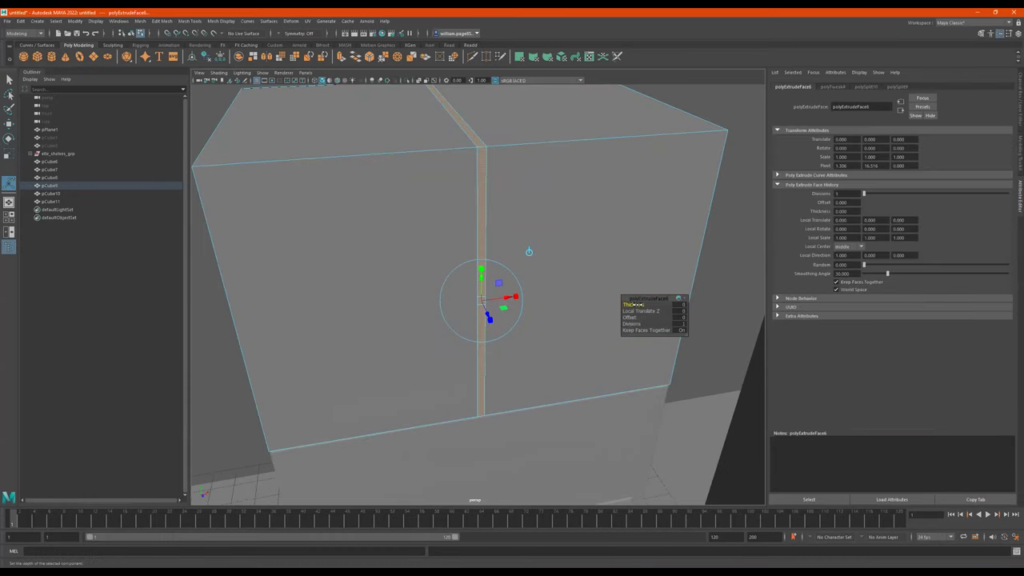
pyautogui.moveTo(635, 304); pyautogui.dragTo(632, 304)
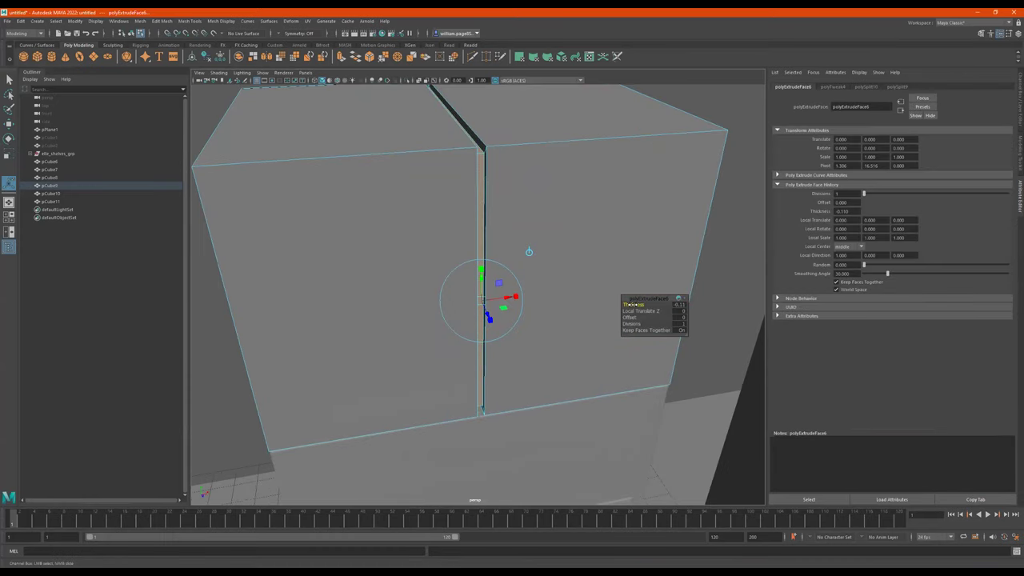
pyautogui.keyDown('alt'); pyautogui.moveTo(528, 226); pyautogui.dragTo(555, 233); pyautogui.keyUp('alt')
pyautogui.keyDown('alt'); pyautogui.moveTo(555, 233); pyautogui.dragTo(642, 222, button='right'); pyautogui.keyUp('alt')
pyautogui.keyDown('alt'); pyautogui.moveTo(643, 223); pyautogui.dragTo(584, 244, button='middle'); pyautogui.keyUp('alt')
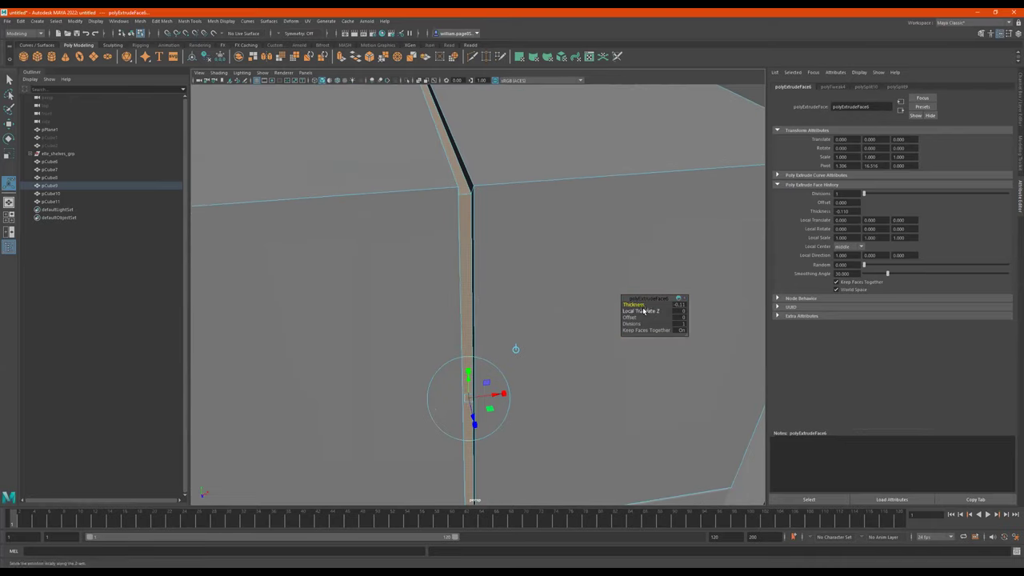
pyautogui.moveTo(633, 305); pyautogui.dragTo(634, 305)
pyautogui.keyDown('alt'); pyautogui.moveTo(594, 258); pyautogui.dragTo(502, 186); pyautogui.keyUp('alt')
pyautogui.moveTo(458, 167); pyautogui.dragTo(553, 97, button='right')
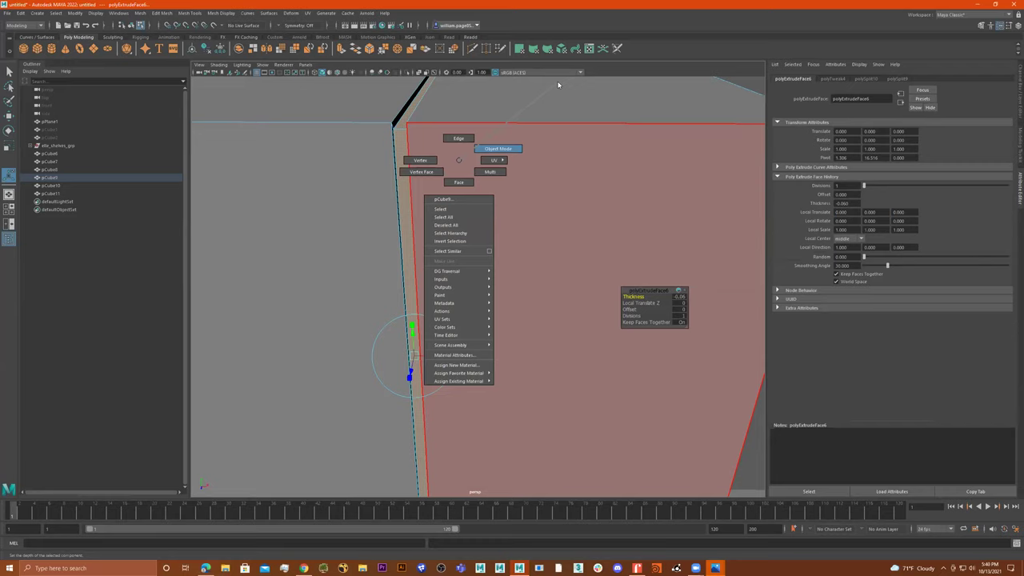
# Select all vertices of the upper block's central groove and scale them closer together along the width, finishing in object mode.
pyautogui.scroll(-8, 541, 179)
pyautogui.keyDown('alt'); pyautogui.moveTo(541, 179); pyautogui.dragTo(536, 168); pyautogui.keyUp('alt')
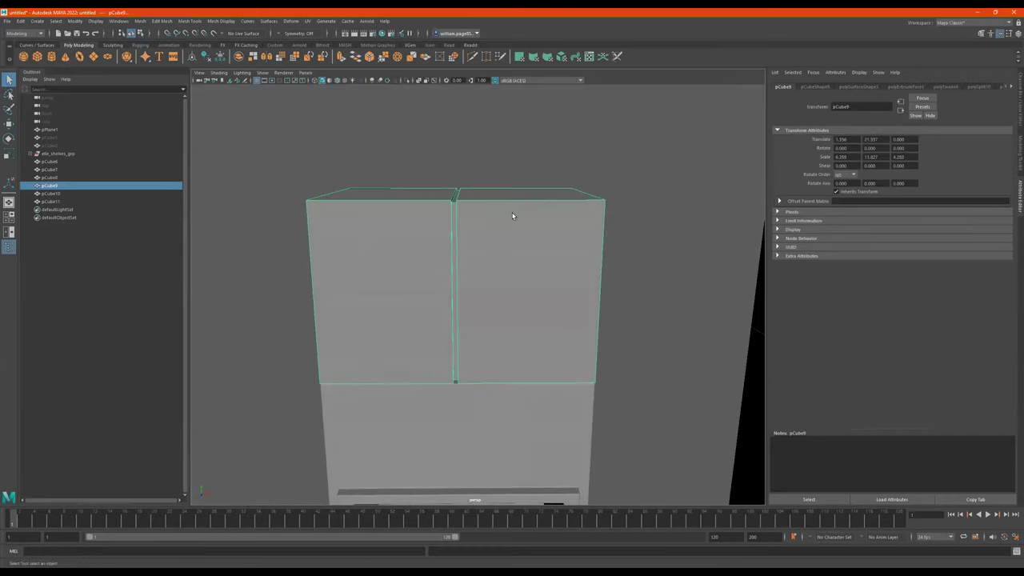
pyautogui.moveTo(503, 230); pyautogui.dragTo(453, 218, button='right')
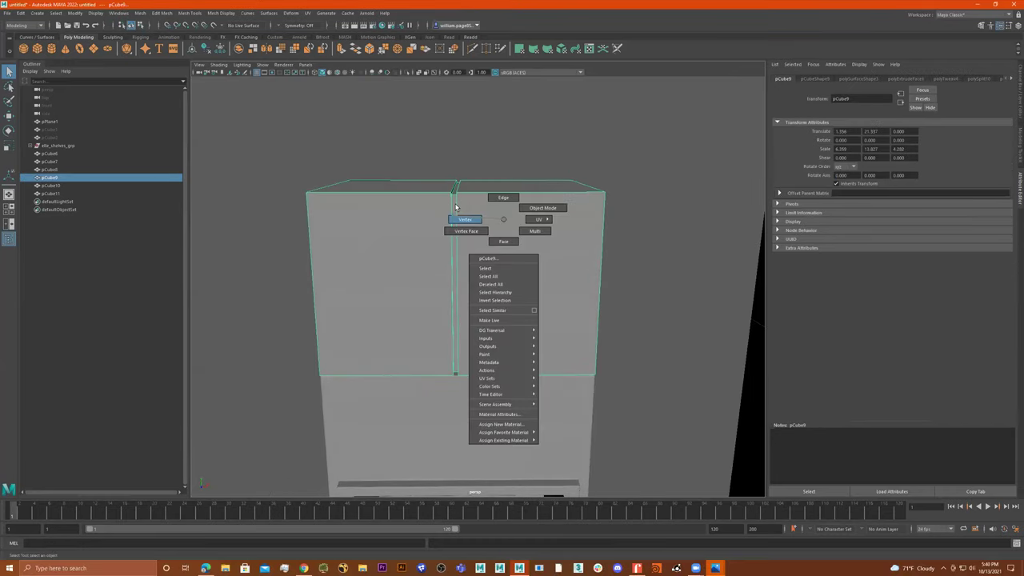
pyautogui.moveTo(510, 129); pyautogui.dragTo(426, 424)
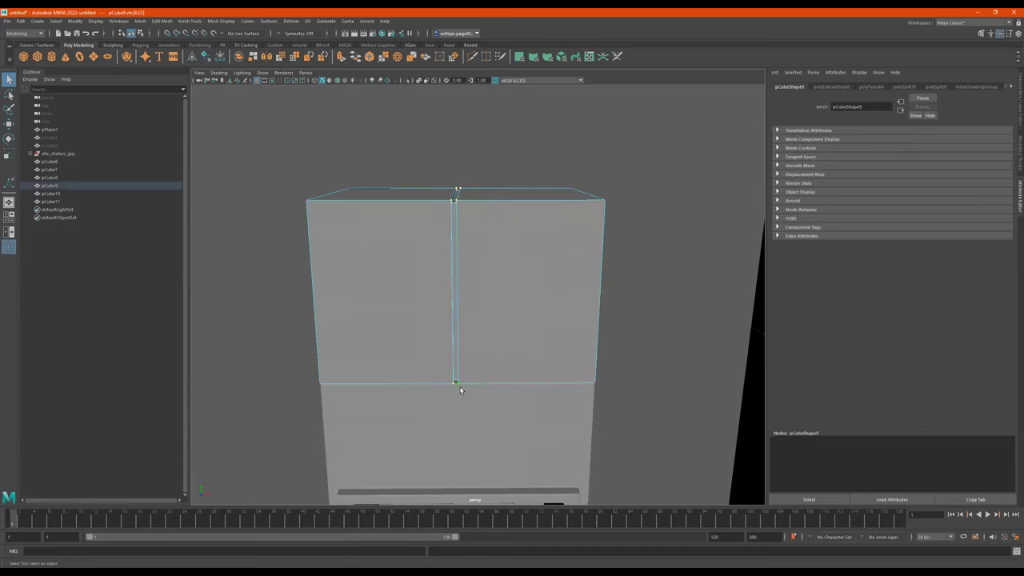
pyautogui.press('4')
pyautogui.press('5')
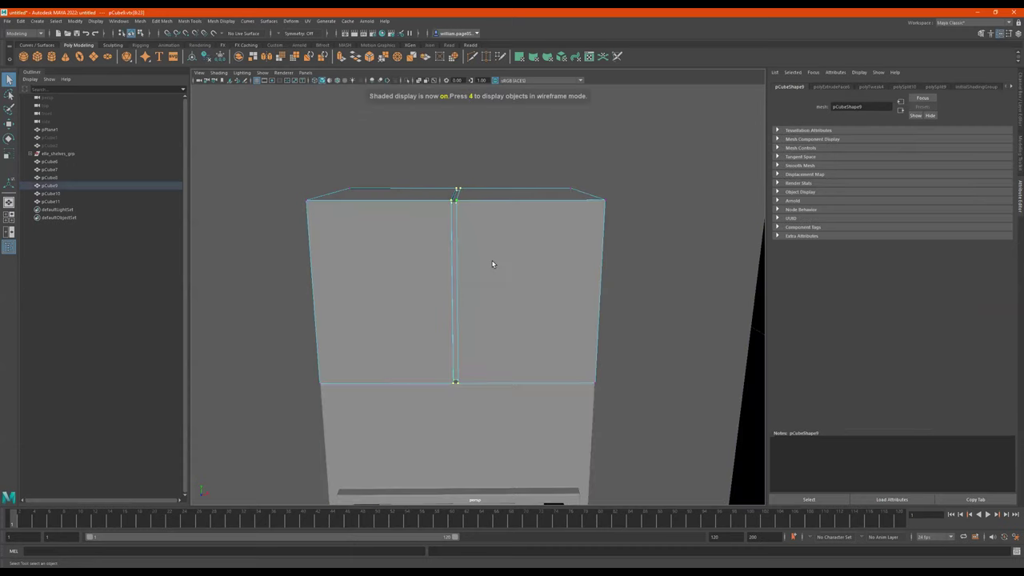
pyautogui.press('r')
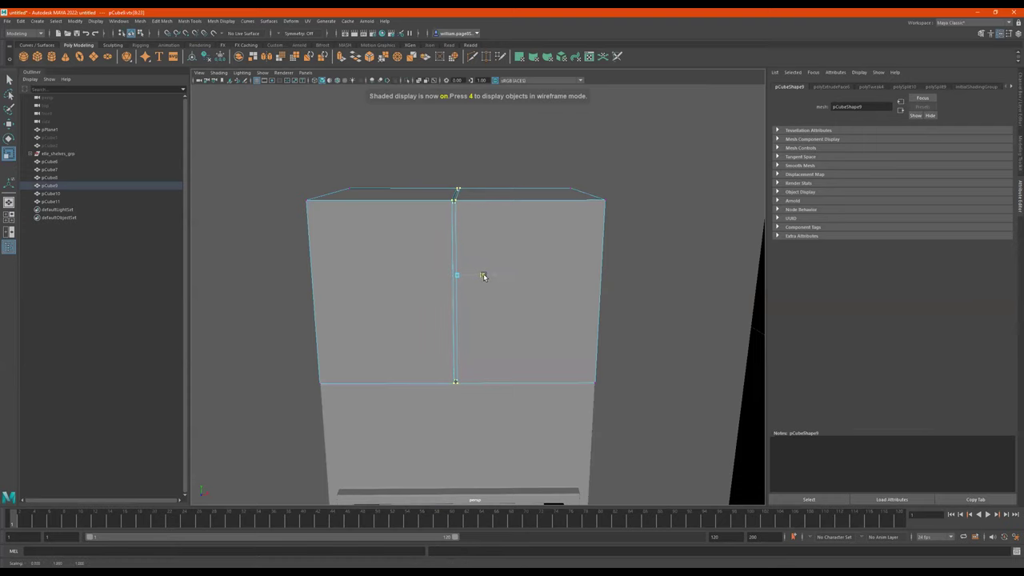
pyautogui.moveTo(476, 279); pyautogui.dragTo(474, 279)
pyautogui.keyDown('alt'); pyautogui.moveTo(419, 203); pyautogui.dragTo(497, 208, button='right'); pyautogui.keyUp('alt')
pyautogui.keyDown('alt'); pyautogui.moveTo(497, 208); pyautogui.dragTo(504, 215); pyautogui.keyUp('alt')
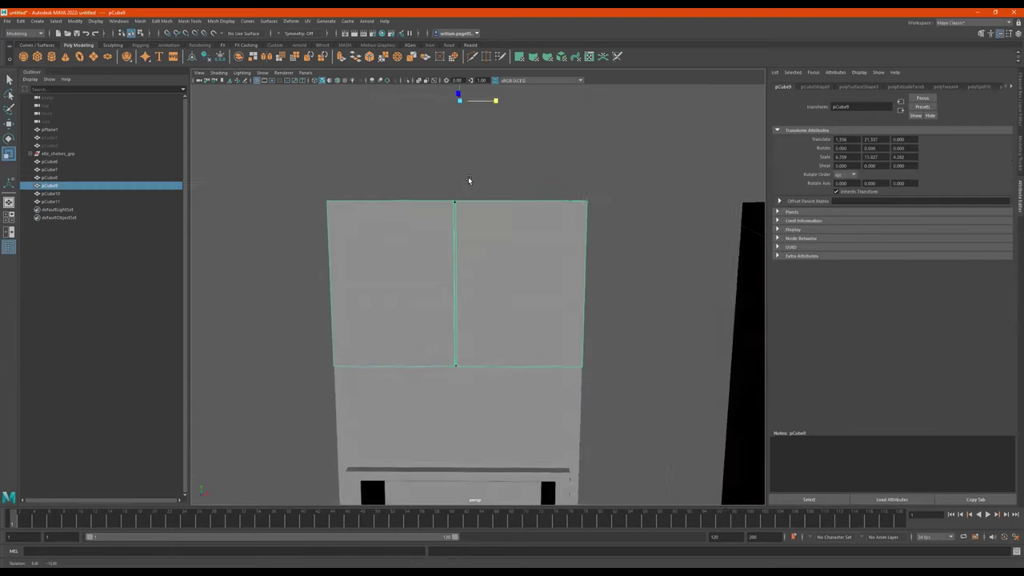
pyautogui.moveTo(467, 177)
pyautogui.keyDown('alt'); pyautogui.mouseDown()
pyautogui.moveTo(483, 177)
pyautogui.moveTo(473, 189)
pyautogui.mouseUp(); pyautogui.keyUp('alt')
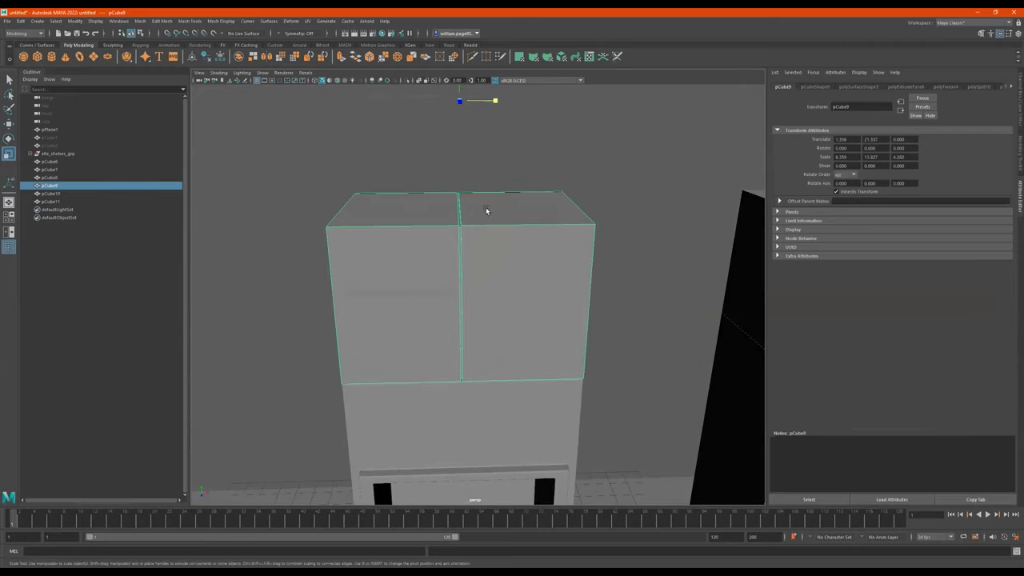
# Duplicate the grooved upper block and move the copy straight up above the column, to about 26.3 in Y.
pyautogui.keyDown('alt'); pyautogui.moveTo(535, 286); pyautogui.dragTo(460, 288, button='right'); pyautogui.keyUp('alt')
pyautogui.scroll(-1, 512, 244)
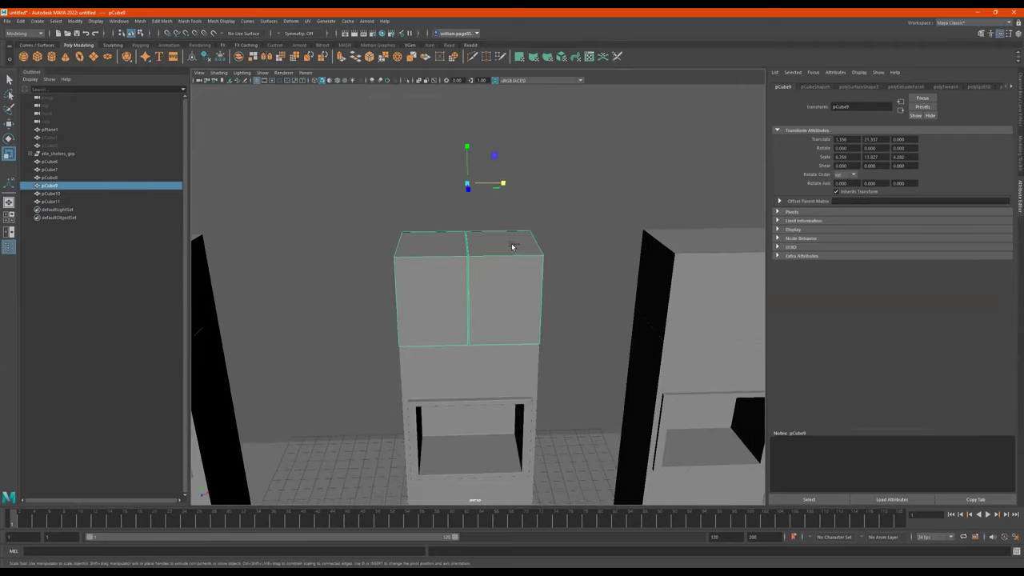
pyautogui.hotkey('ctrl', 'd')
pyautogui.press('w')
pyautogui.moveTo(467, 153); pyautogui.dragTo(445, 26)
pyautogui.keyDown('alt'); pyautogui.moveTo(499, 134); pyautogui.dragTo(514, 199, button='middle'); pyautogui.keyUp('alt')
pyautogui.keyDown('alt'); pyautogui.moveTo(515, 199); pyautogui.dragTo(565, 202, button='right'); pyautogui.keyUp('alt')
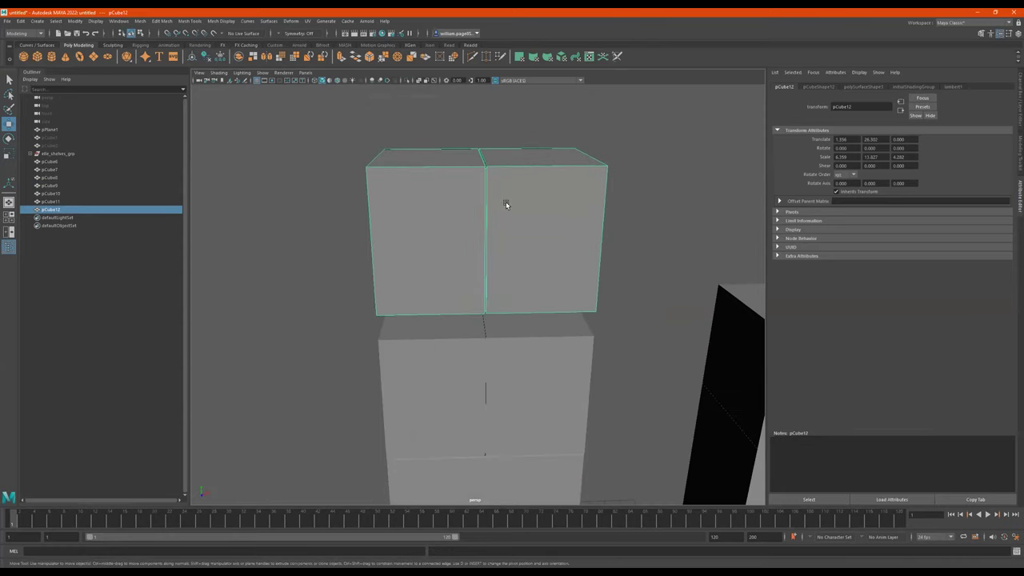
# Select all edges of the duplicated grooved block, bevel them, and focus on the groove's upper front corner.
pyautogui.moveTo(471, 224); pyautogui.dragTo(471, 180, button='right')
pyautogui.moveTo(636, 120); pyautogui.dragTo(333, 359)
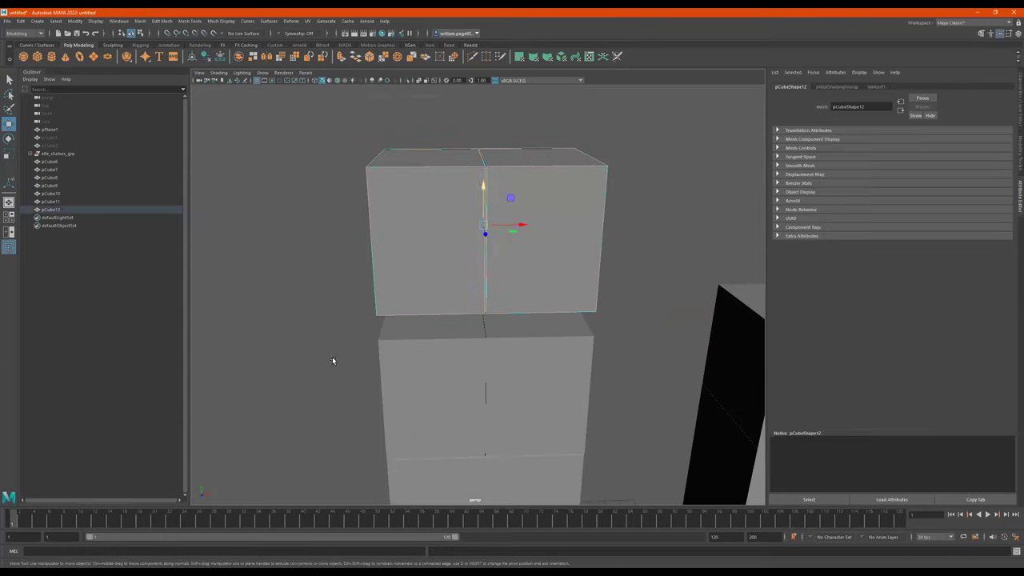
pyautogui.keyDown('shift'); pyautogui.moveTo(554, 196); pyautogui.dragTo(593, 194, button='right'); pyautogui.keyUp('shift')
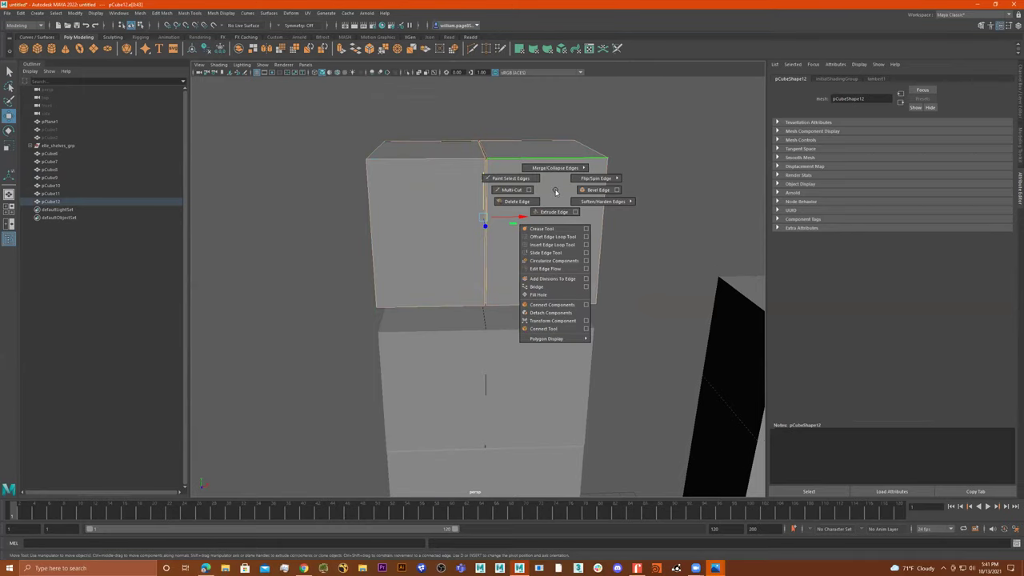
pyautogui.keyDown('alt'); pyautogui.moveTo(534, 187); pyautogui.dragTo(587, 187, button='right'); pyautogui.keyUp('alt')
pyautogui.keyDown('alt'); pyautogui.moveTo(528, 164); pyautogui.dragTo(486, 360, button='middle'); pyautogui.keyUp('alt')
pyautogui.keyDown('alt'); pyautogui.moveTo(432, 248); pyautogui.dragTo(534, 263, button='right'); pyautogui.keyUp('alt')
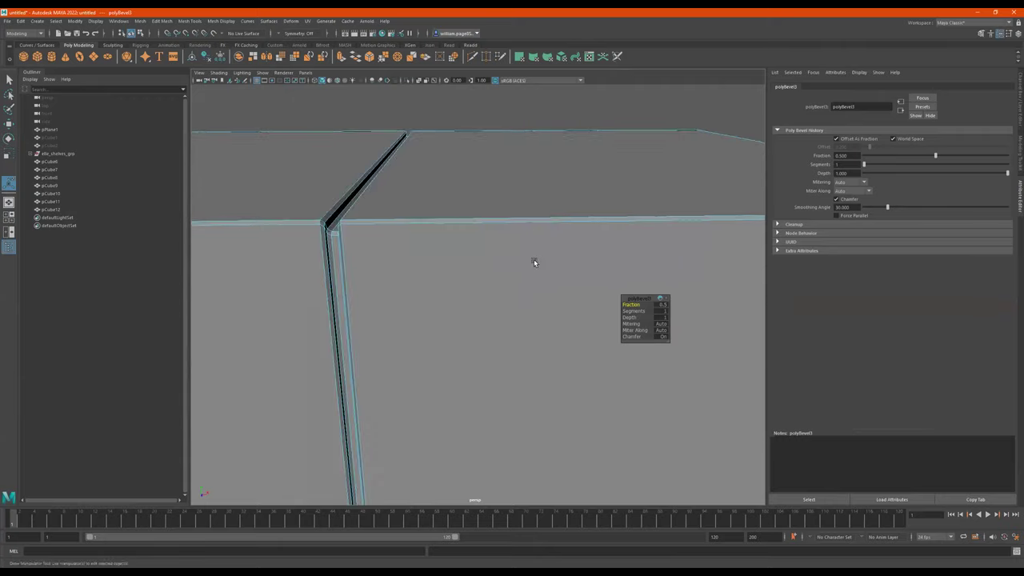
# Try a different segment count on the duplicated grooved block's bevel and inspect the groove corner.
pyautogui.keyDown('alt'); pyautogui.moveTo(534, 261); pyautogui.dragTo(542, 264); pyautogui.keyUp('alt')
pyautogui.keyDown('alt'); pyautogui.moveTo(542, 264); pyautogui.dragTo(520, 231, button='middle'); pyautogui.keyUp('alt')
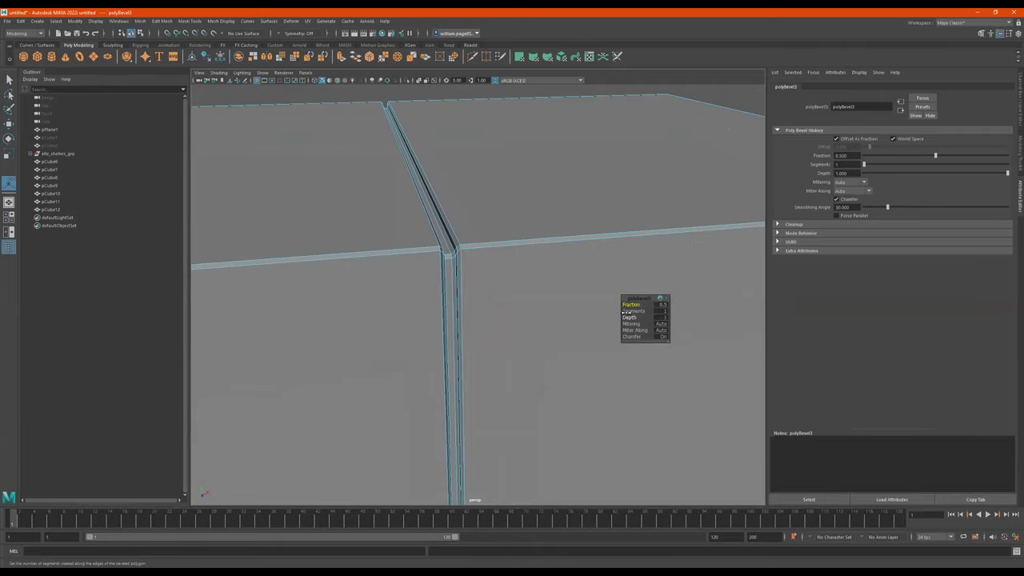
pyautogui.moveTo(627, 311); pyautogui.dragTo(631, 311)
pyautogui.keyDown('alt'); pyautogui.moveTo(510, 262); pyautogui.dragTo(480, 131, button='right'); pyautogui.keyUp('alt')
pyautogui.click(481, 132)
pyautogui.keyDown('alt'); pyautogui.moveTo(524, 238); pyautogui.dragTo(501, 214); pyautogui.keyUp('alt')
pyautogui.keyDown('alt'); pyautogui.moveTo(509, 245); pyautogui.dragTo(535, 190, button='middle'); pyautogui.keyUp('alt')
pyautogui.keyDown('alt'); pyautogui.moveTo(534, 189); pyautogui.dragTo(560, 220); pyautogui.keyUp('alt')
pyautogui.keyDown('alt'); pyautogui.moveTo(559, 220); pyautogui.dragTo(552, 205, button='middle'); pyautogui.keyUp('alt')
# Delete the bevelled duplicate block floating above the central cabinet column.
pyautogui.click(559, 322)
pyautogui.keyDown('alt'); pyautogui.moveTo(592, 321); pyautogui.dragTo(492, 227); pyautogui.keyUp('alt')
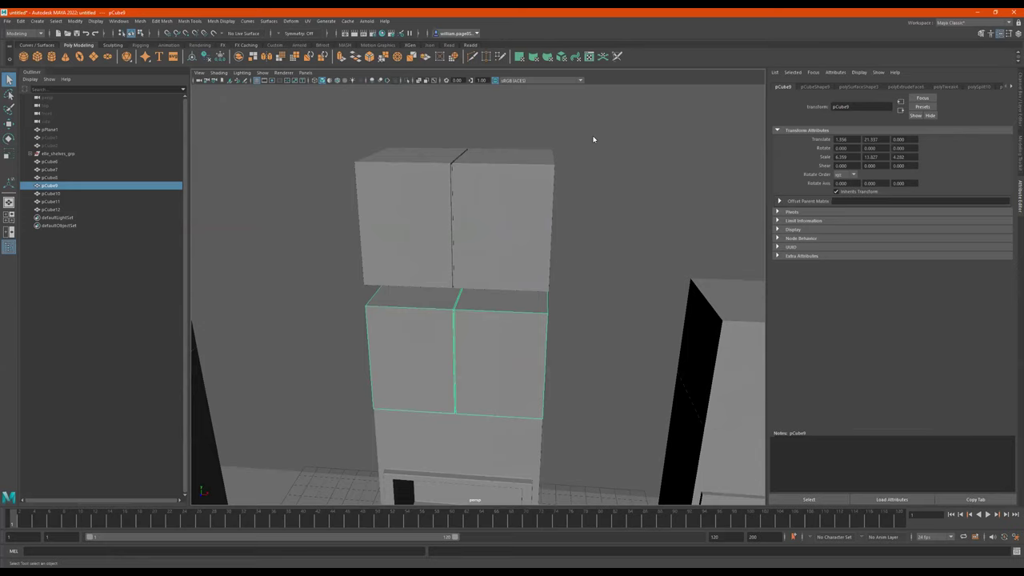
pyautogui.keyDown('alt'); pyautogui.moveTo(592, 139); pyautogui.dragTo(474, 189); pyautogui.keyUp('alt')
pyautogui.moveTo(672, 160); pyautogui.dragTo(456, 224)
pyautogui.press('Delete')
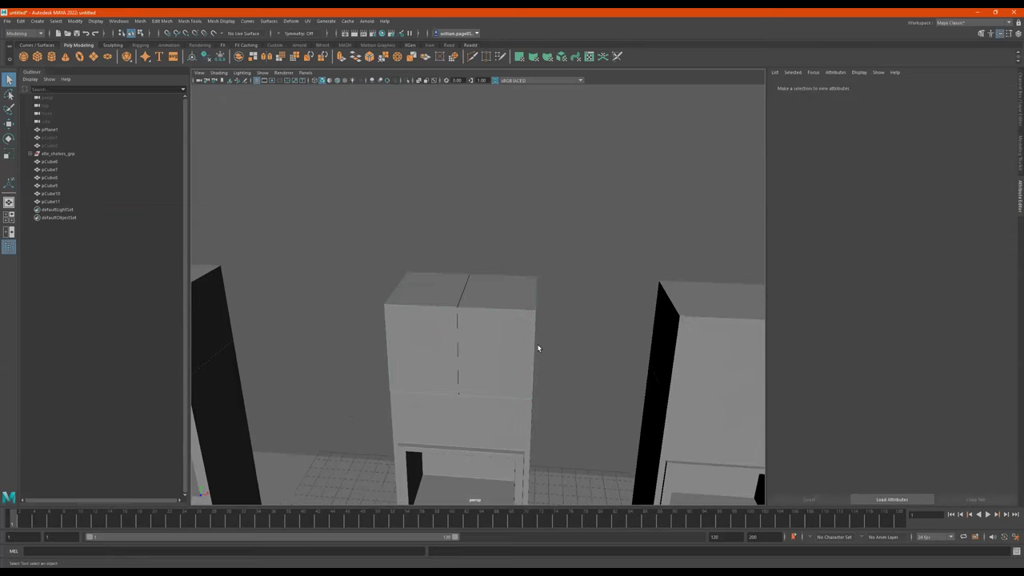
# Duplicate the central column's grooved upper block and move the copy straight up above the column.
pyautogui.click(508, 335)
pyautogui.keyDown('alt'); pyautogui.moveTo(510, 320); pyautogui.dragTo(517, 321); pyautogui.keyUp('alt')
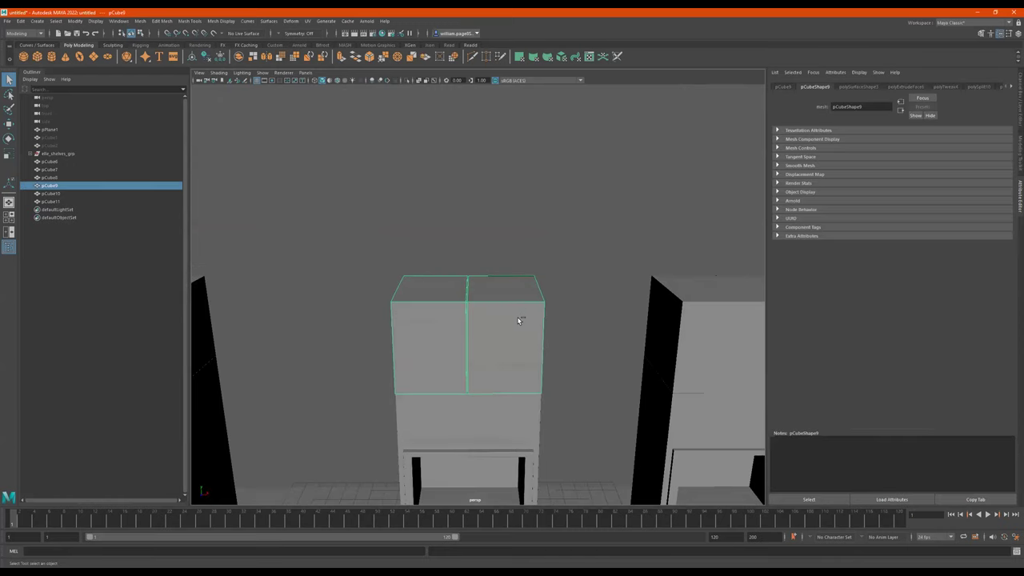
pyautogui.hotkey('ctrl', 'd')
pyautogui.press('w')
pyautogui.moveTo(465, 195); pyautogui.dragTo(465, 62)
pyautogui.moveTo(499, 172)
pyautogui.keyDown('alt'); pyautogui.mouseDown()
pyautogui.moveTo(532, 190)
pyautogui.moveTo(488, 185)
pyautogui.mouseUp(); pyautogui.keyUp('alt')
# Duplicate the plain upper block of the neighbouring cabinet column and raise the copy above it.
pyautogui.click(587, 282)
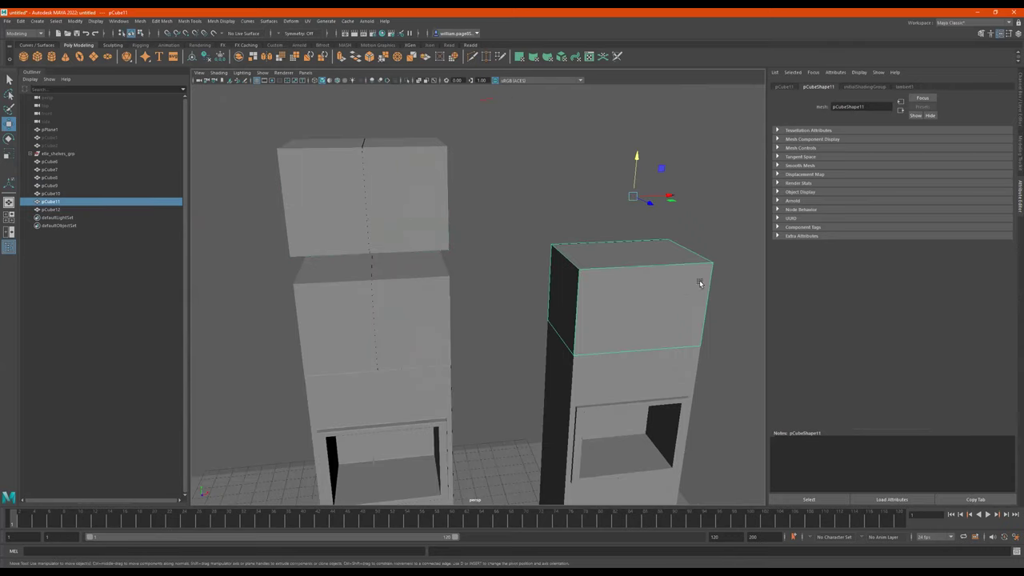
pyautogui.keyDown('alt'); pyautogui.moveTo(647, 289); pyautogui.dragTo(644, 283); pyautogui.keyUp('alt')
pyautogui.keyDown('alt'); pyautogui.moveTo(645, 283); pyautogui.dragTo(611, 288, button='middle'); pyautogui.keyUp('alt')
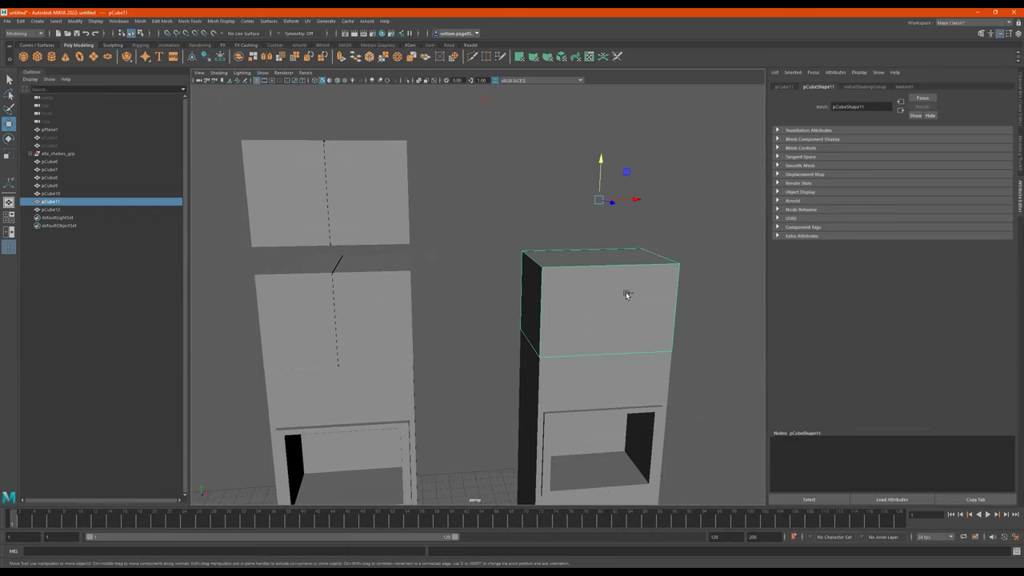
pyautogui.hotkey('ctrl', 'd')
pyautogui.moveTo(602, 171); pyautogui.dragTo(586, 12)
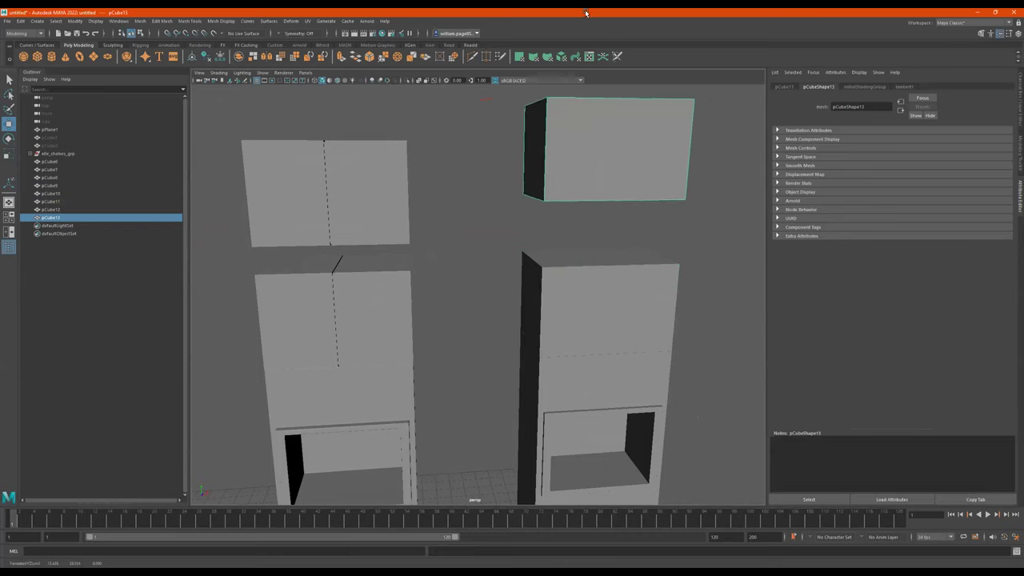
pyautogui.click(568, 291)
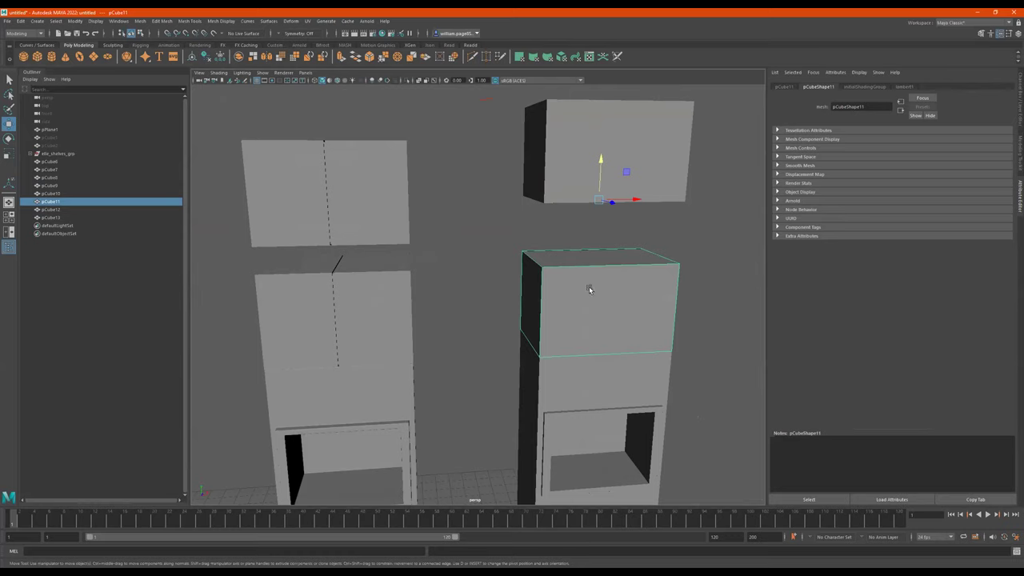
pyautogui.keyDown('alt'); pyautogui.moveTo(584, 246); pyautogui.dragTo(552, 276, button='middle'); pyautogui.keyUp('alt')
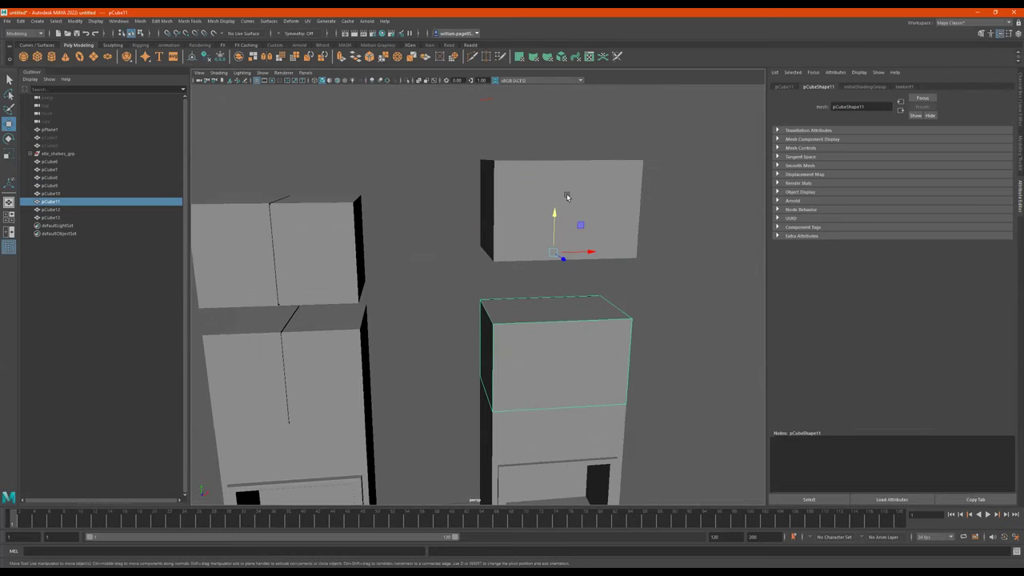
# Centre the pivot of the raised plain block and scale it into a thin slab slightly wider than the column.
pyautogui.click(566, 193)
pyautogui.press('r')
pyautogui.keyDown('alt'); pyautogui.moveTo(576, 153); pyautogui.dragTo(565, 231); pyautogui.keyUp('alt')
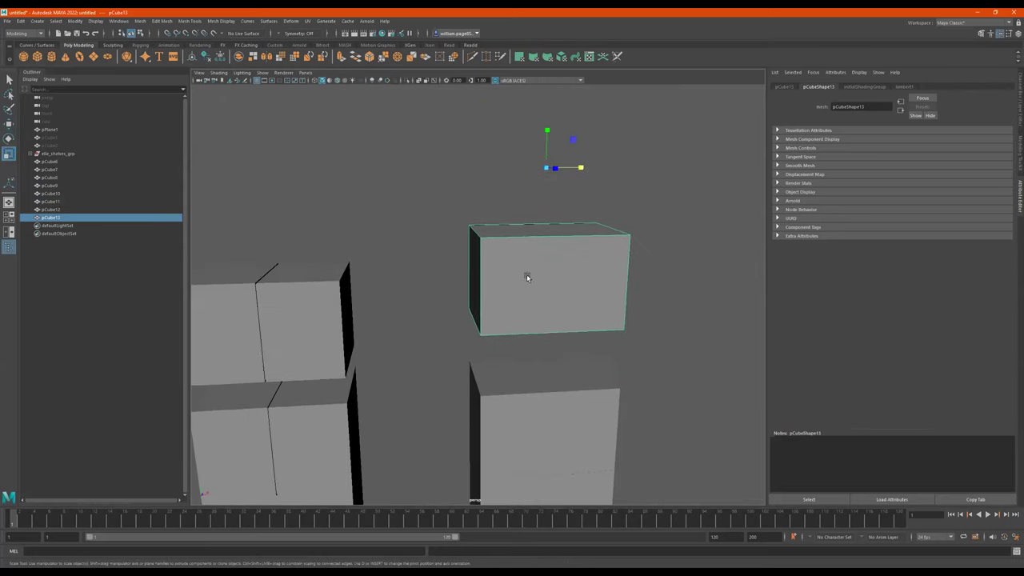
pyautogui.keyDown('alt'); pyautogui.moveTo(526, 274); pyautogui.dragTo(597, 256); pyautogui.keyUp('alt')
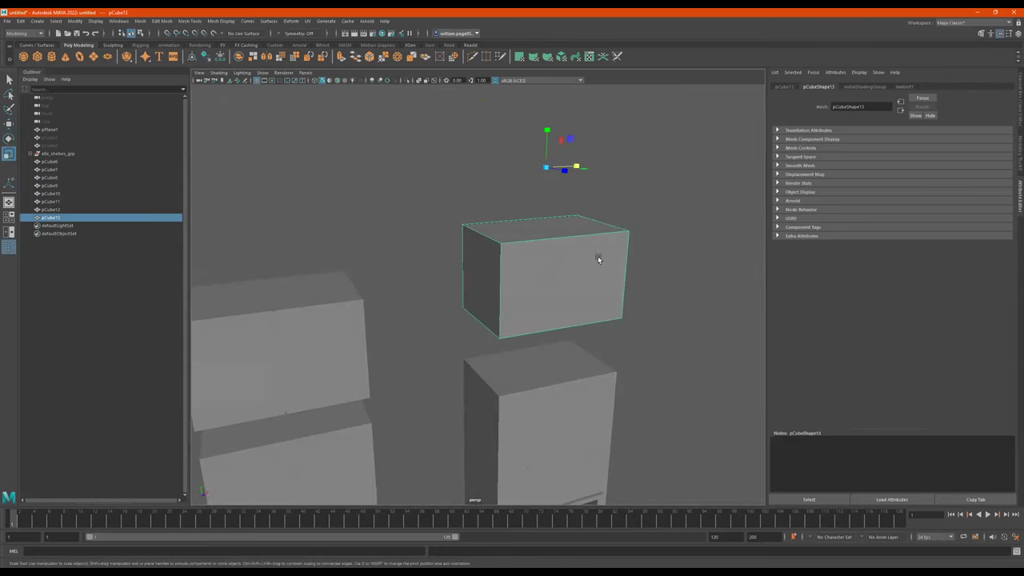
pyautogui.click(192, 57)
pyautogui.moveTo(545, 241); pyautogui.dragTo(533, 334)
# Lower the thin slab onto the top of the plain cabinet column.
pyautogui.press('w')
pyautogui.moveTo(534, 329); pyautogui.dragTo(562, 311)
pyautogui.keyDown('alt'); pyautogui.moveTo(562, 311); pyautogui.dragTo(578, 262, button='middle'); pyautogui.keyUp('alt')
pyautogui.keyDown('alt'); pyautogui.moveTo(578, 262); pyautogui.dragTo(584, 240); pyautogui.keyUp('alt')
pyautogui.scroll(5, 680, 238)
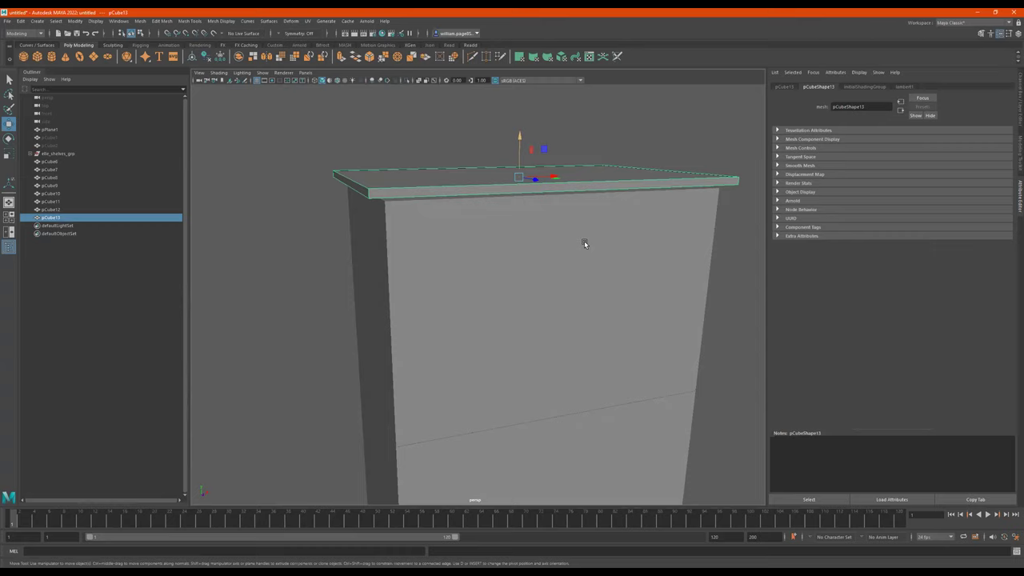
# Select all edges of the top slab, bevel them with 2 segments, and clear the selection.
pyautogui.press('F9')
pyautogui.moveTo(751, 133); pyautogui.dragTo(286, 275)
pyautogui.keyDown('shift'); pyautogui.moveTo(445, 177); pyautogui.dragTo(489, 177, button='right'); pyautogui.keyUp('shift')
pyautogui.keyDown('alt'); pyautogui.moveTo(588, 298); pyautogui.dragTo(629, 347); pyautogui.keyUp('alt')
pyautogui.moveTo(633, 311); pyautogui.dragTo(636, 312)
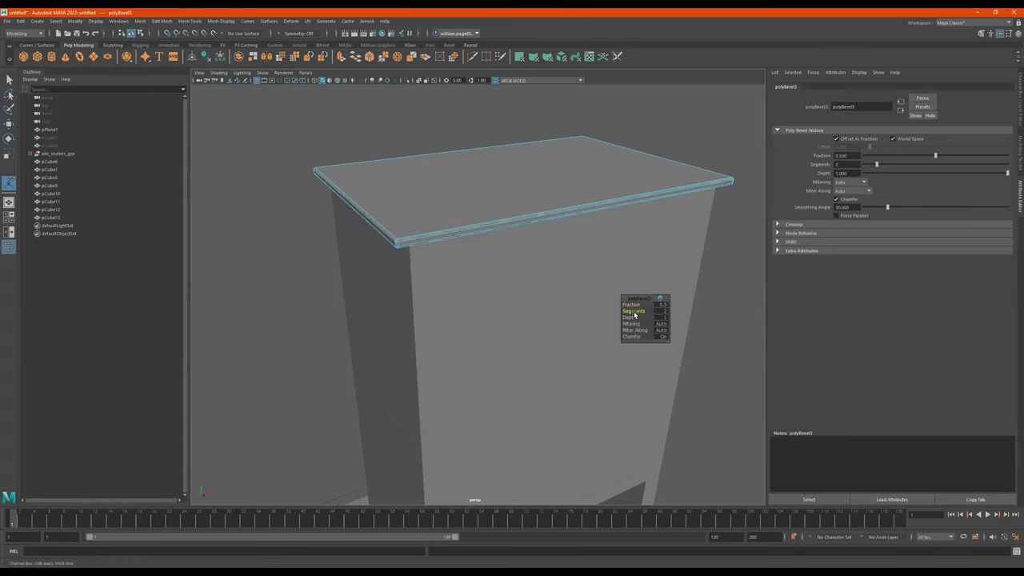
pyautogui.keyDown('alt'); pyautogui.moveTo(404, 224); pyautogui.dragTo(520, 244, button='right'); pyautogui.keyUp('alt')
pyautogui.keyDown('alt'); pyautogui.moveTo(521, 244); pyautogui.dragTo(540, 274, button='middle'); pyautogui.keyUp('alt')
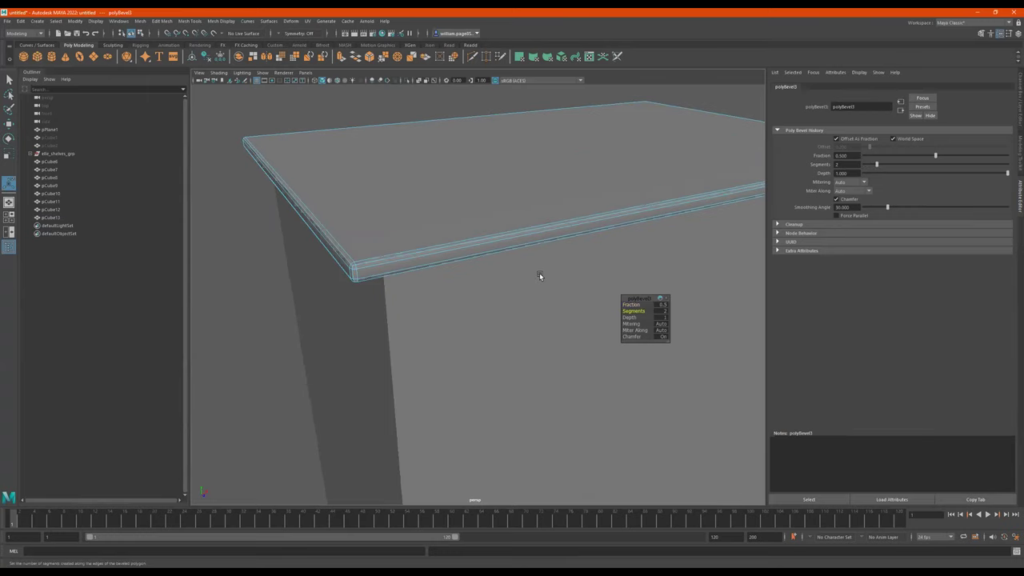
pyautogui.press('q')
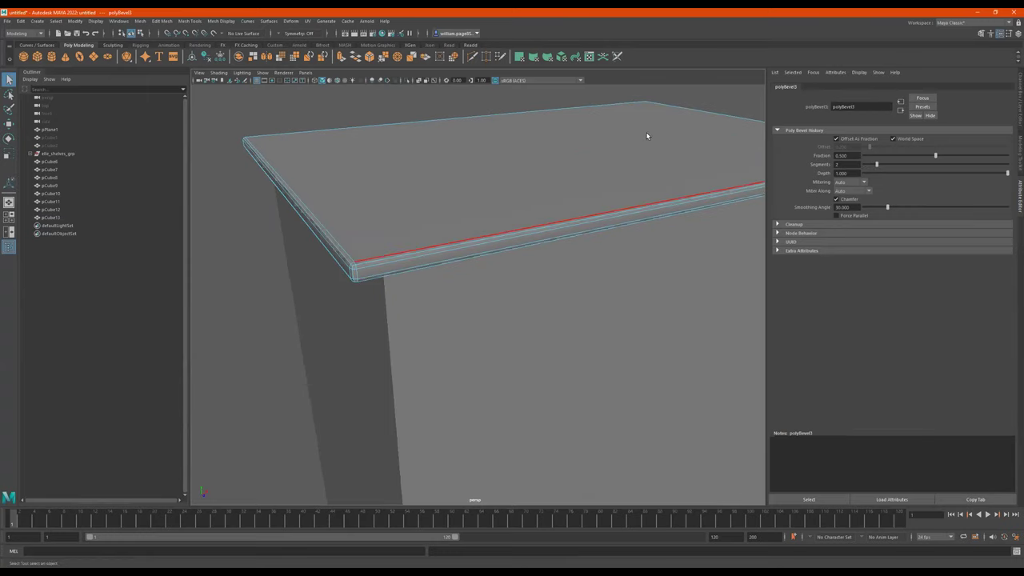
pyautogui.keyDown('alt'); pyautogui.moveTo(451, 166); pyautogui.dragTo(400, 152, button='right'); pyautogui.keyUp('alt')
pyautogui.click(491, 170)
pyautogui.moveTo(533, 203)
pyautogui.keyDown('alt'); pyautogui.mouseDown()
pyautogui.moveTo(495, 183)
pyautogui.moveTo(533, 213)
pyautogui.mouseUp(); pyautogui.keyUp('alt')
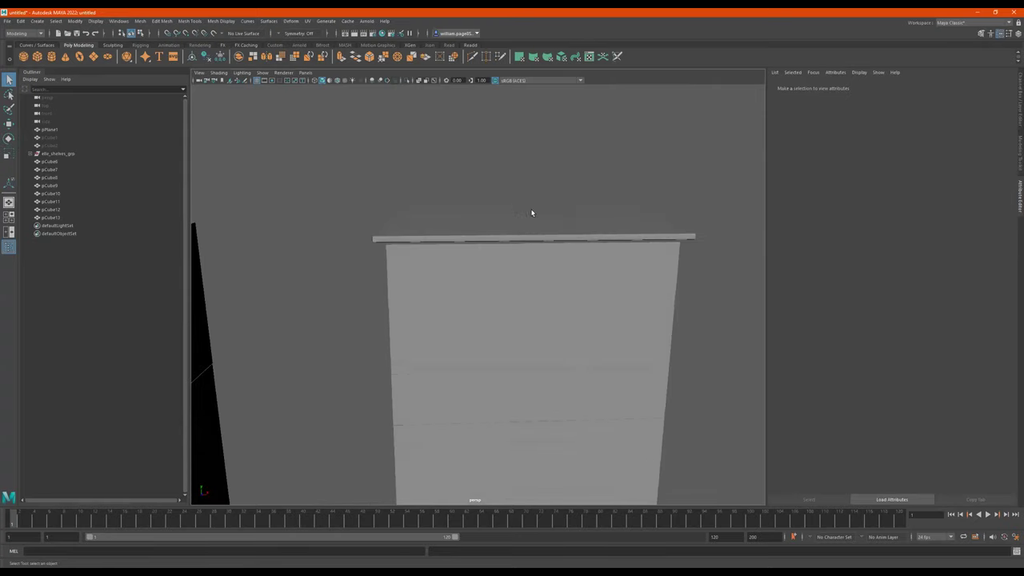
# Select the raised grooved block and examine the upper front corner of its central groove up close.
pyautogui.keyDown('alt'); pyautogui.moveTo(532, 213); pyautogui.dragTo(505, 241, button='right'); pyautogui.keyUp('alt')
pyautogui.click(504, 241)
pyautogui.keyDown('alt'); pyautogui.moveTo(467, 251); pyautogui.dragTo(439, 233); pyautogui.keyUp('alt')
pyautogui.keyDown('alt'); pyautogui.moveTo(439, 233); pyautogui.dragTo(478, 247, button='middle'); pyautogui.keyUp('alt')
pyautogui.keyDown('alt'); pyautogui.moveTo(477, 247); pyautogui.dragTo(492, 268); pyautogui.keyUp('alt')
pyautogui.click(477, 263)
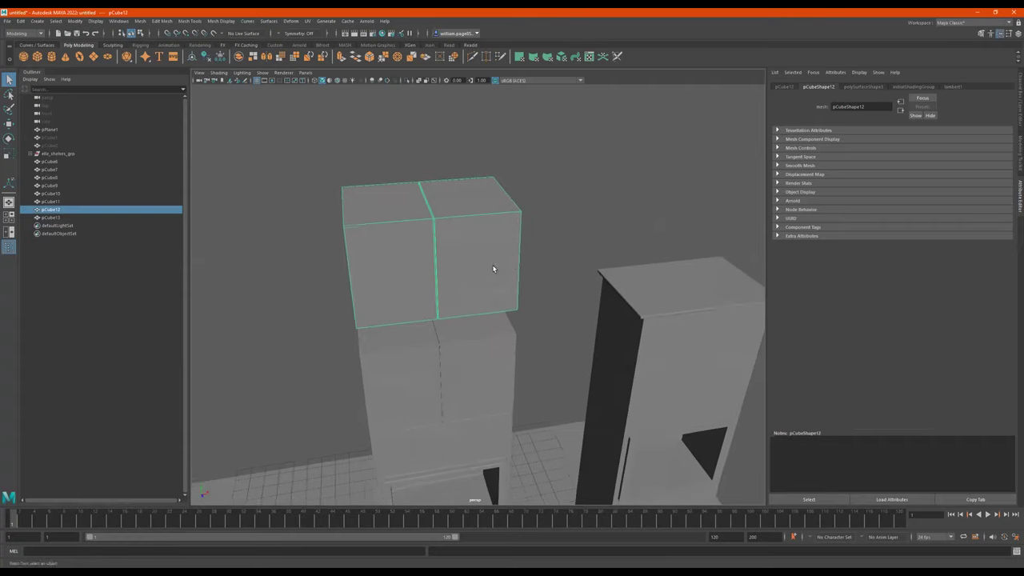
pyautogui.keyDown('alt'); pyautogui.moveTo(493, 268); pyautogui.dragTo(564, 314, button='middle'); pyautogui.keyUp('alt')
pyautogui.keyDown('alt'); pyautogui.moveTo(564, 314); pyautogui.dragTo(549, 291); pyautogui.keyUp('alt')
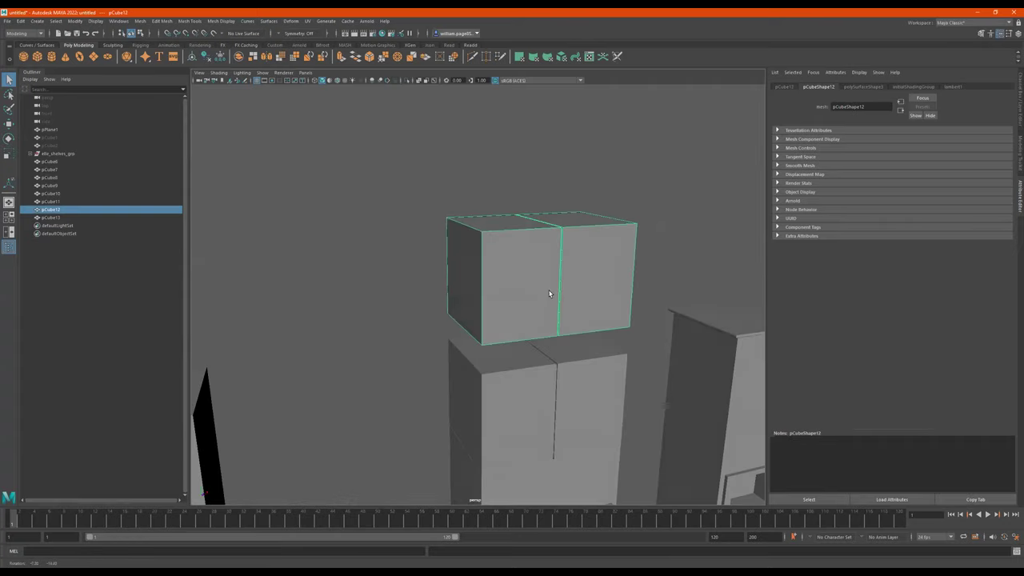
pyautogui.keyDown('alt'); pyautogui.moveTo(549, 291); pyautogui.dragTo(481, 275, button='middle'); pyautogui.keyUp('alt')
pyautogui.keyDown('alt'); pyautogui.moveTo(478, 264); pyautogui.dragTo(452, 269); pyautogui.keyUp('alt')
pyautogui.keyDown('alt'); pyautogui.moveTo(377, 213); pyautogui.dragTo(586, 227, button='right'); pyautogui.keyUp('alt')
pyautogui.keyDown('alt'); pyautogui.moveTo(477, 221); pyautogui.dragTo(459, 231); pyautogui.keyUp('alt')
pyautogui.keyDown('alt'); pyautogui.moveTo(458, 231); pyautogui.dragTo(517, 260, button='middle'); pyautogui.keyUp('alt')
pyautogui.keyDown('alt'); pyautogui.moveTo(430, 267); pyautogui.dragTo(515, 267, button='right'); pyautogui.keyUp('alt')
pyautogui.keyDown('alt'); pyautogui.moveTo(528, 274); pyautogui.dragTo(487, 254); pyautogui.keyUp('alt')
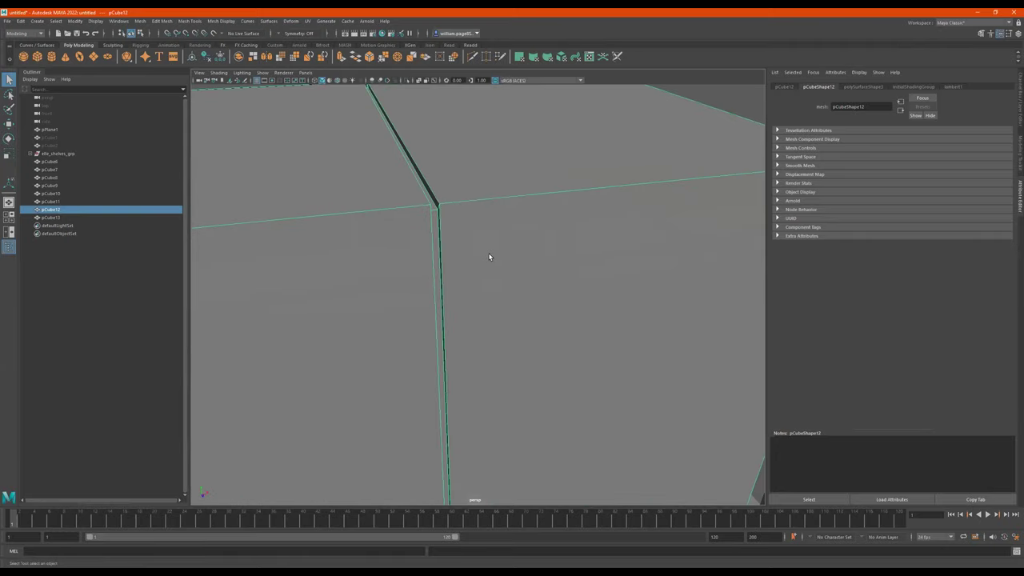
# Inspect the raised grooved block's outer and groove edges in edge mode, and return to object mode.
pyautogui.moveTo(484, 255); pyautogui.dragTo(344, 268, button='right')
pyautogui.keyDown('alt'); pyautogui.moveTo(709, 351); pyautogui.dragTo(574, 284, button='middle'); pyautogui.keyUp('alt')
pyautogui.keyDown('alt'); pyautogui.moveTo(699, 305); pyautogui.dragTo(552, 283); pyautogui.keyUp('alt')
pyautogui.keyDown('alt'); pyautogui.moveTo(354, 255); pyautogui.dragTo(619, 291, button='middle'); pyautogui.keyUp('alt')
pyautogui.keyDown('alt'); pyautogui.moveTo(524, 279); pyautogui.dragTo(750, 287, button='right'); pyautogui.keyUp('alt')
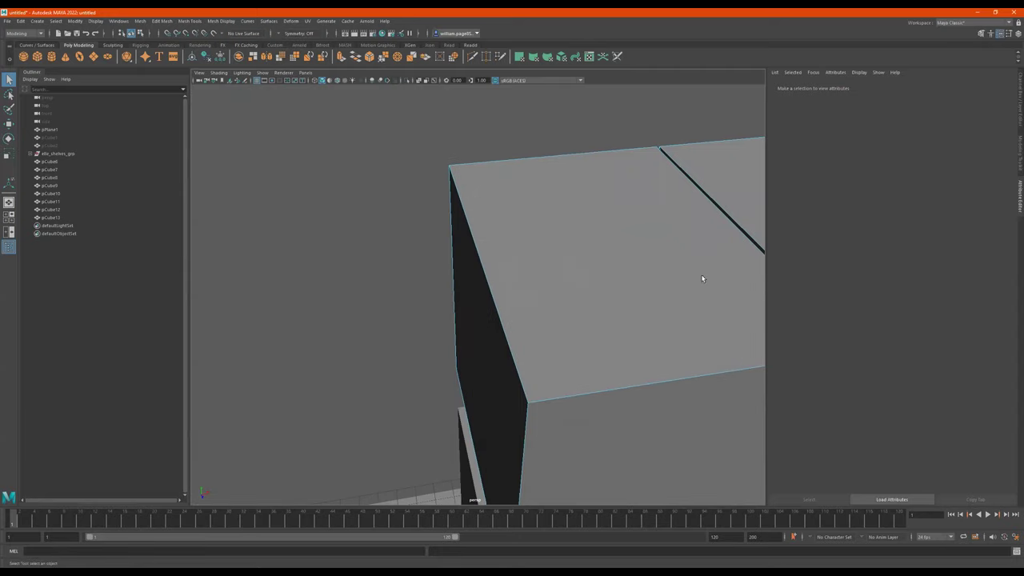
pyautogui.keyDown('alt'); pyautogui.moveTo(702, 278); pyautogui.dragTo(496, 257, button='middle'); pyautogui.keyUp('alt')
pyautogui.keyDown('alt'); pyautogui.moveTo(530, 261); pyautogui.dragTo(505, 261); pyautogui.keyUp('alt')
pyautogui.keyDown('alt'); pyautogui.moveTo(505, 261); pyautogui.dragTo(432, 289, button='right'); pyautogui.keyUp('alt')
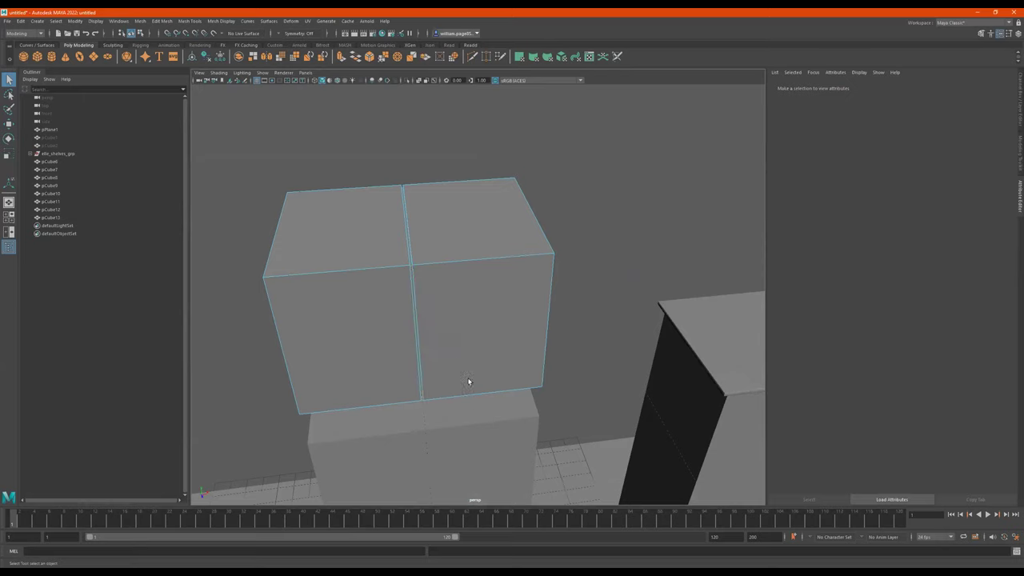
pyautogui.keyDown('alt'); pyautogui.moveTo(420, 267); pyautogui.dragTo(405, 253); pyautogui.keyUp('alt')
pyautogui.keyDown('alt'); pyautogui.moveTo(404, 253); pyautogui.dragTo(432, 290, button='middle'); pyautogui.keyUp('alt')
pyautogui.keyDown('alt'); pyautogui.moveTo(495, 267); pyautogui.dragTo(567, 277, button='right'); pyautogui.keyUp('alt')
pyautogui.keyDown('alt'); pyautogui.moveTo(562, 289); pyautogui.dragTo(415, 255); pyautogui.keyUp('alt')
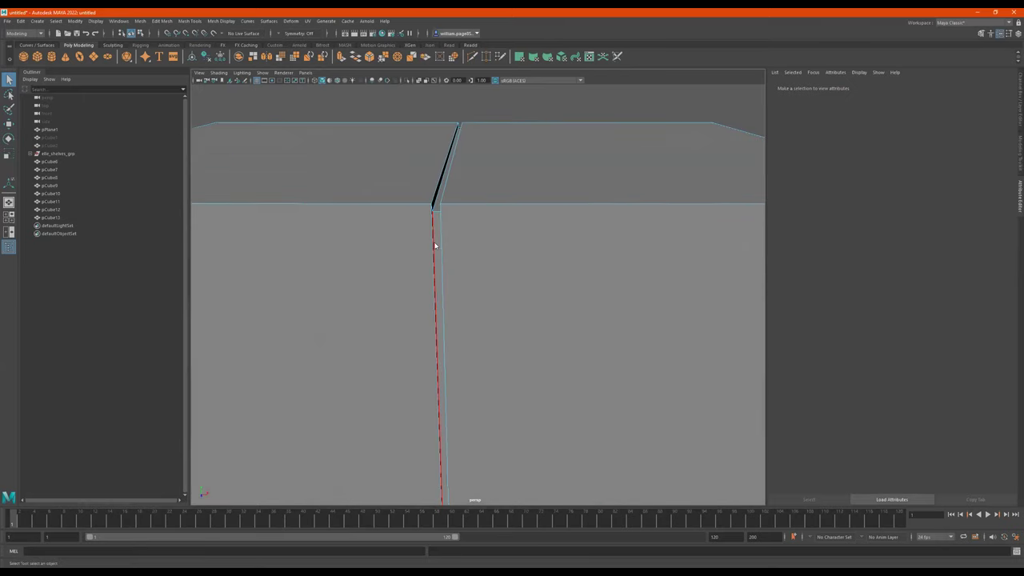
pyautogui.keyDown('alt'); pyautogui.moveTo(423, 188); pyautogui.dragTo(350, 231); pyautogui.keyUp('alt')
pyautogui.click(289, 217)
pyautogui.scroll(-5, 353, 233)
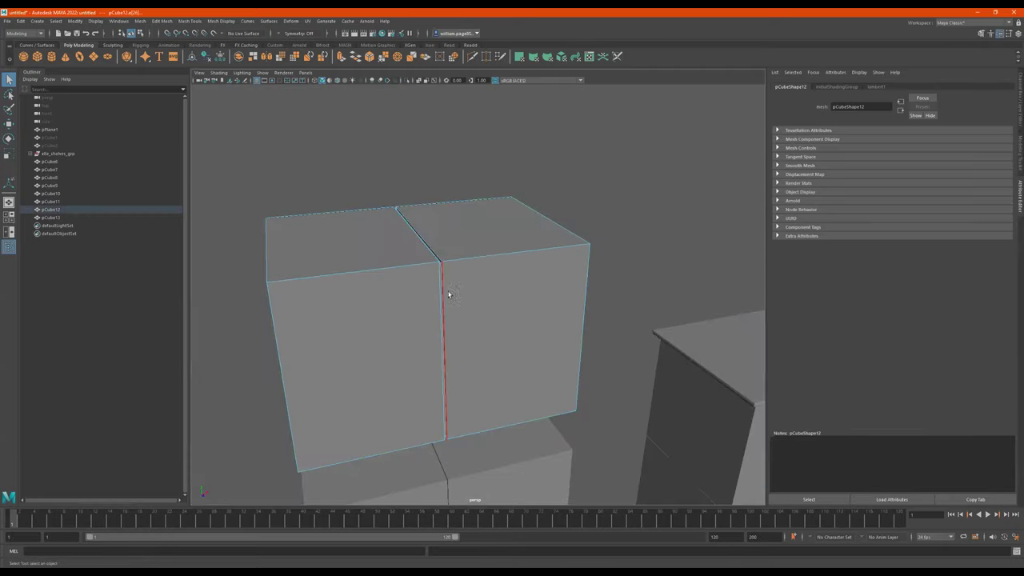
pyautogui.scroll(-4, 421, 311)
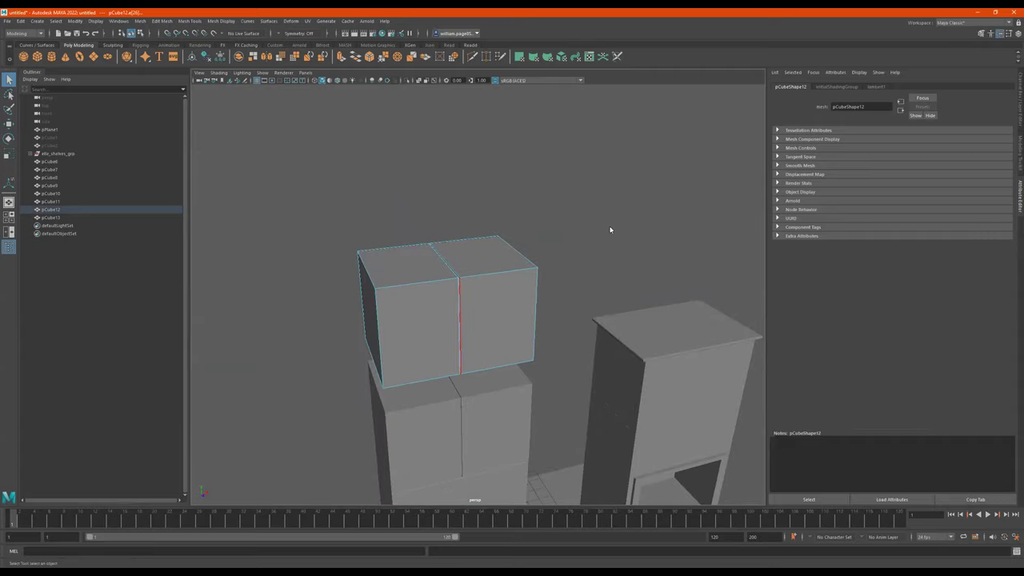
pyautogui.press('F8')
# Select the bevelled top slab and compare the slab-topped column with the grooved-block column.
pyautogui.scroll(-4, 627, 350)
pyautogui.click(608, 335)
pyautogui.keyDown('alt'); pyautogui.moveTo(436, 332); pyautogui.dragTo(400, 331); pyautogui.keyUp('alt')
pyautogui.scroll(-3, 400, 332)
pyautogui.keyDown('alt'); pyautogui.moveTo(400, 331); pyautogui.dragTo(539, 299, button='middle'); pyautogui.keyUp('alt')
pyautogui.keyDown('alt'); pyautogui.moveTo(515, 331); pyautogui.dragTo(528, 322); pyautogui.keyUp('alt')
pyautogui.moveTo(528, 322)
pyautogui.keyDown('alt'); pyautogui.mouseDown(button='middle')
pyautogui.moveTo(529, 293)
pyautogui.moveTo(524, 308)
pyautogui.mouseUp(button='middle'); pyautogui.keyUp('alt')
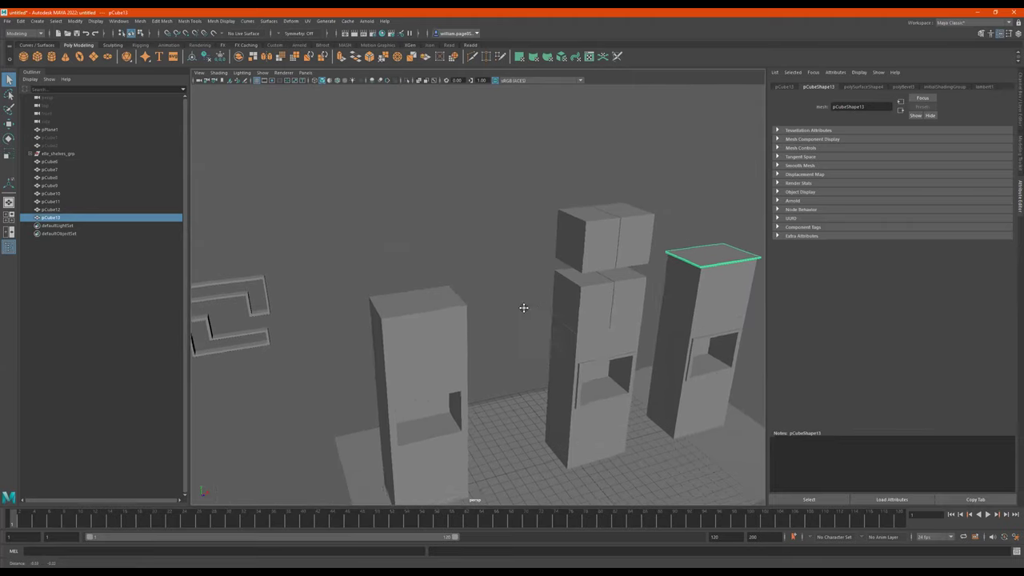
pyautogui.keyDown('alt'); pyautogui.moveTo(524, 308); pyautogui.dragTo(558, 285); pyautogui.keyUp('alt')
pyautogui.keyDown('alt'); pyautogui.moveTo(557, 285); pyautogui.dragTo(455, 290, button='middle'); pyautogui.keyUp('alt')
pyautogui.keyDown('alt'); pyautogui.moveTo(417, 292); pyautogui.dragTo(629, 289, button='right'); pyautogui.keyUp('alt')
pyautogui.keyDown('alt'); pyautogui.moveTo(514, 265); pyautogui.dragTo(588, 241, button='middle'); pyautogui.keyUp('alt')
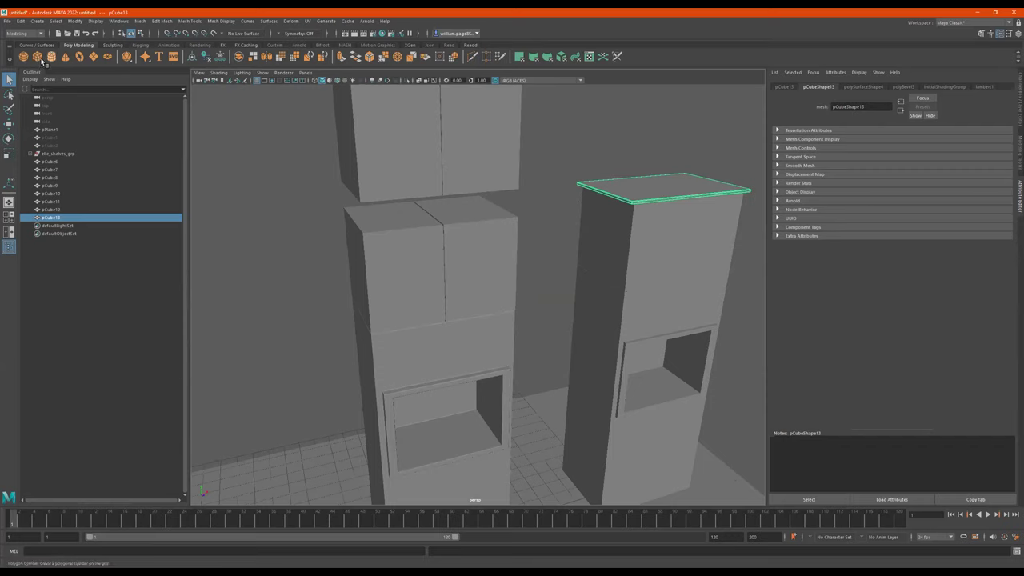
# Create a polygon cube and move it up and forward to sit in front of the central column's upper doors.
pyautogui.click(38, 60)
pyautogui.keyDown('alt'); pyautogui.moveTo(521, 251); pyautogui.dragTo(384, 341, button='right'); pyautogui.keyUp('alt')
pyautogui.keyDown('alt'); pyautogui.moveTo(560, 339); pyautogui.dragTo(442, 359, button='right'); pyautogui.keyUp('alt')
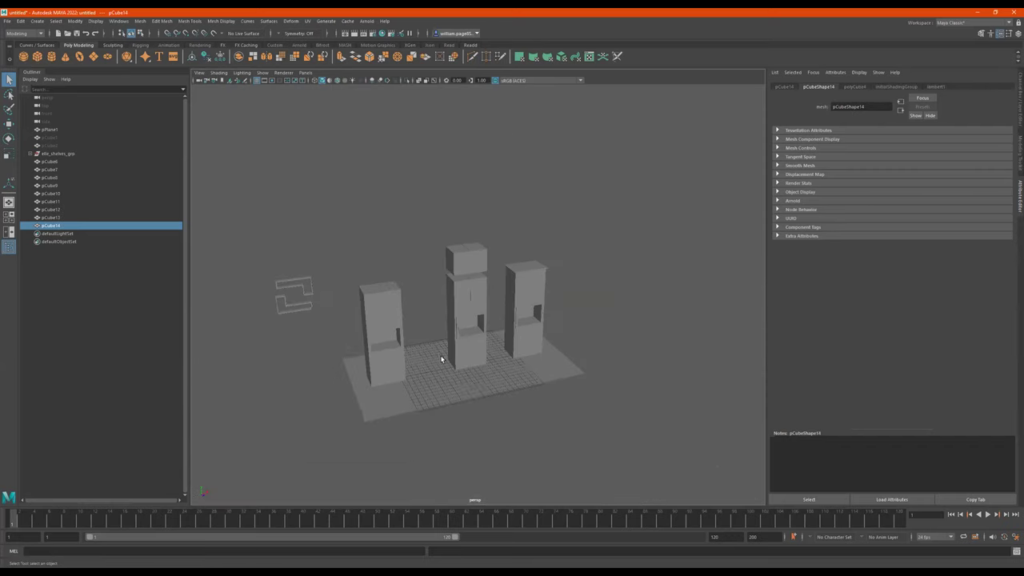
pyautogui.press('w')
pyautogui.moveTo(461, 333); pyautogui.dragTo(448, 264)
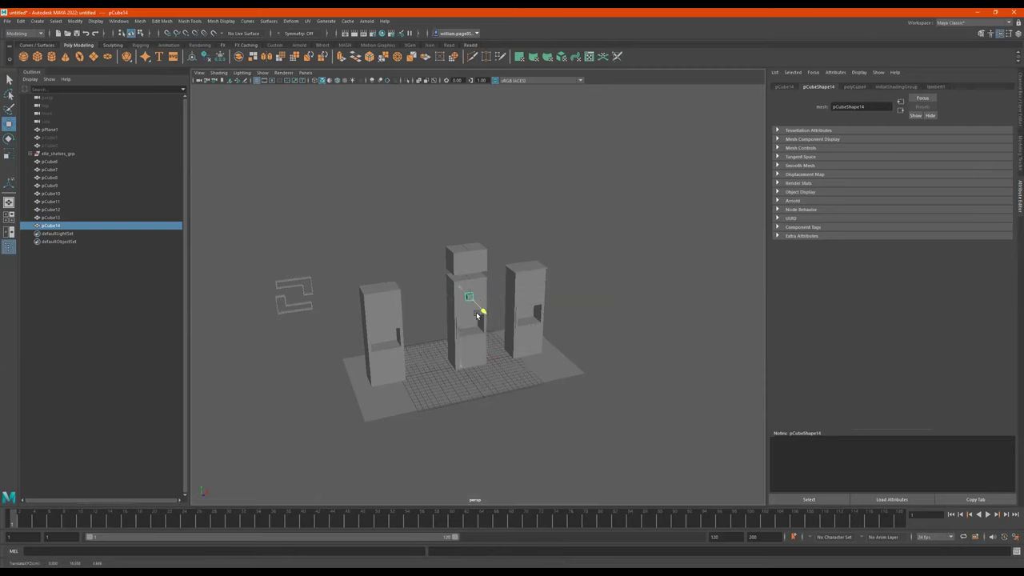
pyautogui.press('f')
pyautogui.scroll(-5, 528, 316)
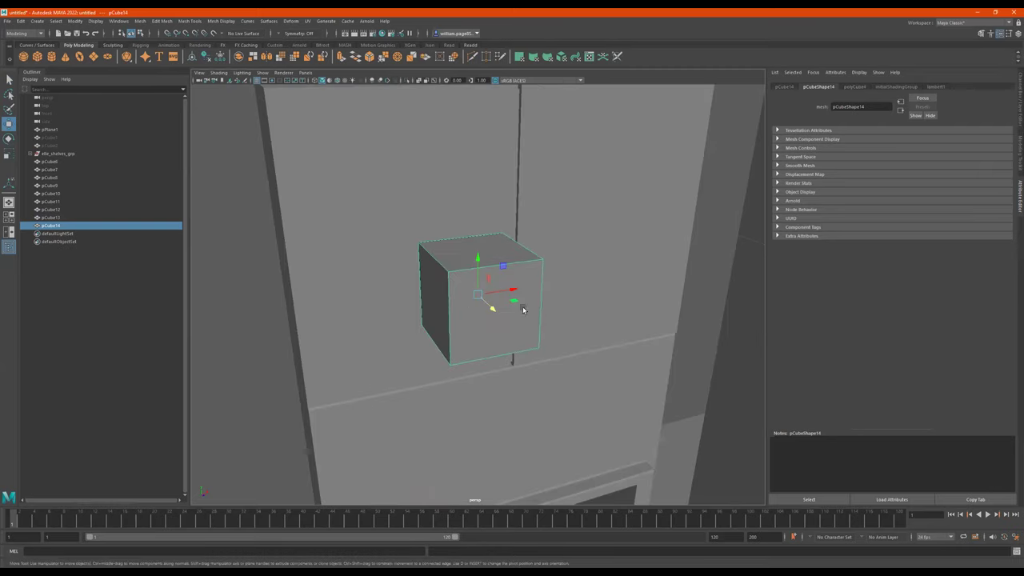
pyautogui.scroll(1, 472, 300)
# Scale the new cube into a thin upright plate about twice as deep as it is tall.
pyautogui.keyDown('alt'); pyautogui.moveTo(473, 300); pyautogui.dragTo(539, 320); pyautogui.keyUp('alt')
pyautogui.press('r')
pyautogui.scroll(-1, 528, 310)
pyautogui.moveTo(499, 288); pyautogui.dragTo(544, 296)
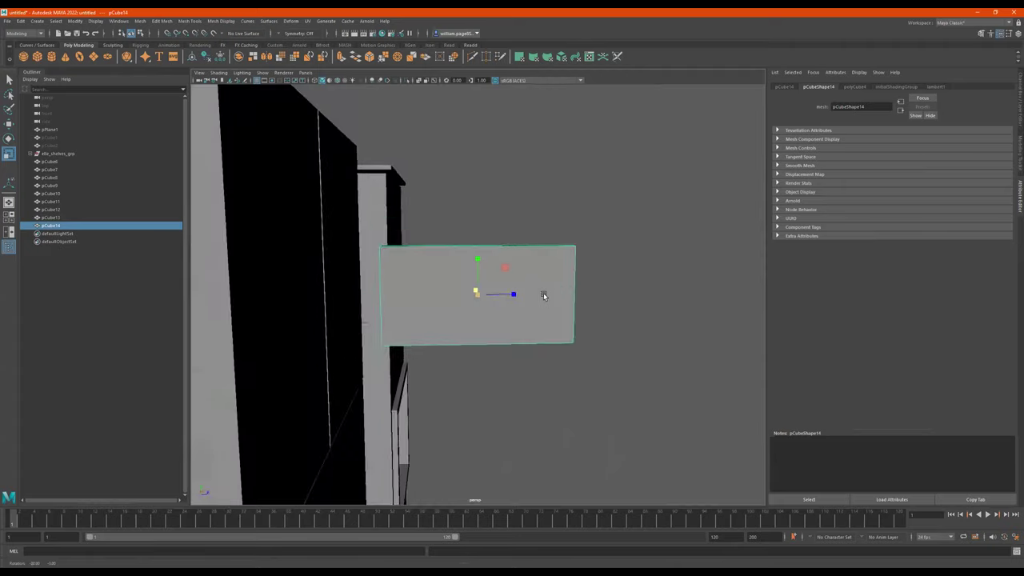
pyautogui.keyDown('alt'); pyautogui.moveTo(430, 273); pyautogui.dragTo(453, 273); pyautogui.keyUp('alt')
# Pull the plate's cabinet-side end face outward to shorten the plate, and delete that face.
pyautogui.moveTo(418, 272); pyautogui.dragTo(418, 291, button='right')
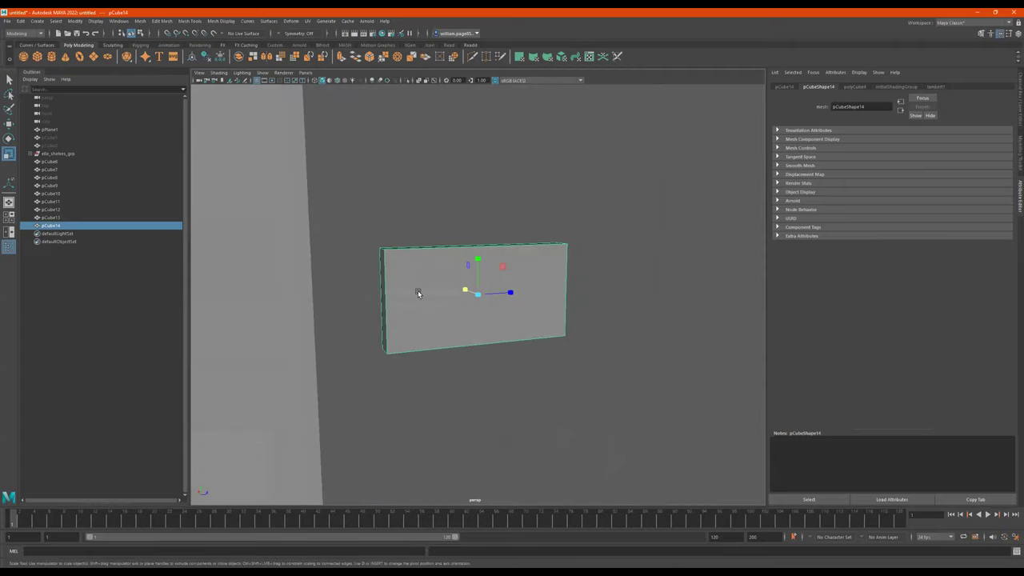
pyautogui.click(383, 289)
pyautogui.press('w')
pyautogui.keyDown('alt'); pyautogui.moveTo(425, 305); pyautogui.dragTo(484, 303); pyautogui.keyUp('alt')
pyautogui.press('Delete')
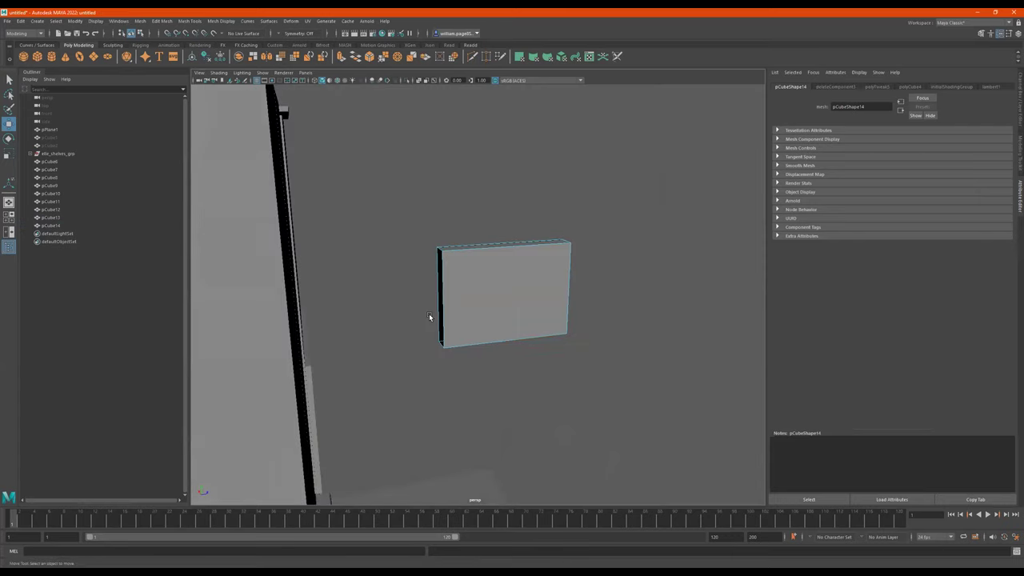
pyautogui.keyDown('alt'); pyautogui.moveTo(622, 307); pyautogui.dragTo(575, 319); pyautogui.keyUp('alt')
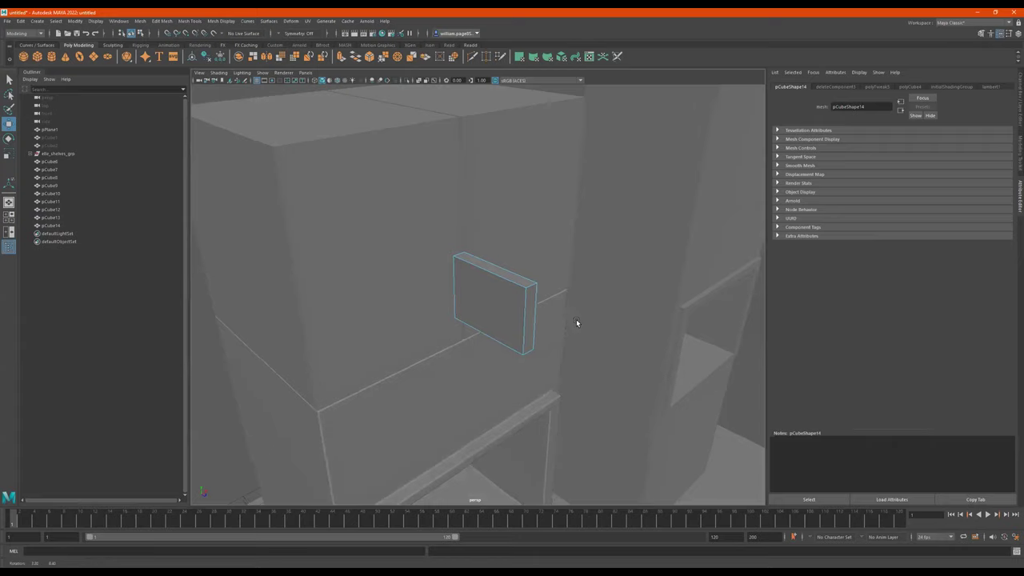
# Return to object mode, scale the plate down into a small handle, and place it near the lower edge of one door.
pyautogui.moveTo(645, 173); pyautogui.dragTo(645, 174, button='right')
pyautogui.moveTo(552, 264)
pyautogui.keyDown('alt'); pyautogui.mouseDown()
pyautogui.moveTo(552, 254)
pyautogui.moveTo(572, 266)
pyautogui.moveTo(564, 272)
pyautogui.mouseUp(); pyautogui.keyUp('alt')
pyautogui.press('r')
pyautogui.moveTo(476, 296); pyautogui.dragTo(435, 282)
pyautogui.press('w')
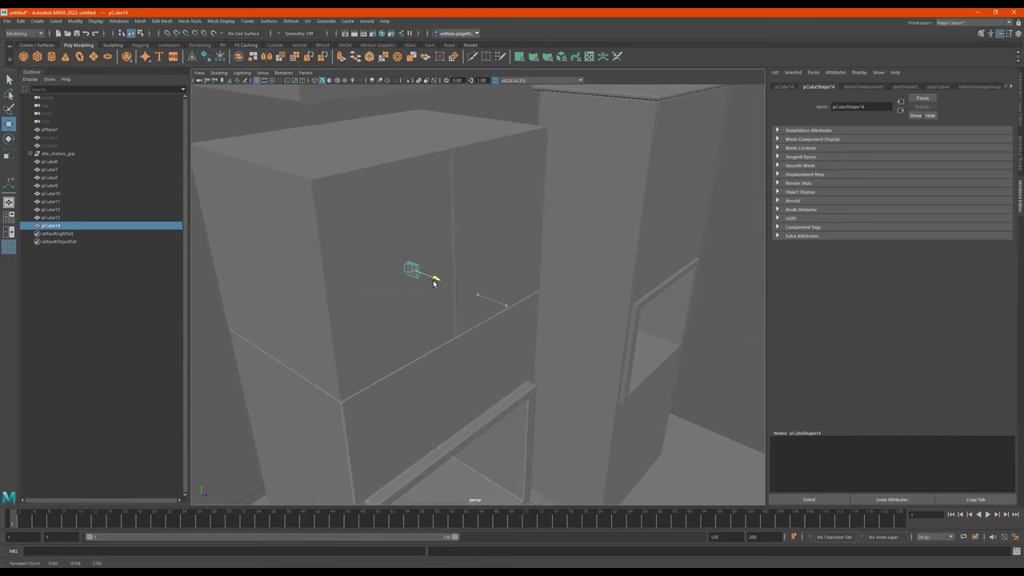
pyautogui.moveTo(408, 232); pyautogui.dragTo(418, 277)
pyautogui.moveTo(427, 319); pyautogui.dragTo(378, 152)
pyautogui.hotkey('ctrl', 'd')
pyautogui.keyDown('alt'); pyautogui.moveTo(385, 232); pyautogui.dragTo(424, 230); pyautogui.keyUp('alt')
pyautogui.press('Delete')
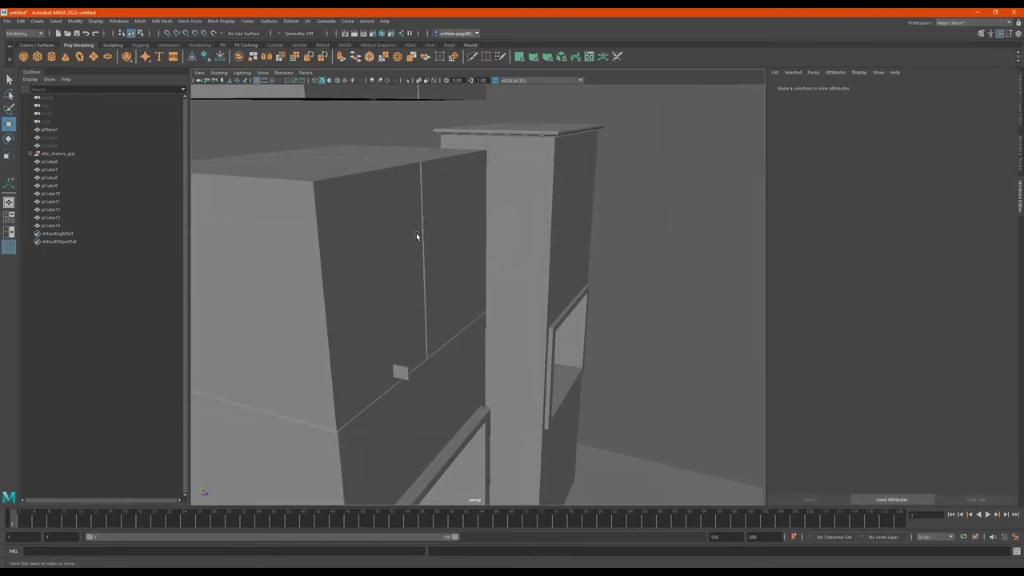
# Isolate the small door handle in the view.
pyautogui.keyDown('alt'); pyautogui.moveTo(311, 354); pyautogui.dragTo(524, 347, button='right'); pyautogui.keyUp('alt')
pyautogui.keyDown('alt'); pyautogui.moveTo(361, 440); pyautogui.dragTo(371, 420, button='middle'); pyautogui.keyUp('alt')
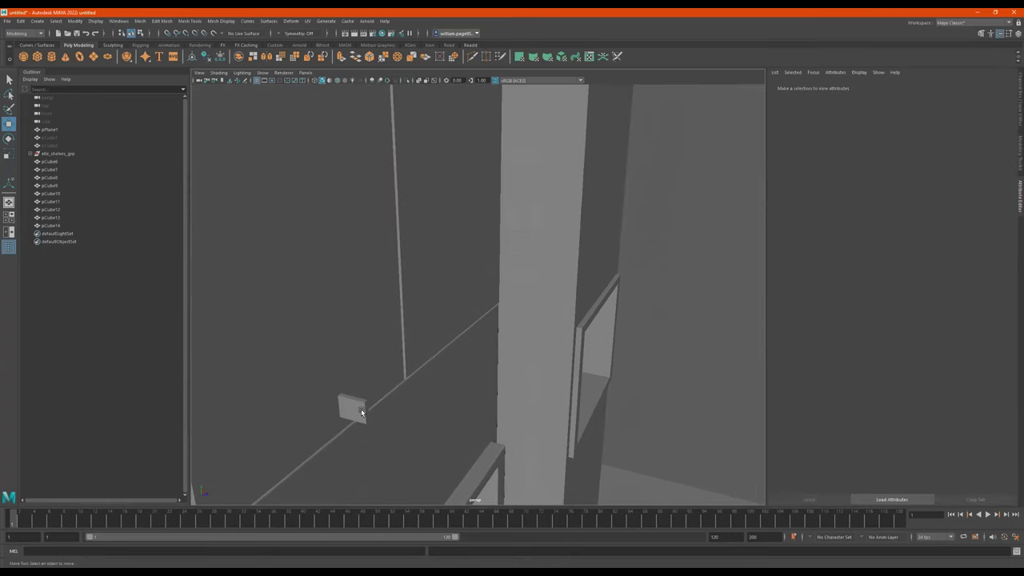
pyautogui.click(361, 411)
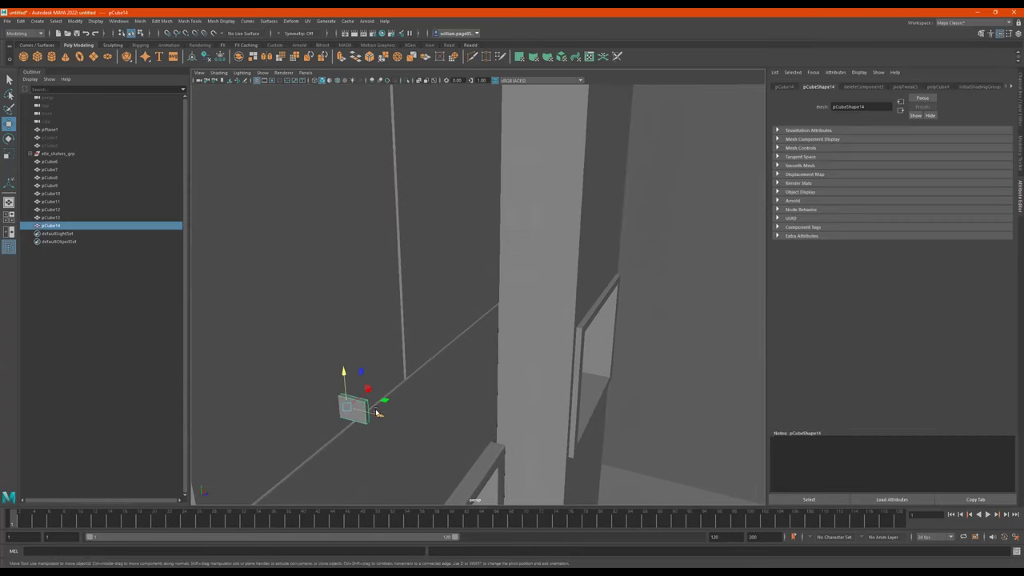
pyautogui.click(407, 80)
pyautogui.keyDown('alt'); pyautogui.moveTo(399, 356); pyautogui.dragTo(414, 334, button='middle'); pyautogui.keyUp('alt')
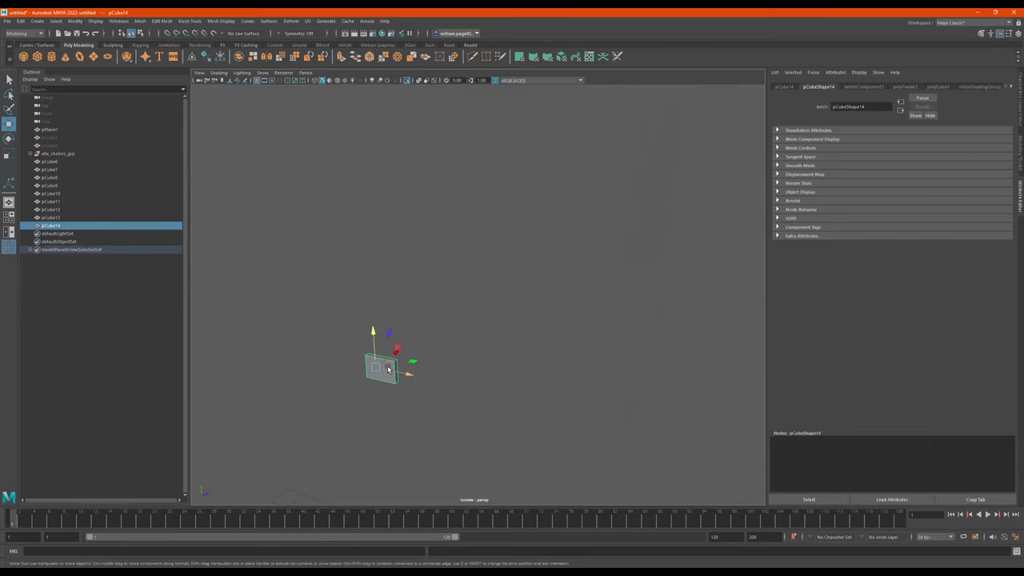
# Bevel the handle's edges narrowly, then leave isolation and clear the selection.
pyautogui.hotkey('ctrl', 'F10')
pyautogui.keyDown('shift'); pyautogui.moveTo(427, 377); pyautogui.dragTo(462, 373, button='right'); pyautogui.keyUp('shift')
pyautogui.keyDown('alt'); pyautogui.moveTo(462, 373); pyautogui.dragTo(536, 378, button='right'); pyautogui.keyUp('alt')
pyautogui.keyDown('alt'); pyautogui.moveTo(379, 381); pyautogui.dragTo(454, 309, button='middle'); pyautogui.keyUp('alt')
pyautogui.keyDown('alt'); pyautogui.moveTo(454, 309); pyautogui.dragTo(568, 335, button='right'); pyautogui.keyUp('alt')
pyautogui.keyDown('alt'); pyautogui.moveTo(432, 341); pyautogui.dragTo(452, 325, button='middle'); pyautogui.keyUp('alt')
pyautogui.moveTo(626, 311); pyautogui.dragTo(631, 311)
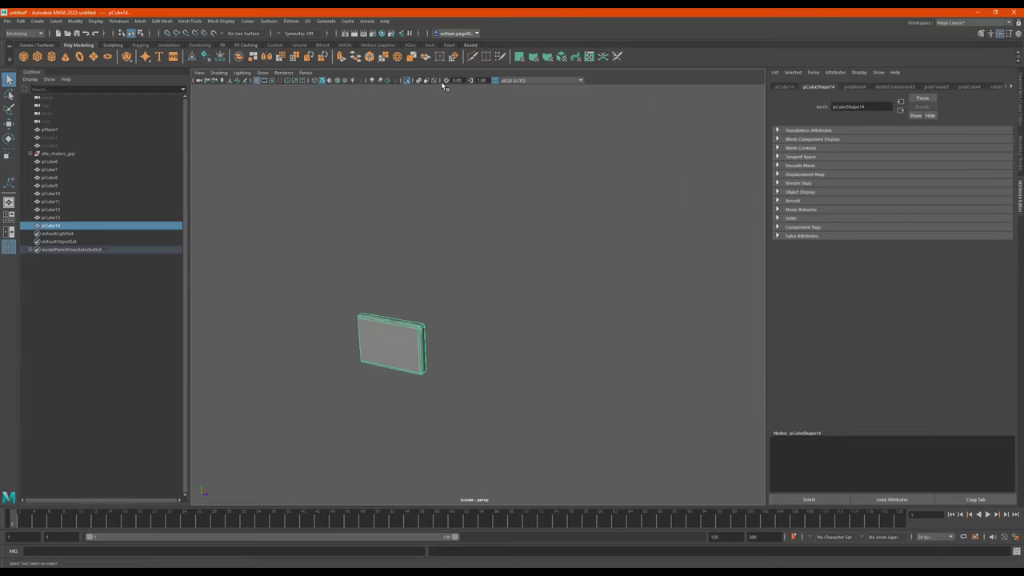
pyautogui.click(408, 83)
pyautogui.keyDown('alt'); pyautogui.moveTo(542, 325); pyautogui.dragTo(436, 332, button='right'); pyautogui.keyUp('alt')
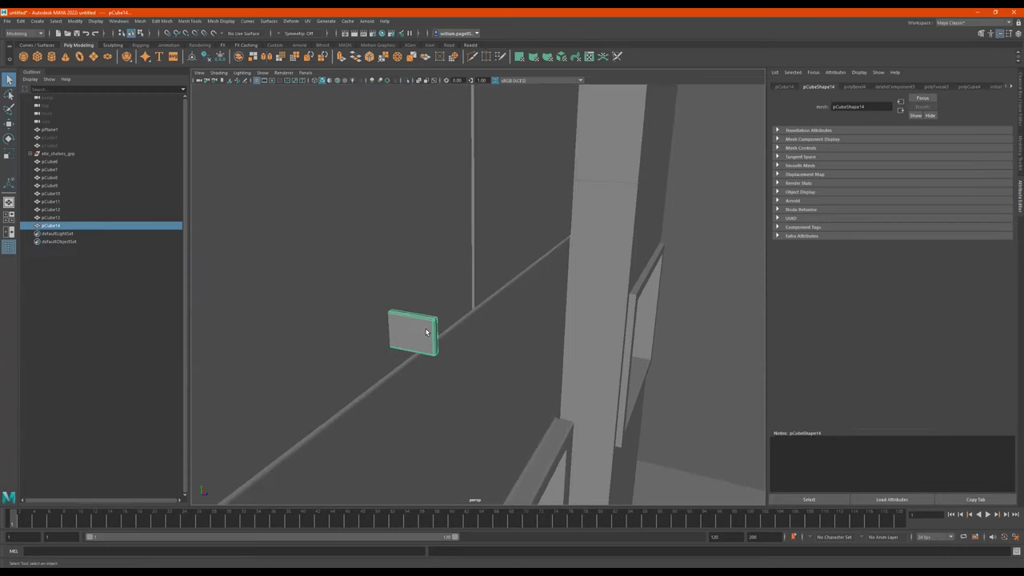
pyautogui.click(739, 344)
pyautogui.keyDown('alt'); pyautogui.moveTo(639, 349); pyautogui.dragTo(464, 345, button='right'); pyautogui.keyUp('alt')
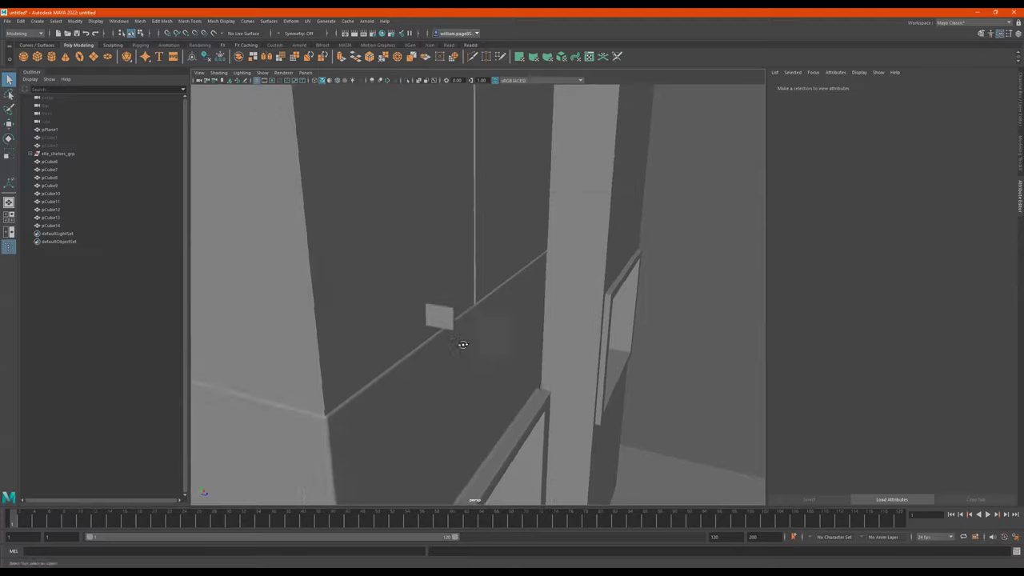
# Duplicate the handle, move the copy higher on the same door, and select both handles.
pyautogui.keyDown('alt'); pyautogui.moveTo(464, 345); pyautogui.dragTo(478, 331); pyautogui.keyUp('alt')
pyautogui.keyDown('alt'); pyautogui.moveTo(477, 331); pyautogui.dragTo(475, 379, button='middle'); pyautogui.keyUp('alt')
pyautogui.click(471, 375)
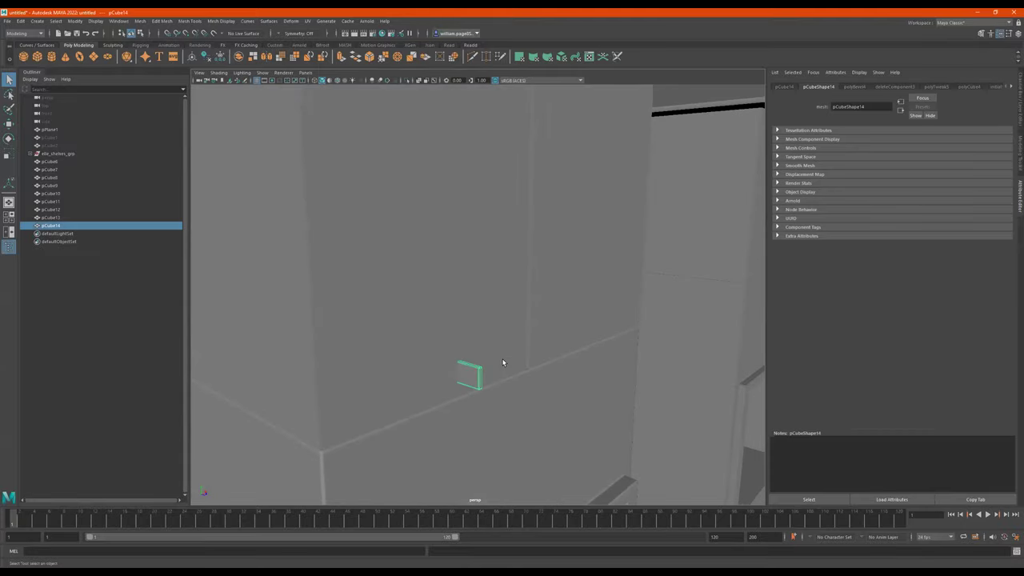
pyautogui.hotkey('ctrl', 'd')
pyautogui.press('w')
pyautogui.moveTo(464, 337); pyautogui.dragTo(400, 193)
pyautogui.keyDown('alt'); pyautogui.moveTo(483, 246); pyautogui.dragTo(502, 261); pyautogui.keyUp('alt')
pyautogui.keyDown('shift'); pyautogui.click(450, 378); pyautogui.keyUp('shift')
# Create a polygon cylinder and move it up and forward to sit in front of the cabinet columns.
pyautogui.keyDown('alt'); pyautogui.moveTo(458, 379); pyautogui.dragTo(313, 359, button='right'); pyautogui.keyUp('alt')
pyautogui.keyDown('alt'); pyautogui.moveTo(549, 322); pyautogui.dragTo(498, 276, button='middle'); pyautogui.keyUp('alt')
pyautogui.keyDown('alt'); pyautogui.moveTo(498, 276); pyautogui.dragTo(530, 308); pyautogui.keyUp('alt')
pyautogui.keyDown('alt'); pyautogui.moveTo(572, 315); pyautogui.dragTo(526, 298, button='right'); pyautogui.keyUp('alt')
pyautogui.keyDown('alt'); pyautogui.moveTo(526, 299); pyautogui.dragTo(460, 270, button='middle'); pyautogui.keyUp('alt')
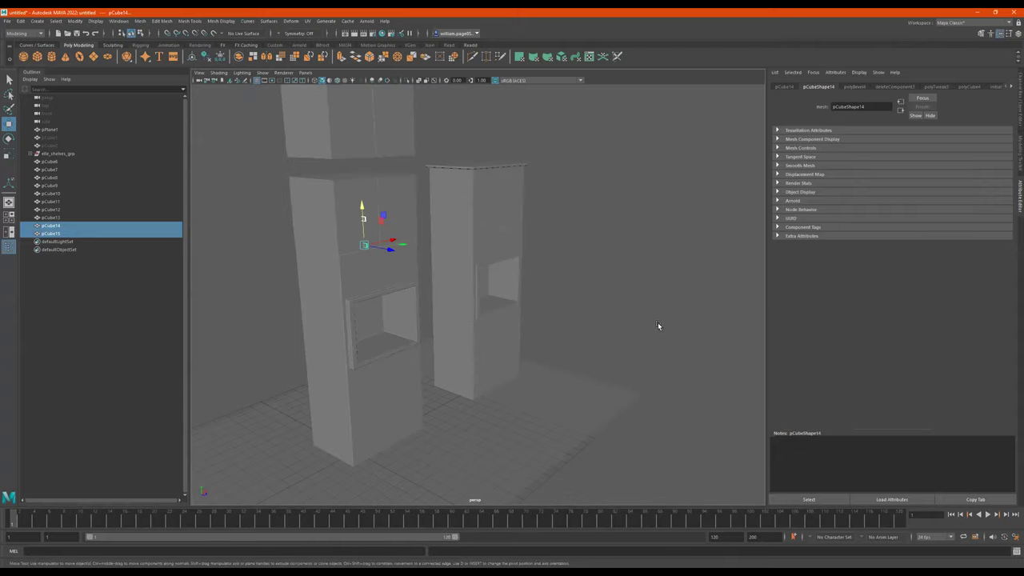
pyautogui.click(58, 57)
pyautogui.moveTo(350, 398); pyautogui.dragTo(327, 189)
pyautogui.moveTo(367, 239); pyautogui.dragTo(421, 230)
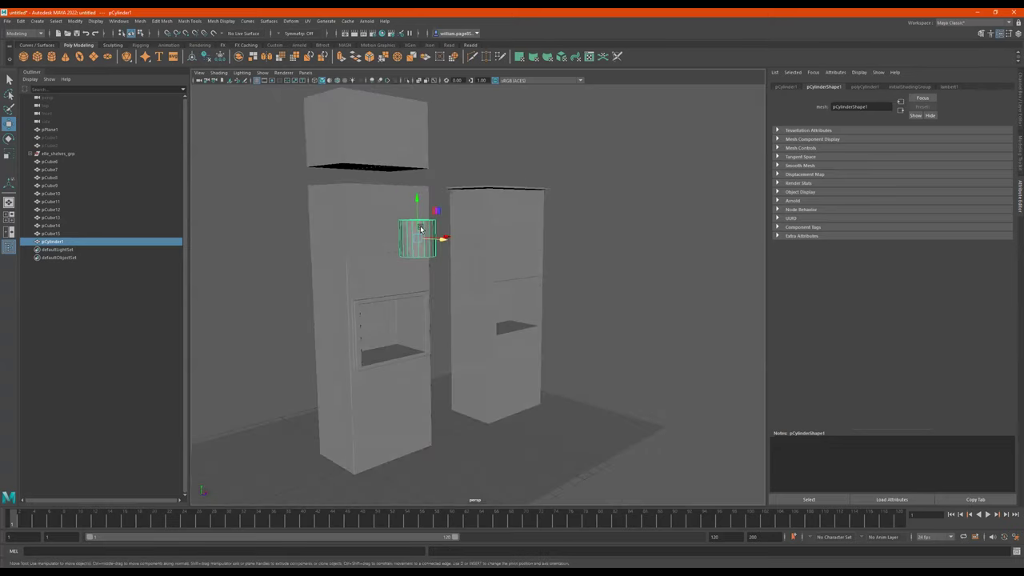
# Stretch the cylinder into a tall column by moving its top vertices up and its bottom vertices down.
pyautogui.moveTo(414, 228); pyautogui.dragTo(352, 224, button='right')
pyautogui.moveTo(389, 224); pyautogui.dragTo(414, 43)
pyautogui.keyDown('alt'); pyautogui.moveTo(467, 183); pyautogui.dragTo(468, 281, button='middle'); pyautogui.keyUp('alt')
pyautogui.moveTo(478, 301); pyautogui.dragTo(390, 366)
pyautogui.moveTo(416, 322); pyautogui.dragTo(418, 448)
pyautogui.moveTo(420, 255); pyautogui.dragTo(558, 172, button='right')
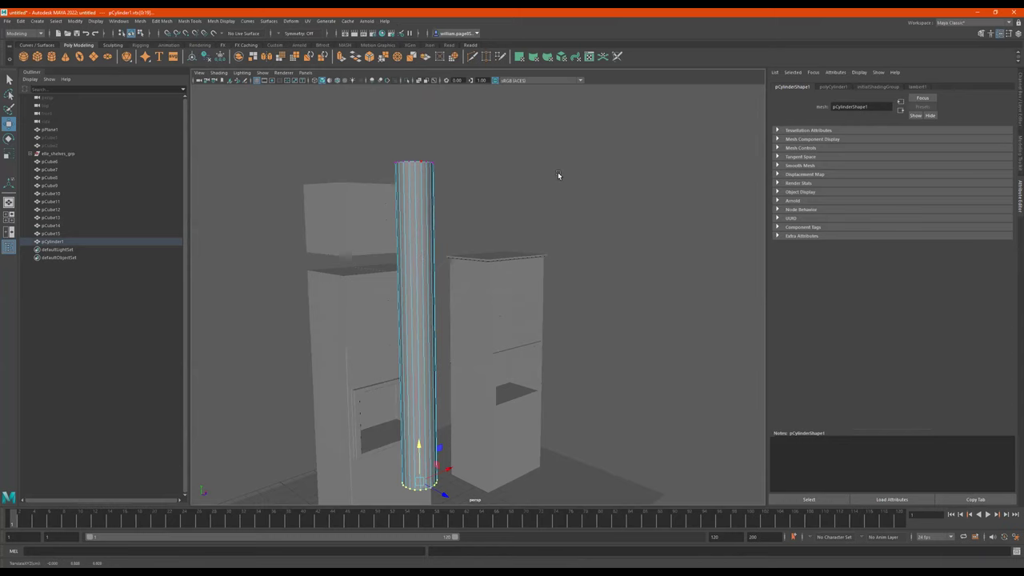
# Try raising the axis subdivisions of the stretched cylinder in its creation history.
pyautogui.keyDown('alt'); pyautogui.moveTo(557, 172); pyautogui.dragTo(447, 193); pyautogui.keyUp('alt')
pyautogui.keyDown('alt'); pyautogui.moveTo(447, 193); pyautogui.dragTo(517, 216, button='right'); pyautogui.keyUp('alt')
pyautogui.keyDown('alt'); pyautogui.moveTo(404, 160); pyautogui.dragTo(480, 240, button='middle'); pyautogui.keyUp('alt')
pyautogui.keyDown('alt'); pyautogui.moveTo(448, 213); pyautogui.dragTo(505, 309, button='right'); pyautogui.keyUp('alt')
pyautogui.keyDown('alt'); pyautogui.moveTo(526, 342); pyautogui.dragTo(504, 264, button='middle'); pyautogui.keyUp('alt')
pyautogui.keyDown('alt'); pyautogui.moveTo(503, 261); pyautogui.dragTo(468, 264); pyautogui.keyUp('alt')
pyautogui.keyDown('alt'); pyautogui.moveTo(427, 166); pyautogui.dragTo(550, 164, button='right'); pyautogui.keyUp('alt')
pyautogui.keyDown('alt'); pyautogui.moveTo(549, 164); pyautogui.dragTo(558, 247, button='middle'); pyautogui.keyUp('alt')
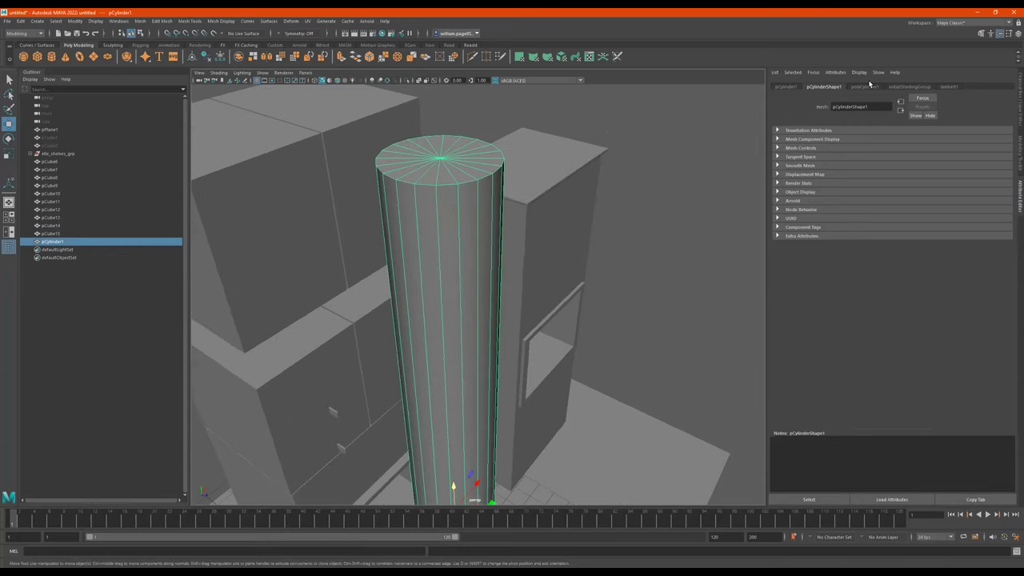
pyautogui.click(866, 87)
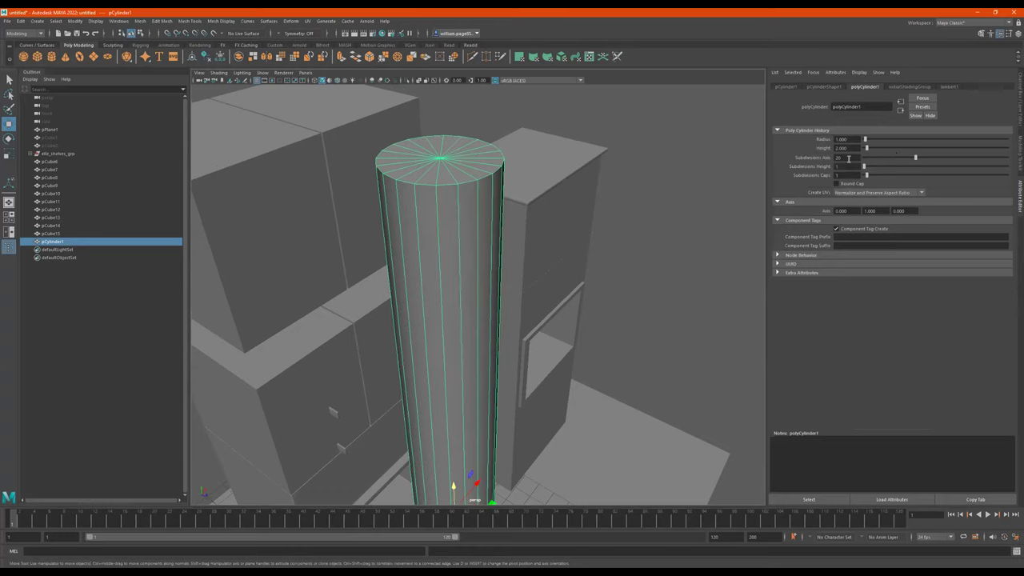
pyautogui.moveTo(916, 158); pyautogui.dragTo(926, 159)
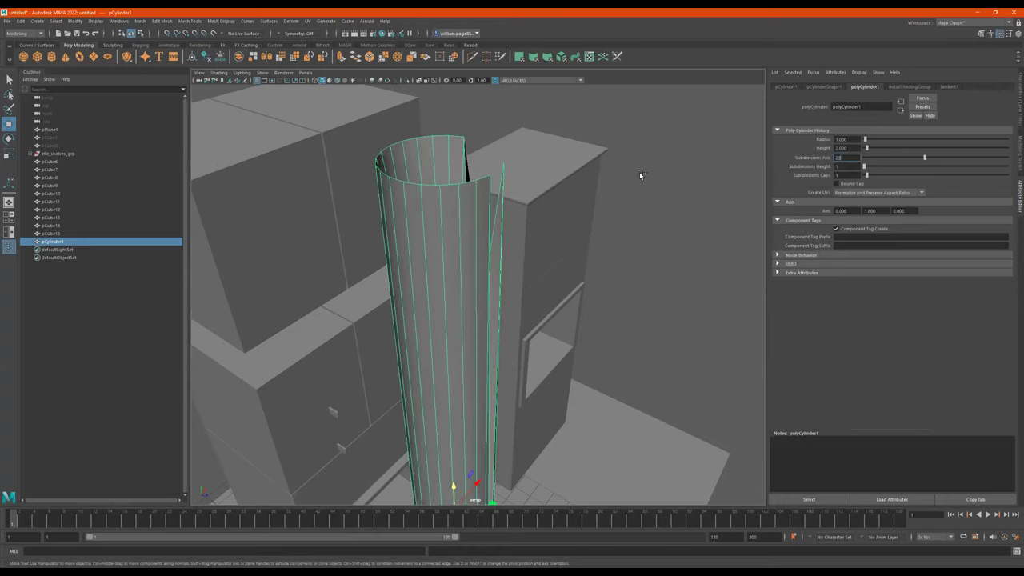
pyautogui.keyDown('alt'); pyautogui.moveTo(633, 185); pyautogui.dragTo(608, 178, button='right'); pyautogui.keyUp('alt')
pyautogui.keyDown('alt'); pyautogui.moveTo(608, 179); pyautogui.dragTo(620, 97, button='middle'); pyautogui.keyUp('alt')
# Undo the subdivision change and the vertex moves, and return the short cylinder to object mode.
pyautogui.hotkey('ctrl', 'z')
pyautogui.hotkey('ctrl', 'z')
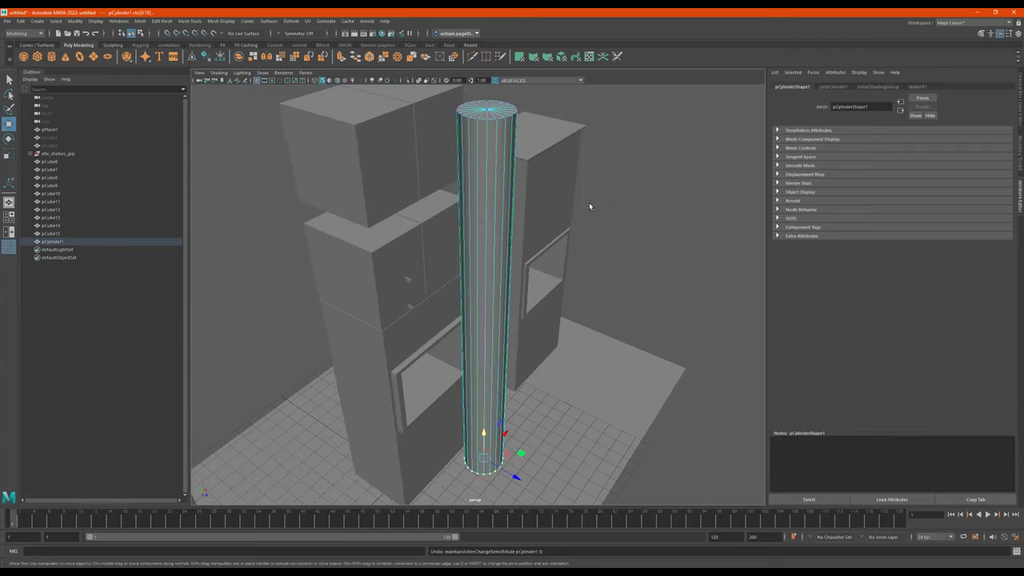
pyautogui.scroll(-4, 596, 220)
pyautogui.keyDown('alt'); pyautogui.moveTo(598, 225); pyautogui.dragTo(597, 210, button='middle'); pyautogui.keyUp('alt')
pyautogui.hotkey('ctrl', 'z')
pyautogui.hotkey('ctrl', 'z')
pyautogui.hotkey('ctrl', 'z')
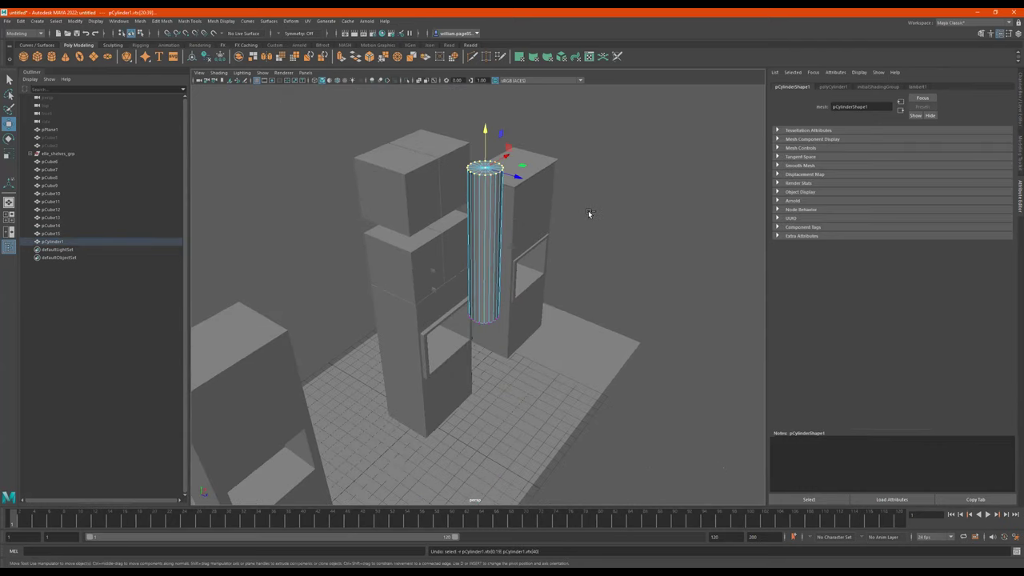
pyautogui.hotkey('ctrl', 'z')
pyautogui.keyDown('alt'); pyautogui.moveTo(462, 305); pyautogui.dragTo(520, 298, button='right'); pyautogui.keyUp('alt')
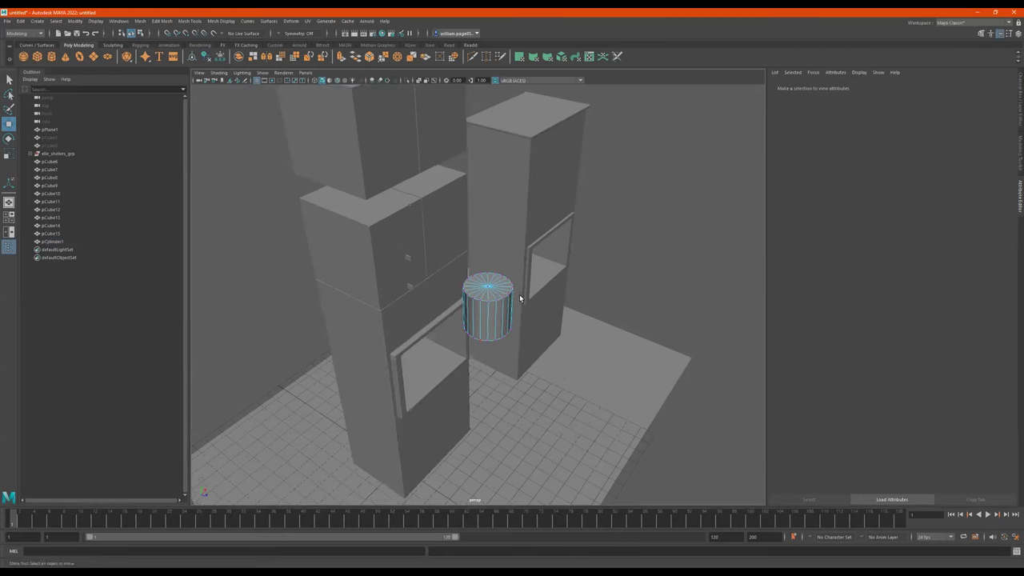
pyautogui.press('F8')
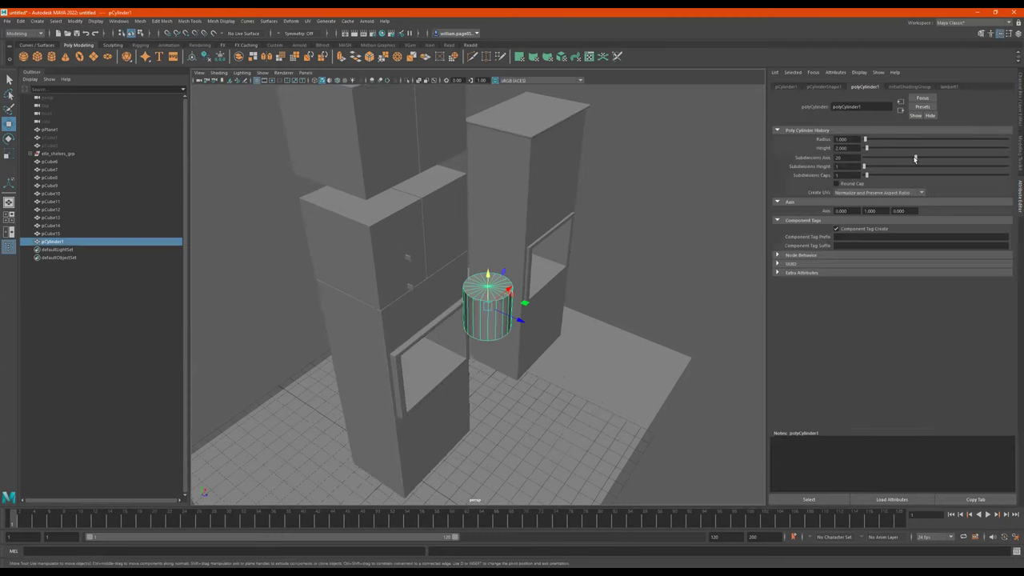
# Try a higher number of axis subdivisions on the unstretched cylinder, and undo the change.
pyautogui.moveTo(919, 158); pyautogui.dragTo(951, 163)
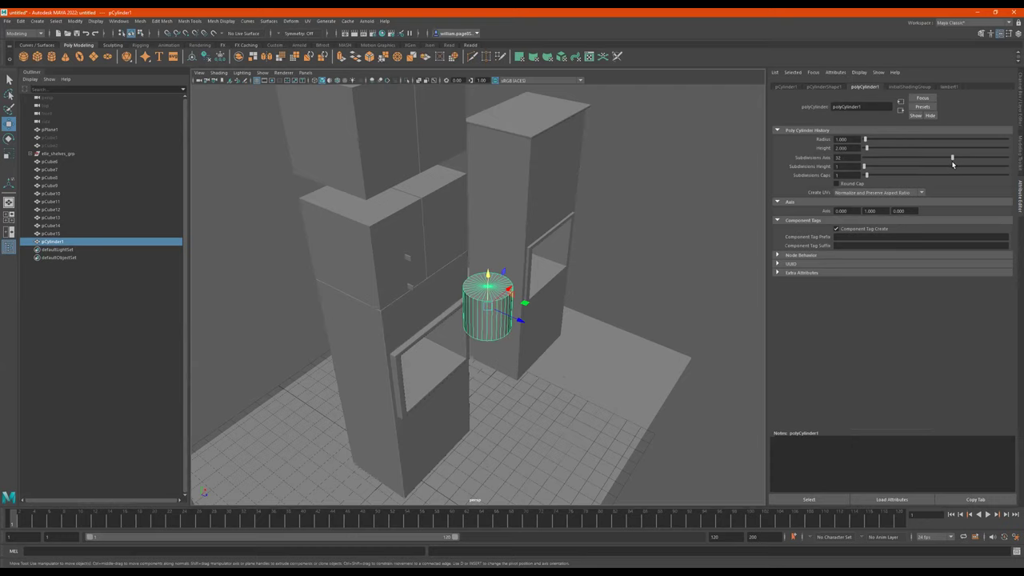
pyautogui.keyDown('alt'); pyautogui.moveTo(447, 275); pyautogui.dragTo(552, 253, button='right'); pyautogui.keyUp('alt')
pyautogui.keyDown('alt'); pyautogui.moveTo(599, 256); pyautogui.dragTo(583, 236, button='middle'); pyautogui.keyUp('alt')
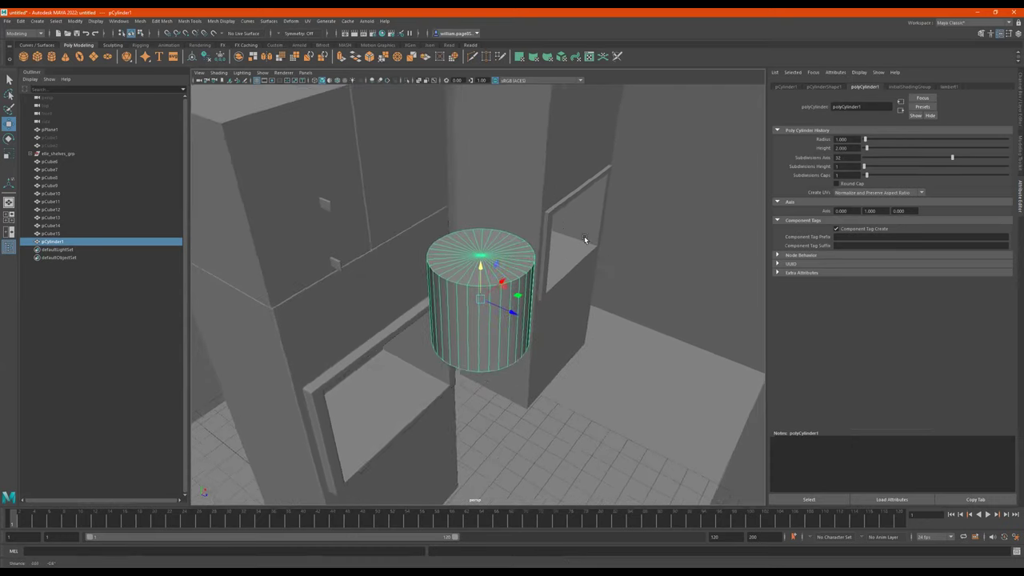
pyautogui.keyDown('alt'); pyautogui.moveTo(621, 263); pyautogui.dragTo(598, 257); pyautogui.keyUp('alt')
pyautogui.hotkey('ctrl', 'z')
# Duplicate the cylinder and move the copy straight up above the original.
pyautogui.keyDown('alt'); pyautogui.moveTo(604, 266); pyautogui.dragTo(504, 266, button='right'); pyautogui.keyUp('alt')
pyautogui.keyDown('alt'); pyautogui.moveTo(518, 277); pyautogui.dragTo(539, 287); pyautogui.keyUp('alt')
pyautogui.hotkey('ctrl', 'd')
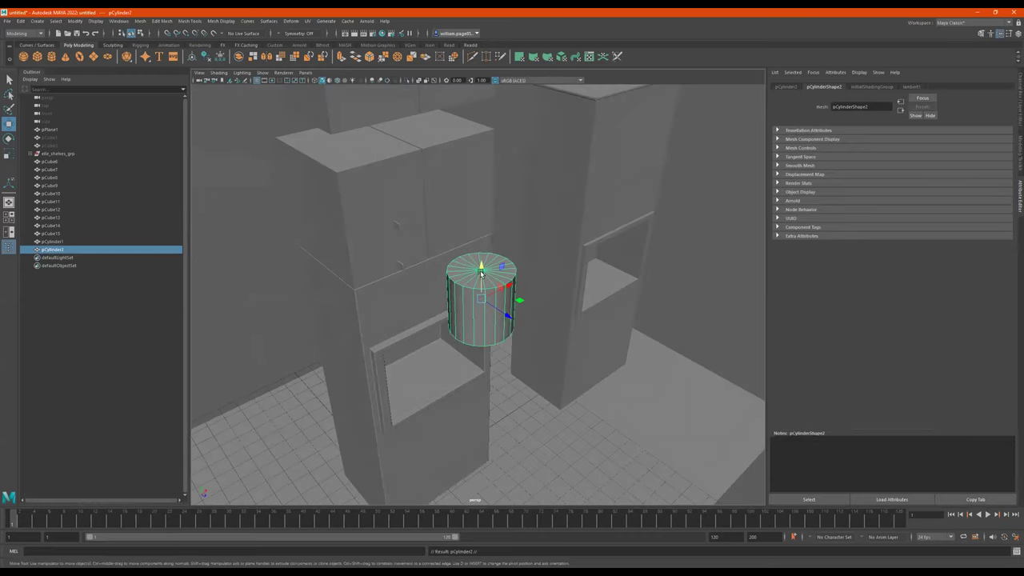
pyautogui.moveTo(482, 268); pyautogui.dragTo(482, 148)
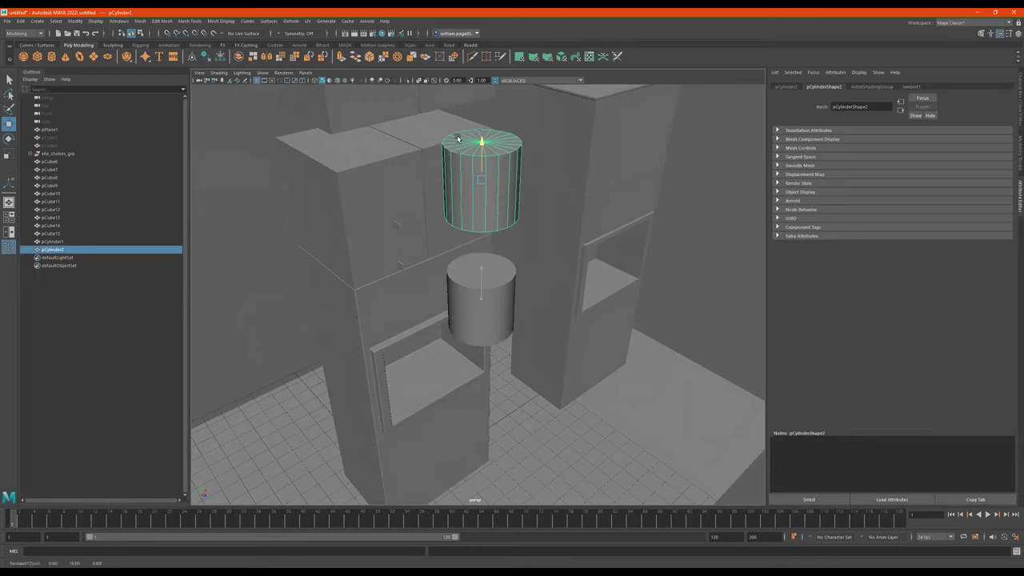
pyautogui.keyDown('alt'); pyautogui.moveTo(453, 259); pyautogui.dragTo(535, 229, button='right'); pyautogui.keyUp('alt')
pyautogui.keyDown('alt'); pyautogui.moveTo(534, 229); pyautogui.dragTo(548, 293, button='middle'); pyautogui.keyUp('alt')
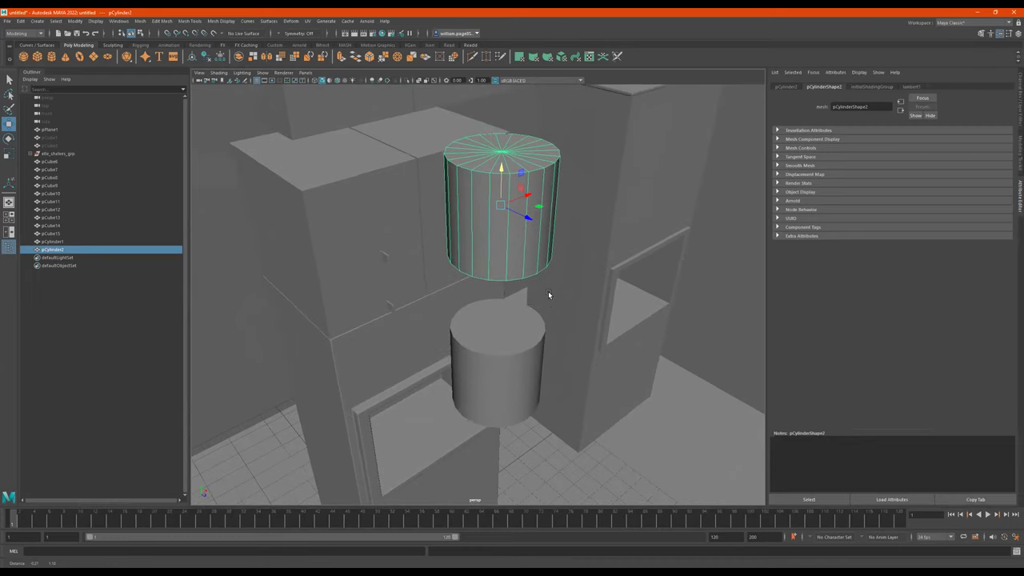
# Set the lower cylinder's axis subdivisions to 60.
pyautogui.click(516, 320)
pyautogui.keyDown('alt'); pyautogui.moveTo(517, 322); pyautogui.dragTo(516, 282); pyautogui.keyUp('alt')
pyautogui.keyDown('alt'); pyautogui.moveTo(516, 304); pyautogui.dragTo(621, 347, button='right'); pyautogui.keyUp('alt')
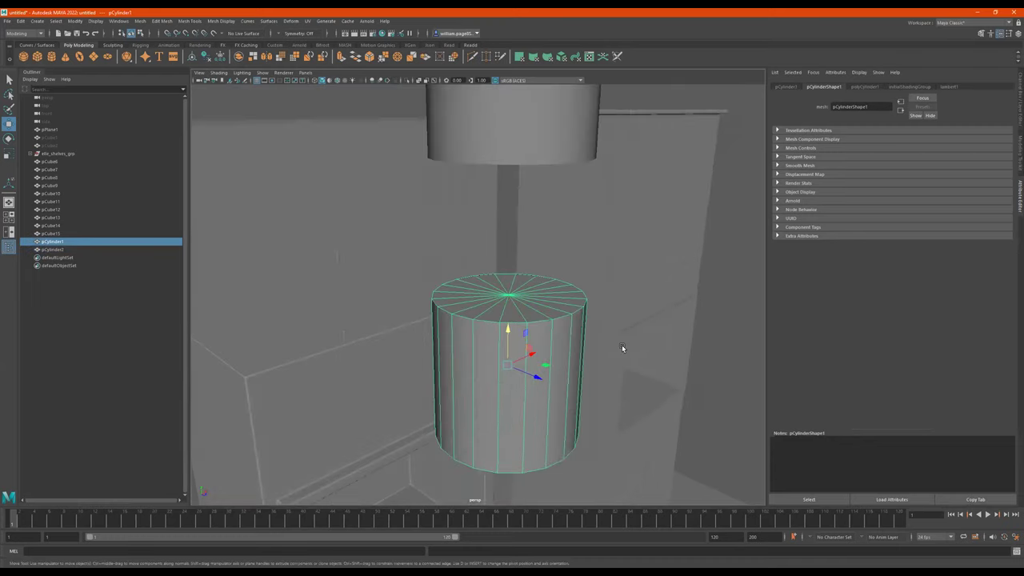
pyautogui.keyDown('alt'); pyautogui.moveTo(604, 243); pyautogui.dragTo(598, 284); pyautogui.keyUp('alt')
pyautogui.keyDown('alt'); pyautogui.moveTo(599, 283); pyautogui.dragTo(590, 273, button='middle'); pyautogui.keyUp('alt')
pyautogui.click(865, 85)
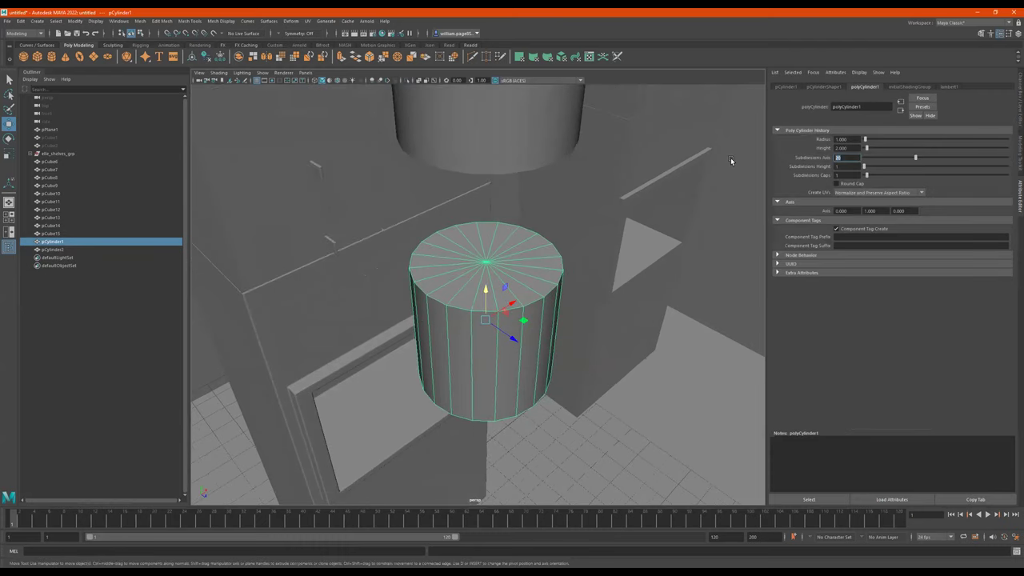
pyautogui.write('60')
pyautogui.press('Return')
# Select the lower cylinder's rim edges and bevel them with a fraction of 0.02.
pyautogui.keyDown('alt'); pyautogui.moveTo(468, 300); pyautogui.dragTo(443, 279); pyautogui.keyUp('alt')
pyautogui.keyDown('alt'); pyautogui.moveTo(443, 278); pyautogui.dragTo(493, 194, button='right'); pyautogui.keyUp('alt')
pyautogui.doubleClick(482, 279)
pyautogui.keyDown('alt'); pyautogui.moveTo(509, 318); pyautogui.dragTo(504, 264); pyautogui.keyUp('alt')
pyautogui.keyDown('shift'); pyautogui.click(490, 312); pyautogui.keyUp('shift')
pyautogui.keyDown('alt'); pyautogui.moveTo(534, 245); pyautogui.dragTo(537, 277); pyautogui.keyUp('alt')
pyautogui.keyDown('shift'); pyautogui.moveTo(537, 277); pyautogui.dragTo(572, 270, button='right'); pyautogui.keyUp('shift')
pyautogui.moveTo(633, 305)
pyautogui.mouseDown()
pyautogui.moveTo(610, 303)
pyautogui.moveTo(629, 305)
pyautogui.mouseUp()
pyautogui.moveTo(631, 304); pyautogui.dragTo(628, 304, button='middle')
pyautogui.moveTo(630, 305); pyautogui.dragTo(591, 304)
pyautogui.moveTo(591, 304); pyautogui.dragTo(593, 302, button='middle')
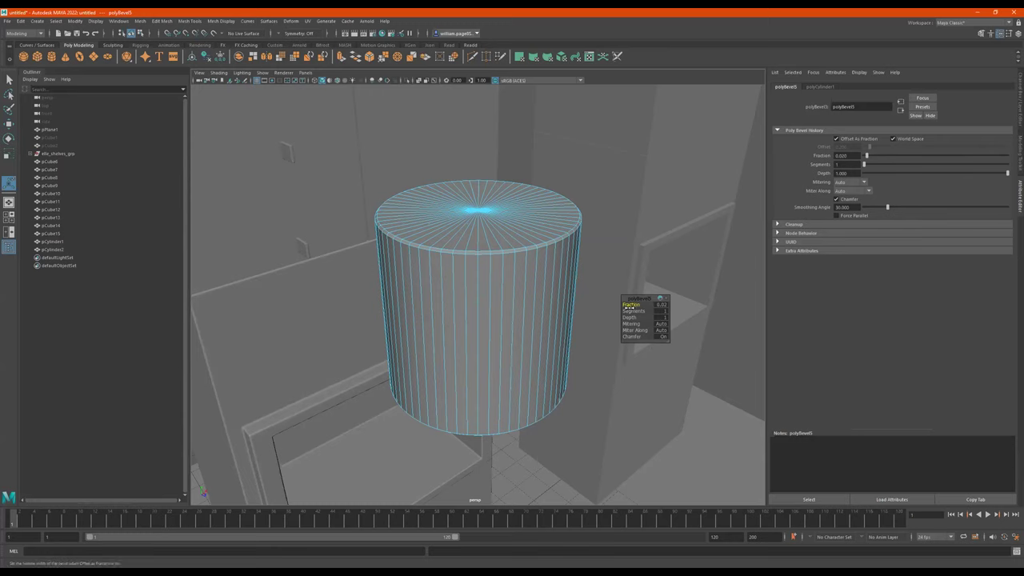
# Increase the rim bevel's segment count, leave the bevel settings and clear the selection.
pyautogui.click(633, 311)
pyautogui.moveTo(632, 311); pyautogui.dragTo(639, 311, button='middle')
pyautogui.press('q')
pyautogui.click(738, 297)
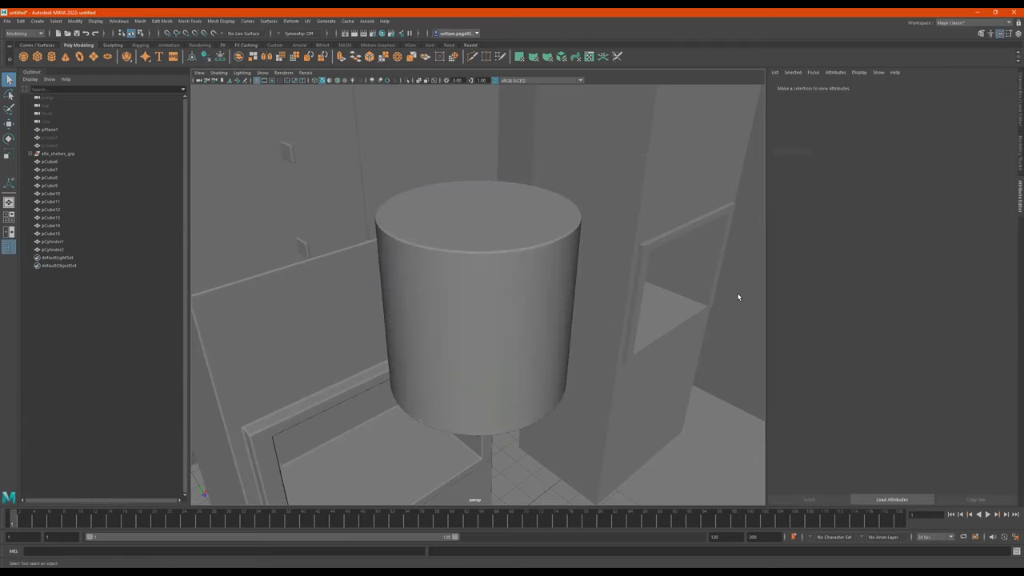
# Examine the upper and lower cylinders and their rim edges from above.
pyautogui.moveTo(473, 297)
pyautogui.keyDown('alt'); pyautogui.mouseDown()
pyautogui.moveTo(466, 288)
pyautogui.moveTo(475, 298)
pyautogui.mouseUp(); pyautogui.keyUp('alt')
pyautogui.keyDown('alt'); pyautogui.moveTo(517, 282); pyautogui.dragTo(459, 295, button='right'); pyautogui.keyUp('alt')
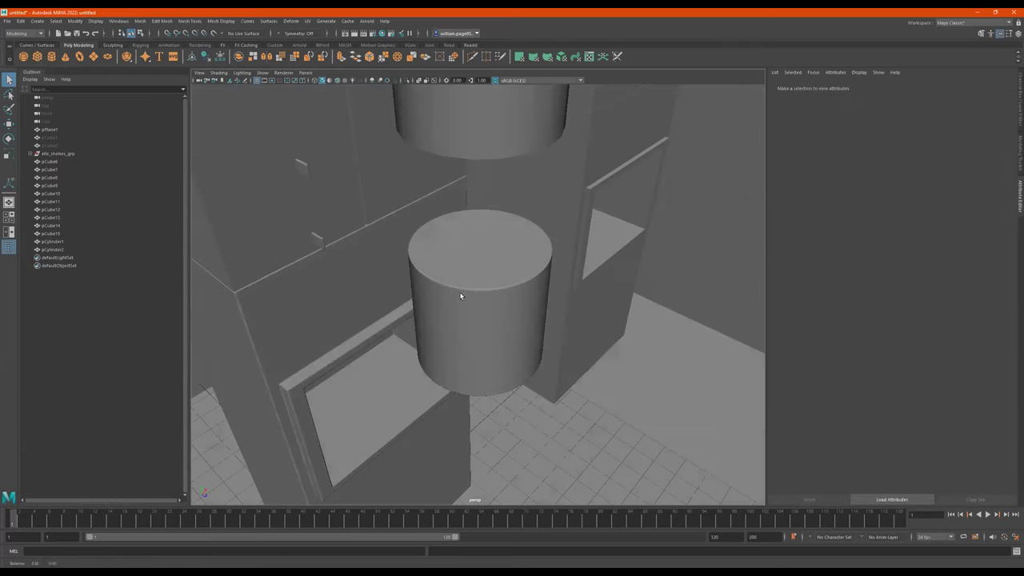
pyautogui.click(474, 273)
pyautogui.keyDown('alt'); pyautogui.moveTo(508, 267); pyautogui.dragTo(514, 288); pyautogui.keyUp('alt')
pyautogui.click(686, 265)
pyautogui.keyDown('alt'); pyautogui.moveTo(594, 225); pyautogui.dragTo(592, 313); pyautogui.keyUp('alt')
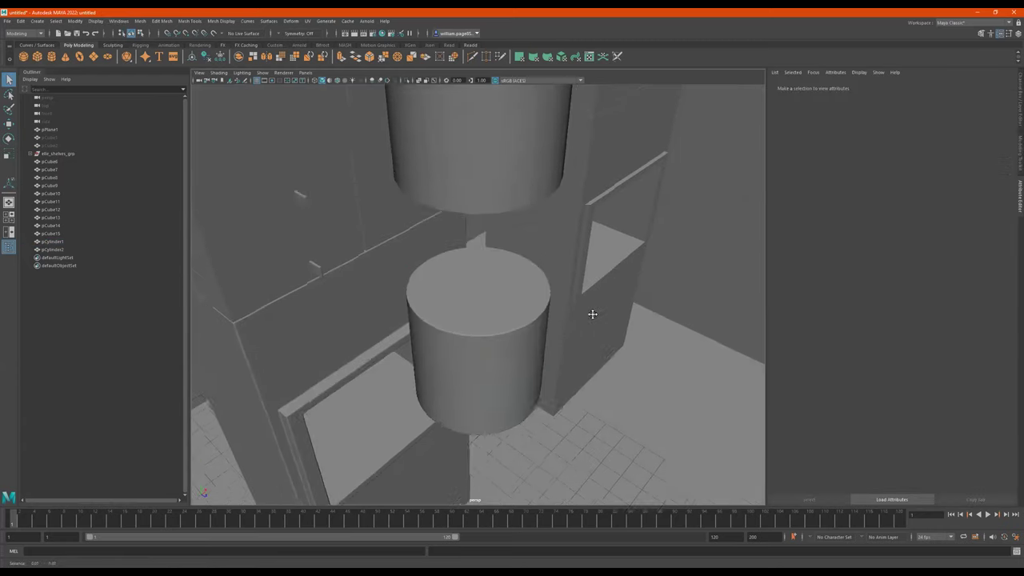
pyautogui.keyDown('alt'); pyautogui.moveTo(496, 94); pyautogui.dragTo(514, 221, button='middle'); pyautogui.keyUp('alt')
# Bevel the top and bottom rim edges of the upper cylinder.
pyautogui.click(514, 222)
pyautogui.keyDown('alt'); pyautogui.moveTo(564, 214); pyautogui.dragTo(563, 219); pyautogui.keyUp('alt')
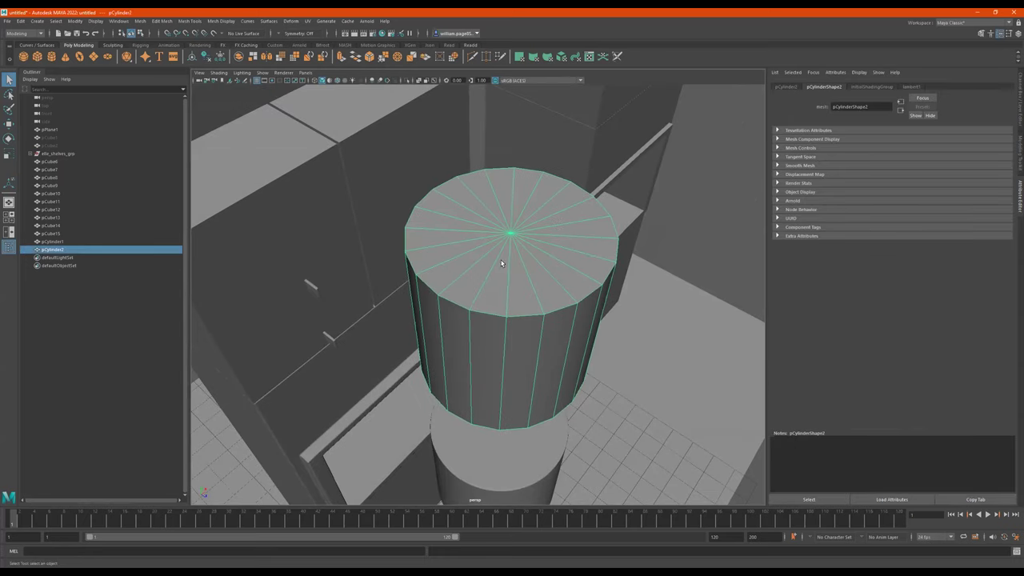
pyautogui.keyDown('alt'); pyautogui.moveTo(523, 291); pyautogui.dragTo(516, 292); pyautogui.keyUp('alt')
pyautogui.keyDown('alt'); pyautogui.moveTo(501, 210); pyautogui.dragTo(538, 197, button='right'); pyautogui.keyUp('alt')
pyautogui.keyDown('alt'); pyautogui.moveTo(537, 197); pyautogui.dragTo(542, 211, button='middle'); pyautogui.keyUp('alt')
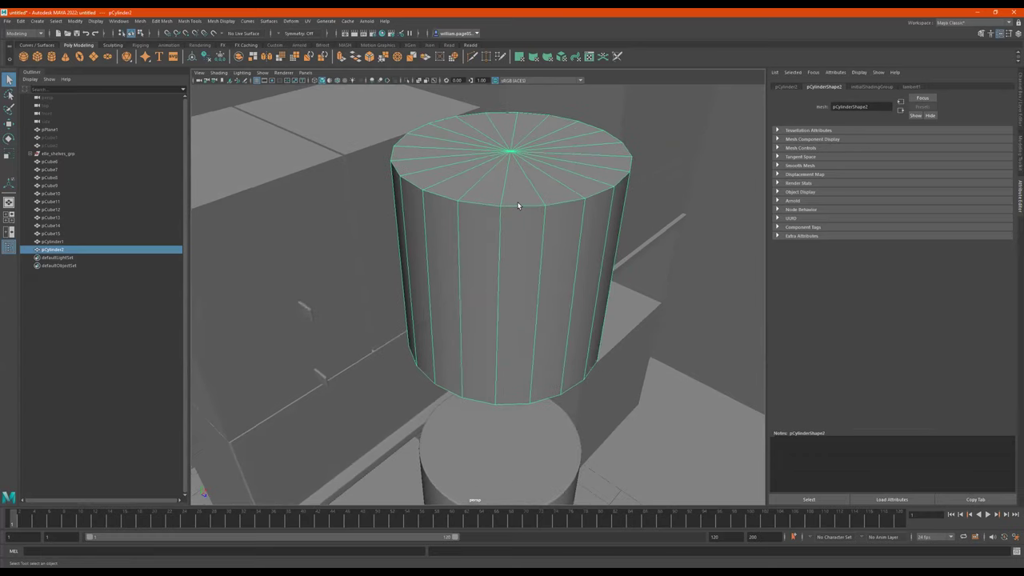
pyautogui.moveTo(528, 128); pyautogui.dragTo(527, 108, button='right')
pyautogui.keyDown('alt'); pyautogui.moveTo(532, 256); pyautogui.dragTo(509, 225); pyautogui.keyUp('alt')
pyautogui.keyDown('shift'); pyautogui.moveTo(509, 224); pyautogui.dragTo(554, 218, button='right'); pyautogui.keyUp('shift')
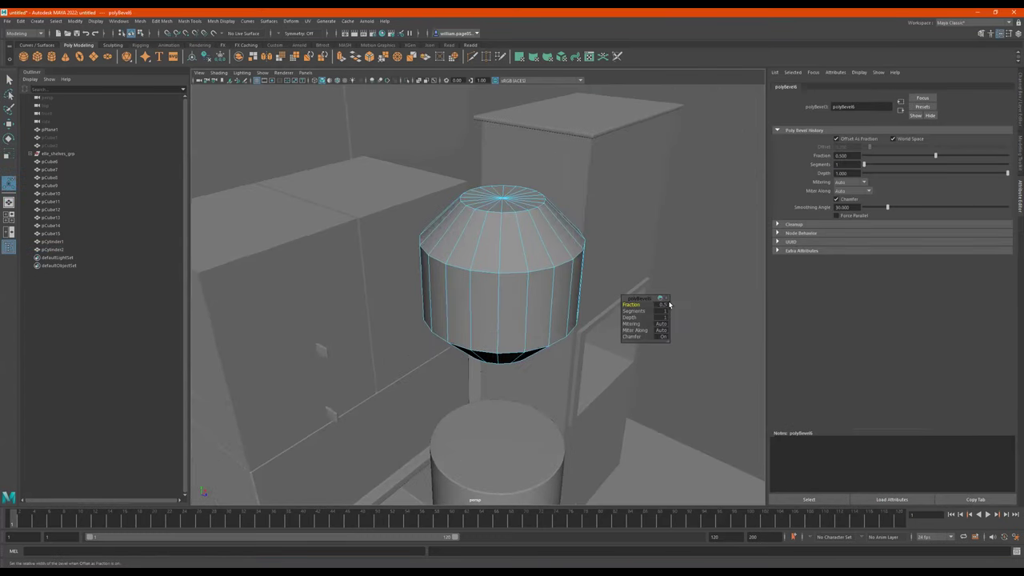
# Tighten the upper cylinder's bevel by lowering its fraction and raising its number of segments.
pyautogui.moveTo(630, 304); pyautogui.dragTo(619, 304)
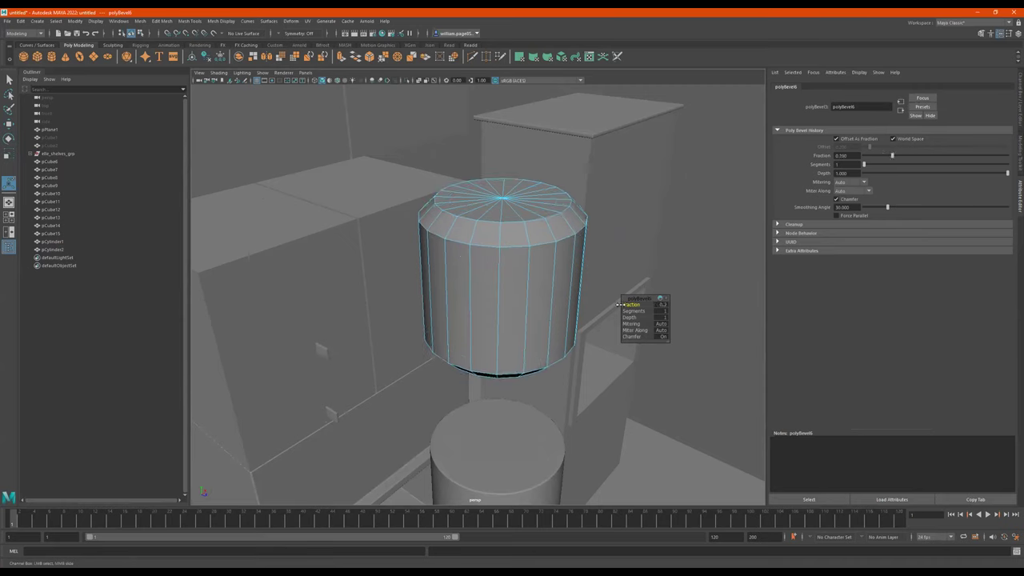
pyautogui.click(662, 305)
pyautogui.click(659, 311)
pyautogui.keyDown('alt'); pyautogui.moveTo(536, 243); pyautogui.dragTo(546, 264); pyautogui.keyUp('alt')
pyautogui.moveTo(638, 304); pyautogui.dragTo(628, 305)
pyautogui.keyDown('alt'); pyautogui.moveTo(529, 279); pyautogui.dragTo(603, 287, button='right'); pyautogui.keyUp('alt')
pyautogui.moveTo(627, 310); pyautogui.dragTo(636, 310)
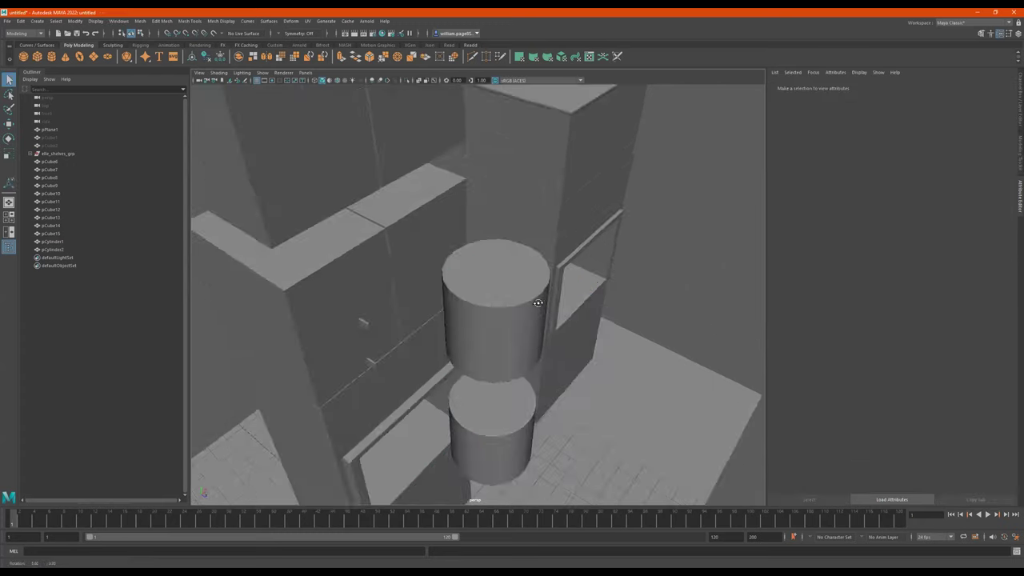
# Compare the upper cylinder's beveled rim and side divisions with those of the lower cylinder.
pyautogui.keyDown('alt'); pyautogui.moveTo(539, 297); pyautogui.dragTo(555, 281); pyautogui.keyUp('alt')
pyautogui.click(555, 282)
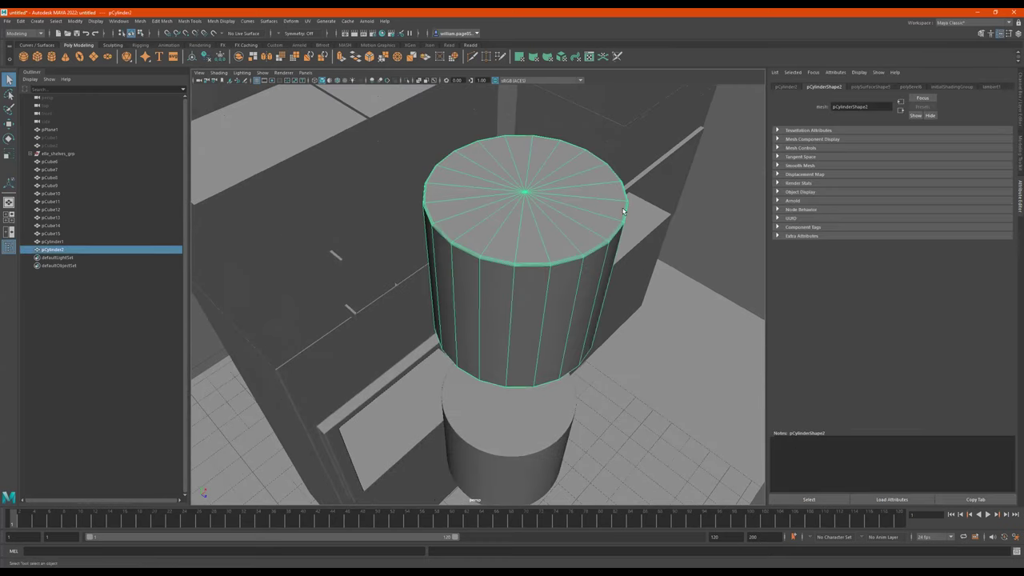
pyautogui.keyDown('alt'); pyautogui.moveTo(566, 328); pyautogui.dragTo(565, 282); pyautogui.keyUp('alt')
pyautogui.click(526, 380)
pyautogui.keyDown('alt'); pyautogui.moveTo(534, 397); pyautogui.dragTo(534, 409); pyautogui.keyUp('alt')
pyautogui.keyDown('alt'); pyautogui.moveTo(544, 365); pyautogui.dragTo(525, 417, button='middle'); pyautogui.keyUp('alt')
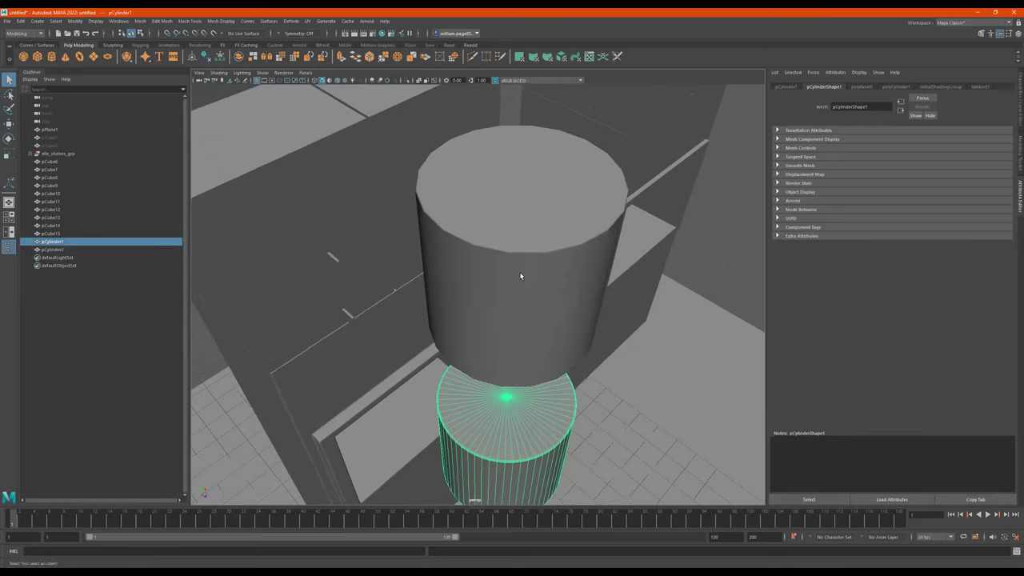
pyautogui.click(521, 275)
pyautogui.keyDown('alt'); pyautogui.moveTo(532, 270); pyautogui.dragTo(552, 308, button='right'); pyautogui.keyUp('alt')
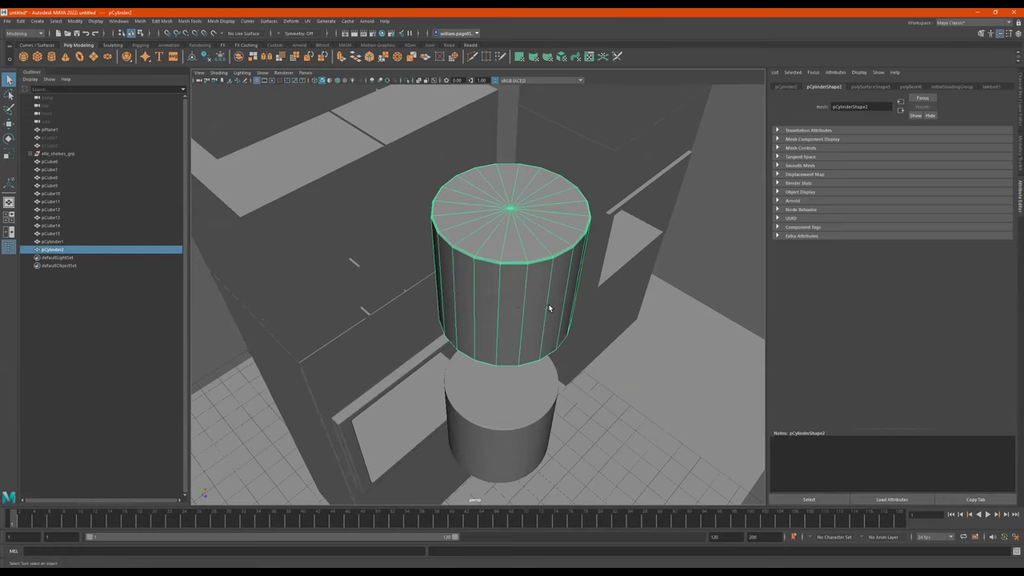
pyautogui.keyDown('alt'); pyautogui.moveTo(523, 250); pyautogui.dragTo(587, 238, button='right'); pyautogui.keyUp('alt')
pyautogui.keyDown('alt'); pyautogui.moveTo(566, 233); pyautogui.dragTo(550, 280, button='middle'); pyautogui.keyUp('alt')
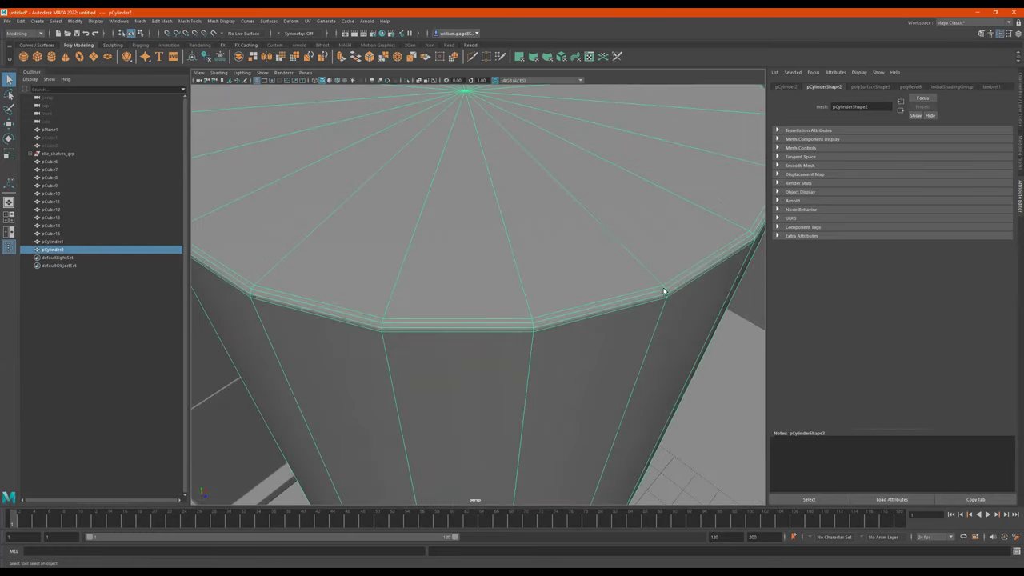
pyautogui.press('f')
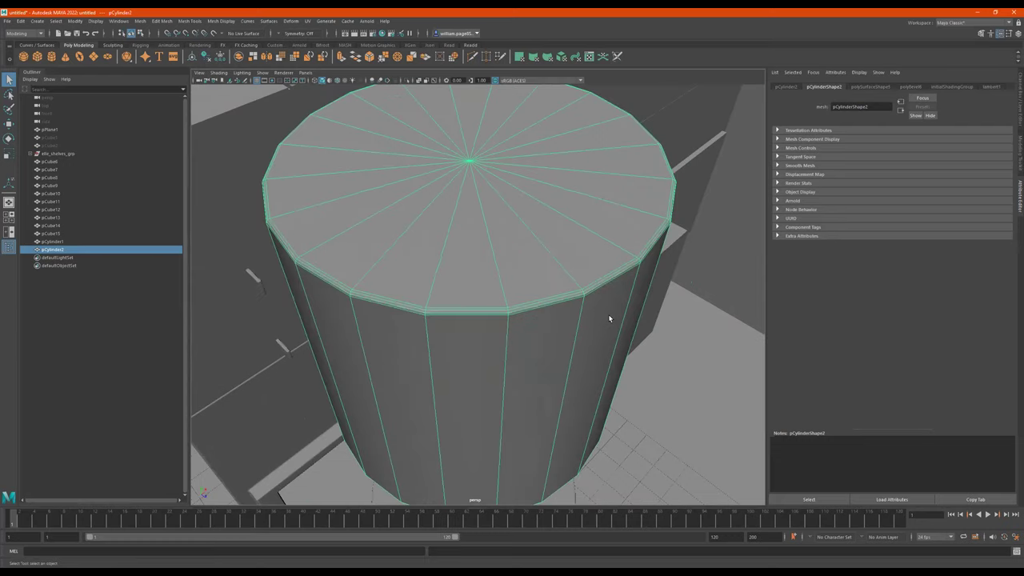
# Preview the upper cylinder with mesh smoothing, inspect its shape, and return it to the unsmoothed display.
pyautogui.press('3')
pyautogui.click(726, 262)
pyautogui.keyDown('alt'); pyautogui.moveTo(707, 271); pyautogui.dragTo(542, 315, button='right'); pyautogui.keyUp('alt')
pyautogui.keyDown('alt'); pyautogui.moveTo(525, 325); pyautogui.dragTo(537, 250); pyautogui.keyUp('alt')
pyautogui.keyDown('alt'); pyautogui.moveTo(537, 250); pyautogui.dragTo(550, 283, button='right'); pyautogui.keyUp('alt')
pyautogui.keyDown('alt'); pyautogui.moveTo(550, 283); pyautogui.dragTo(521, 254); pyautogui.keyUp('alt')
pyautogui.click(511, 258)
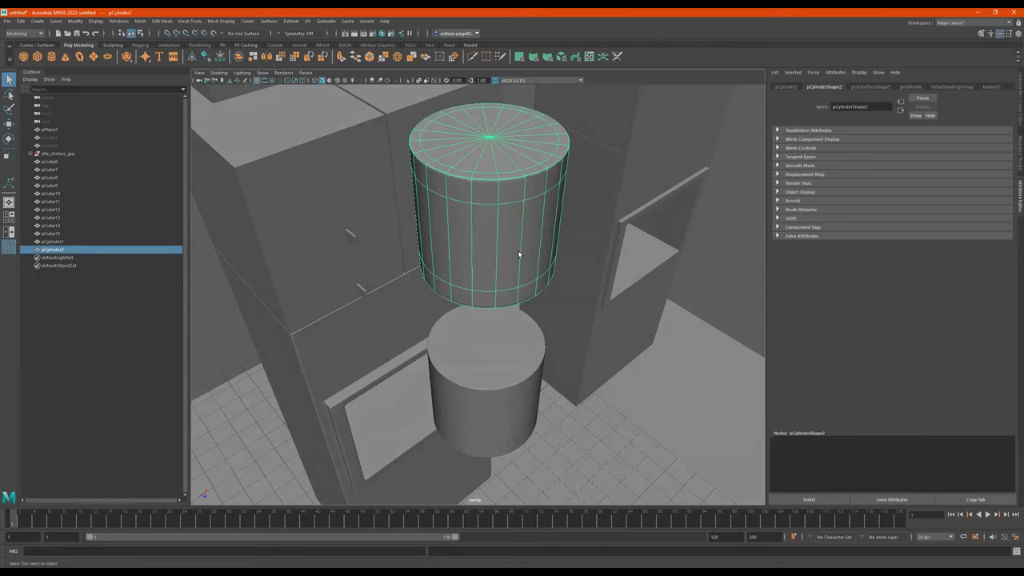
pyautogui.press('2')
pyautogui.press('3')
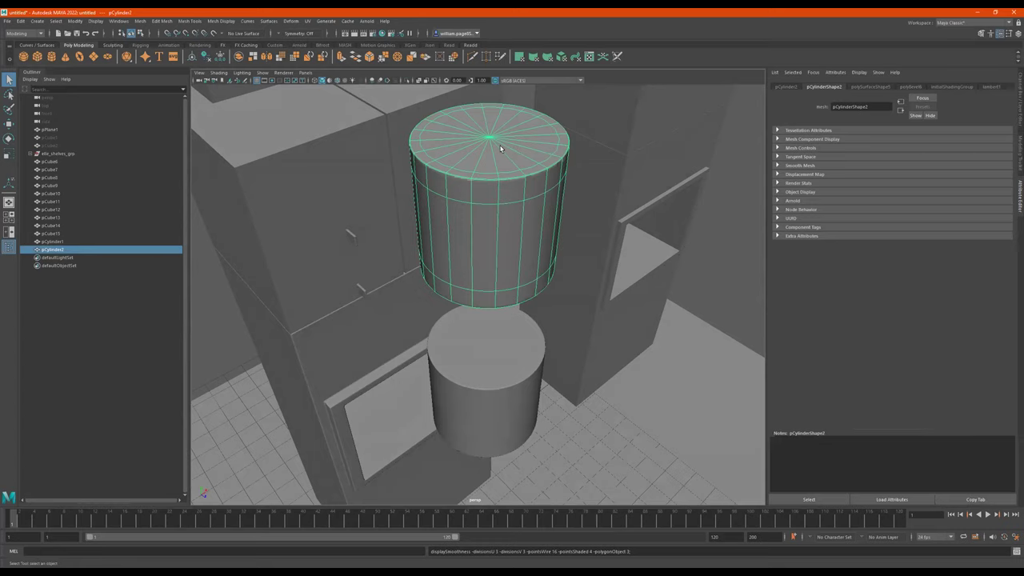
pyautogui.scroll(-5, 588, 218)
pyautogui.moveTo(530, 220)
pyautogui.keyDown('alt'); pyautogui.mouseDown()
pyautogui.moveTo(519, 192)
pyautogui.moveTo(485, 166)
pyautogui.moveTo(524, 207)
pyautogui.moveTo(540, 208)
pyautogui.moveTo(483, 200)
pyautogui.moveTo(523, 203)
pyautogui.mouseUp(); pyautogui.keyUp('alt')
pyautogui.press('1')
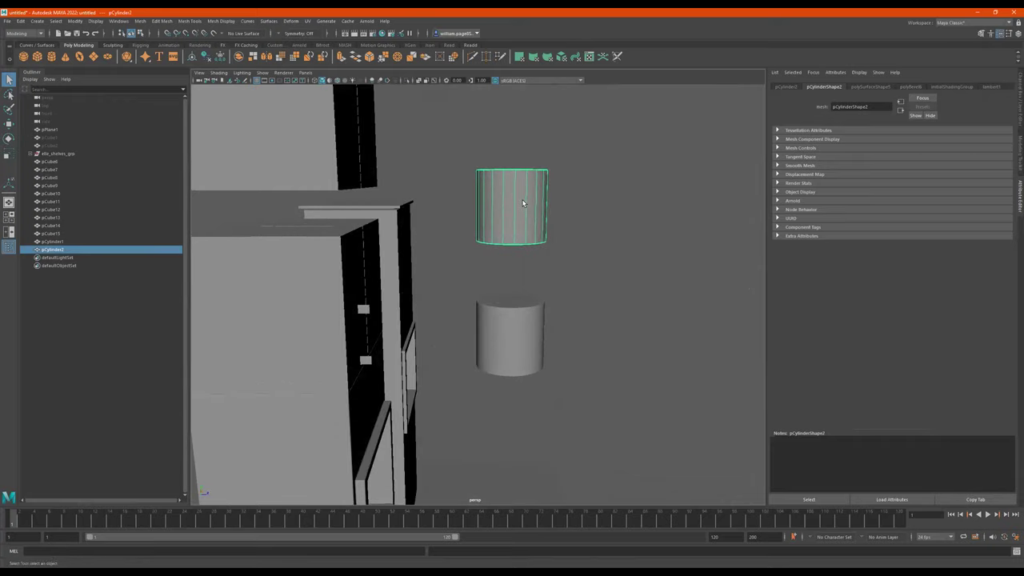
# Select both cylinders and scale them down uniformly.
pyautogui.moveTo(633, 171); pyautogui.dragTo(476, 362)
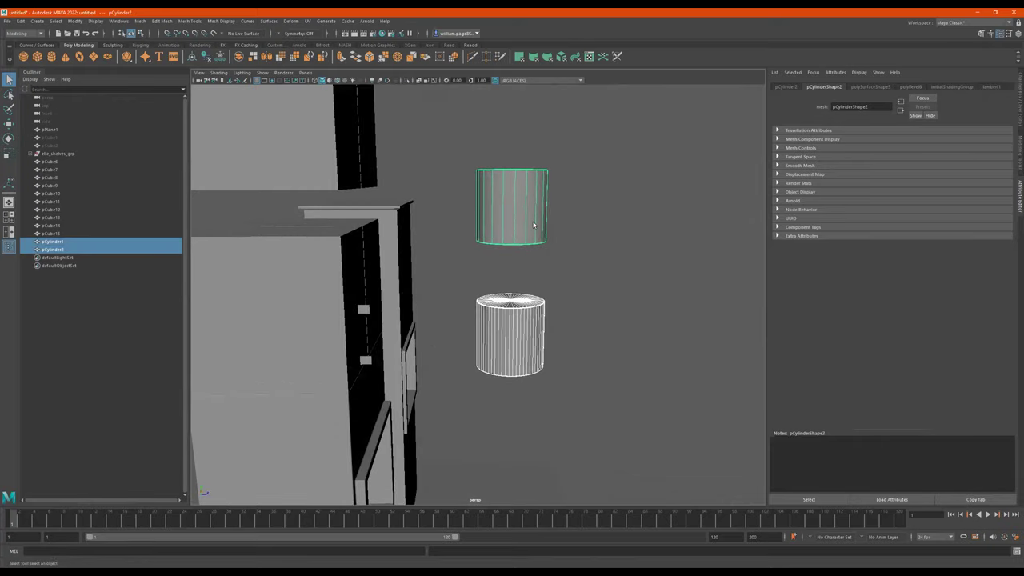
pyautogui.click(626, 165)
pyautogui.moveTo(626, 166); pyautogui.dragTo(510, 372)
pyautogui.press('r')
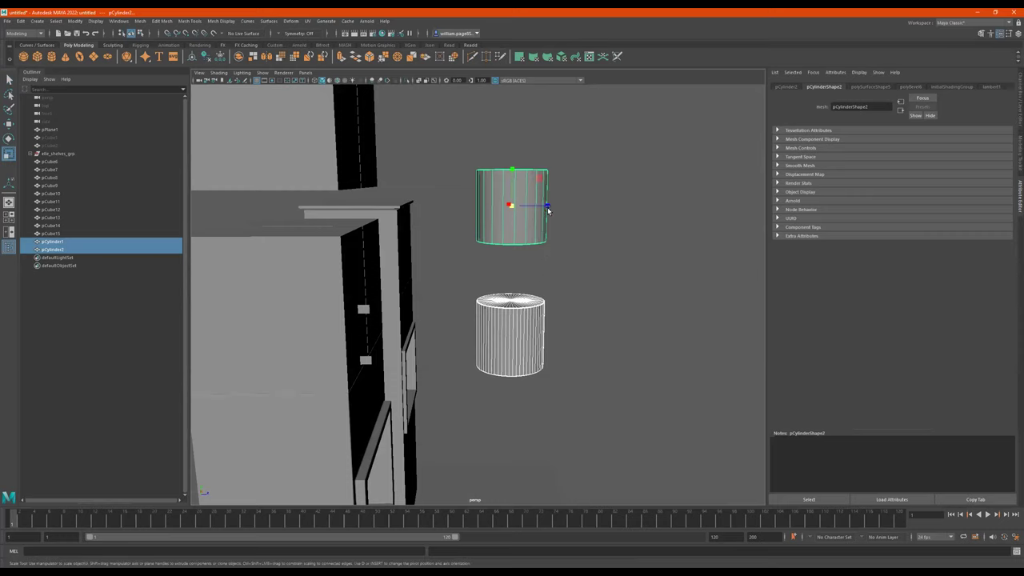
pyautogui.keyDown('alt'); pyautogui.moveTo(553, 230); pyautogui.dragTo(450, 232); pyautogui.keyUp('alt')
pyautogui.keyDown('alt'); pyautogui.moveTo(541, 224); pyautogui.dragTo(604, 248, button='right'); pyautogui.keyUp('alt')
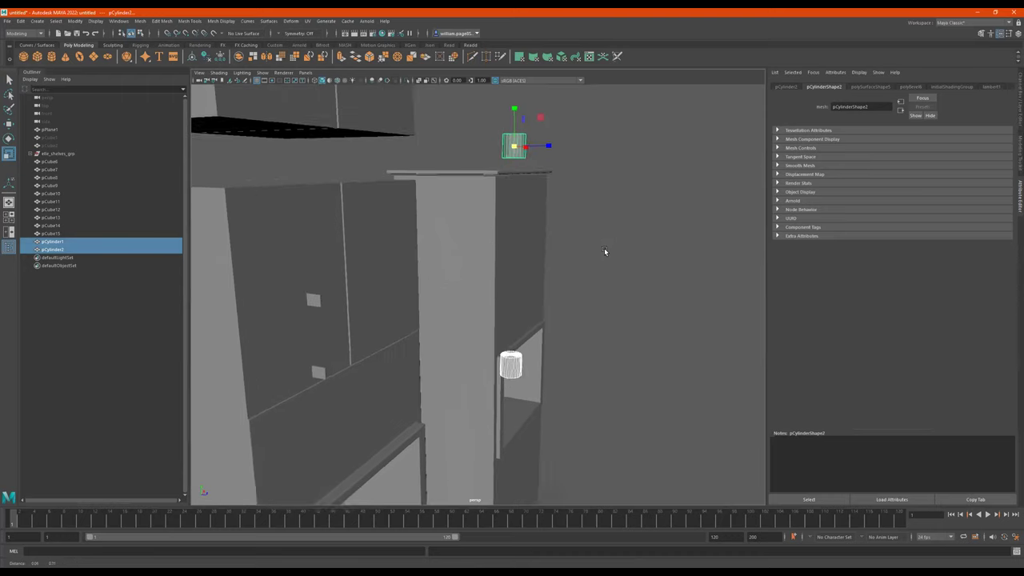
# Stretch the upper cylinder into a long bar by moving its bottom vertices down towards the lower cylinder.
pyautogui.keyDown('alt'); pyautogui.moveTo(606, 249); pyautogui.dragTo(626, 328, button='middle'); pyautogui.keyUp('alt')
pyautogui.keyDown('alt'); pyautogui.moveTo(629, 260); pyautogui.dragTo(699, 240, button='right'); pyautogui.keyUp('alt')
pyautogui.moveTo(604, 241)
pyautogui.keyDown('alt'); pyautogui.mouseDown()
pyautogui.moveTo(589, 242)
pyautogui.moveTo(589, 231)
pyautogui.mouseUp(); pyautogui.keyUp('alt')
pyautogui.moveTo(577, 204); pyautogui.dragTo(537, 205, button='right')
pyautogui.moveTo(633, 211); pyautogui.dragTo(488, 269)
pyautogui.press('w')
pyautogui.moveTo(577, 185); pyautogui.dragTo(567, 510)
pyautogui.keyDown('alt'); pyautogui.moveTo(621, 313); pyautogui.dragTo(558, 322, button='right'); pyautogui.keyUp('alt')
pyautogui.keyDown('alt'); pyautogui.moveTo(558, 321); pyautogui.dragTo(579, 282, button='middle'); pyautogui.keyUp('alt')
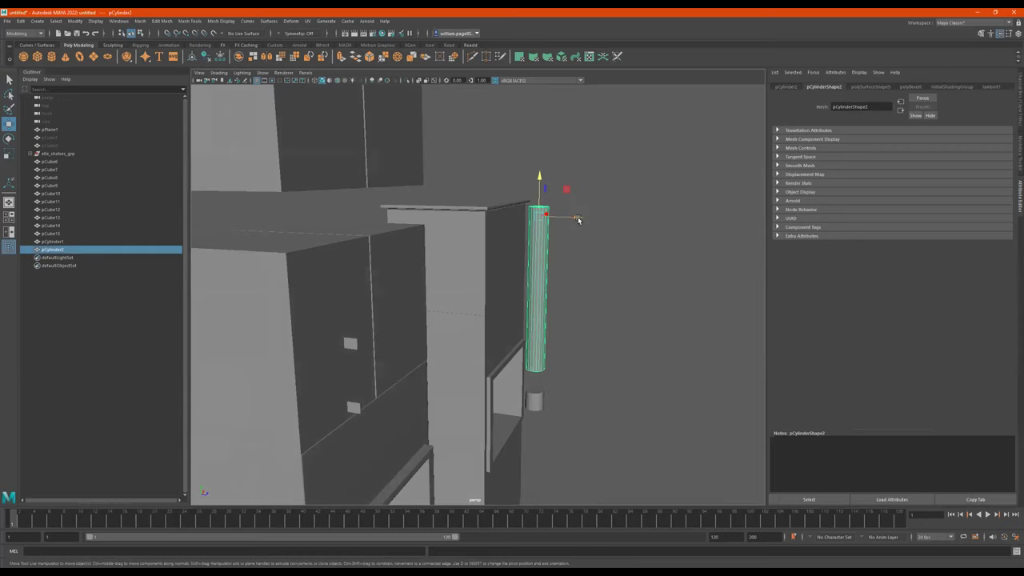
pyautogui.moveTo(578, 219); pyautogui.dragTo(579, 220)
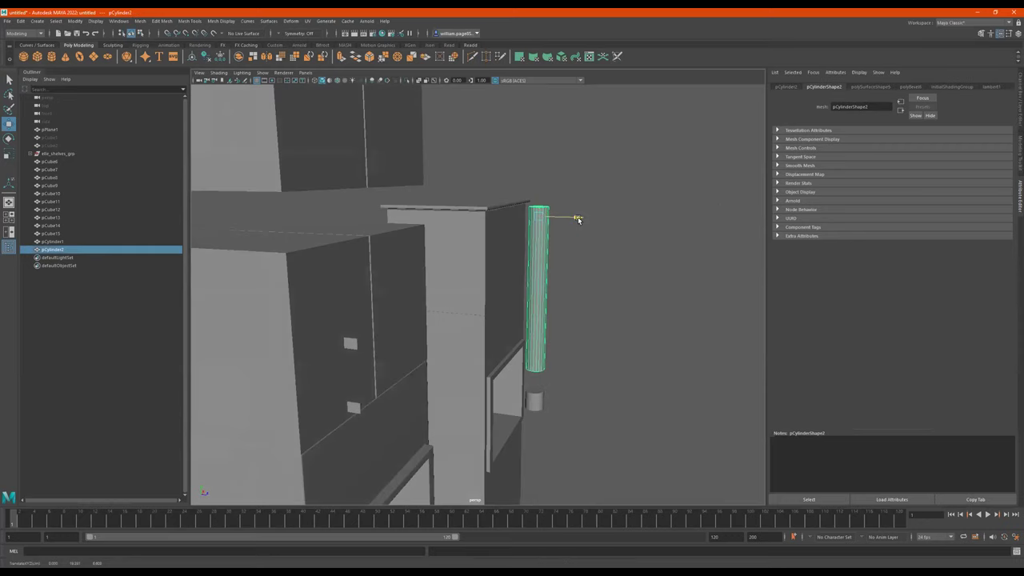
# Delete the small lower cylinder beneath the long bar.
pyautogui.keyDown('alt'); pyautogui.moveTo(597, 291); pyautogui.dragTo(585, 269); pyautogui.keyUp('alt')
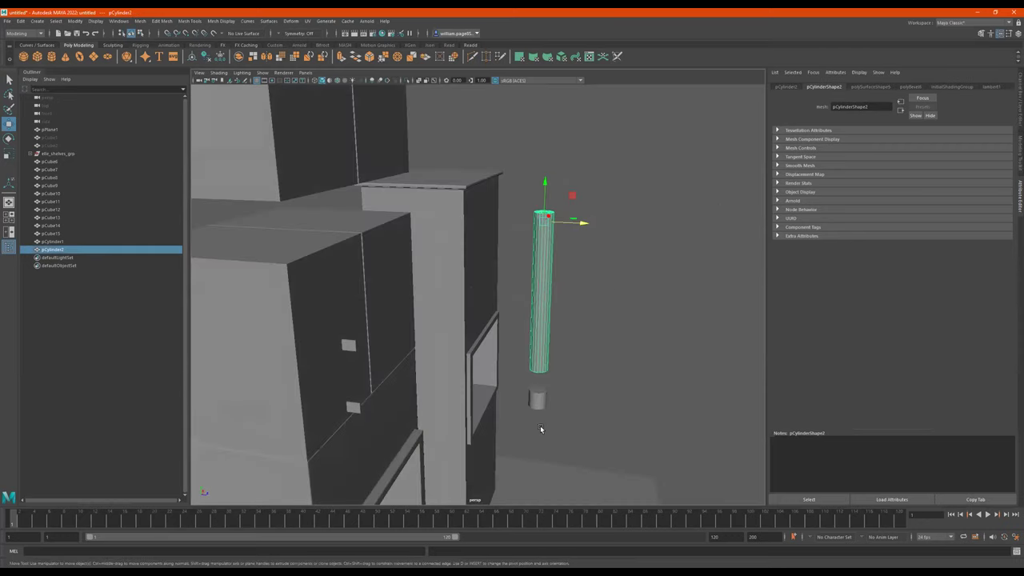
pyautogui.click(536, 399)
pyautogui.press('Delete')
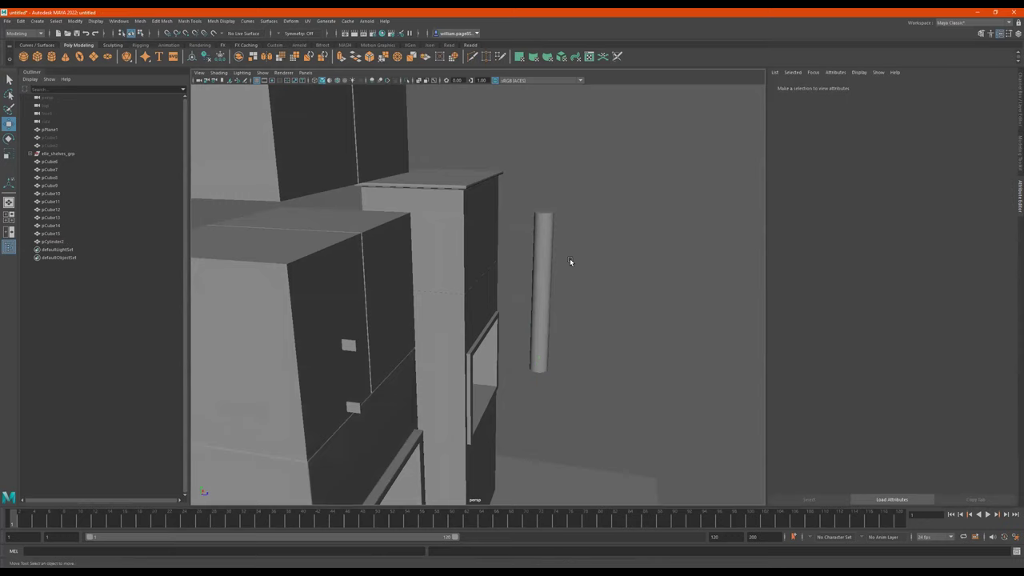
# Move the long cylinder sideways to the front of the cabinet door with the handle mounts.
pyautogui.click(569, 258)
pyautogui.moveTo(581, 225); pyautogui.dragTo(380, 224)
pyautogui.keyDown('alt'); pyautogui.moveTo(415, 258); pyautogui.dragTo(357, 249); pyautogui.keyUp('alt')
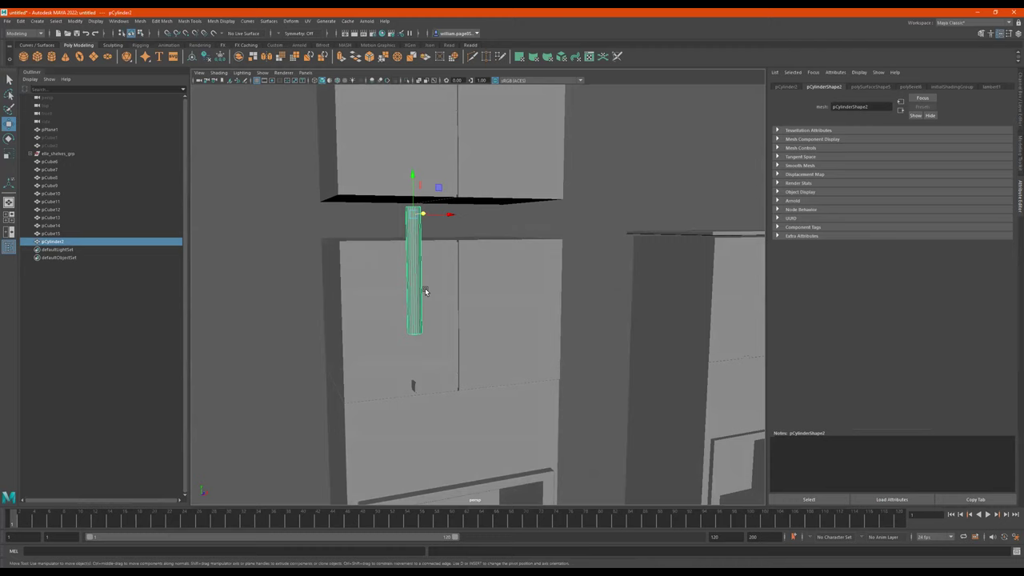
# In the side view, scale the cylinder down uniformly and place it against the outer ends of the two handle mounts.
pyautogui.press('space')
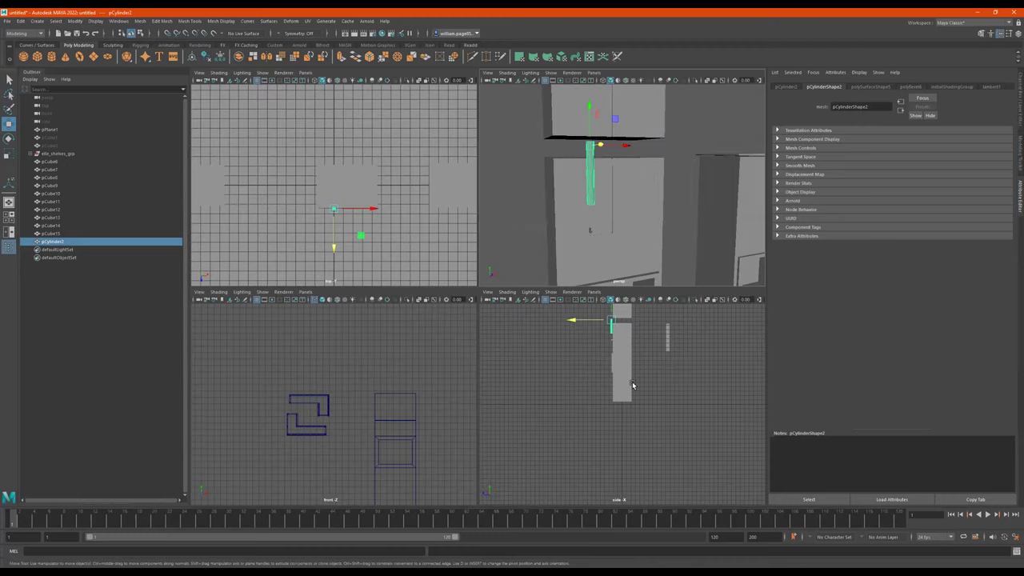
pyautogui.press('space')
pyautogui.keyDown('alt'); pyautogui.moveTo(579, 168); pyautogui.dragTo(643, 368, button='middle'); pyautogui.keyUp('alt')
pyautogui.keyDown('alt'); pyautogui.moveTo(642, 368); pyautogui.dragTo(705, 365, button='right'); pyautogui.keyUp('alt')
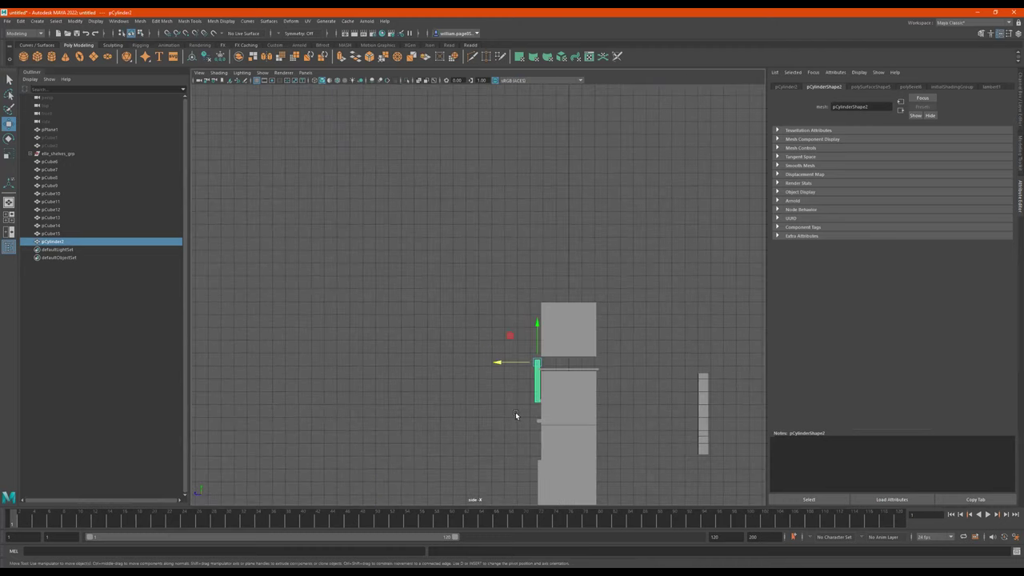
pyautogui.keyDown('alt'); pyautogui.moveTo(515, 412); pyautogui.dragTo(670, 408, button='right'); pyautogui.keyUp('alt')
pyautogui.keyDown('alt'); pyautogui.moveTo(670, 407); pyautogui.dragTo(567, 202, button='middle'); pyautogui.keyUp('alt')
pyautogui.keyDown('alt'); pyautogui.moveTo(593, 279); pyautogui.dragTo(691, 288, button='right'); pyautogui.keyUp('alt')
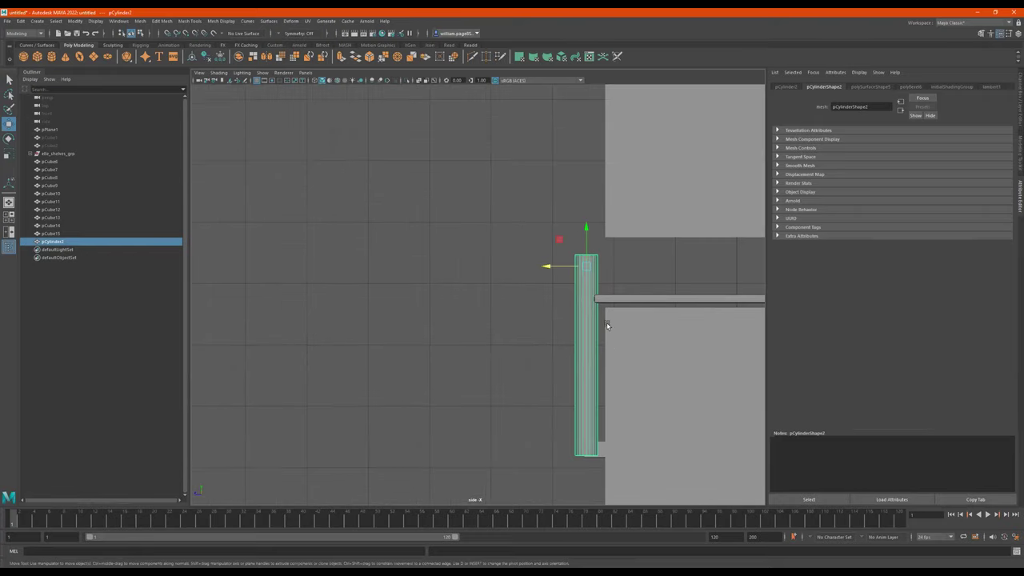
pyautogui.keyDown('alt'); pyautogui.moveTo(613, 350); pyautogui.dragTo(533, 239, button='middle'); pyautogui.keyUp('alt')
pyautogui.press('r')
pyautogui.moveTo(505, 148); pyautogui.dragTo(423, 216)
pyautogui.press('w')
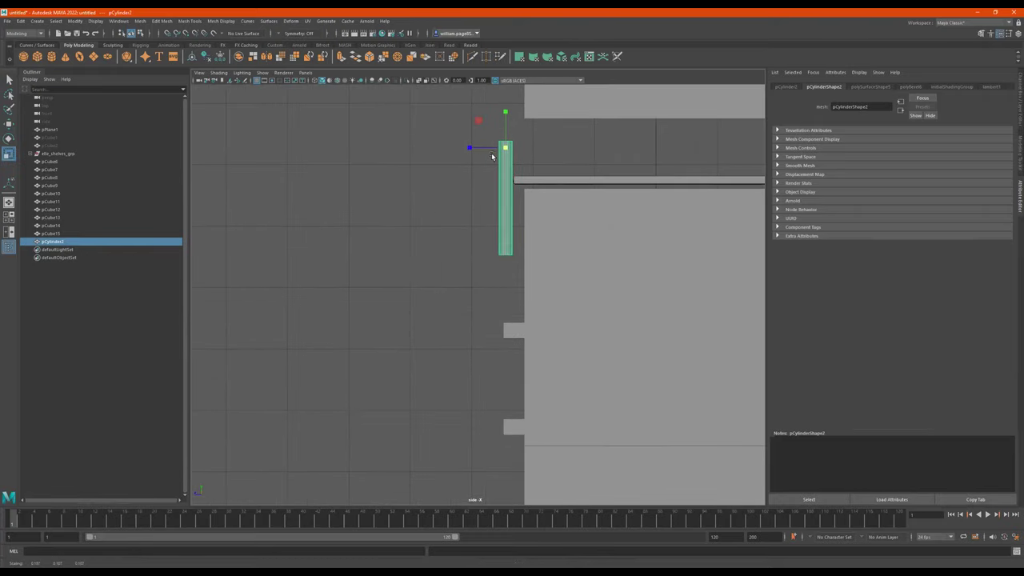
pyautogui.moveTo(503, 149); pyautogui.dragTo(499, 329)
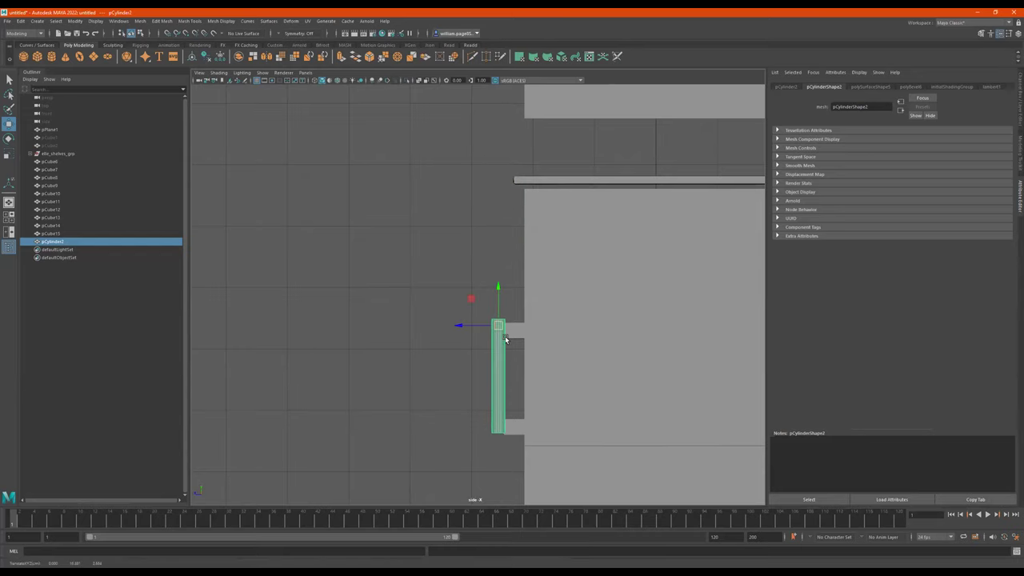
# Lengthen the handle bar beyond both mounts by moving its top vertices up and its bottom vertices down.
pyautogui.moveTo(504, 339); pyautogui.dragTo(439, 333, button='right')
pyautogui.moveTo(468, 296); pyautogui.dragTo(537, 329)
pyautogui.moveTo(497, 276); pyautogui.dragTo(493, 225)
pyautogui.moveTo(453, 424); pyautogui.dragTo(531, 467)
pyautogui.moveTo(498, 394); pyautogui.dragTo(498, 439)
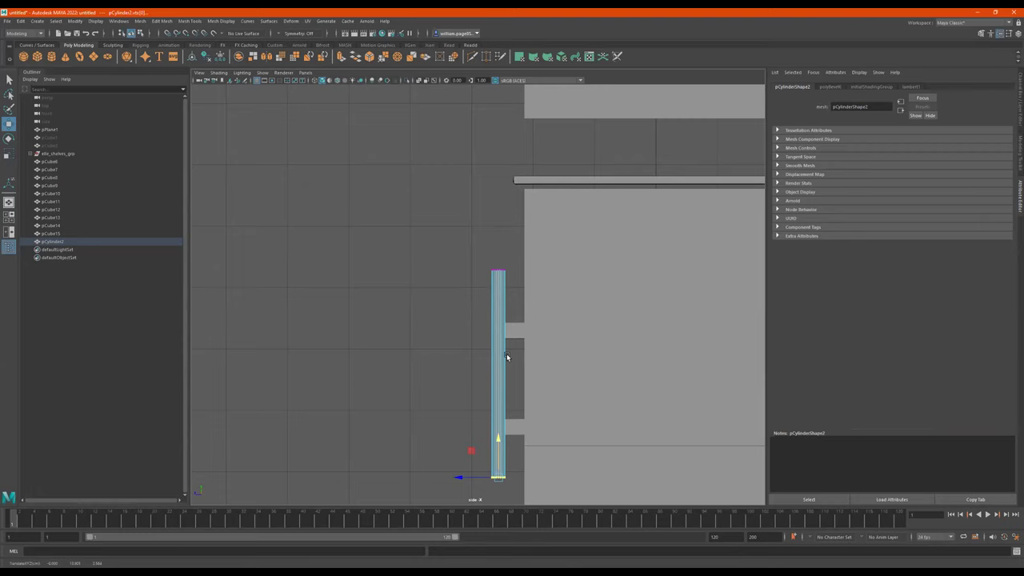
# Check the bar's alignment with the two handle mounts in the front and perspective views.
pyautogui.press('space')
pyautogui.moveTo(506, 353); pyautogui.dragTo(624, 348)
pyautogui.press('f')
pyautogui.keyDown('alt'); pyautogui.moveTo(651, 319); pyautogui.dragTo(515, 326, button='right'); pyautogui.keyUp('alt')
pyautogui.keyDown('alt'); pyautogui.moveTo(436, 309); pyautogui.dragTo(640, 326, button='right'); pyautogui.keyUp('alt')
pyautogui.keyDown('alt'); pyautogui.moveTo(521, 332); pyautogui.dragTo(528, 432, button='middle'); pyautogui.keyUp('alt')
pyautogui.keyDown('alt'); pyautogui.moveTo(480, 337); pyautogui.dragTo(754, 333, button='right'); pyautogui.keyUp('alt')
pyautogui.keyDown('alt'); pyautogui.moveTo(513, 372); pyautogui.dragTo(507, 351, button='middle'); pyautogui.keyUp('alt')
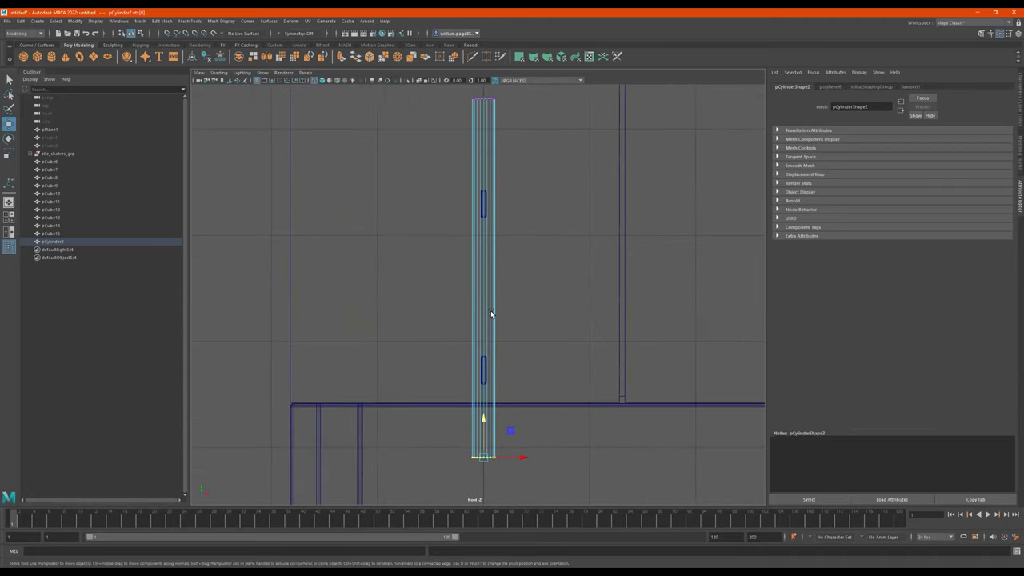
pyautogui.press('space')
pyautogui.press('space')
pyautogui.keyDown('alt'); pyautogui.moveTo(536, 307); pyautogui.dragTo(468, 319); pyautogui.keyUp('alt')
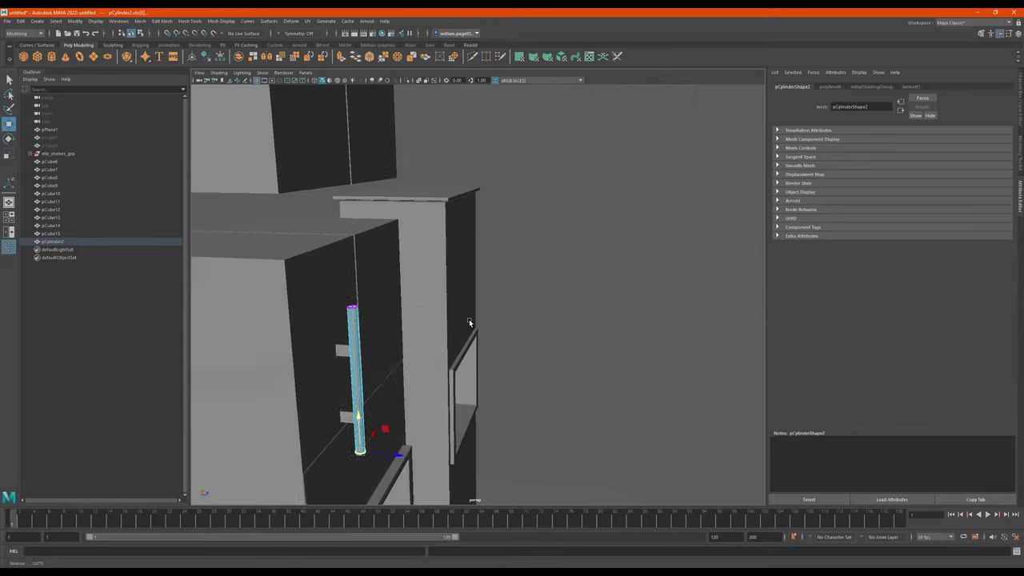
pyautogui.keyDown('alt'); pyautogui.moveTo(468, 319); pyautogui.dragTo(572, 255, button='right'); pyautogui.keyUp('alt')
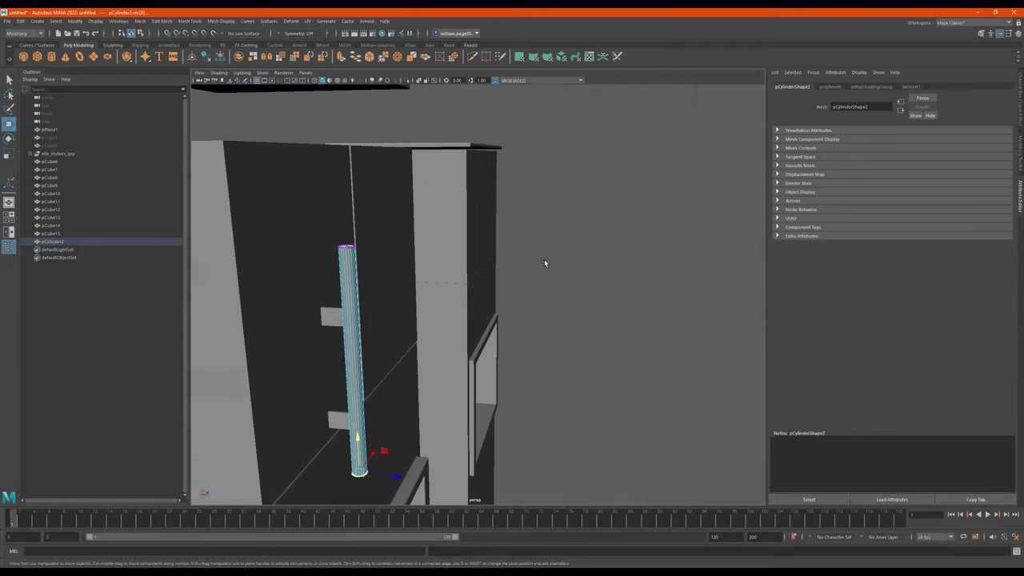
pyautogui.click(544, 259)
pyautogui.keyDown('alt'); pyautogui.moveTo(550, 351); pyautogui.dragTo(365, 327); pyautogui.keyUp('alt')
# Scale the handle bar down uniformly to make it thinner.
pyautogui.click(444, 305)
pyautogui.keyDown('alt'); pyautogui.moveTo(430, 329); pyautogui.dragTo(606, 301, button='right'); pyautogui.keyUp('alt')
pyautogui.keyDown('alt'); pyautogui.moveTo(456, 320); pyautogui.dragTo(477, 295, button='middle'); pyautogui.keyUp('alt')
pyautogui.keyDown('alt'); pyautogui.moveTo(476, 295); pyautogui.dragTo(537, 293, button='right'); pyautogui.keyUp('alt')
pyautogui.keyDown('alt'); pyautogui.moveTo(492, 309); pyautogui.dragTo(473, 283); pyautogui.keyUp('alt')
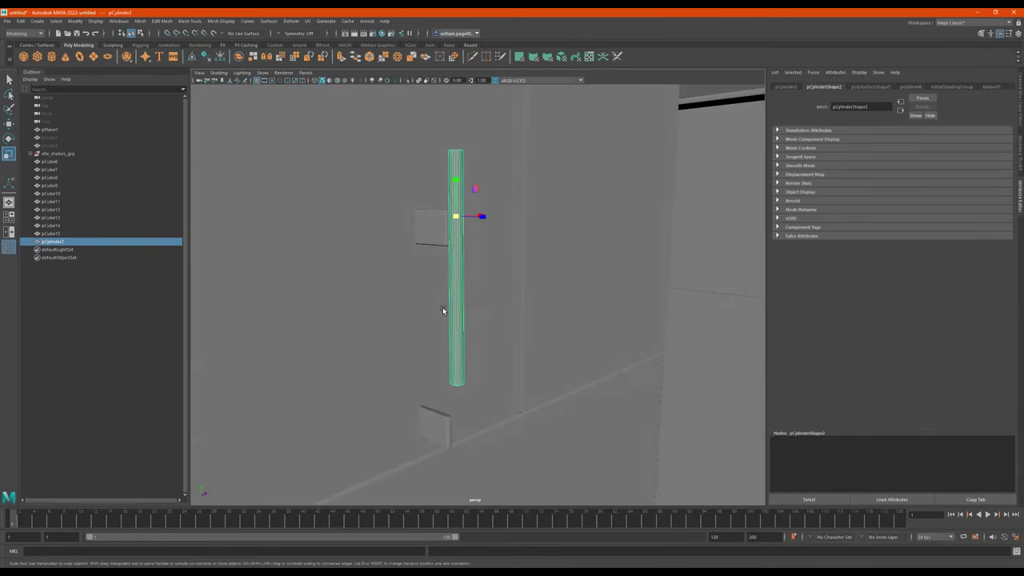
# Extend the bar's bottom vertices down past the lower handle mount and return to object selection.
pyautogui.moveTo(456, 298); pyautogui.dragTo(379, 298, button='right')
pyautogui.moveTo(381, 320); pyautogui.dragTo(505, 412)
pyautogui.press('w')
pyautogui.moveTo(459, 349); pyautogui.dragTo(441, 454)
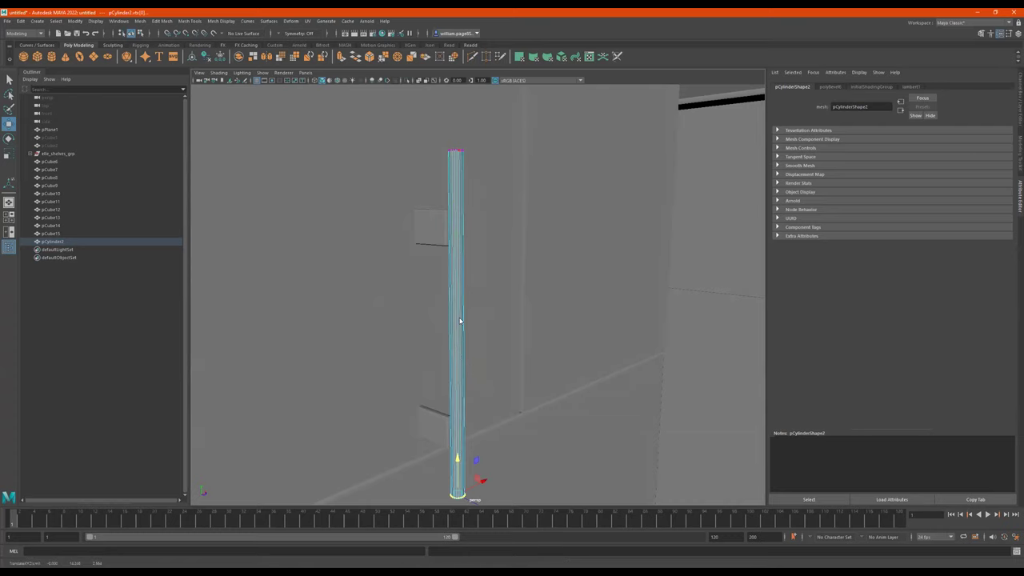
pyautogui.moveTo(460, 320); pyautogui.dragTo(504, 280, button='right')
pyautogui.keyDown('alt'); pyautogui.moveTo(408, 252); pyautogui.dragTo(406, 218); pyautogui.keyUp('alt')
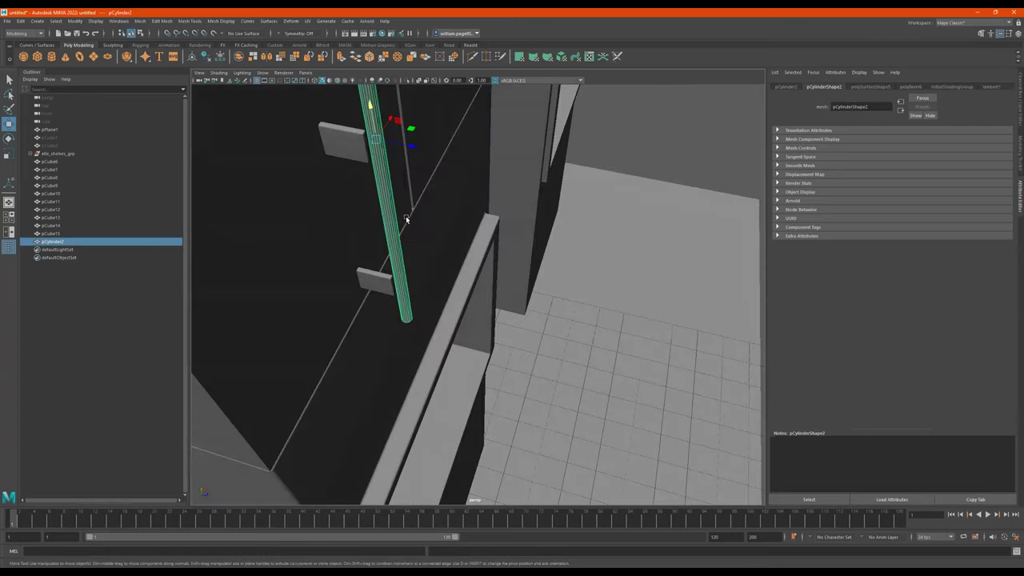
# Nudge the handle bar sideways against the two handle mounts and check both mounts from several angles.
pyautogui.moveTo(414, 150); pyautogui.dragTo(406, 148)
pyautogui.keyDown('alt'); pyautogui.moveTo(406, 224); pyautogui.dragTo(431, 226); pyautogui.keyUp('alt')
pyautogui.scroll(-2, 431, 240)
pyautogui.keyDown('alt'); pyautogui.moveTo(432, 264); pyautogui.dragTo(406, 278); pyautogui.keyUp('alt')
pyautogui.moveTo(483, 293)
pyautogui.keyDown('alt'); pyautogui.mouseDown()
pyautogui.moveTo(495, 298)
pyautogui.moveTo(476, 301)
pyautogui.moveTo(497, 303)
pyautogui.mouseUp(); pyautogui.keyUp('alt')
pyautogui.keyDown('alt'); pyautogui.moveTo(501, 307); pyautogui.dragTo(503, 307); pyautogui.keyUp('alt')
pyautogui.keyDown('alt'); pyautogui.moveTo(368, 257); pyautogui.dragTo(449, 278); pyautogui.keyUp('alt')
pyautogui.click(337, 212)
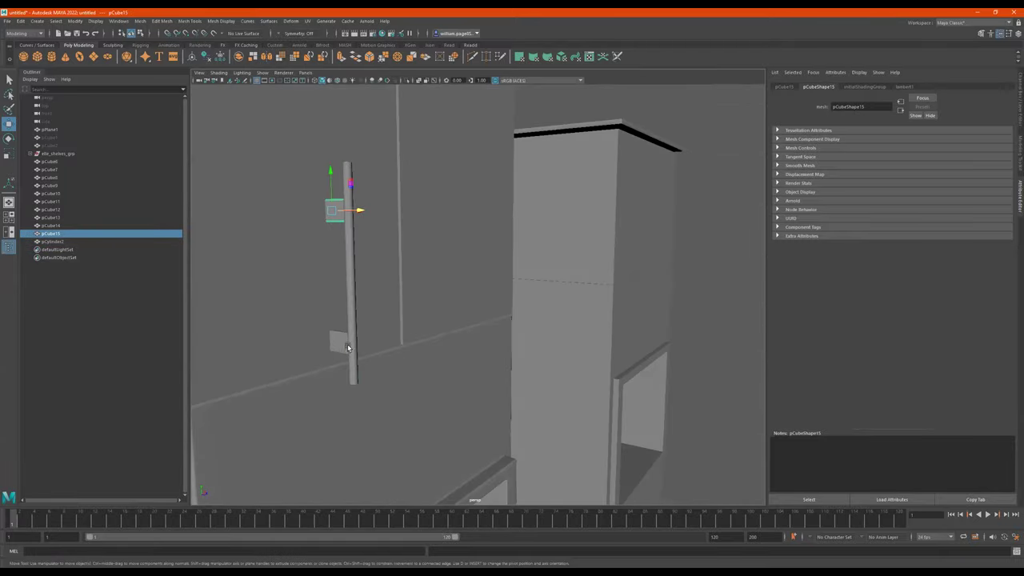
pyautogui.click(345, 346)
pyautogui.keyDown('alt'); pyautogui.moveTo(390, 320); pyautogui.dragTo(390, 336, button='right'); pyautogui.keyUp('alt')
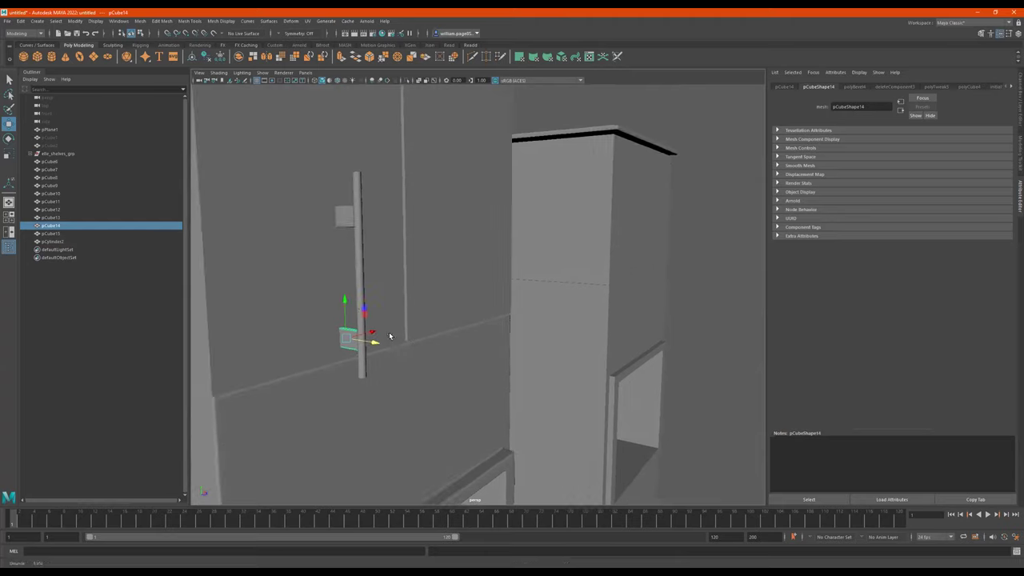
# Refit the handle bar's length by lowering its top vertices and adjusting its bottom vertices to end just past the lower mount.
pyautogui.click(362, 291)
pyautogui.keyDown('alt'); pyautogui.moveTo(365, 292); pyautogui.dragTo(371, 295); pyautogui.keyUp('alt')
pyautogui.moveTo(370, 296); pyautogui.dragTo(309, 283, button='right')
pyautogui.moveTo(428, 334); pyautogui.dragTo(338, 427)
pyautogui.moveTo(374, 348); pyautogui.dragTo(373, 308)
pyautogui.moveTo(385, 180); pyautogui.dragTo(351, 199)
pyautogui.moveTo(372, 160); pyautogui.dragTo(372, 186)
pyautogui.moveTo(386, 331); pyautogui.dragTo(357, 350)
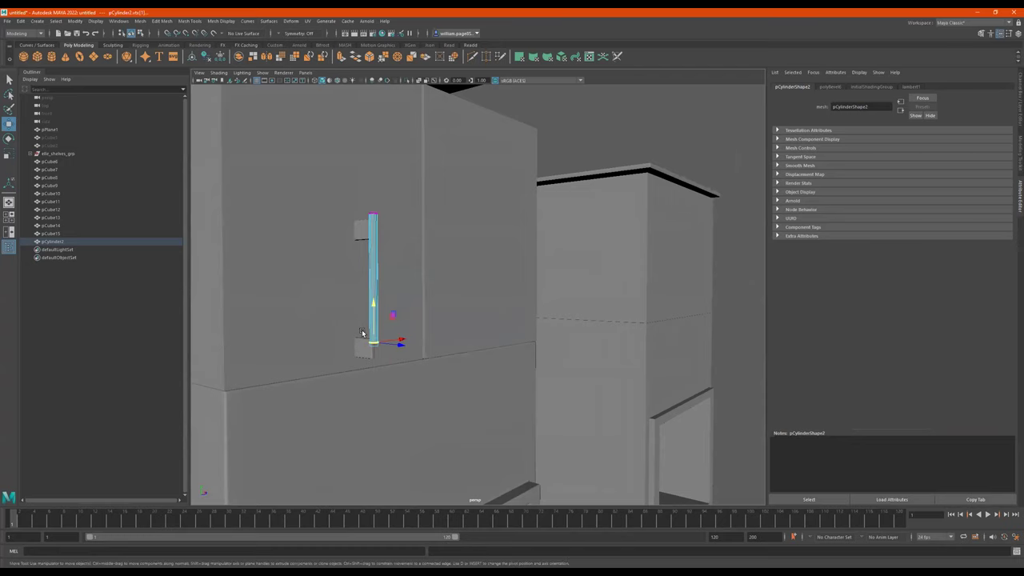
pyautogui.moveTo(376, 310); pyautogui.dragTo(351, 293)
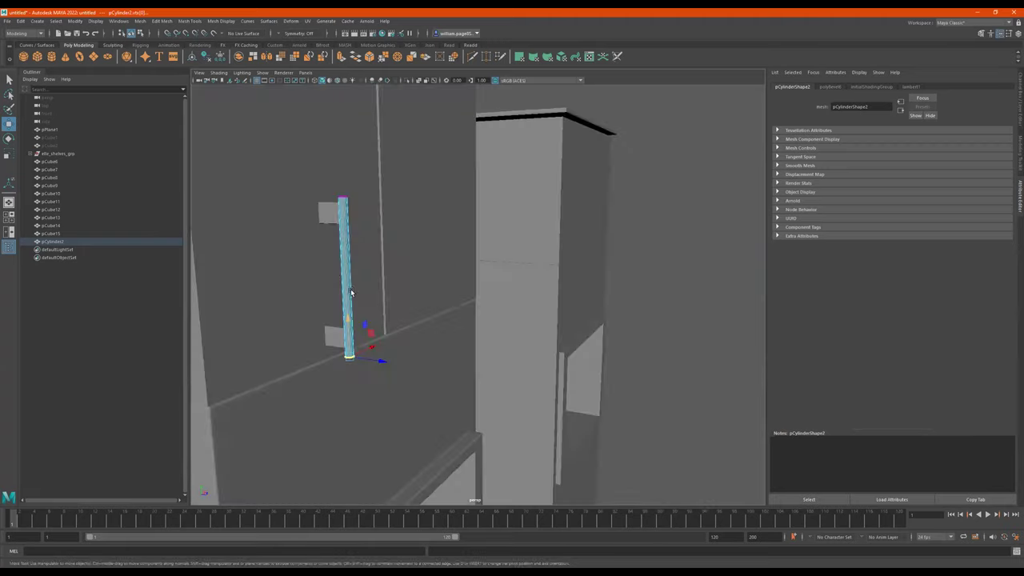
pyautogui.press('F8')
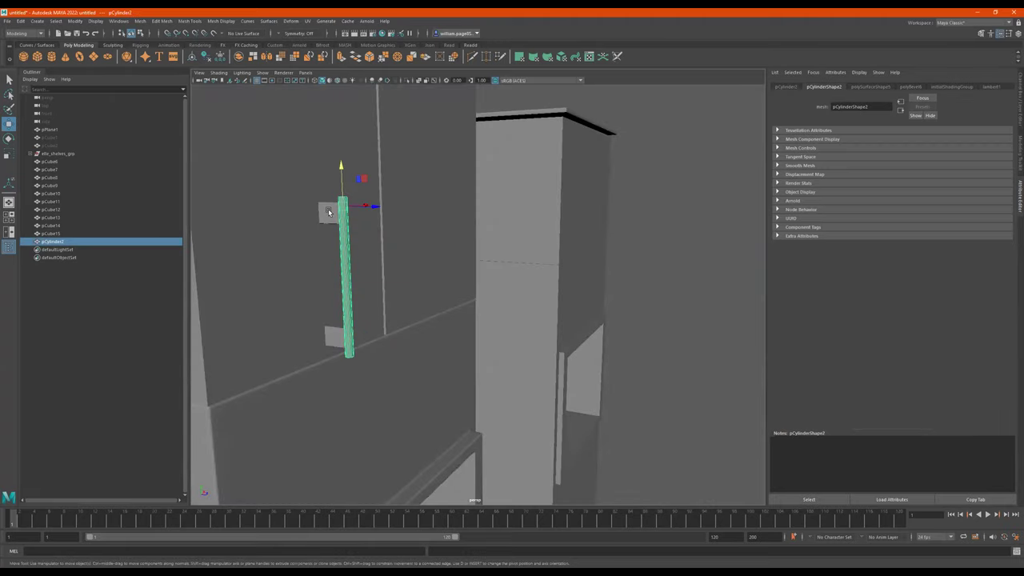
# Push the handle bar and both mounts together back into the cabinet door.
pyautogui.keyDown('shift'); pyautogui.click(328, 210); pyautogui.keyUp('shift')
pyautogui.keyDown('shift'); pyautogui.click(335, 339); pyautogui.keyUp('shift')
pyautogui.moveTo(360, 342); pyautogui.dragTo(349, 343)
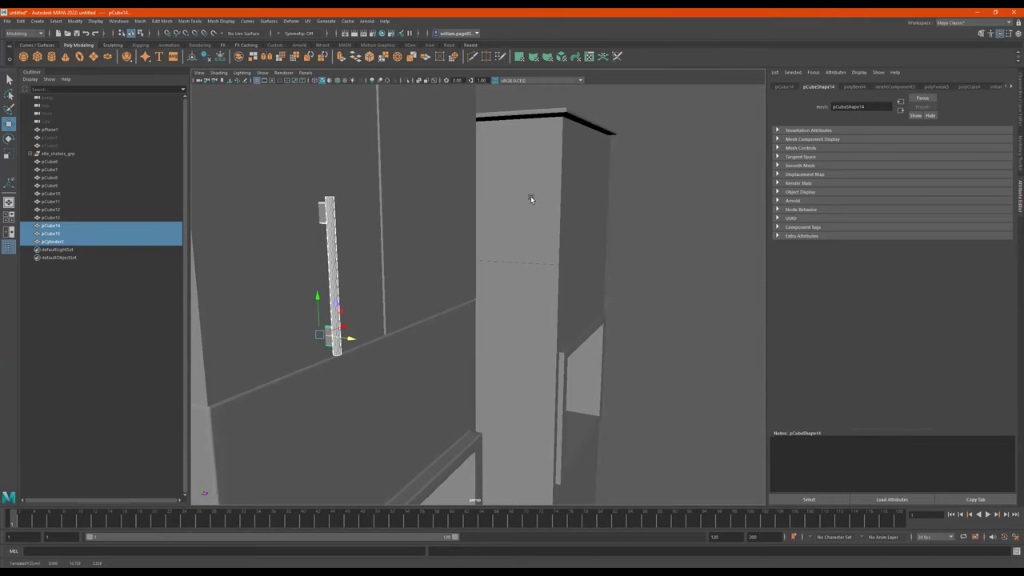
pyautogui.click(660, 308)
pyautogui.keyDown('alt'); pyautogui.moveTo(661, 308); pyautogui.dragTo(477, 299); pyautogui.keyUp('alt')
pyautogui.keyDown('alt'); pyautogui.moveTo(477, 298); pyautogui.dragTo(604, 266, button='right'); pyautogui.keyUp('alt')
pyautogui.keyDown('alt'); pyautogui.moveTo(438, 275); pyautogui.dragTo(552, 276); pyautogui.keyUp('alt')
pyautogui.keyDown('alt'); pyautogui.moveTo(440, 269); pyautogui.dragTo(540, 295, button='middle'); pyautogui.keyUp('alt')
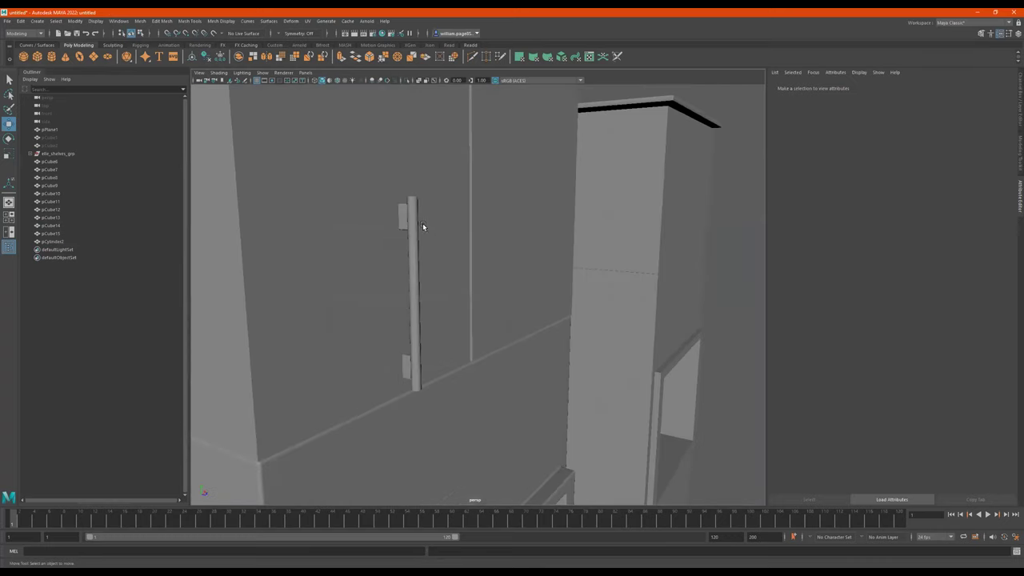
# Group the handle bar with its upper and lower mounts.
pyautogui.click(398, 215)
pyautogui.keyDown('shift'); pyautogui.click(414, 292); pyautogui.keyUp('shift')
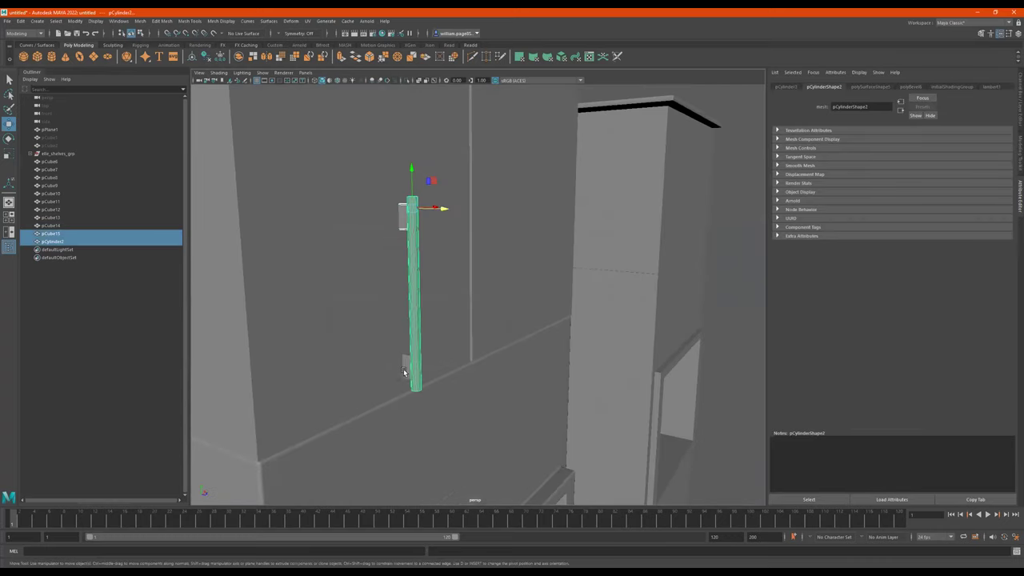
pyautogui.keyDown('shift'); pyautogui.click(405, 367); pyautogui.keyUp('shift')
pyautogui.keyDown('alt'); pyautogui.moveTo(507, 353); pyautogui.dragTo(301, 325); pyautogui.keyUp('alt')
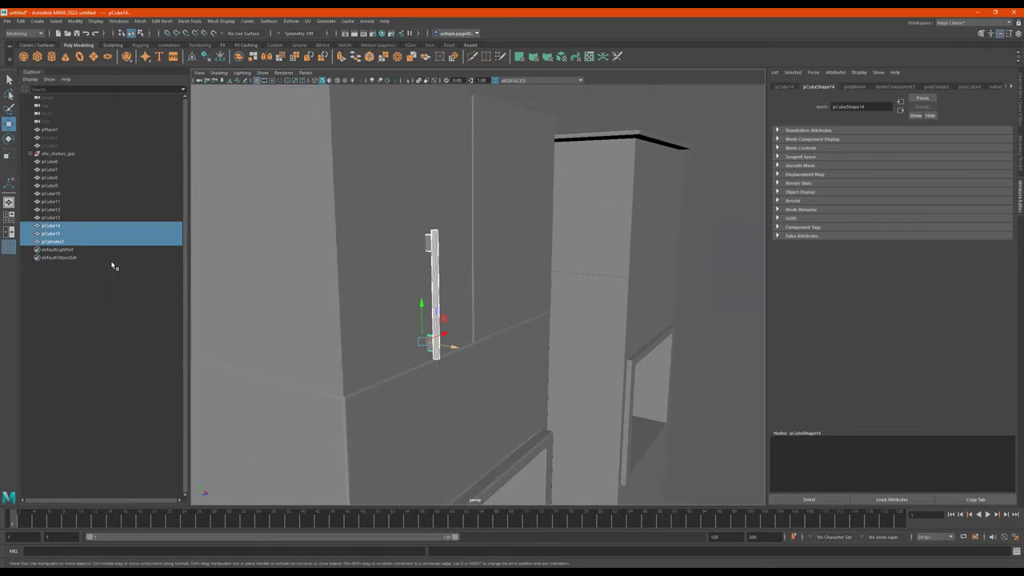
pyautogui.hotkey('ctrl', 'g')
pyautogui.doubleClick(58, 227)
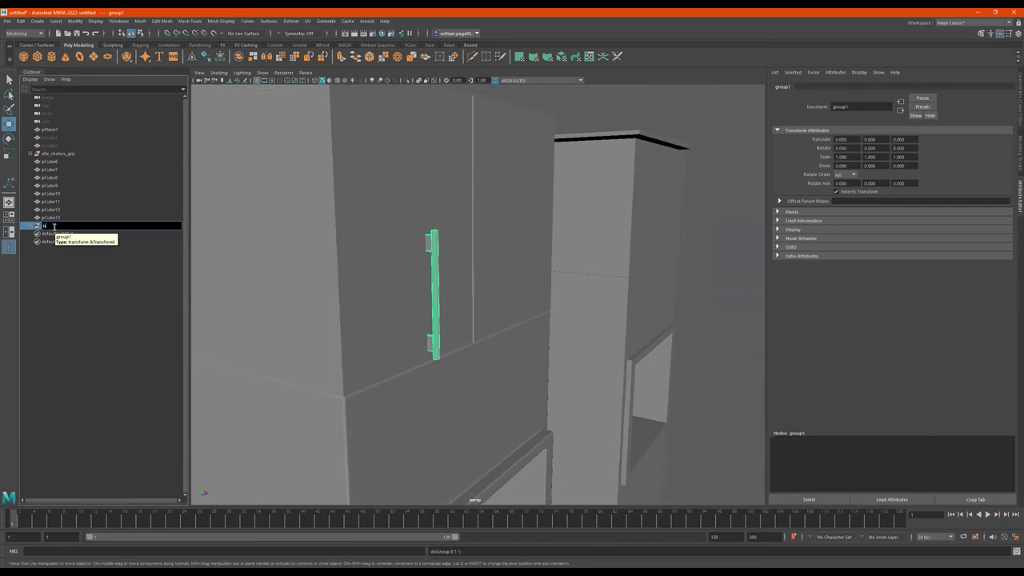
# Rename the cylinder inside the new group as bar.
pyautogui.click(435, 293)
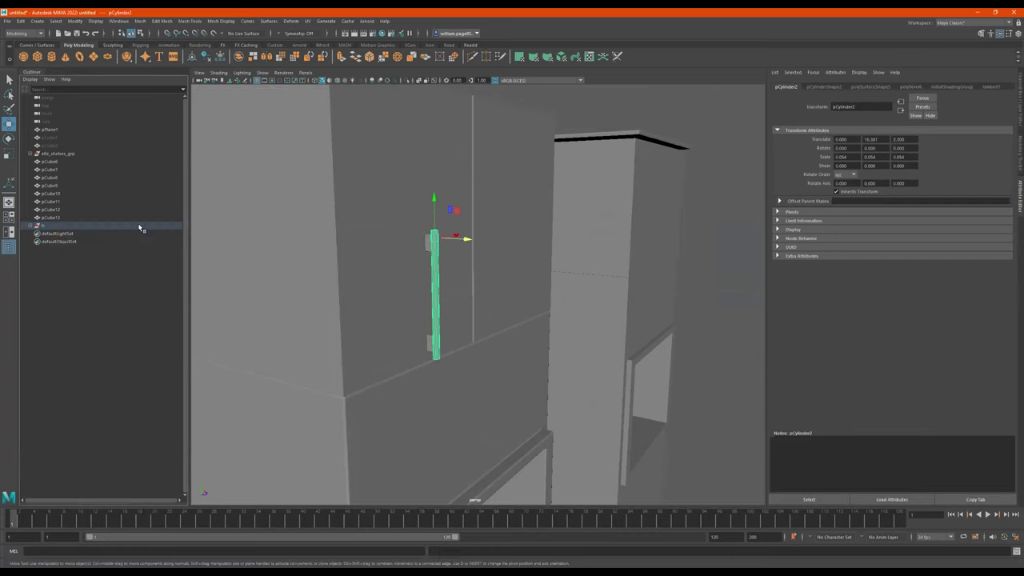
pyautogui.click(30, 227)
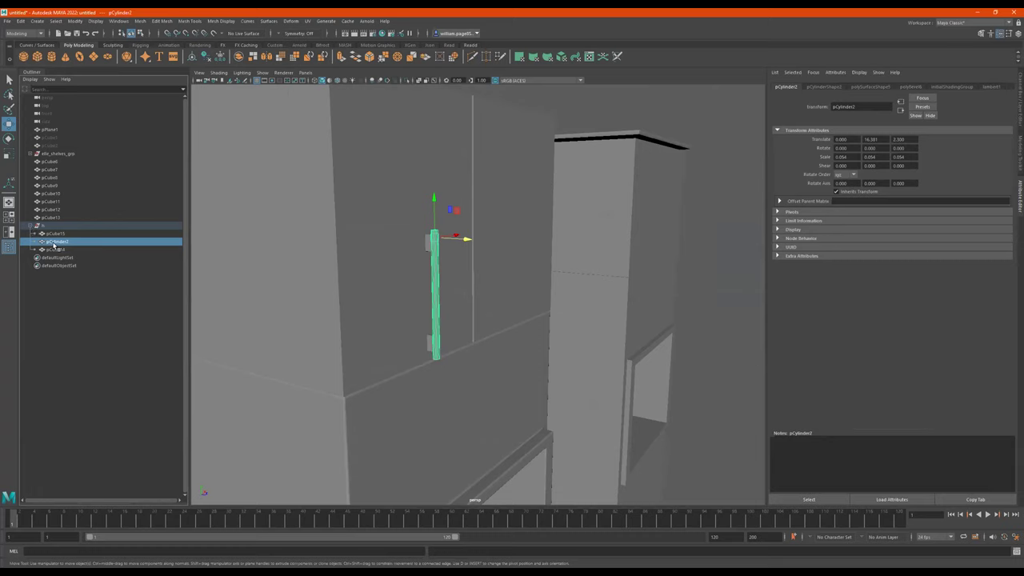
pyautogui.doubleClick(54, 243)
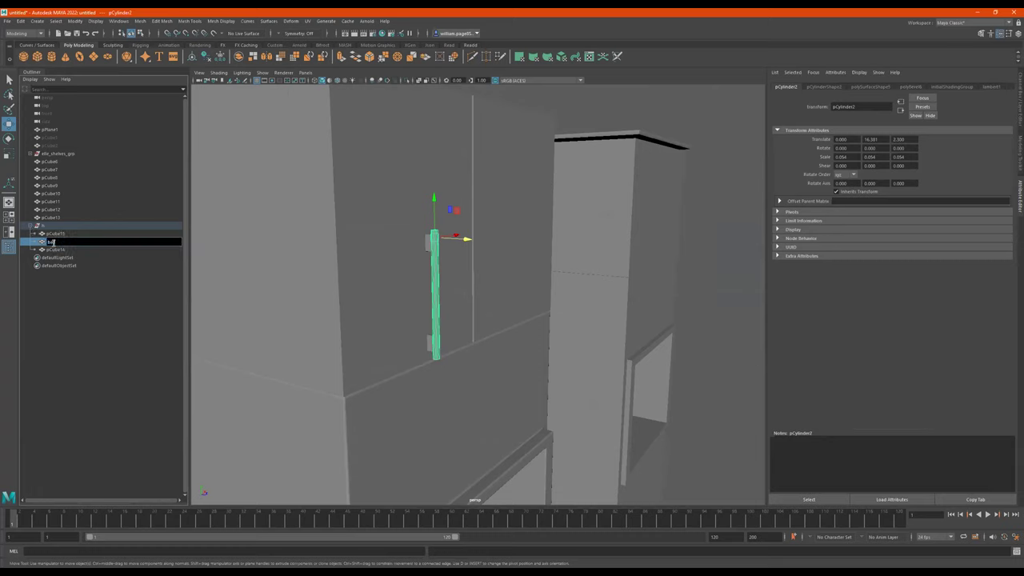
pyautogui.click(708, 268)
pyautogui.doubleClick(51, 233)
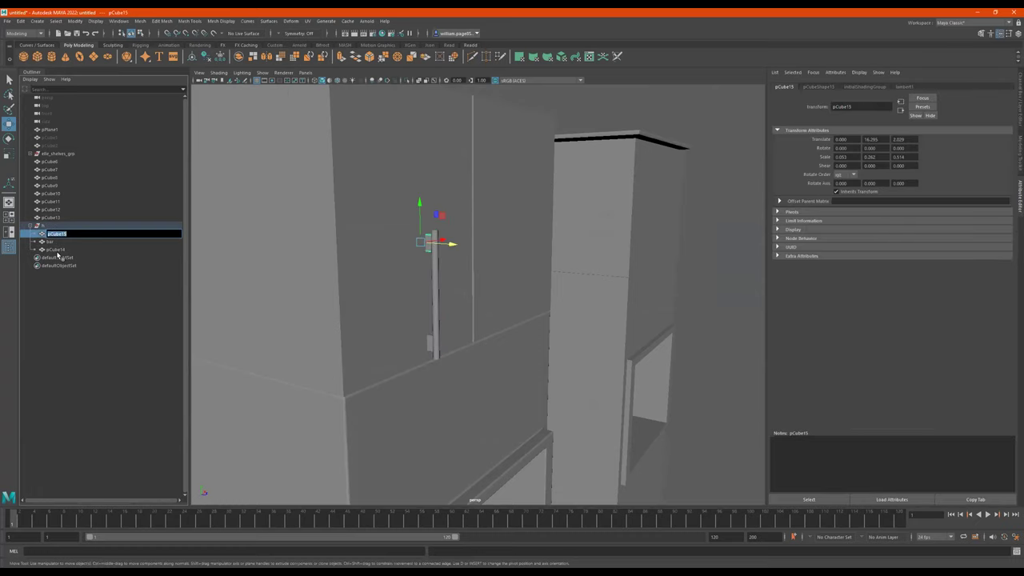
pyautogui.click(57, 249)
pyautogui.click(31, 225)
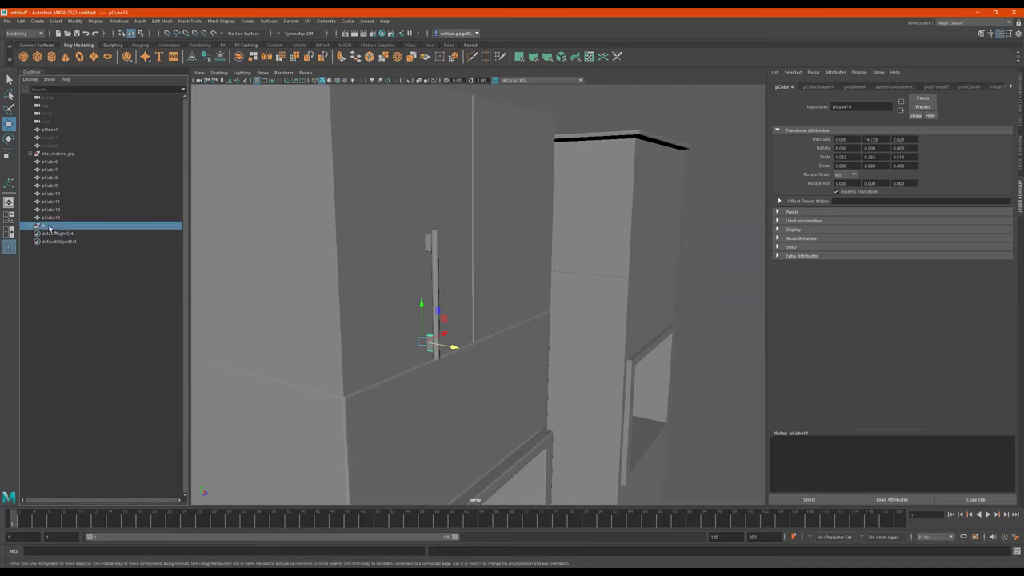
# Rename the group containing the bar and mounts as handle.
pyautogui.doubleClick(48, 226)
pyautogui.write('hand')
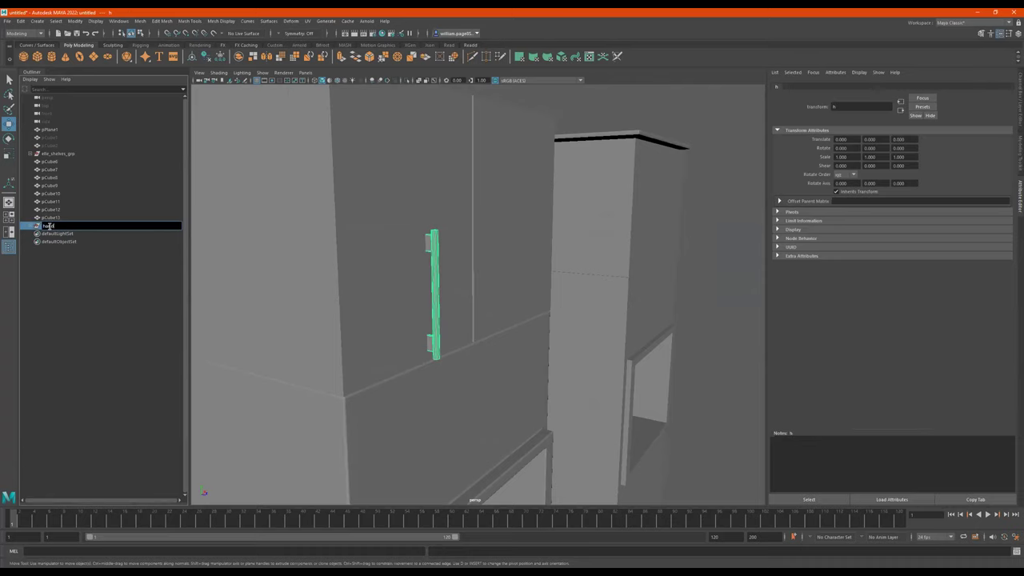
pyautogui.write('le')
pyautogui.press('Return')
# Duplicate the handle group, centre the copy's pivot and move it about 2.16 units along X onto the other door.
pyautogui.keyDown('alt'); pyautogui.moveTo(461, 241); pyautogui.dragTo(513, 278); pyautogui.keyUp('alt')
pyautogui.hotkey('ctrl', 'd')
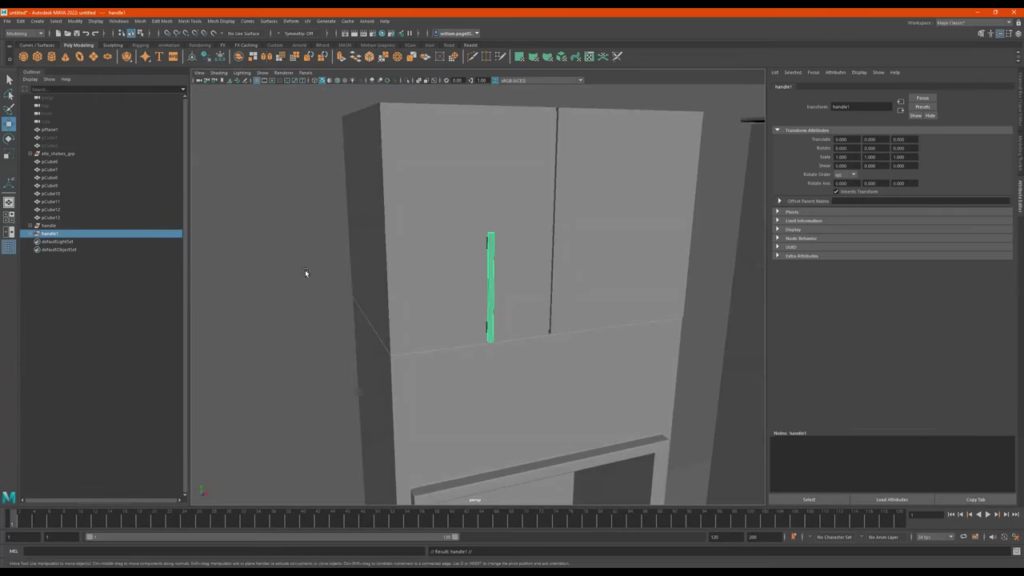
pyautogui.click(190, 59)
pyautogui.moveTo(526, 284); pyautogui.dragTo(655, 296)
pyautogui.keyDown('alt'); pyautogui.moveTo(655, 297); pyautogui.dragTo(600, 289, button='middle'); pyautogui.keyUp('alt')
pyautogui.moveTo(615, 293)
pyautogui.mouseDown()
pyautogui.moveTo(650, 299)
pyautogui.moveTo(608, 304)
pyautogui.moveTo(623, 303)
pyautogui.mouseUp()
pyautogui.keyDown('alt'); pyautogui.moveTo(624, 302); pyautogui.dragTo(475, 291, button='right'); pyautogui.keyUp('alt')
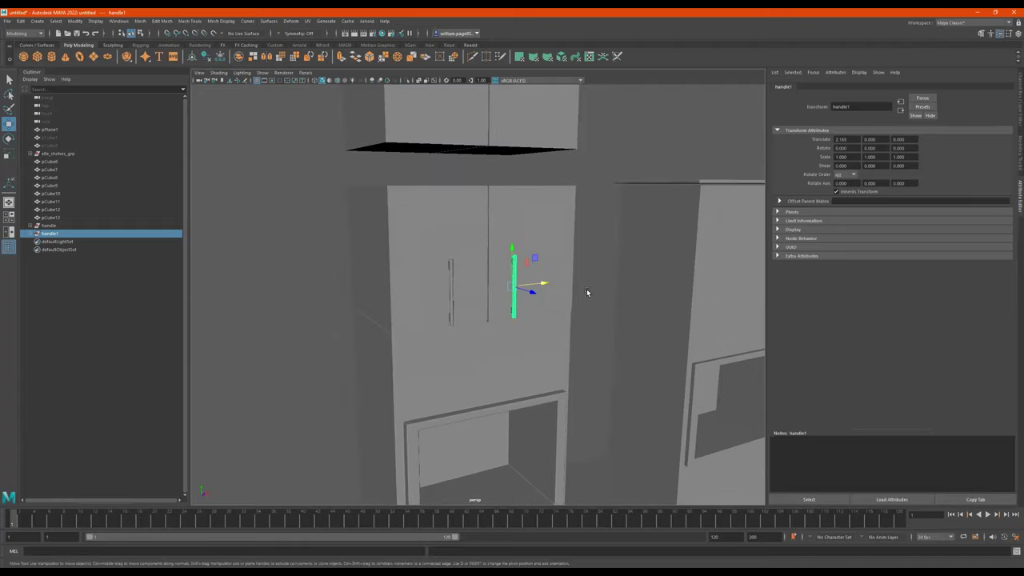
pyautogui.click(586, 289)
# Examine the two tall cabinets and their upper door units from above and from the front.
pyautogui.keyDown('alt'); pyautogui.moveTo(544, 288); pyautogui.dragTo(518, 302); pyautogui.keyUp('alt')
pyautogui.keyDown('alt'); pyautogui.moveTo(518, 302); pyautogui.dragTo(436, 308, button='right'); pyautogui.keyUp('alt')
pyautogui.keyDown('alt'); pyautogui.moveTo(558, 315); pyautogui.dragTo(464, 344); pyautogui.keyUp('alt')
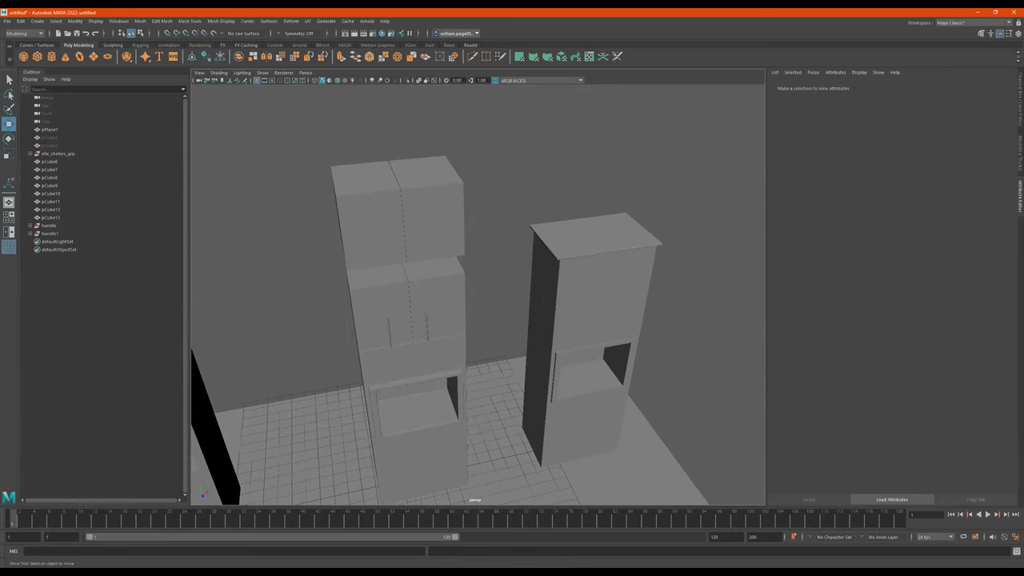
pyautogui.scroll(-3, 569, 267)
pyautogui.click(584, 251)
pyautogui.keyDown('alt'); pyautogui.moveTo(587, 253); pyautogui.dragTo(624, 273); pyautogui.keyUp('alt')
pyautogui.keyDown('alt'); pyautogui.moveTo(624, 273); pyautogui.dragTo(545, 269, button='middle'); pyautogui.keyUp('alt')
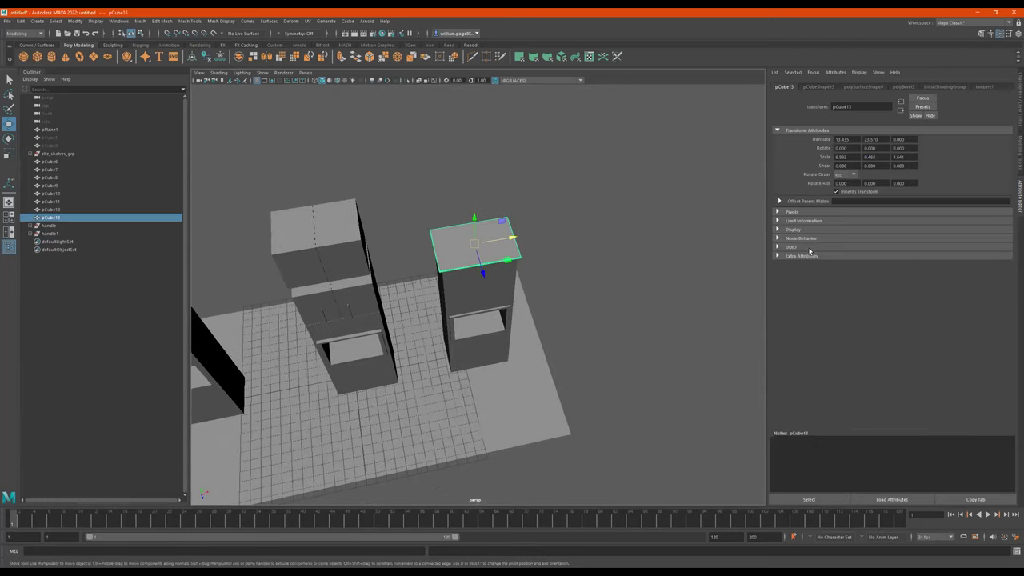
pyautogui.keyDown('alt'); pyautogui.moveTo(636, 312); pyautogui.dragTo(590, 269); pyautogui.keyUp('alt')
pyautogui.moveTo(417, 287); pyautogui.dragTo(291, 302)
pyautogui.scroll(5, 448, 286)
pyautogui.keyDown('alt'); pyautogui.moveTo(452, 285); pyautogui.dragTo(500, 274); pyautogui.keyUp('alt')
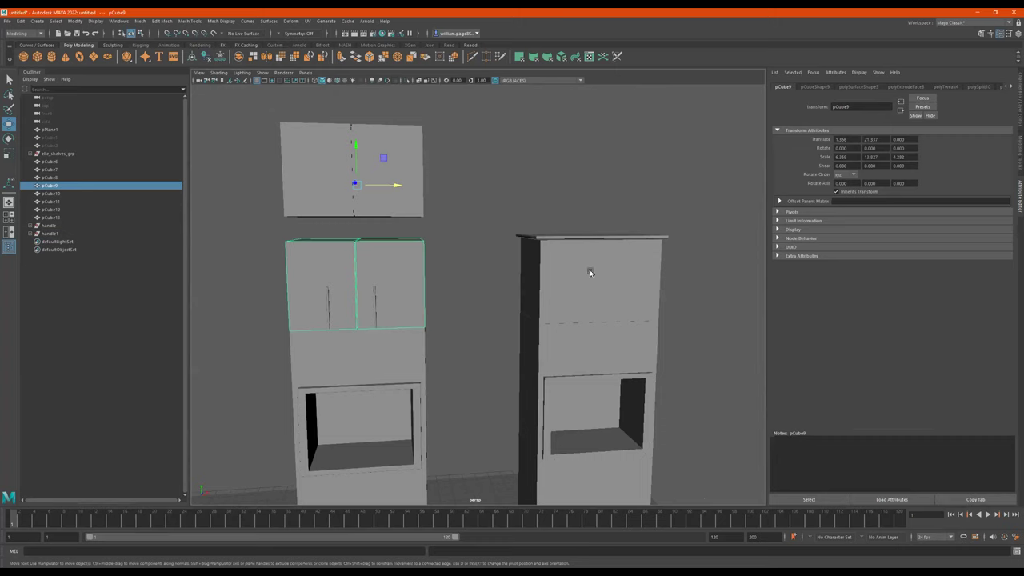
# Select the parts of the second tall cabinet and move them far away along X, clear of the first cabinet.
pyautogui.scroll(-5, 590, 269)
pyautogui.moveTo(641, 173); pyautogui.dragTo(491, 344)
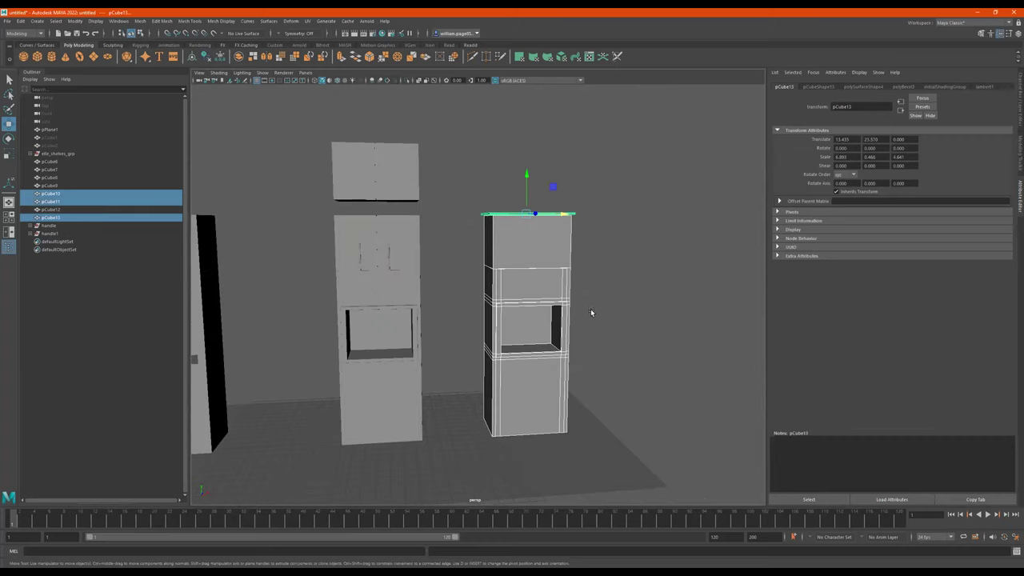
pyautogui.moveTo(564, 215); pyautogui.dragTo(1019, 216)
# Duplicate the upper door unit with its two handles and place the copy beside the cabinet, at about X 7.73 and Z -2.72.
pyautogui.moveTo(462, 215); pyautogui.dragTo(307, 250)
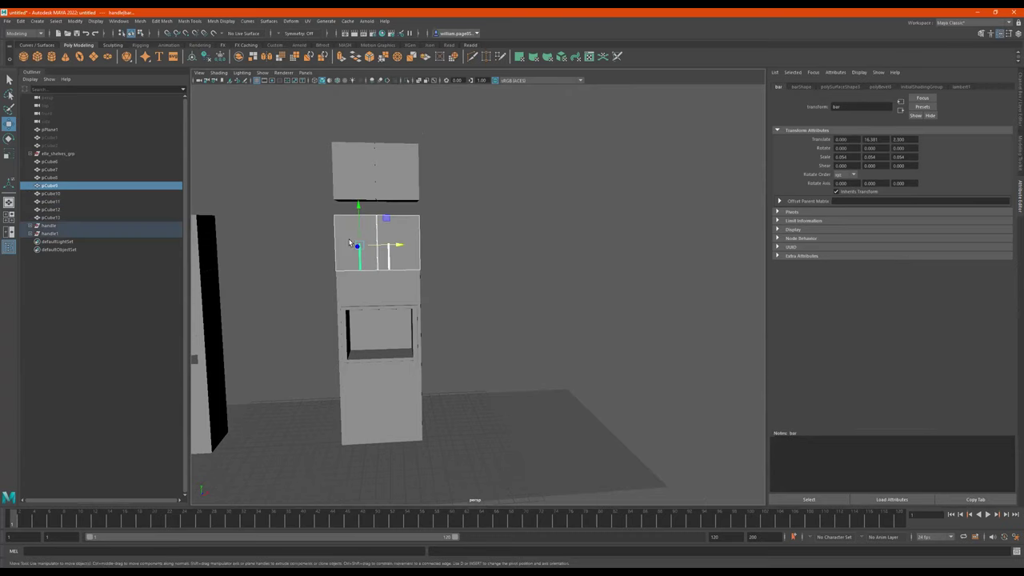
pyautogui.keyDown('alt'); pyautogui.moveTo(382, 239); pyautogui.dragTo(475, 235, button='right'); pyautogui.keyUp('alt')
pyautogui.keyDown('alt'); pyautogui.moveTo(462, 240); pyautogui.dragTo(540, 266, button='middle'); pyautogui.keyUp('alt')
pyautogui.keyDown('alt'); pyautogui.moveTo(484, 272); pyautogui.dragTo(598, 284); pyautogui.keyUp('alt')
pyautogui.hotkey('ctrl', 'd')
pyautogui.click(598, 285)
pyautogui.scroll(3, 556, 304)
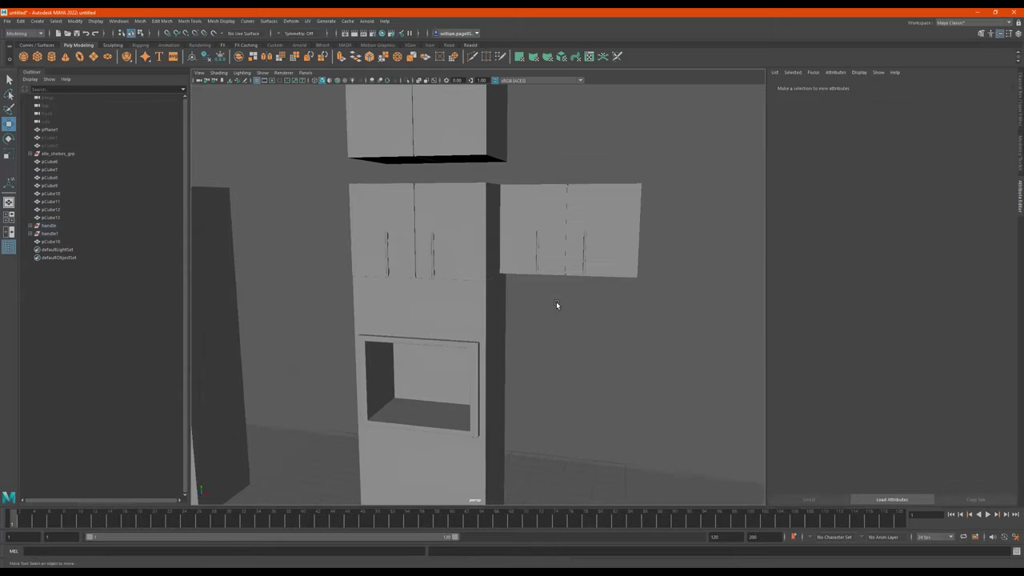
# Make the copied door unit taller by moving its bottom vertices down, and return to object selection.
pyautogui.click(617, 259)
pyautogui.moveTo(597, 271); pyautogui.dragTo(595, 286, button='right')
pyautogui.moveTo(696, 254); pyautogui.dragTo(482, 311)
pyautogui.moveTo(547, 278); pyautogui.dragTo(490, 277, button='right')
pyautogui.moveTo(677, 254); pyautogui.dragTo(436, 349)
pyautogui.moveTo(567, 255); pyautogui.dragTo(578, 312)
pyautogui.moveTo(648, 237); pyautogui.dragTo(676, 217, button='right')
pyautogui.moveTo(657, 254)
pyautogui.keyDown('alt'); pyautogui.mouseDown()
pyautogui.moveTo(677, 236)
pyautogui.moveTo(668, 240)
pyautogui.mouseUp(); pyautogui.keyUp('alt')
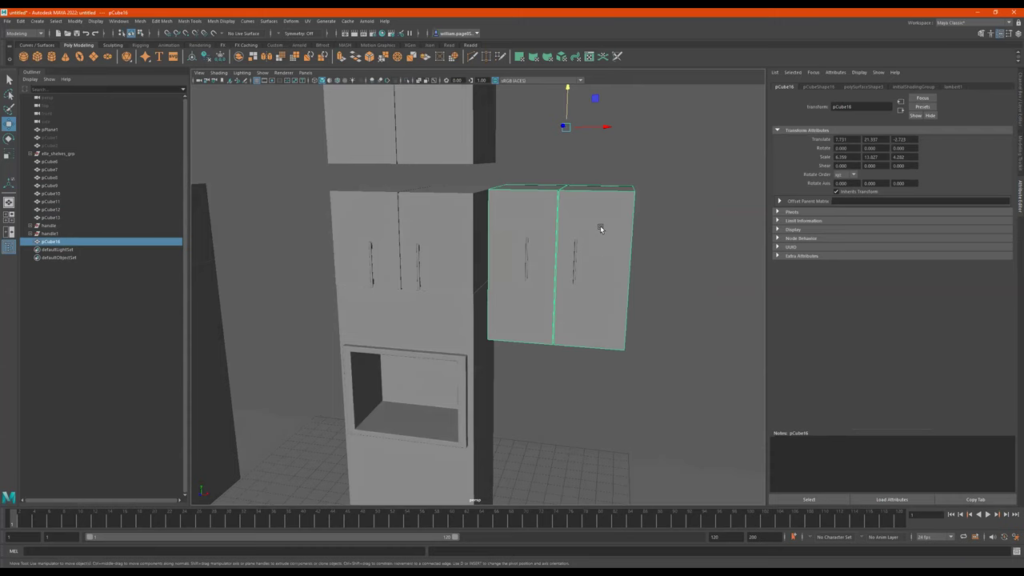
# Isolate the copied unit's two handles in wireframe display and lower them to near the unit's bottom edge.
pyautogui.press('4')
pyautogui.moveTo(600, 226); pyautogui.dragTo(519, 298)
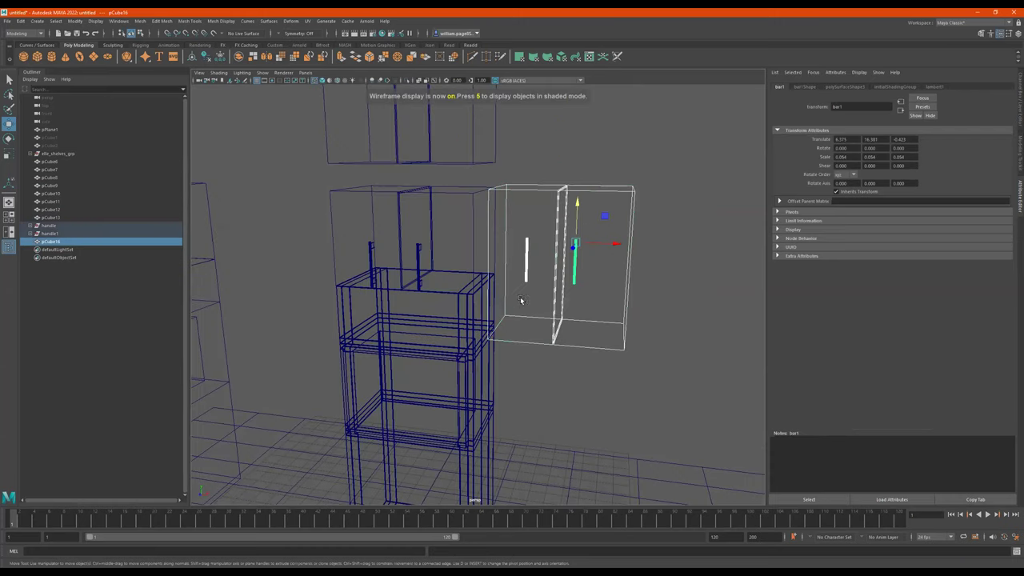
pyautogui.moveTo(602, 192)
pyautogui.keyDown('ctrl'); pyautogui.mouseDown()
pyautogui.moveTo(543, 199)
pyautogui.moveTo(575, 235)
pyautogui.moveTo(567, 273)
pyautogui.mouseUp(); pyautogui.keyUp('ctrl')
pyautogui.press('5')
pyautogui.keyDown('alt'); pyautogui.moveTo(566, 273); pyautogui.dragTo(590, 219); pyautogui.keyUp('alt')
# Duplicate the taller door unit without its handles, centre its pivot and move the copy down below as a base cabinet.
pyautogui.click(613, 151)
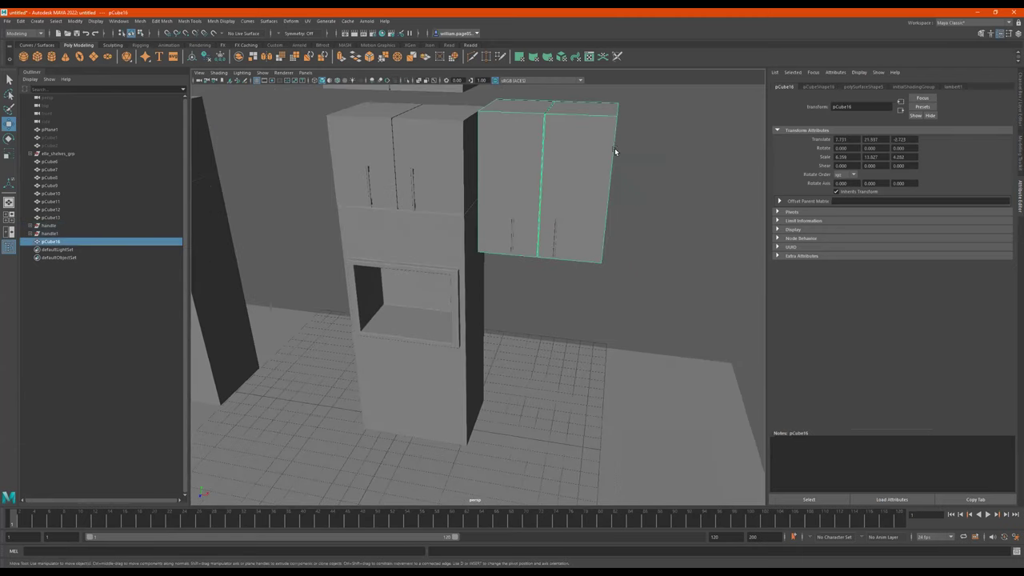
pyautogui.hotkey('ctrl', 'd')
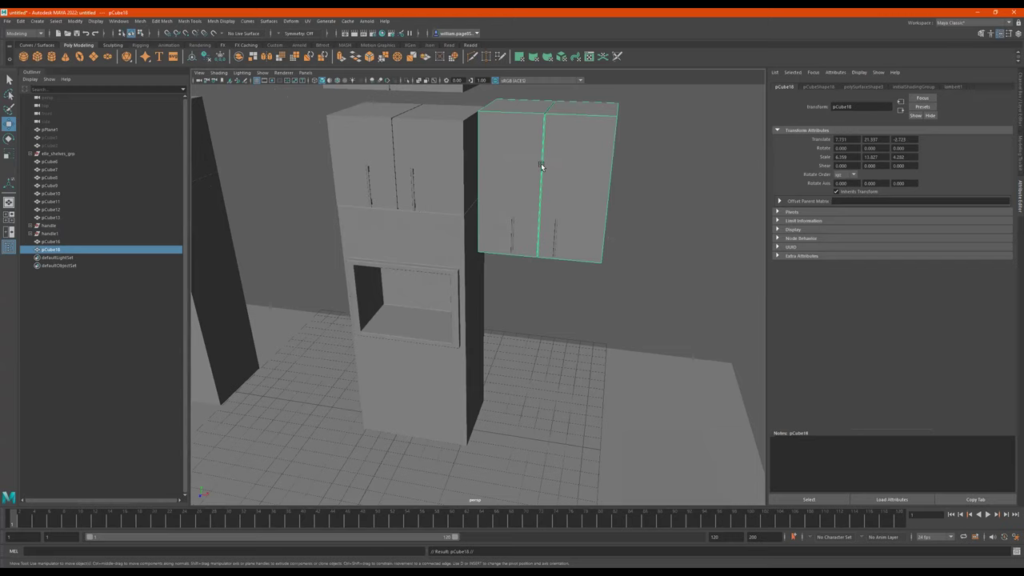
pyautogui.click(193, 58)
pyautogui.moveTo(551, 142); pyautogui.dragTo(609, 234)
pyautogui.keyDown('alt'); pyautogui.moveTo(599, 298); pyautogui.dragTo(614, 342); pyautogui.keyUp('alt')
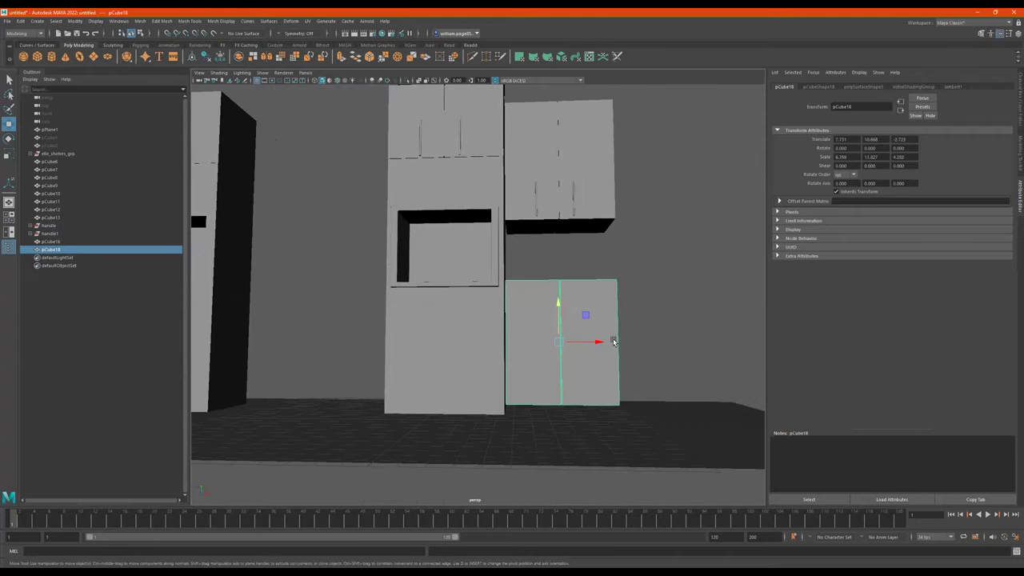
# Fine-tune the base cabinet's height against the floor in the side view, lowering it to about Y 10.45.
pyautogui.press('space')
pyautogui.scroll(-10, 427, 429)
pyautogui.scroll(-2, 694, 460)
pyautogui.keyDown('alt'); pyautogui.moveTo(696, 461); pyautogui.dragTo(649, 421, button='middle'); pyautogui.keyUp('alt')
pyautogui.scroll(8, 677, 372)
pyautogui.moveTo(669, 320); pyautogui.dragTo(668, 322)
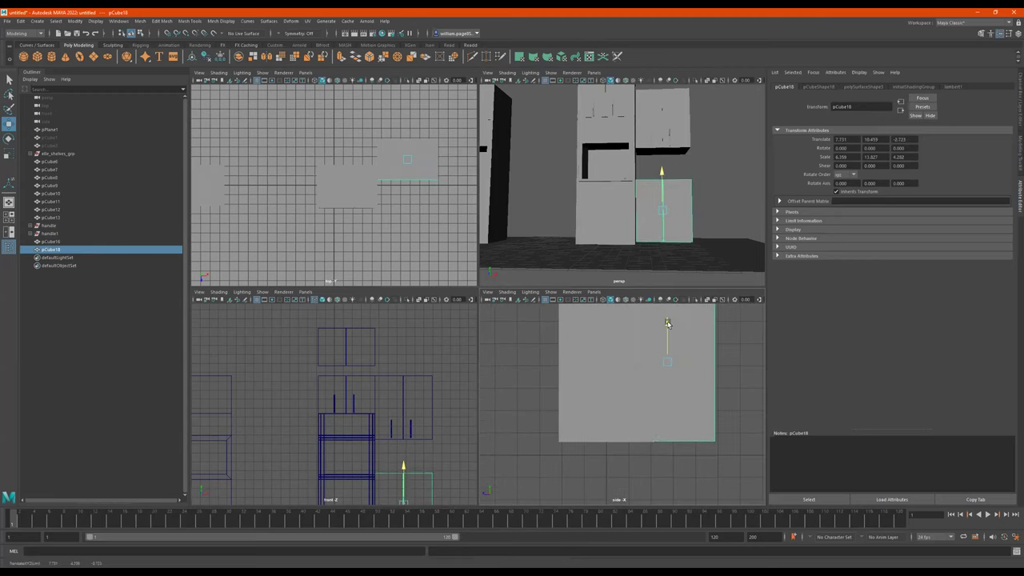
pyautogui.press('space')
# Delete the spare door unit floating above the tall cabinet.
pyautogui.keyDown('alt'); pyautogui.moveTo(560, 242); pyautogui.dragTo(573, 276); pyautogui.keyUp('alt')
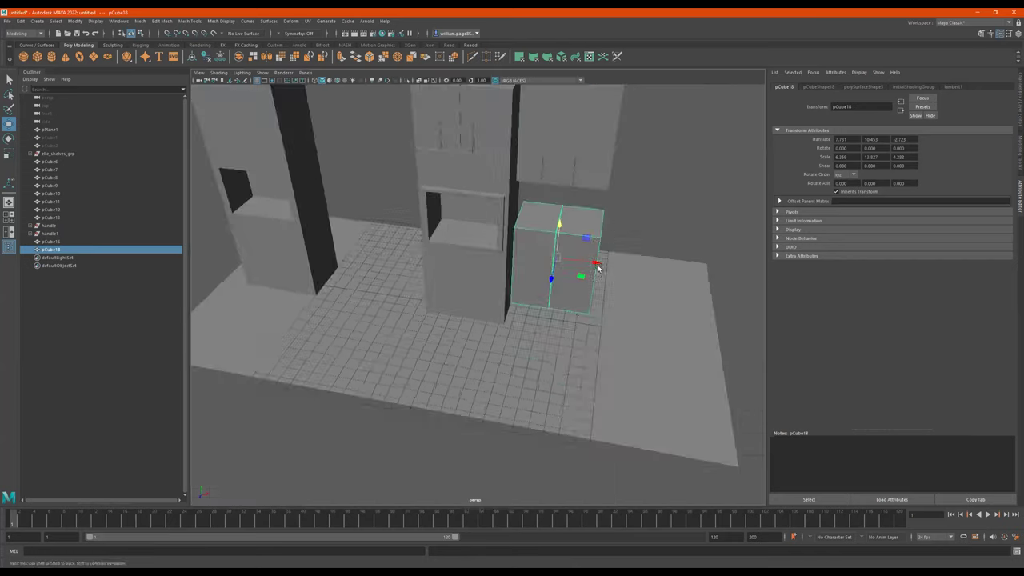
pyautogui.keyDown('alt'); pyautogui.moveTo(547, 160); pyautogui.dragTo(516, 253, button='middle'); pyautogui.keyUp('alt')
pyautogui.click(464, 220)
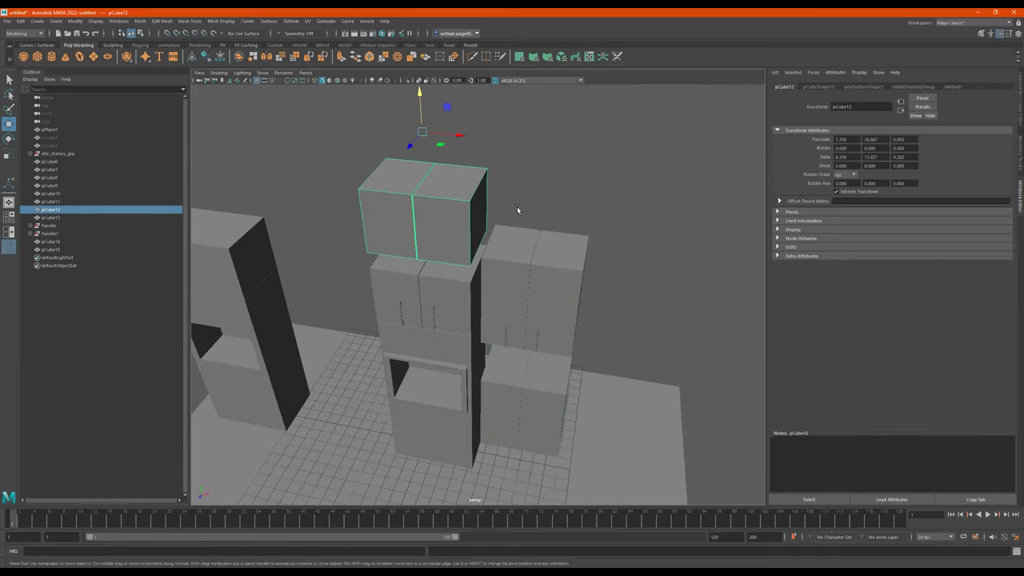
pyautogui.press('Delete')
# Create a polygon cube and raise it to the top of the tall cabinet.
pyautogui.keyDown('alt'); pyautogui.moveTo(354, 278); pyautogui.dragTo(456, 295); pyautogui.keyUp('alt')
pyautogui.click(446, 387)
pyautogui.moveTo(494, 385)
pyautogui.keyDown('alt'); pyautogui.mouseDown()
pyautogui.moveTo(514, 331)
pyautogui.moveTo(489, 362)
pyautogui.moveTo(498, 389)
pyautogui.mouseUp(); pyautogui.keyUp('alt')
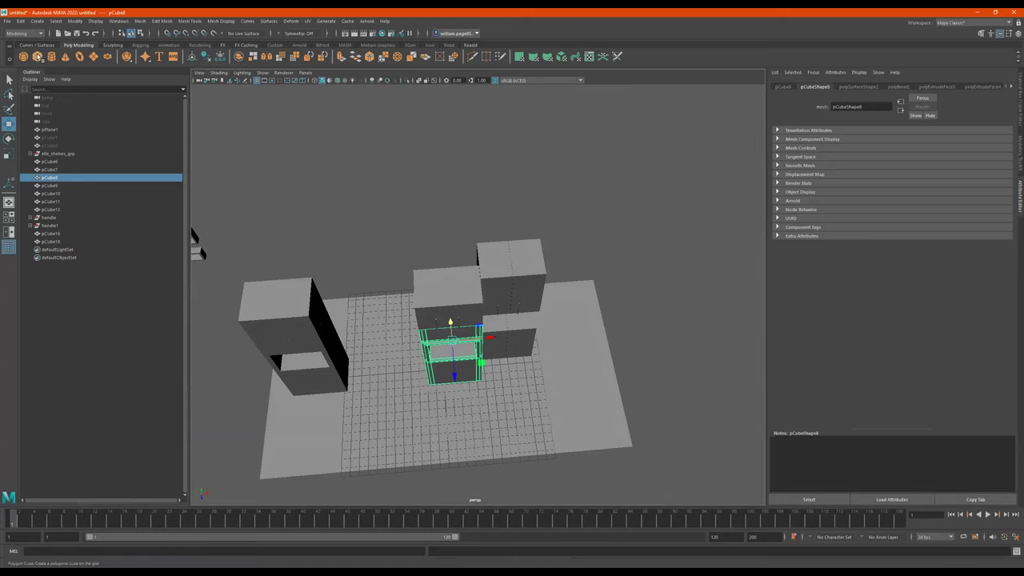
pyautogui.click(38, 58)
pyautogui.scroll(-2, 496, 339)
pyautogui.moveTo(448, 346); pyautogui.dragTo(437, 276)
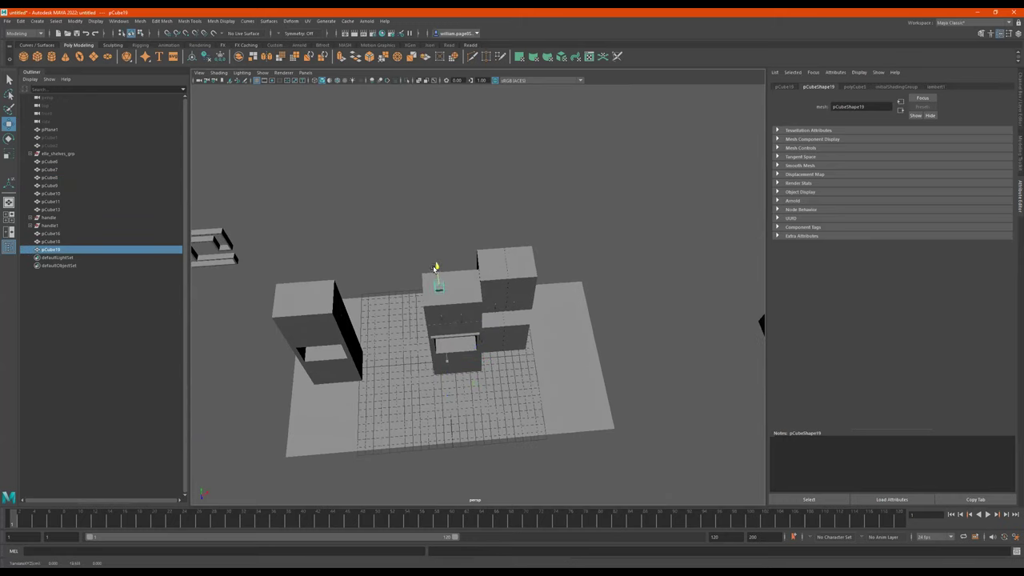
pyautogui.keyDown('alt'); pyautogui.moveTo(402, 290); pyautogui.dragTo(776, 282, button='right'); pyautogui.keyUp('alt')
pyautogui.keyDown('alt'); pyautogui.moveTo(300, 274); pyautogui.dragTo(345, 288); pyautogui.keyUp('alt')
pyautogui.keyDown('alt'); pyautogui.moveTo(345, 288); pyautogui.dragTo(393, 252, button='middle'); pyautogui.keyUp('alt')
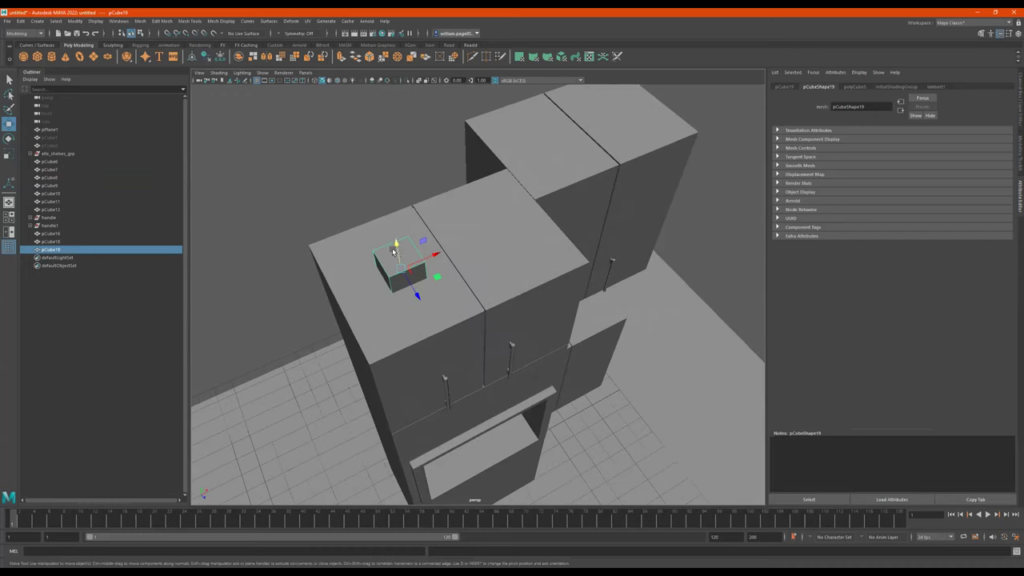
# Move the cube's side faces outward to stretch it into a slab overhanging the top of the tall cabinet.
pyautogui.press('F11')
pyautogui.click(412, 278)
pyautogui.moveTo(426, 311); pyautogui.dragTo(459, 369)
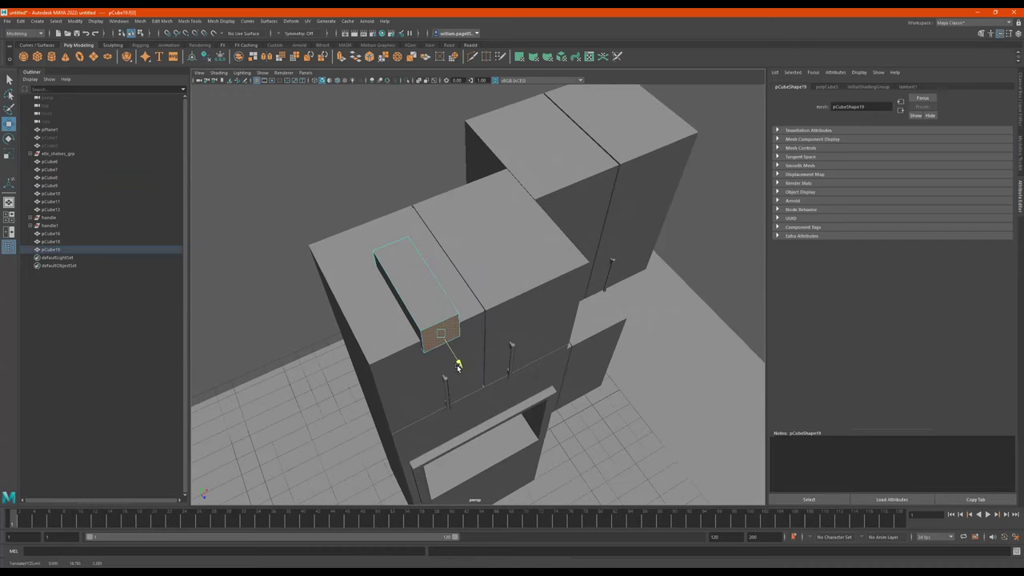
pyautogui.click(407, 305)
pyautogui.moveTo(430, 288); pyautogui.dragTo(370, 308)
pyautogui.keyDown('alt'); pyautogui.moveTo(485, 305); pyautogui.dragTo(400, 293); pyautogui.keyUp('alt')
pyautogui.click(384, 242)
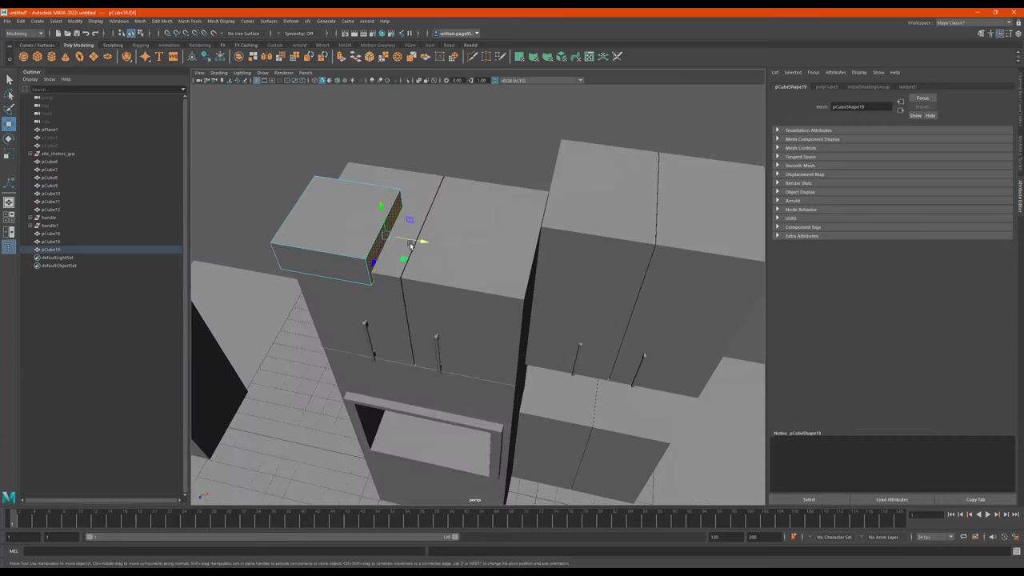
pyautogui.moveTo(423, 243); pyautogui.dragTo(575, 292)
pyautogui.keyDown('alt'); pyautogui.moveTo(514, 290); pyautogui.dragTo(548, 245); pyautogui.keyUp('alt')
pyautogui.moveTo(537, 207); pyautogui.dragTo(525, 230)
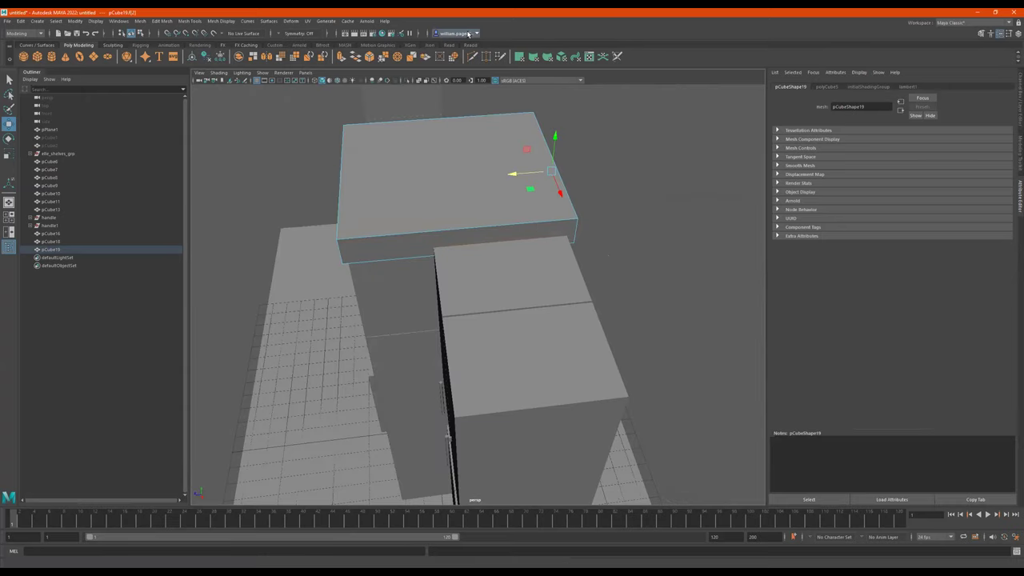
# Cut an edge loop across the slab and extrude the rear part of its side face out over the wall cabinet.
pyautogui.click(472, 56)
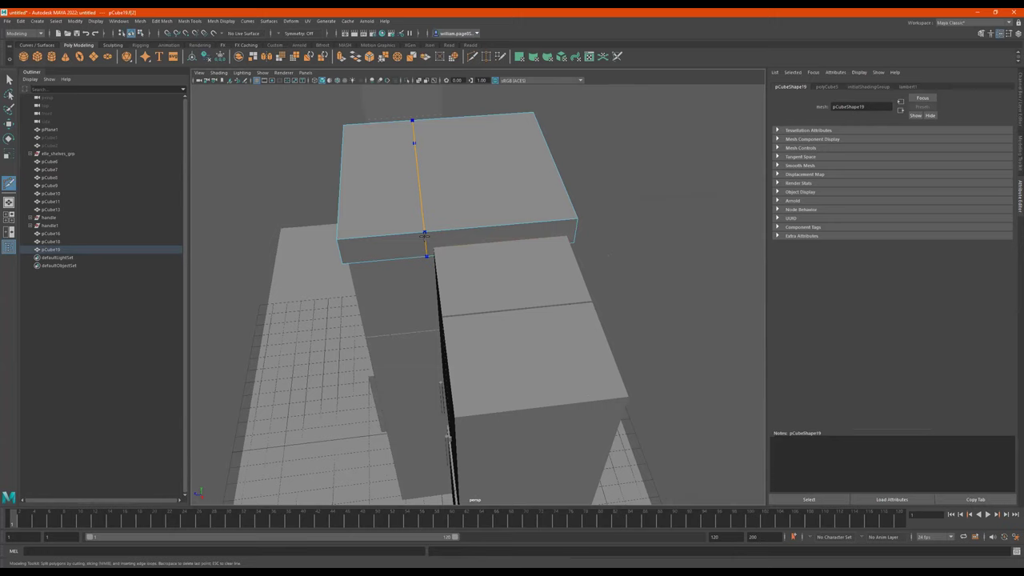
pyautogui.keyDown('ctrl'); pyautogui.click(425, 236); pyautogui.keyUp('ctrl')
pyautogui.press('q')
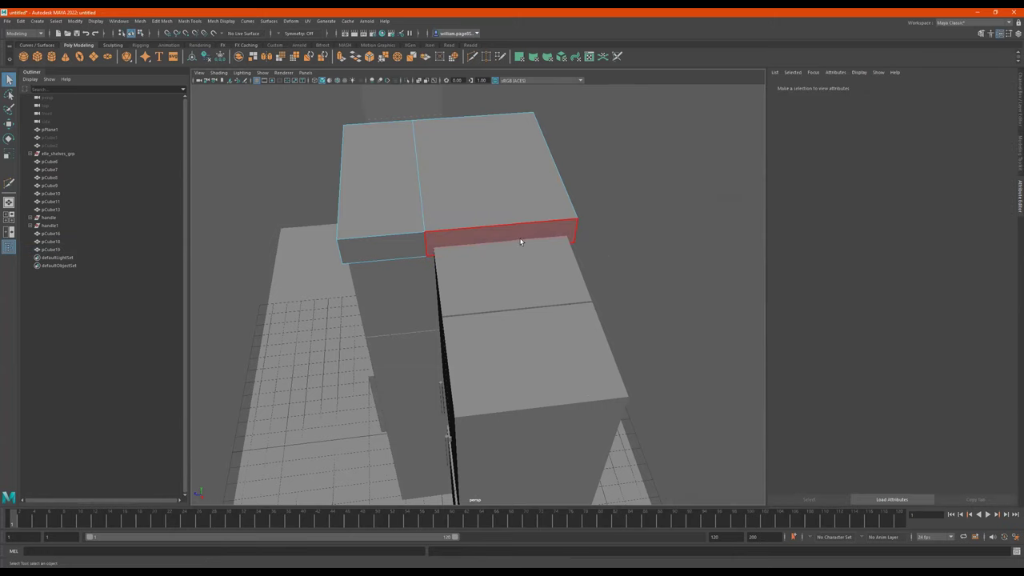
pyautogui.click(512, 234)
pyautogui.keyDown('alt'); pyautogui.moveTo(598, 232); pyautogui.dragTo(563, 248); pyautogui.keyUp('alt')
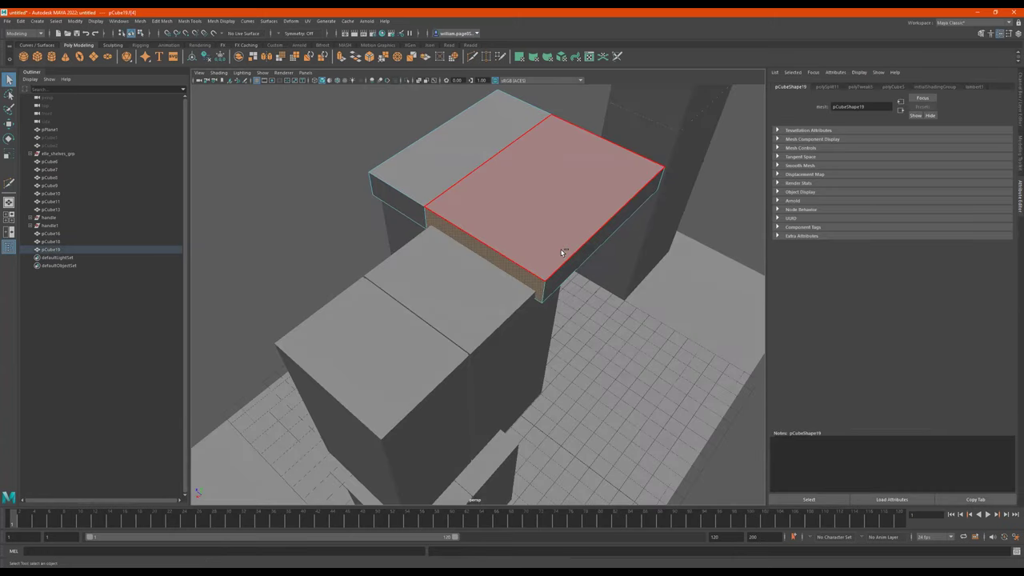
pyautogui.hotkey('ctrl', 'e')
pyautogui.moveTo(464, 270); pyautogui.dragTo(266, 415)
# Centre the L-shaped top slab's pivot and scale its height down to a thin panel.
pyautogui.keyDown('alt'); pyautogui.moveTo(361, 358); pyautogui.dragTo(464, 354); pyautogui.keyUp('alt')
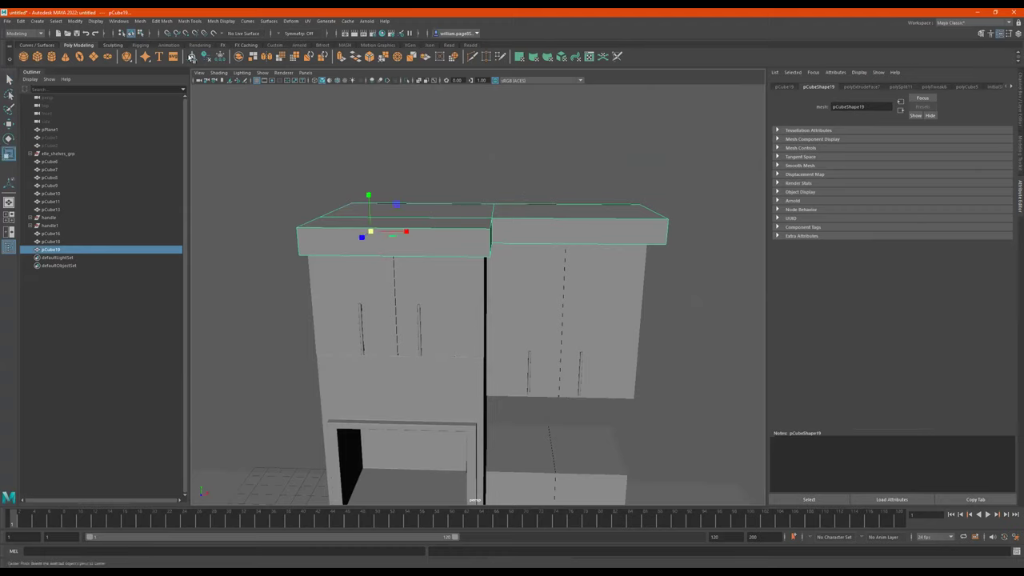
pyautogui.click(192, 56)
pyautogui.moveTo(492, 191); pyautogui.dragTo(469, 229)
pyautogui.press('w')
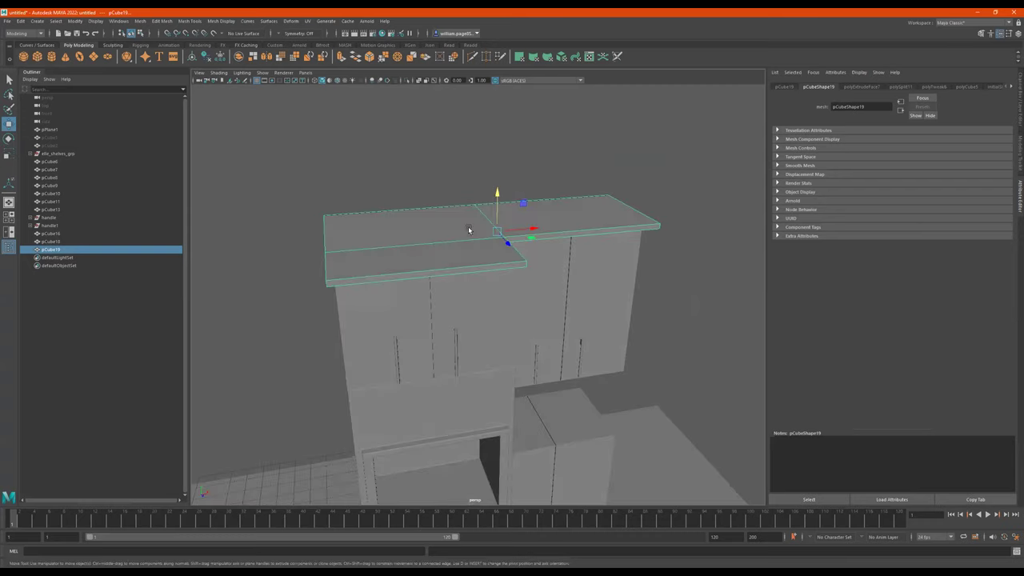
# Bevel all edges of the thin top panel with a fraction of 0.5 and 3 segments.
pyautogui.moveTo(271, 374); pyautogui.dragTo(271, 348, button='right')
pyautogui.click(504, 270)
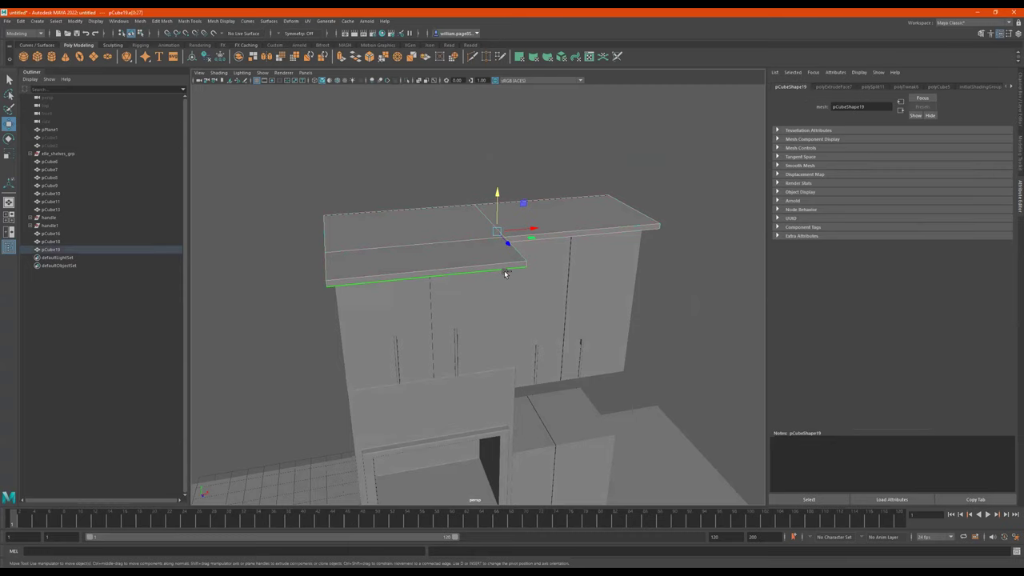
pyautogui.keyDown('shift'); pyautogui.moveTo(504, 271); pyautogui.dragTo(542, 273, button='right'); pyautogui.keyUp('shift')
pyautogui.keyDown('alt'); pyautogui.moveTo(454, 261); pyautogui.dragTo(639, 311); pyautogui.keyUp('alt')
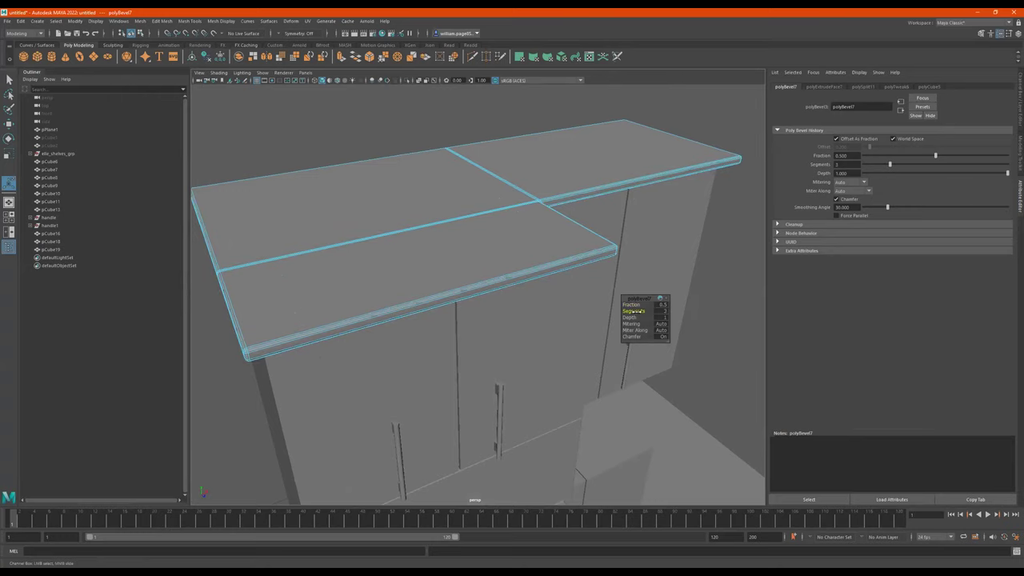
pyautogui.keyDown('alt'); pyautogui.moveTo(405, 312); pyautogui.dragTo(394, 304); pyautogui.keyUp('alt')
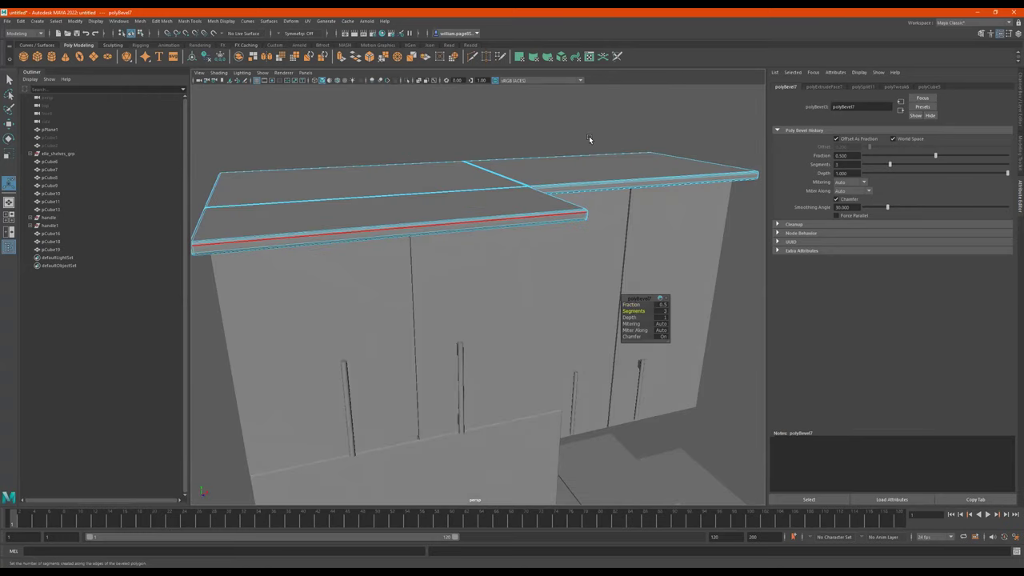
pyautogui.press('q')
pyautogui.moveTo(590, 139); pyautogui.dragTo(620, 112, button='right')
# Adjust the top panel's outer end vertices along X to set its overhang beyond the wall cabinet's side.
pyautogui.scroll(-5, 521, 210)
pyautogui.moveTo(522, 211)
pyautogui.keyDown('alt'); pyautogui.mouseDown()
pyautogui.moveTo(501, 194)
pyautogui.moveTo(515, 209)
pyautogui.mouseUp(); pyautogui.keyUp('alt')
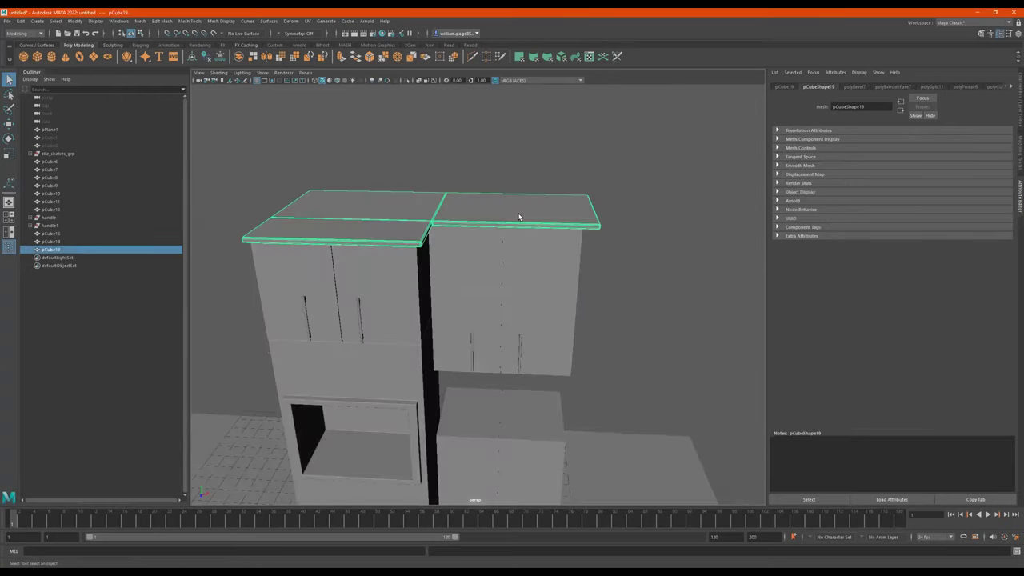
pyautogui.moveTo(541, 211); pyautogui.dragTo(494, 212, button='right')
pyautogui.moveTo(641, 166); pyautogui.dragTo(558, 251)
pyautogui.press('w')
pyautogui.moveTo(626, 213); pyautogui.dragTo(637, 307)
pyautogui.keyDown('alt'); pyautogui.moveTo(636, 307); pyautogui.dragTo(524, 351, button='right'); pyautogui.keyUp('alt')
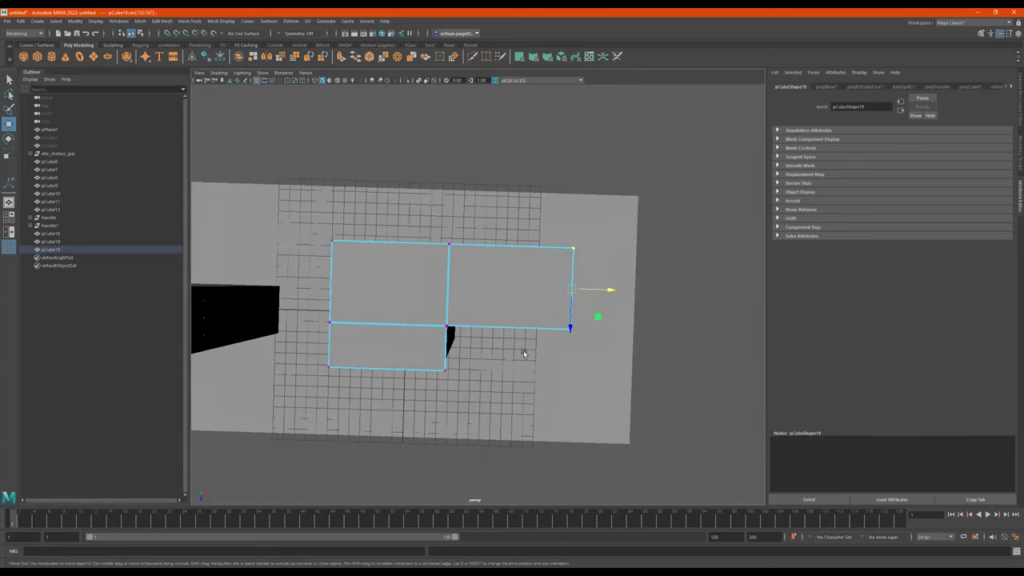
pyautogui.keyDown('alt'); pyautogui.moveTo(631, 333); pyautogui.dragTo(648, 292, button='middle'); pyautogui.keyUp('alt')
# Shift the top panel's front vertices slightly forward to adjust its overhang past the cabinet doors.
pyautogui.click(680, 281)
pyautogui.moveTo(708, 269); pyautogui.dragTo(283, 405)
pyautogui.moveTo(459, 353); pyautogui.dragTo(458, 358)
pyautogui.keyDown('alt'); pyautogui.moveTo(458, 357); pyautogui.dragTo(459, 283); pyautogui.keyUp('alt')
pyautogui.keyDown('alt'); pyautogui.moveTo(496, 195); pyautogui.dragTo(496, 231); pyautogui.keyUp('alt')
# Adjust the vertices at the top panel's inner corner between the tall cabinet and the wall cabinet.
pyautogui.moveTo(495, 178); pyautogui.dragTo(410, 287)
pyautogui.keyDown('alt'); pyautogui.moveTo(482, 227); pyautogui.dragTo(516, 205, button='right'); pyautogui.keyUp('alt')
pyautogui.keyDown('alt'); pyautogui.moveTo(516, 205); pyautogui.dragTo(452, 213); pyautogui.keyUp('alt')
pyautogui.moveTo(452, 178); pyautogui.dragTo(477, 196)
pyautogui.moveTo(475, 291); pyautogui.dragTo(487, 294)
pyautogui.keyDown('alt'); pyautogui.moveTo(480, 375); pyautogui.dragTo(424, 248); pyautogui.keyUp('alt')
# Move the top panel's vertices above the wall cabinet doors in depth to set the front overhang, and return to object selection.
pyautogui.keyDown('alt'); pyautogui.moveTo(557, 254); pyautogui.dragTo(491, 303); pyautogui.keyUp('alt')
pyautogui.moveTo(515, 107); pyautogui.dragTo(444, 394)
pyautogui.keyDown('alt'); pyautogui.moveTo(477, 311); pyautogui.dragTo(523, 274); pyautogui.keyUp('alt')
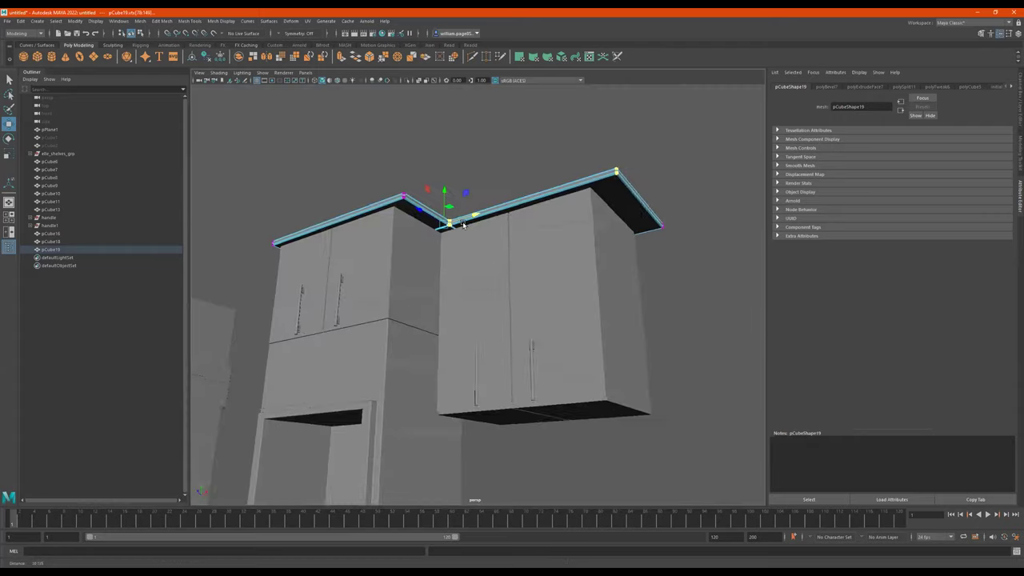
pyautogui.scroll(4, 463, 221)
pyautogui.keyDown('alt'); pyautogui.moveTo(452, 210); pyautogui.dragTo(443, 221); pyautogui.keyUp('alt')
pyautogui.moveTo(402, 169); pyautogui.dragTo(452, 184)
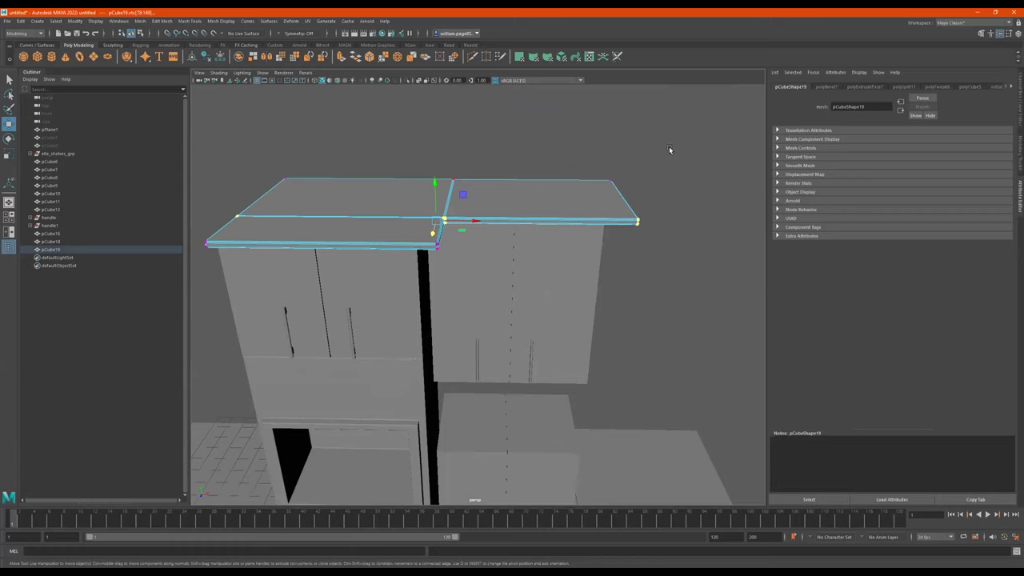
pyautogui.scroll(-4, 669, 149)
pyautogui.moveTo(620, 297); pyautogui.dragTo(641, 276, button='right')
pyautogui.click(641, 278)
pyautogui.keyDown('alt'); pyautogui.moveTo(579, 345); pyautogui.dragTo(551, 300); pyautogui.keyUp('alt')
pyautogui.click(524, 156)
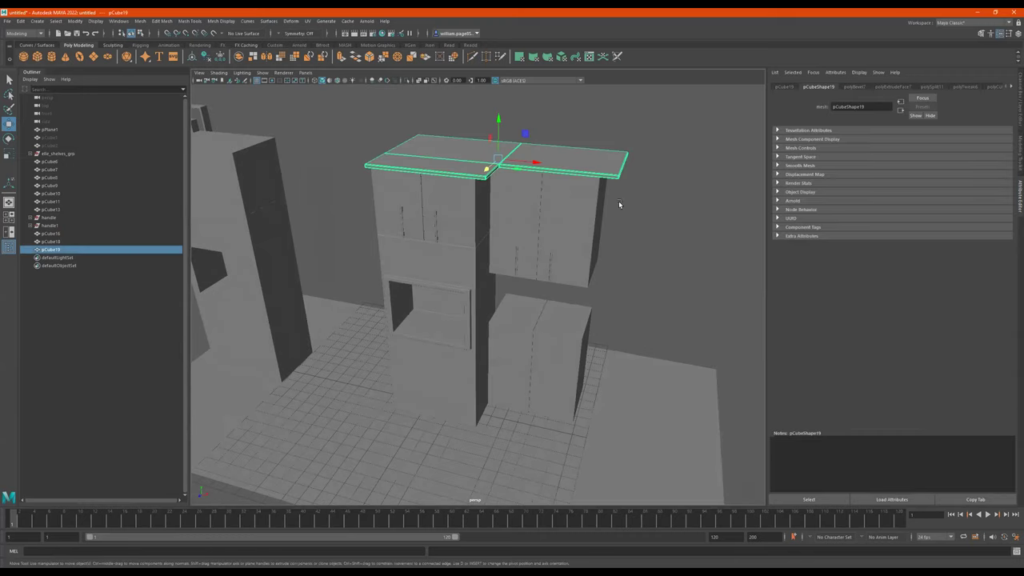
# Create a polygon cube, move it beside the cabinets at countertop height and flatten it vertically.
pyautogui.moveTo(526, 227)
pyautogui.keyDown('alt'); pyautogui.mouseDown()
pyautogui.moveTo(553, 232)
pyautogui.moveTo(541, 245)
pyautogui.moveTo(534, 215)
pyautogui.mouseUp(); pyautogui.keyUp('alt')
pyautogui.keyDown('alt'); pyautogui.moveTo(590, 269); pyautogui.dragTo(550, 264, button='right'); pyautogui.keyUp('alt')
pyautogui.keyDown('alt'); pyautogui.moveTo(550, 264); pyautogui.dragTo(472, 238, button='middle'); pyautogui.keyUp('alt')
pyautogui.keyDown('alt'); pyautogui.moveTo(473, 237); pyautogui.dragTo(496, 249); pyautogui.keyUp('alt')
pyautogui.keyDown('alt'); pyautogui.moveTo(459, 184); pyautogui.dragTo(475, 208); pyautogui.keyUp('alt')
pyautogui.click(36, 56)
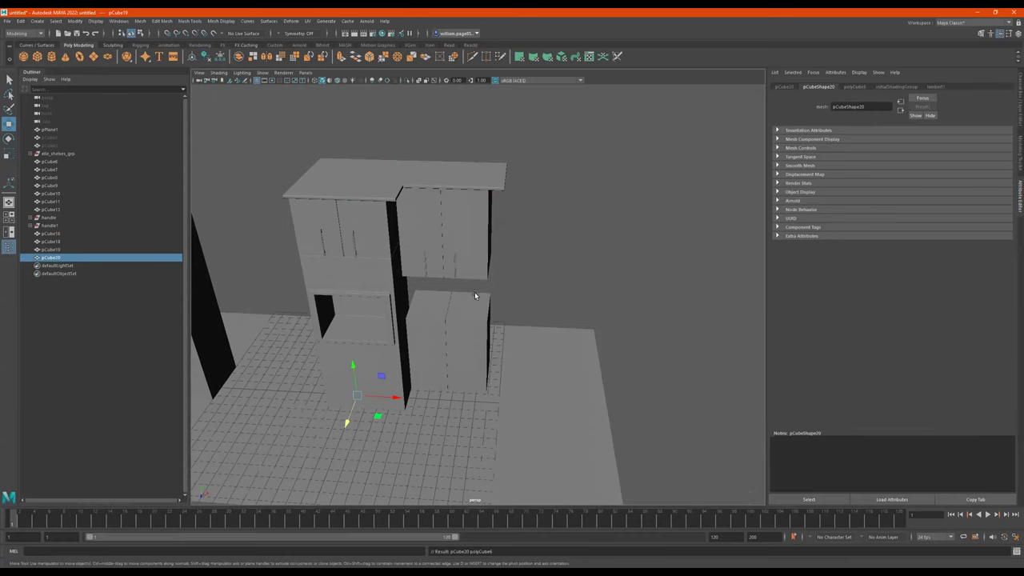
pyautogui.moveTo(345, 351); pyautogui.dragTo(558, 281)
pyautogui.press('r')
pyautogui.moveTo(528, 234); pyautogui.dragTo(529, 255)
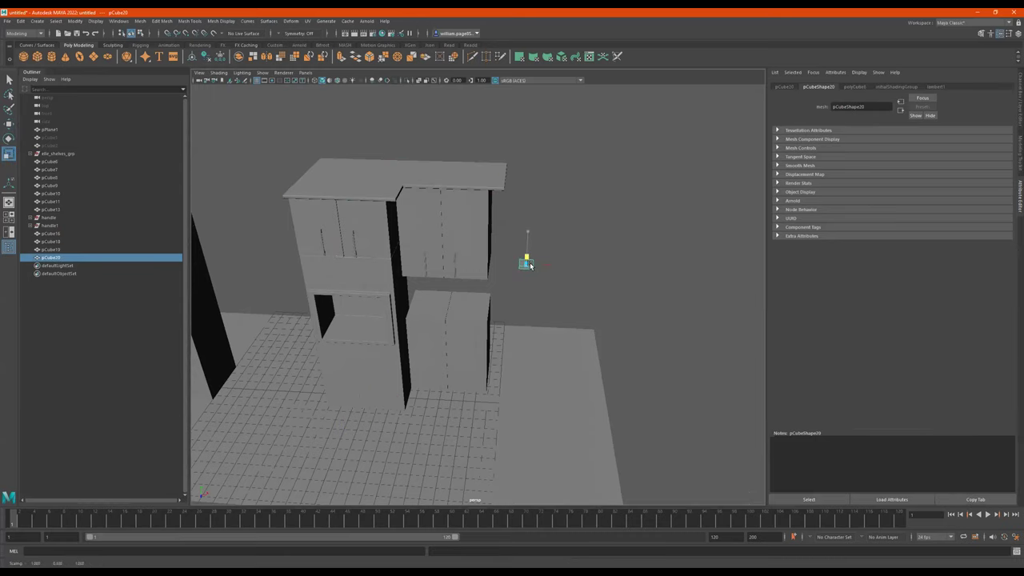
# Stretch the flattened cube in length and depth into a countertop and lower it onto the base cabinet.
pyautogui.moveTo(562, 265); pyautogui.dragTo(952, 289)
pyautogui.keyDown('alt'); pyautogui.moveTo(605, 281); pyautogui.dragTo(537, 294); pyautogui.keyUp('alt')
pyautogui.moveTo(468, 294); pyautogui.dragTo(363, 323)
pyautogui.moveTo(520, 298); pyautogui.dragTo(593, 336)
pyautogui.keyDown('alt'); pyautogui.moveTo(523, 323); pyautogui.dragTo(557, 283); pyautogui.keyUp('alt')
pyautogui.press('w')
pyautogui.moveTo(520, 221); pyautogui.dragTo(559, 352)
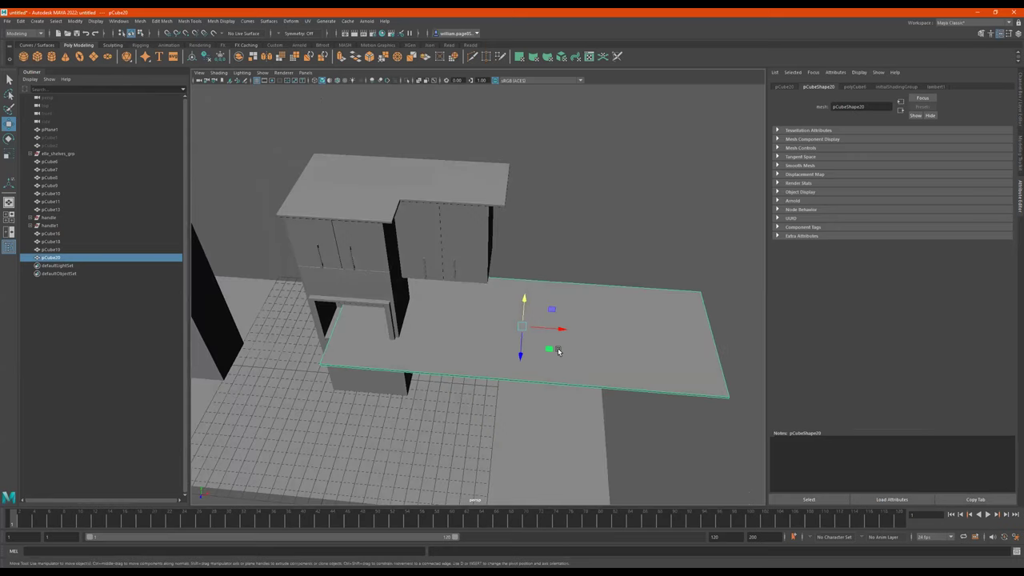
# Move the countertop's front vertices back to reduce its depth to suit the base cabinet.
pyautogui.keyDown('alt'); pyautogui.moveTo(471, 351); pyautogui.dragTo(473, 361); pyautogui.keyUp('alt')
pyautogui.moveTo(473, 361); pyautogui.dragTo(428, 361, button='right')
pyautogui.moveTo(737, 474); pyautogui.dragTo(312, 353)
pyautogui.moveTo(520, 424); pyautogui.dragTo(494, 298)
# Move the countertop's inner end vertices against the tall cabinet's side and select the vertices at its free end.
pyautogui.press('4')
pyautogui.moveTo(454, 399); pyautogui.dragTo(267, 239)
pyautogui.moveTo(391, 294); pyautogui.dragTo(457, 310)
pyautogui.press('5')
pyautogui.keyDown('alt'); pyautogui.moveTo(389, 303); pyautogui.dragTo(752, 294, button='right'); pyautogui.keyUp('alt')
pyautogui.moveTo(368, 313); pyautogui.dragTo(344, 312)
pyautogui.keyDown('alt'); pyautogui.moveTo(543, 324); pyautogui.dragTo(446, 331, button='right'); pyautogui.keyUp('alt')
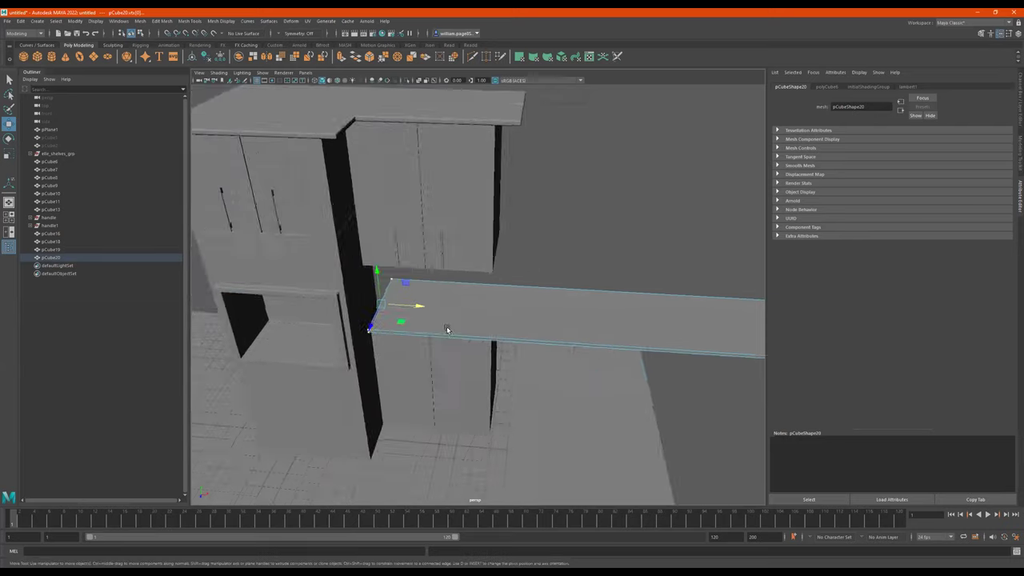
pyautogui.keyDown('alt'); pyautogui.moveTo(446, 331); pyautogui.dragTo(296, 308, button='middle'); pyautogui.keyUp('alt')
pyautogui.moveTo(561, 238); pyautogui.dragTo(702, 371)
pyautogui.keyDown('alt'); pyautogui.moveTo(542, 366); pyautogui.dragTo(473, 336); pyautogui.keyUp('alt')
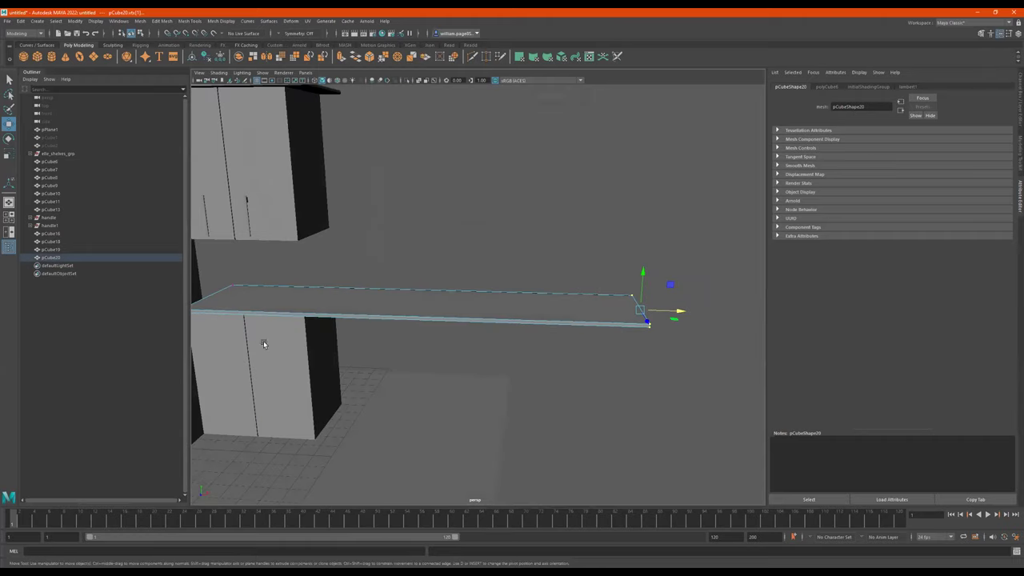
# Duplicate the two-door base cabinet and move the copy along X under the countertop's far end.
pyautogui.keyDown('alt'); pyautogui.moveTo(272, 337); pyautogui.dragTo(325, 340); pyautogui.keyUp('alt')
pyautogui.click(296, 349)
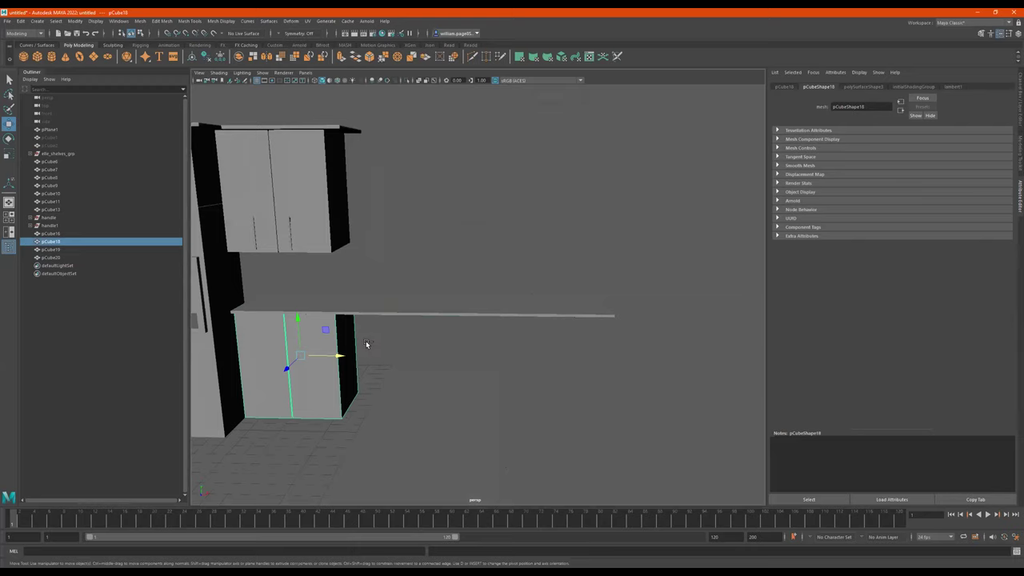
pyautogui.hotkey('ctrl', 'd')
pyautogui.moveTo(344, 362); pyautogui.dragTo(521, 369)
# Examine the handle and handle1 groups in the Outliner to identify which parts belong to each cabinet door.
pyautogui.keyDown('alt'); pyautogui.moveTo(522, 369); pyautogui.dragTo(683, 466, button='middle'); pyautogui.keyUp('alt')
pyautogui.keyDown('alt'); pyautogui.moveTo(482, 339); pyautogui.dragTo(592, 334, button='right'); pyautogui.keyUp('alt')
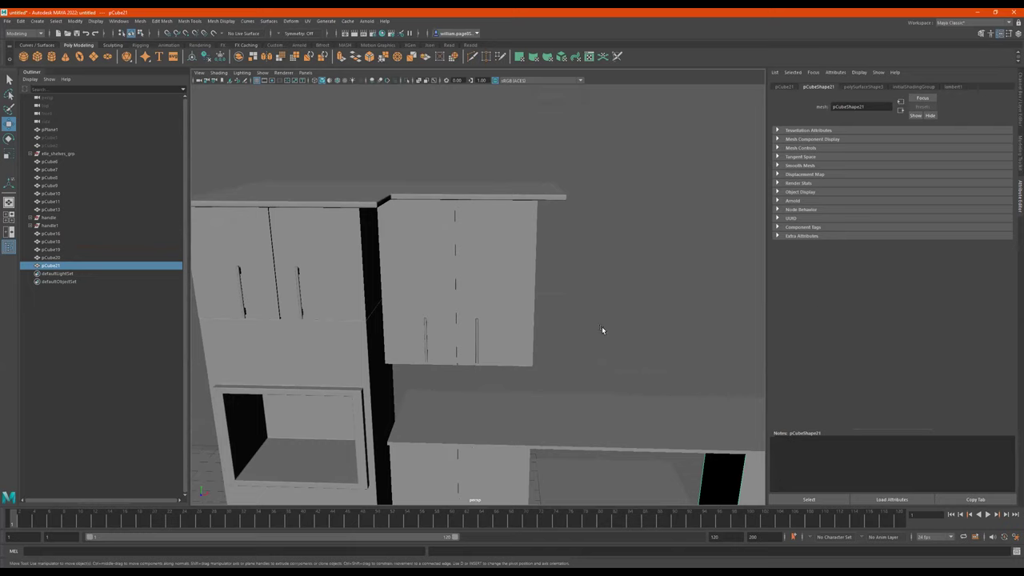
pyautogui.click(52, 218)
pyautogui.keyDown('alt'); pyautogui.moveTo(529, 296); pyautogui.dragTo(455, 295, button='right'); pyautogui.keyUp('alt')
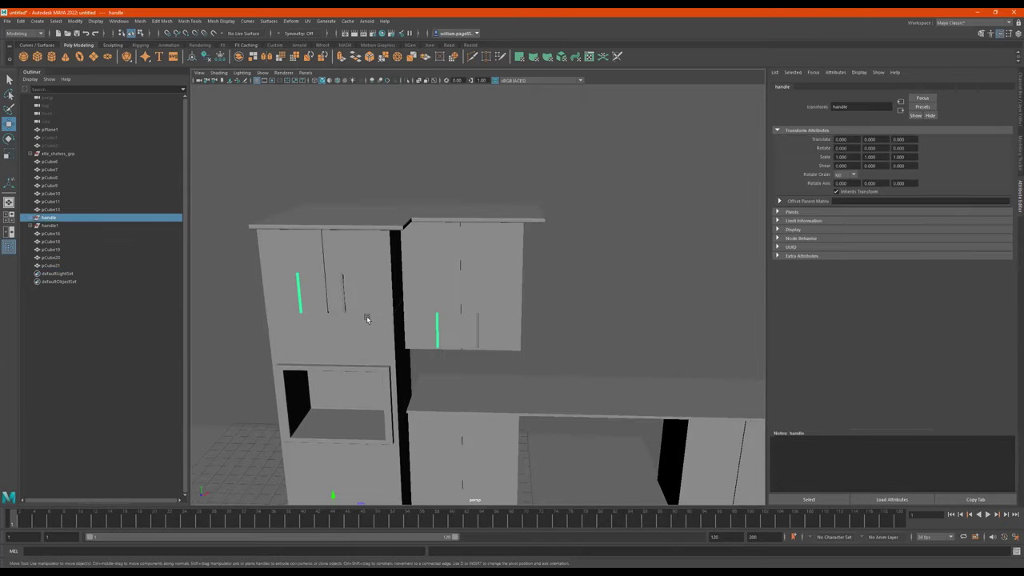
pyautogui.click(46, 227)
pyautogui.keyDown('alt'); pyautogui.moveTo(456, 290); pyautogui.dragTo(412, 288, button='right'); pyautogui.keyUp('alt')
pyautogui.keyDown('alt'); pyautogui.moveTo(411, 283); pyautogui.dragTo(383, 282); pyautogui.keyUp('alt')
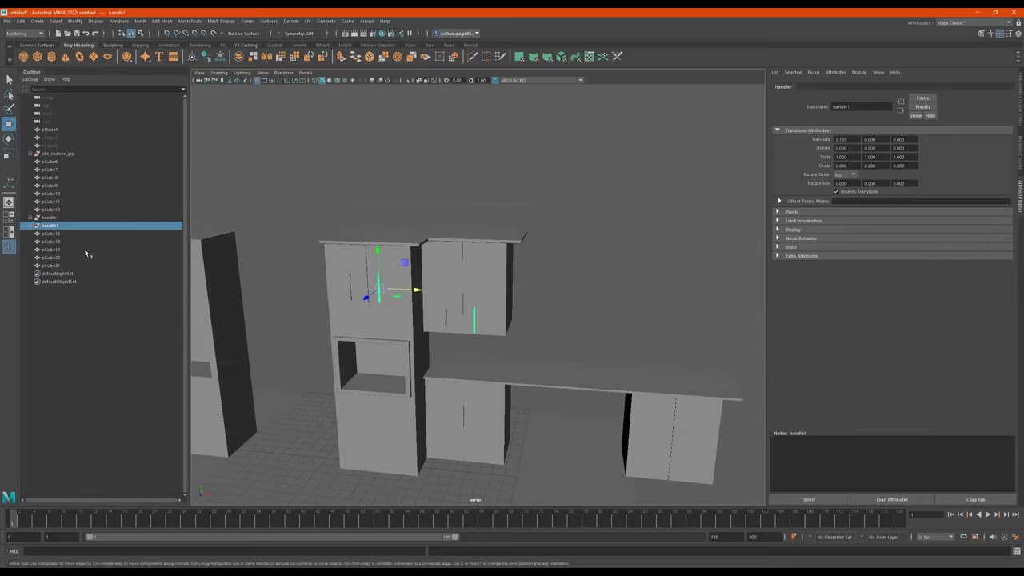
pyautogui.click(30, 225)
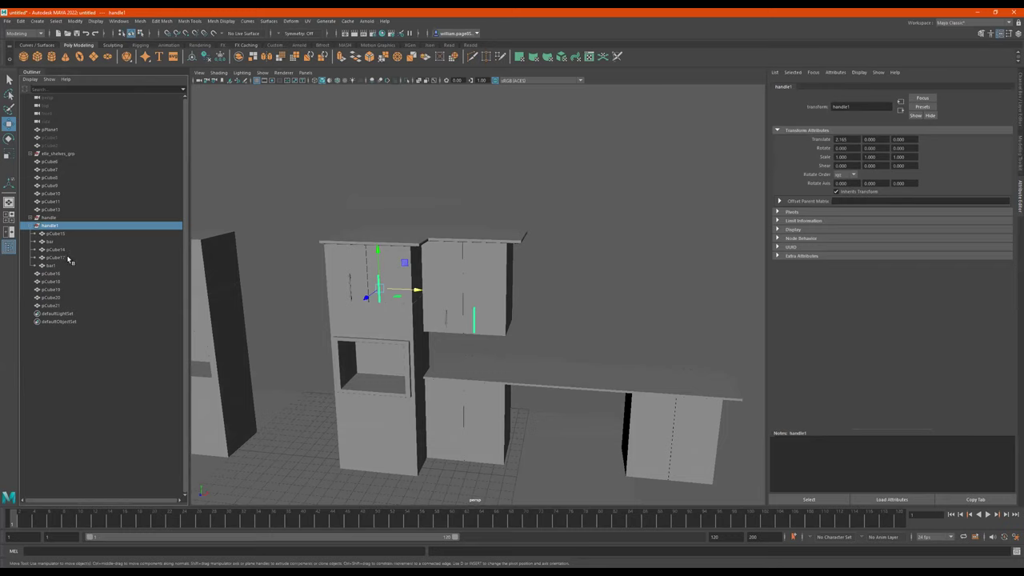
pyautogui.click(55, 234)
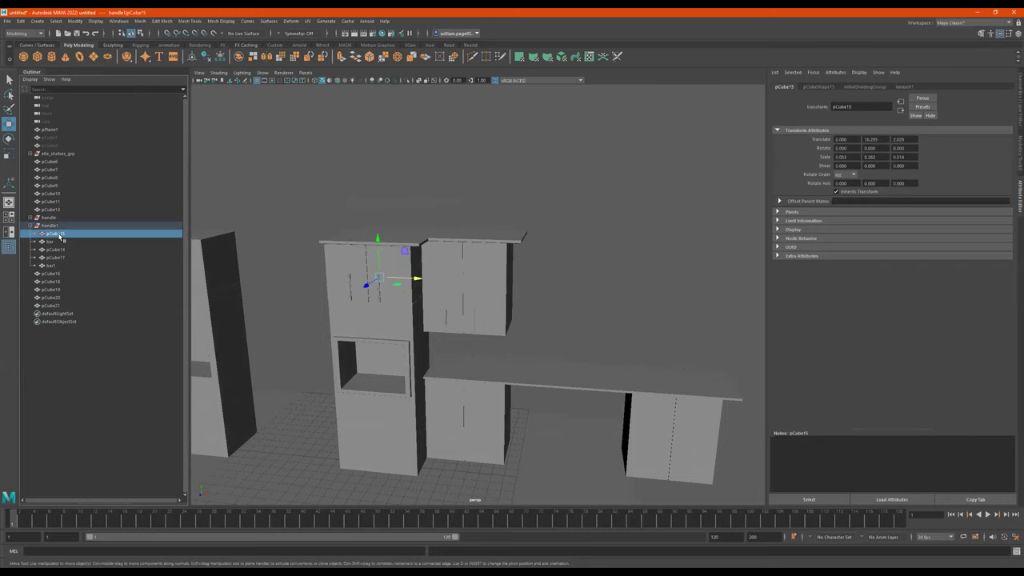
pyautogui.scroll(5, 487, 269)
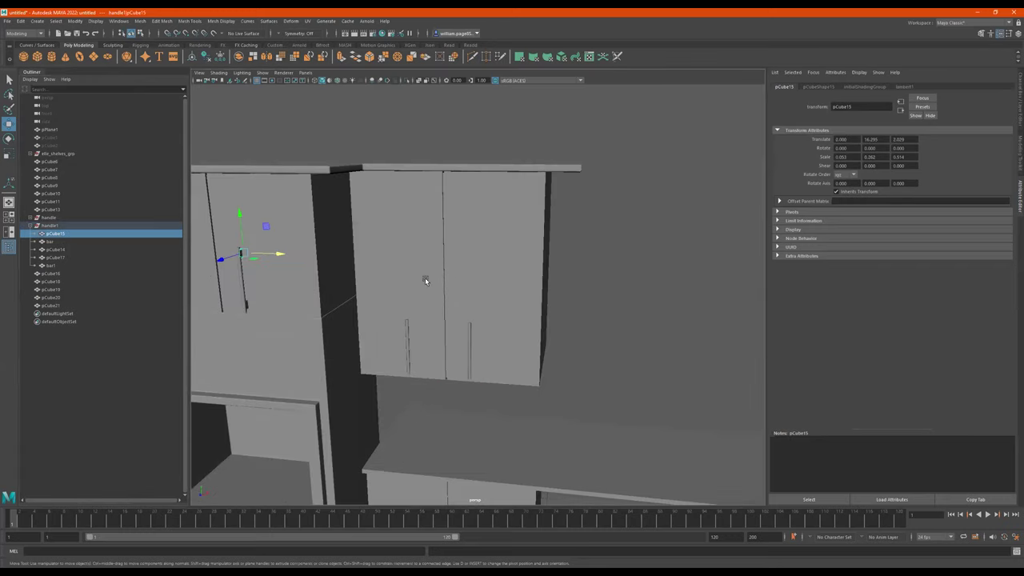
pyautogui.keyDown('ctrl'); pyautogui.click(71, 243); pyautogui.keyUp('ctrl')
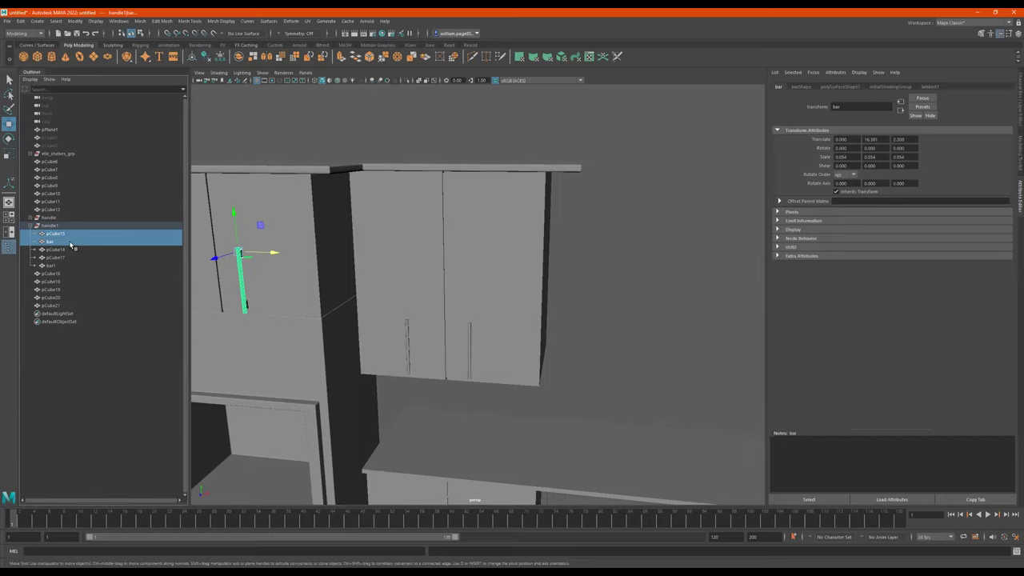
pyautogui.scroll(-3, 408, 284)
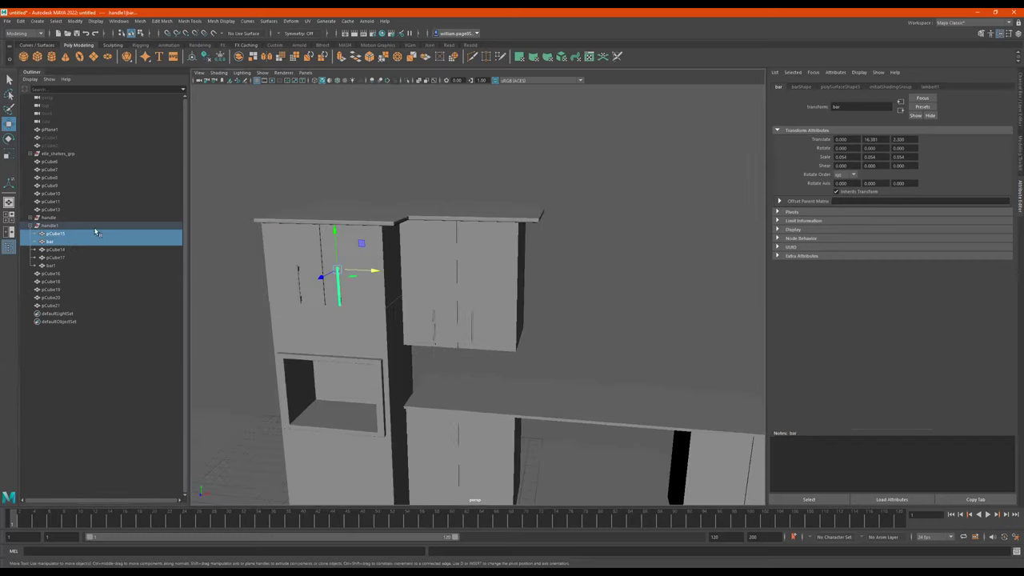
pyautogui.click(31, 227)
# Duplicate the handle1 group and move the copy along X to about 21.5, clear of the cabinets.
pyautogui.click(51, 227)
pyautogui.scroll(-5, 382, 284)
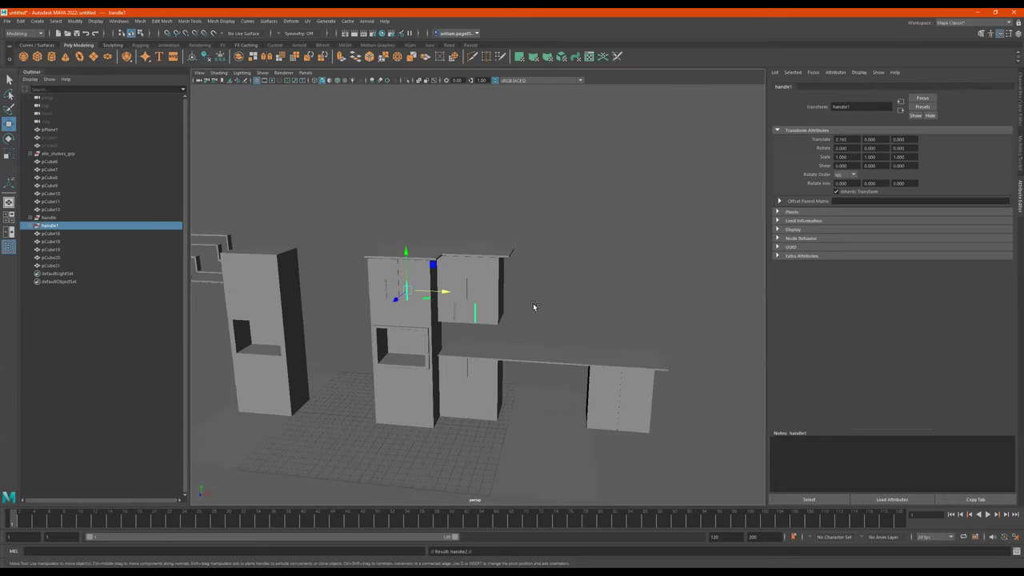
pyautogui.moveTo(446, 291); pyautogui.dragTo(604, 311)
# Delete the lower bar and its mount (bar1 and pCube17) from the duplicated handle2 group, keeping only the upper handle.
pyautogui.keyDown('alt'); pyautogui.moveTo(699, 313); pyautogui.dragTo(613, 322); pyautogui.keyUp('alt')
pyautogui.keyDown('alt'); pyautogui.moveTo(613, 321); pyautogui.dragTo(739, 331, button='right'); pyautogui.keyUp('alt')
pyautogui.keyDown('alt'); pyautogui.moveTo(739, 331); pyautogui.dragTo(588, 265); pyautogui.keyUp('alt')
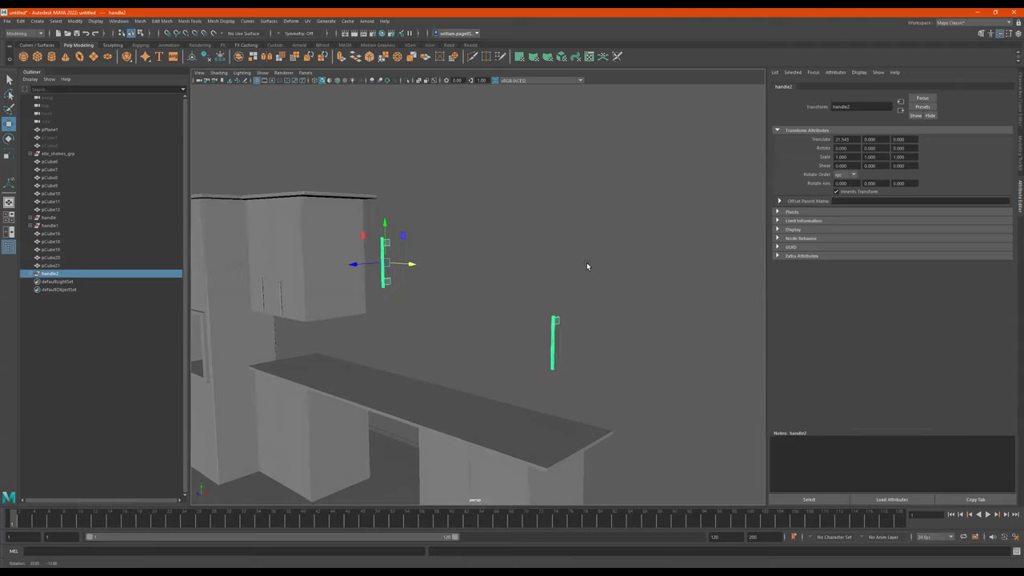
pyautogui.click(548, 363)
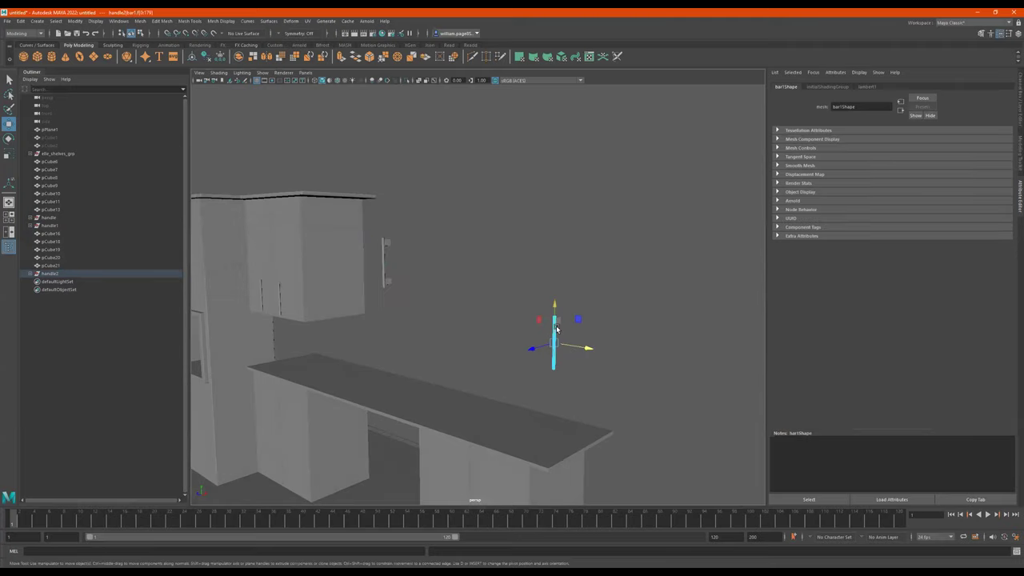
pyautogui.moveTo(642, 290); pyautogui.dragTo(545, 366)
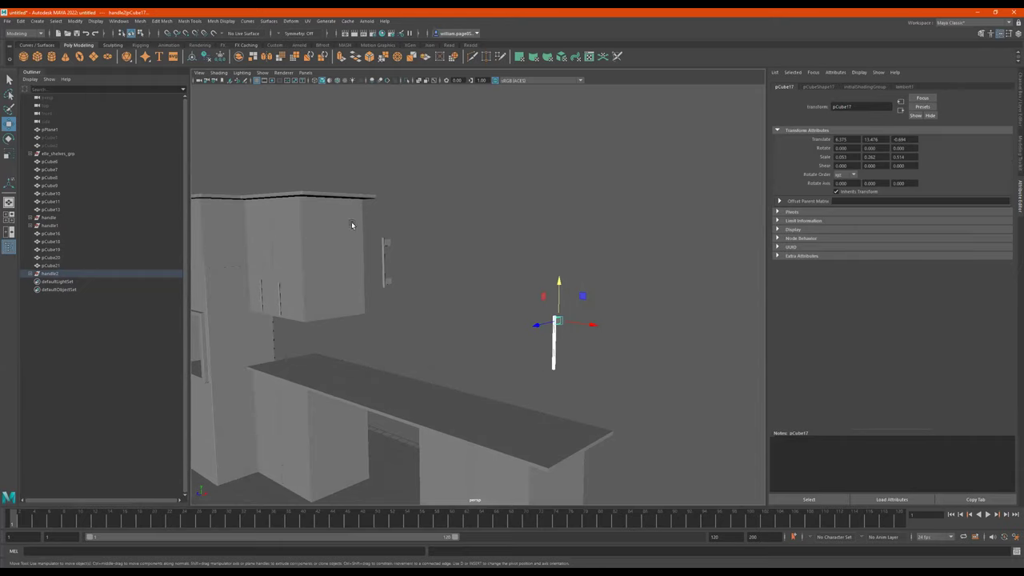
pyautogui.click(31, 273)
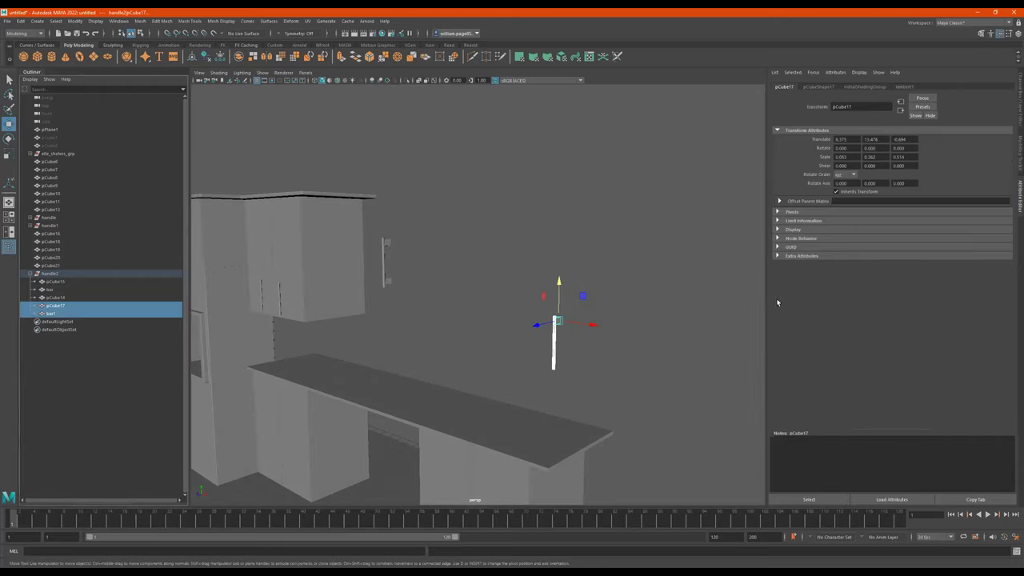
pyautogui.press('Delete')
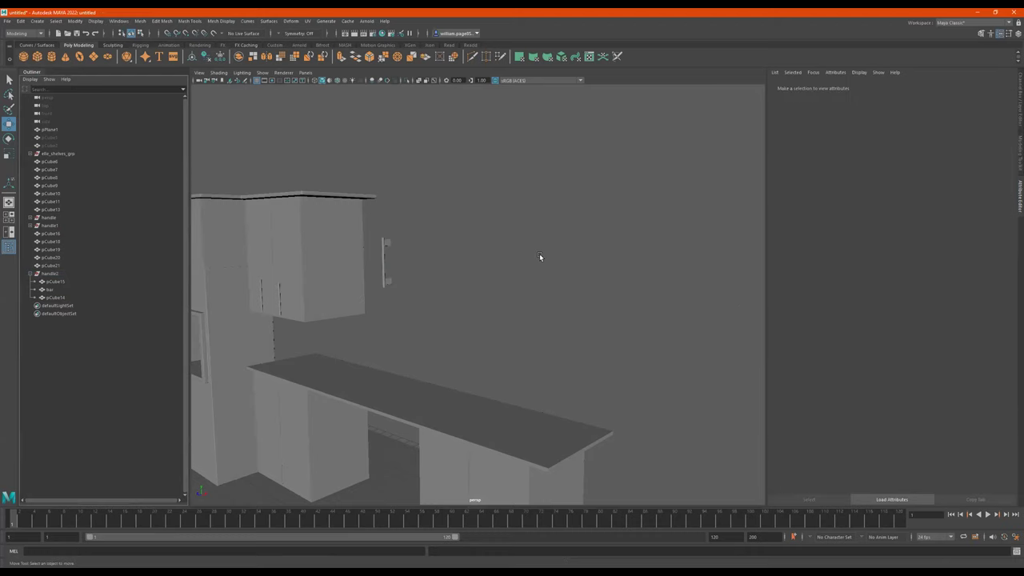
# Rename the handle2 group as handle2_horizontal.
pyautogui.keyDown('alt'); pyautogui.moveTo(539, 253); pyautogui.dragTo(479, 267); pyautogui.keyUp('alt')
pyautogui.moveTo(389, 301); pyautogui.dragTo(388, 302)
pyautogui.keyDown('alt'); pyautogui.moveTo(461, 285); pyautogui.dragTo(475, 289); pyautogui.keyUp('alt')
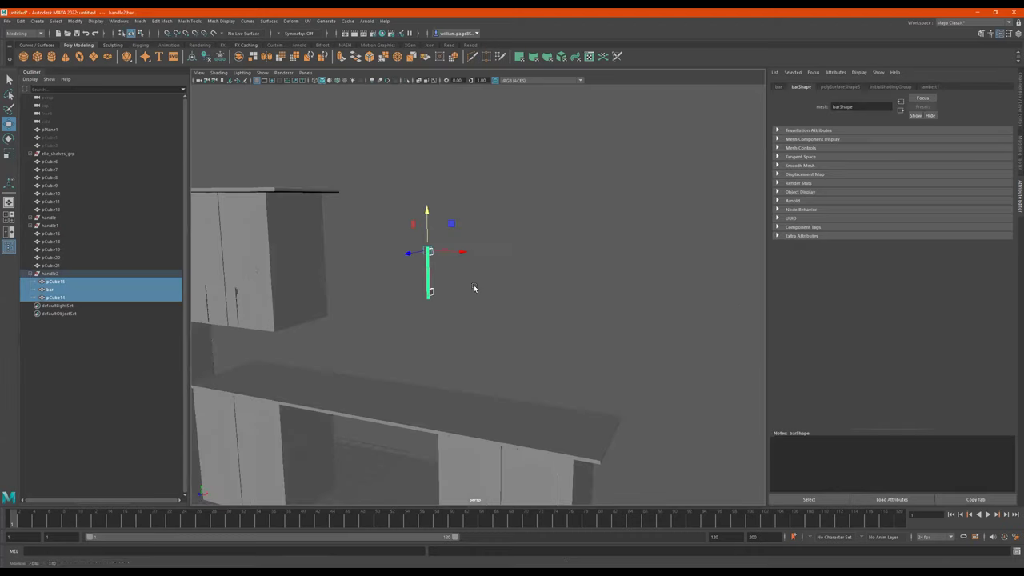
pyautogui.click(31, 275)
pyautogui.click(53, 274)
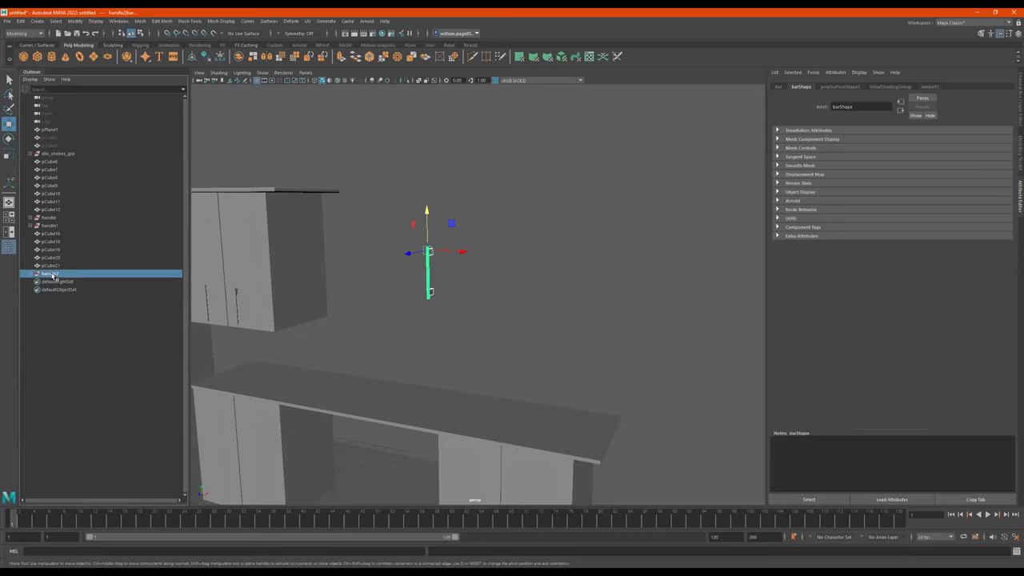
pyautogui.doubleClick(57, 274)
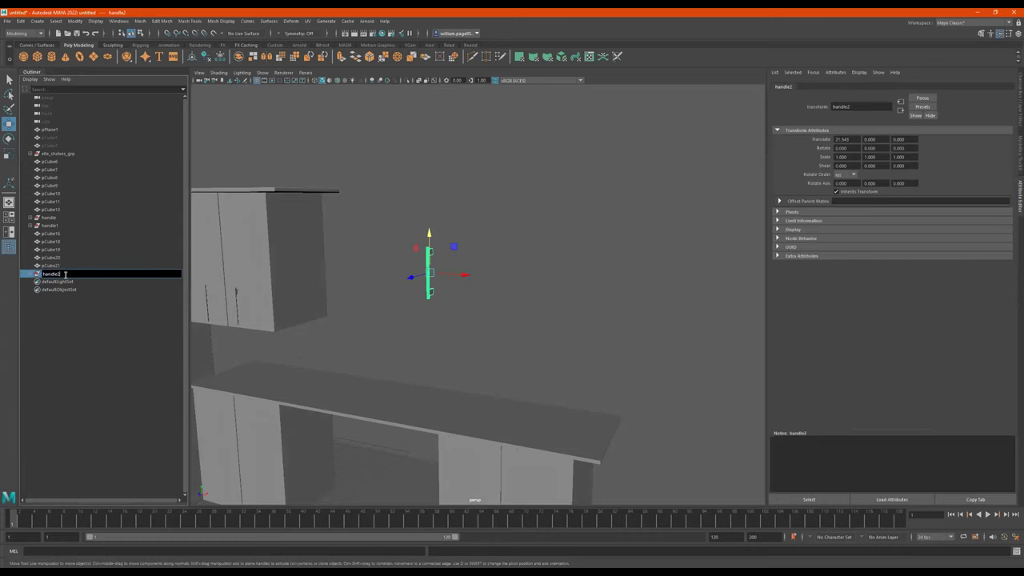
pyautogui.write('_hinge')
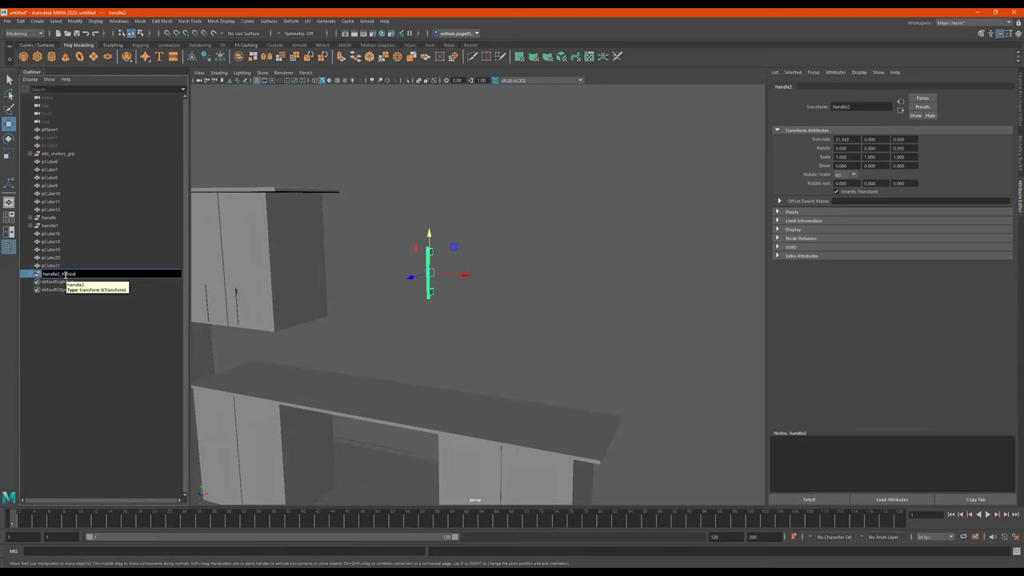
pyautogui.press('Return')
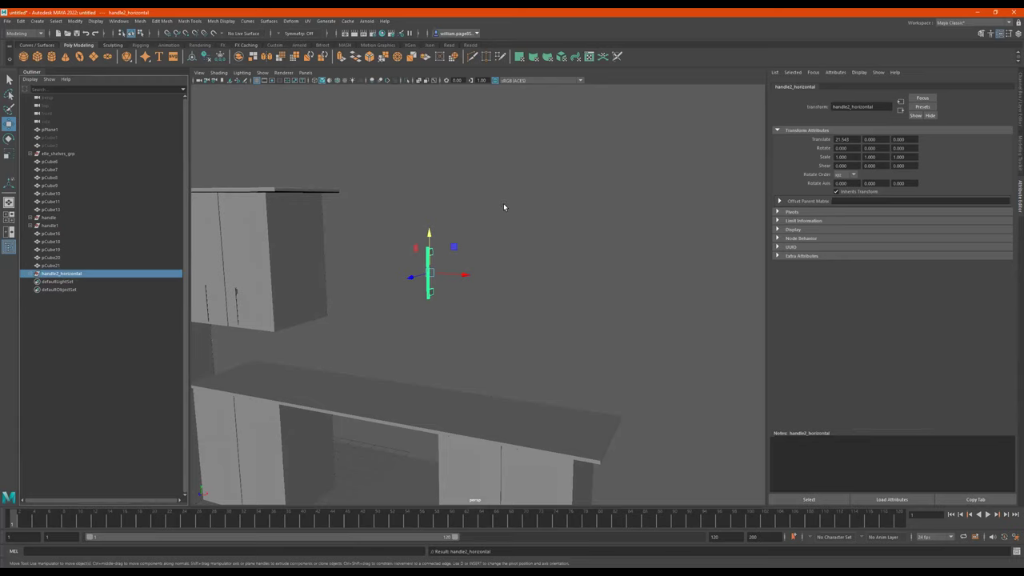
# Rotate the handle2_horizontal group -90 degrees about Z and move it down to the base cabinet beside the tall unit.
pyautogui.keyDown('alt'); pyautogui.moveTo(504, 205); pyautogui.dragTo(494, 203); pyautogui.keyUp('alt')
pyautogui.press('e')
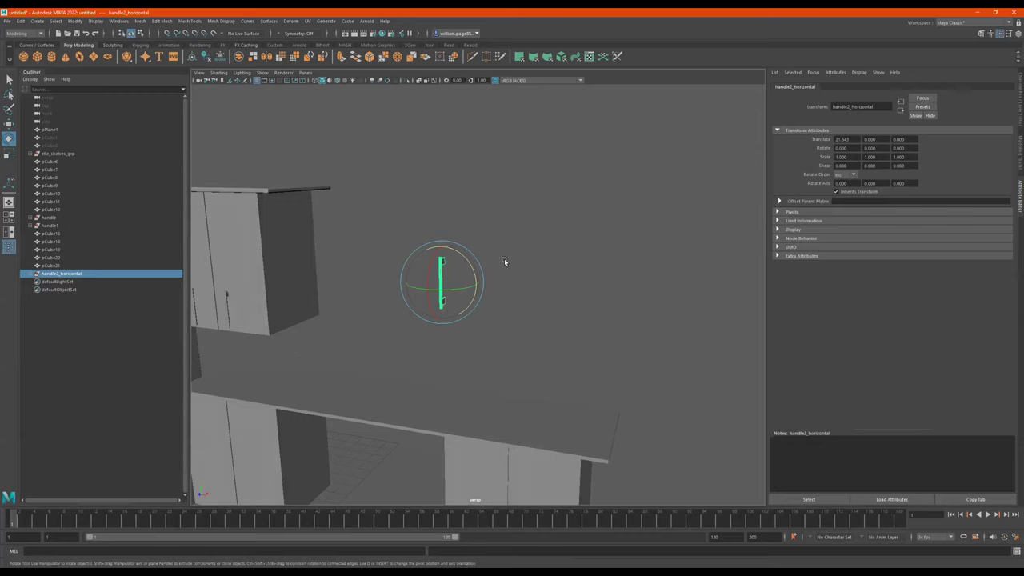
pyautogui.moveTo(461, 254); pyautogui.dragTo(502, 287)
pyautogui.press('w')
pyautogui.moveTo(436, 252); pyautogui.dragTo(483, 434)
pyautogui.keyDown('alt'); pyautogui.moveTo(483, 434); pyautogui.dragTo(499, 449); pyautogui.keyUp('alt')
pyautogui.keyDown('alt'); pyautogui.moveTo(494, 478); pyautogui.dragTo(517, 437, button='middle'); pyautogui.keyUp('alt')
pyautogui.moveTo(542, 415); pyautogui.dragTo(331, 345)
# Seat the horizontal handle's mounts against the base cabinet's door front and adjust its height just below the countertop.
pyautogui.keyDown('alt'); pyautogui.moveTo(332, 345); pyautogui.dragTo(495, 321, button='middle'); pyautogui.keyUp('alt')
pyautogui.keyDown('alt'); pyautogui.moveTo(494, 321); pyautogui.dragTo(720, 304, button='right'); pyautogui.keyUp('alt')
pyautogui.moveTo(531, 369); pyautogui.dragTo(475, 360)
pyautogui.moveTo(449, 357); pyautogui.dragTo(483, 296)
pyautogui.press('f')
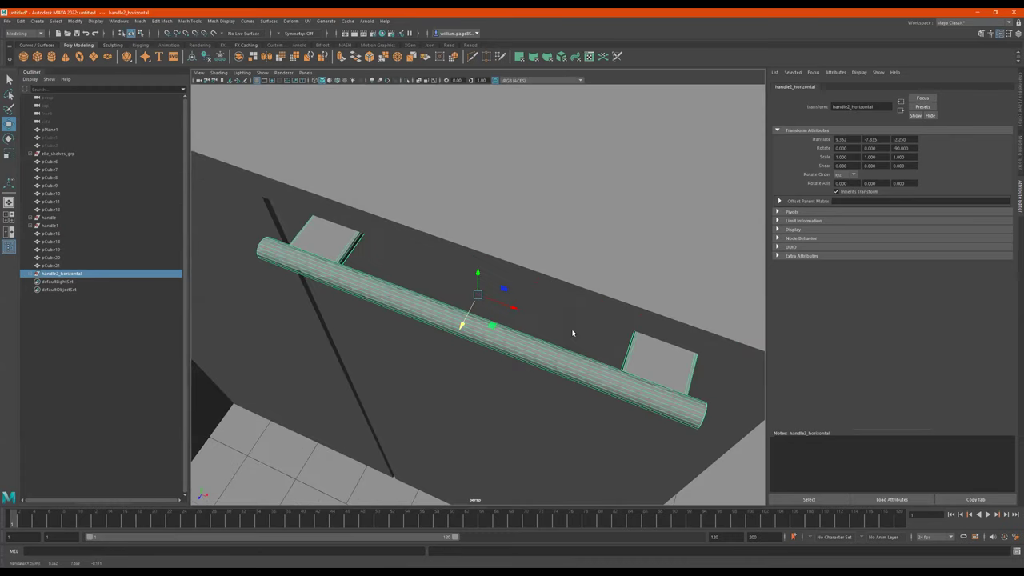
pyautogui.keyDown('alt'); pyautogui.moveTo(571, 338); pyautogui.dragTo(523, 282); pyautogui.keyUp('alt')
pyautogui.moveTo(477, 257); pyautogui.dragTo(481, 343)
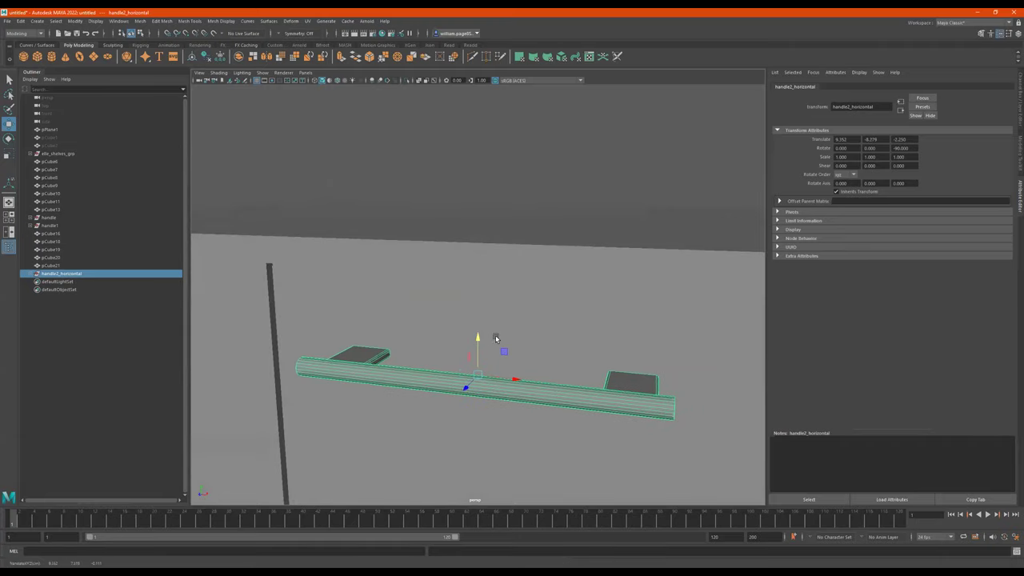
pyautogui.scroll(-2, 473, 314)
pyautogui.keyDown('alt'); pyautogui.moveTo(471, 311); pyautogui.dragTo(470, 216, button='middle'); pyautogui.keyUp('alt')
pyautogui.moveTo(483, 232); pyautogui.dragTo(485, 253)
# Duplicate the base cabinet under the countertop's far end and move the copy forward along Z, clear of the countertop.
pyautogui.scroll(-3, 512, 288)
pyautogui.keyDown('alt'); pyautogui.moveTo(509, 308); pyautogui.dragTo(569, 296); pyautogui.keyUp('alt')
pyautogui.scroll(-4, 333, 302)
pyautogui.scroll(-3, 569, 297)
pyautogui.keyDown('alt'); pyautogui.moveTo(568, 297); pyautogui.dragTo(276, 247, button='middle'); pyautogui.keyUp('alt')
pyautogui.click(490, 279)
pyautogui.keyDown('alt'); pyautogui.moveTo(571, 292); pyautogui.dragTo(564, 268); pyautogui.keyUp('alt')
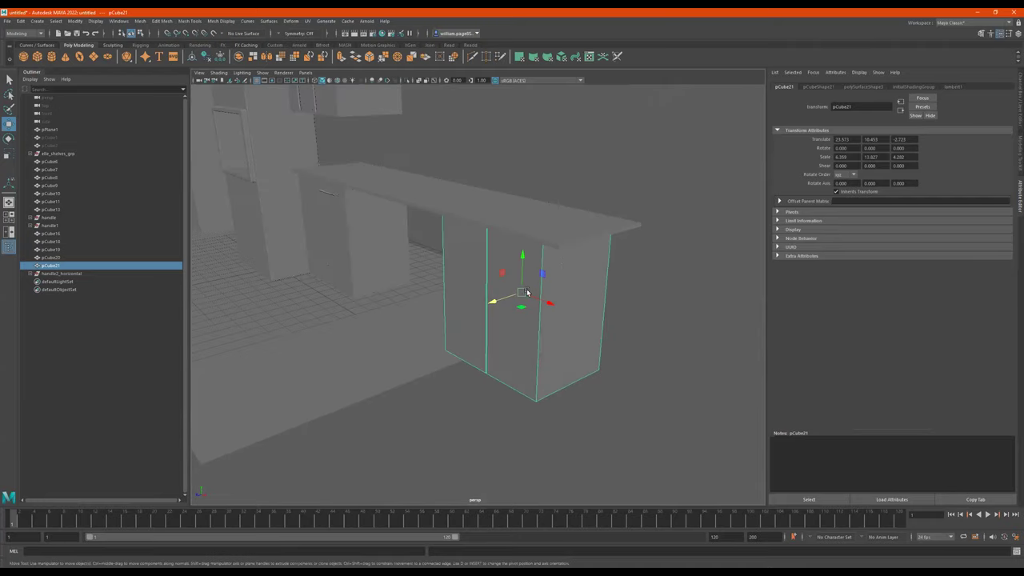
pyautogui.hotkey('ctrl', 'd')
pyautogui.moveTo(491, 302); pyautogui.dragTo(240, 408)
pyautogui.keyDown('alt'); pyautogui.moveTo(332, 370); pyautogui.dragTo(502, 254); pyautogui.keyUp('alt')
pyautogui.scroll(-2, 474, 262)
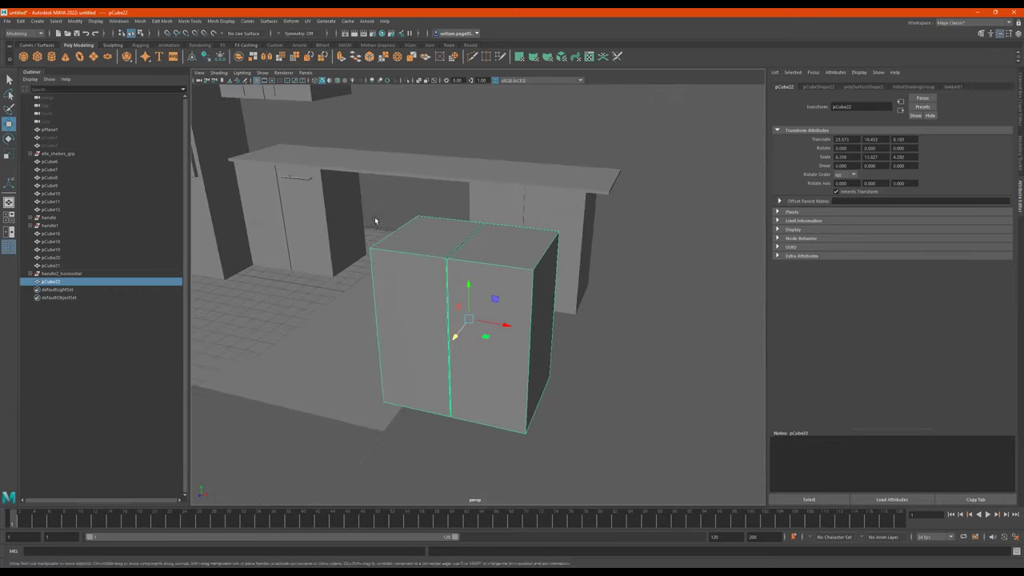
# Create a polygon cube and move it to the front face of the newly duplicated cabinet.
pyautogui.click(37, 59)
pyautogui.scroll(-3, 493, 311)
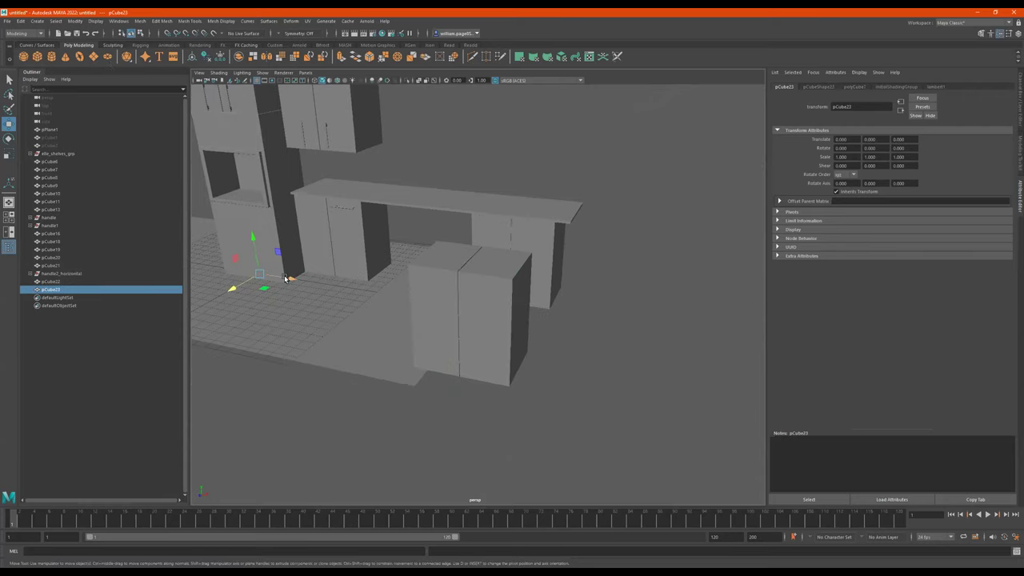
pyautogui.click(488, 311)
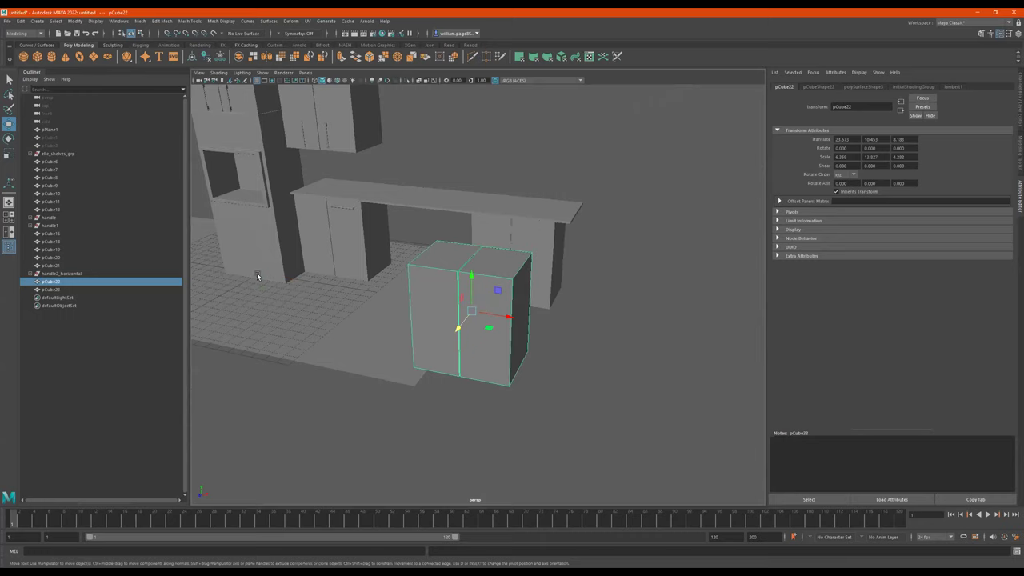
pyautogui.hotkey('ctrl', 'z')
pyautogui.moveTo(240, 286); pyautogui.dragTo(470, 381)
pyautogui.moveTo(440, 416); pyautogui.dragTo(439, 276)
pyautogui.keyDown('alt'); pyautogui.moveTo(498, 307); pyautogui.dragTo(465, 332); pyautogui.keyUp('alt')
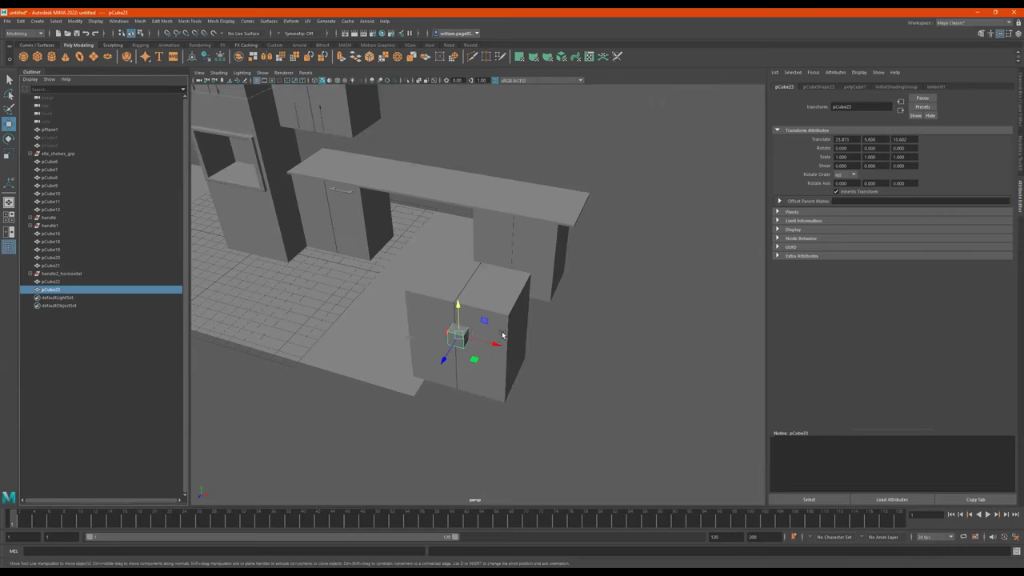
# Scale the cube into a thin drawer panel, about 4.1 along X and 0.1 along Z, and place it at the cabinet front.
pyautogui.keyDown('alt'); pyautogui.moveTo(503, 335); pyautogui.dragTo(492, 380, button='right'); pyautogui.keyUp('alt')
pyautogui.press('r')
pyautogui.moveTo(480, 382); pyautogui.dragTo(582, 435)
pyautogui.keyDown('alt'); pyautogui.moveTo(582, 435); pyautogui.dragTo(456, 390); pyautogui.keyUp('alt')
pyautogui.moveTo(296, 311); pyautogui.dragTo(273, 312)
pyautogui.scroll(2, 323, 313)
pyautogui.press('w')
pyautogui.keyDown('alt'); pyautogui.moveTo(343, 315); pyautogui.dragTo(424, 321); pyautogui.keyUp('alt')
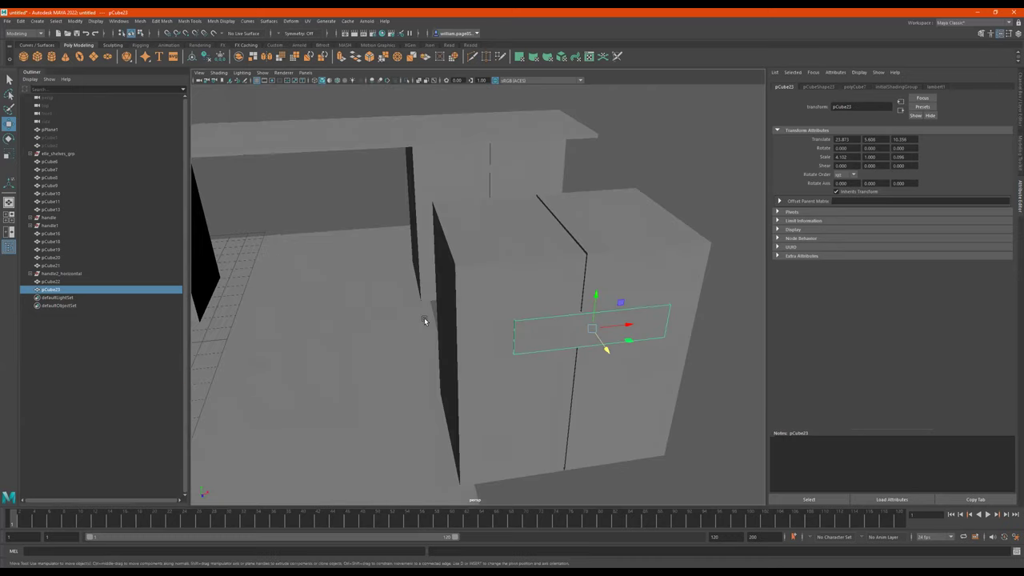
# Move the end vertices of the drawer panel so it spans a single door between the centre seam and the cabinet's outer edge.
pyautogui.moveTo(461, 329); pyautogui.dragTo(450, 327, button='right')
pyautogui.moveTo(478, 298); pyautogui.dragTo(571, 312)
pyautogui.moveTo(674, 247); pyautogui.dragTo(584, 343)
pyautogui.moveTo(652, 304); pyautogui.dragTo(631, 303)
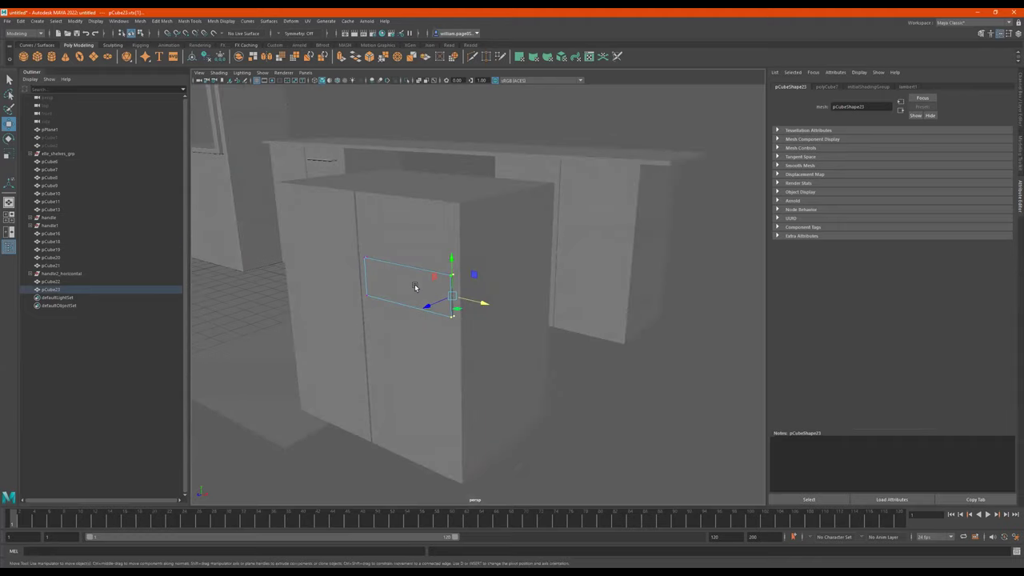
# Return the drawer panel to object selection and pull it forward along Z, clear of the cabinet front.
pyautogui.moveTo(418, 297); pyautogui.dragTo(454, 267, button='right')
pyautogui.keyDown('alt'); pyautogui.moveTo(448, 268); pyautogui.dragTo(411, 322); pyautogui.keyUp('alt')
pyautogui.scroll(4, 411, 322)
pyautogui.keyDown('alt'); pyautogui.moveTo(411, 322); pyautogui.dragTo(581, 198, button='middle'); pyautogui.keyUp('alt')
pyautogui.moveTo(393, 281); pyautogui.dragTo(355, 302)
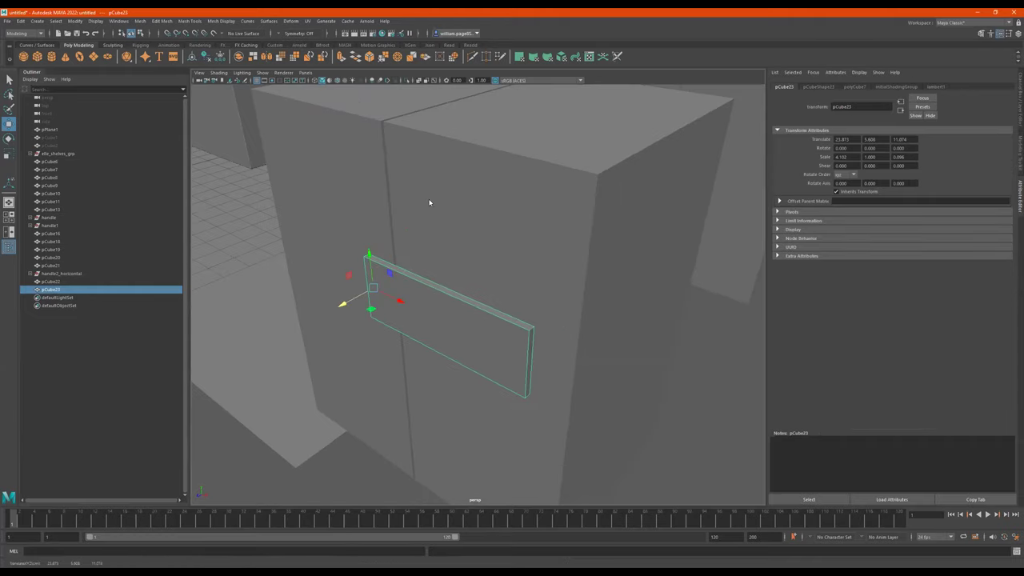
# Bevel the drawer panel's edges with 2 segments and a fraction of 0.5.
pyautogui.moveTo(433, 316); pyautogui.dragTo(430, 202, button='right')
pyautogui.keyDown('shift'); pyautogui.moveTo(439, 338); pyautogui.dragTo(484, 329, button='right'); pyautogui.keyUp('shift')
pyautogui.moveTo(628, 311); pyautogui.dragTo(634, 311)
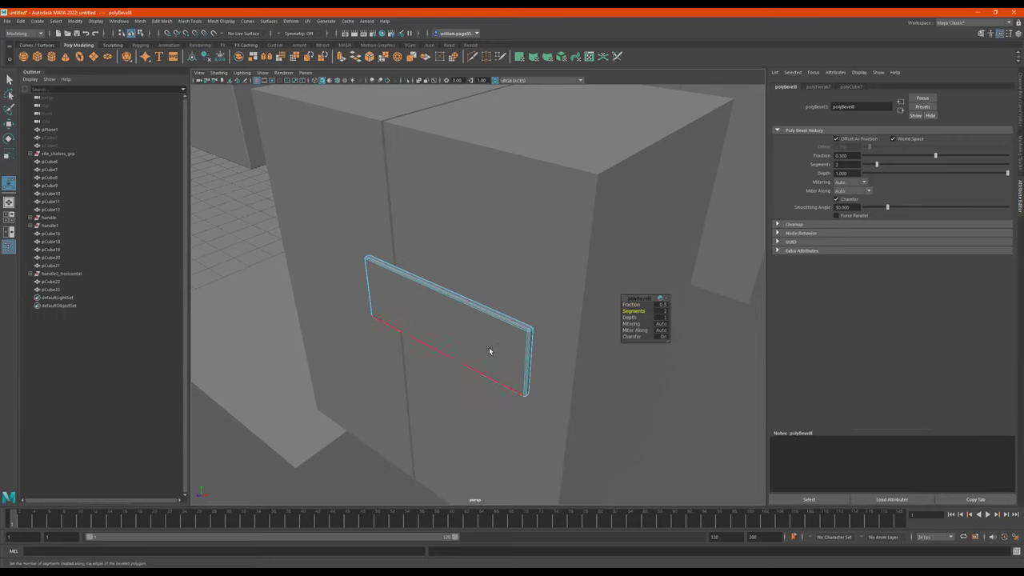
pyautogui.press('q')
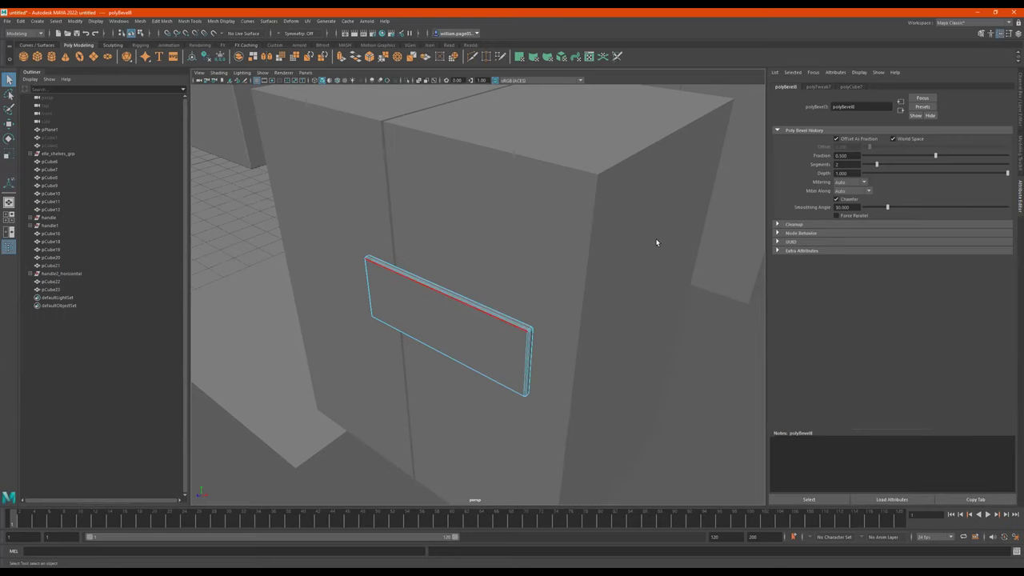
pyautogui.moveTo(656, 242); pyautogui.dragTo(657, 242, button='right')
# Seat the bevelled drawer panel against the cabinet front, adjust its height and duplicate it for a second drawer front.
pyautogui.press('e')
pyautogui.press('w')
pyautogui.keyDown('alt'); pyautogui.moveTo(421, 315); pyautogui.dragTo(405, 314); pyautogui.keyUp('alt')
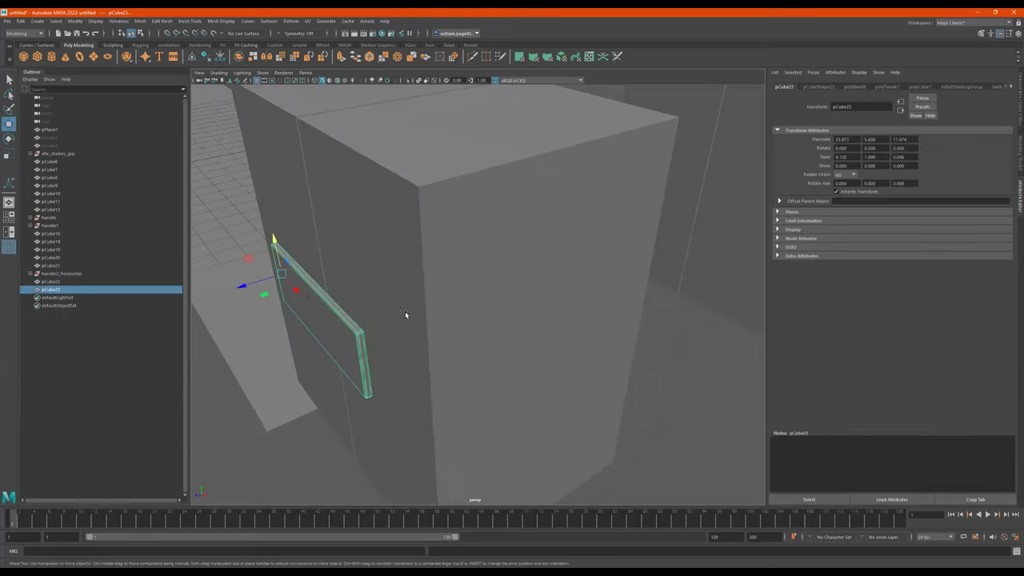
pyautogui.moveTo(240, 287); pyautogui.dragTo(405, 313)
pyautogui.keyDown('alt'); pyautogui.moveTo(405, 312); pyautogui.dragTo(412, 262, button='middle'); pyautogui.keyUp('alt')
pyautogui.moveTo(373, 221); pyautogui.dragTo(372, 243)
pyautogui.hotkey('ctrl', 'd')
pyautogui.keyDown('alt'); pyautogui.moveTo(469, 250); pyautogui.dragTo(520, 318); pyautogui.keyUp('alt')
# Create a polygon sphere and move it in front of the drawer fronts at about the upper drawer's height.
pyautogui.click(697, 236)
pyautogui.scroll(-5, 697, 236)
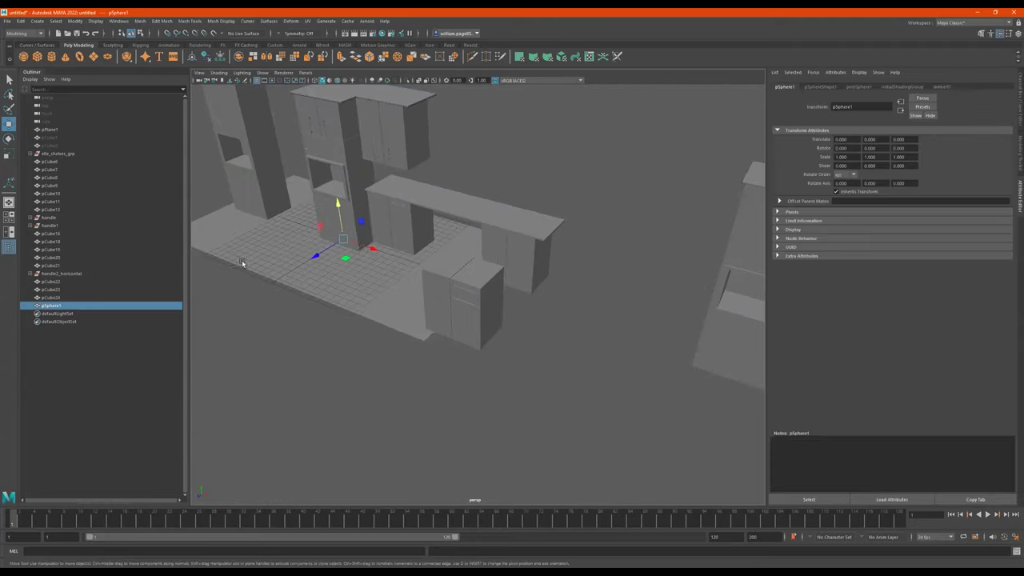
pyautogui.moveTo(357, 248); pyautogui.dragTo(426, 378)
pyautogui.moveTo(457, 344); pyautogui.dragTo(407, 234)
pyautogui.click(448, 362)
pyautogui.moveTo(453, 345); pyautogui.dragTo(451, 285)
pyautogui.keyDown('alt'); pyautogui.moveTo(466, 296); pyautogui.dragTo(668, 296, button='right'); pyautogui.keyUp('alt')
pyautogui.keyDown('alt'); pyautogui.moveTo(389, 291); pyautogui.dragTo(342, 266); pyautogui.keyUp('alt')
pyautogui.keyDown('alt'); pyautogui.moveTo(343, 266); pyautogui.dragTo(496, 291, button='middle'); pyautogui.keyUp('alt')
pyautogui.keyDown('alt'); pyautogui.moveTo(490, 288); pyautogui.dragTo(435, 274); pyautogui.keyUp('alt')
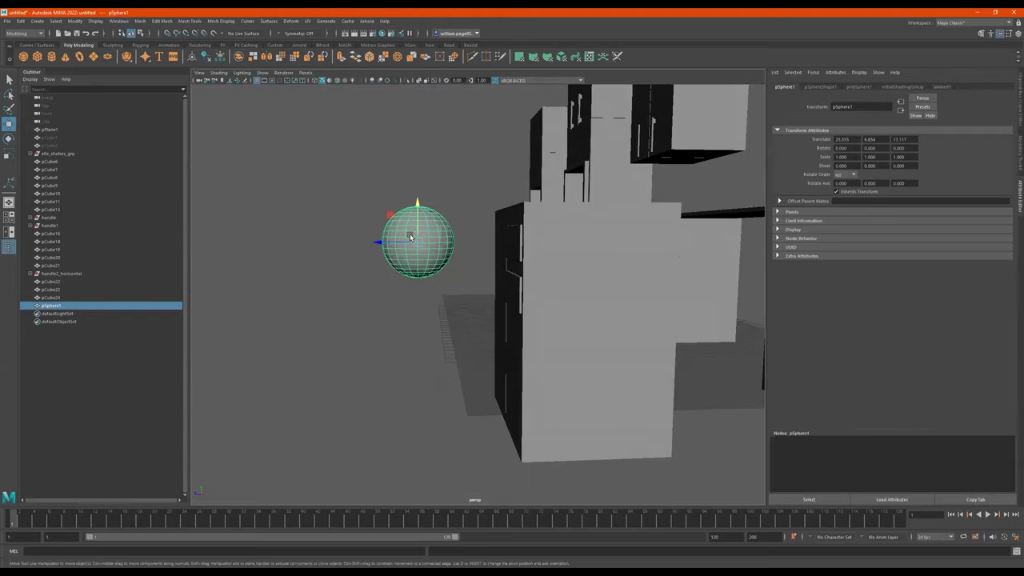
# Select the faces of the sphere's upper half, scale them narrower and raise and stretch them into a tall dome.
pyautogui.rightClick(411, 237)
pyautogui.moveTo(410, 231); pyautogui.dragTo(410, 243, button='right')
pyautogui.moveTo(462, 151); pyautogui.dragTo(419, 238)
pyautogui.press('r')
pyautogui.press('w')
pyautogui.press('r')
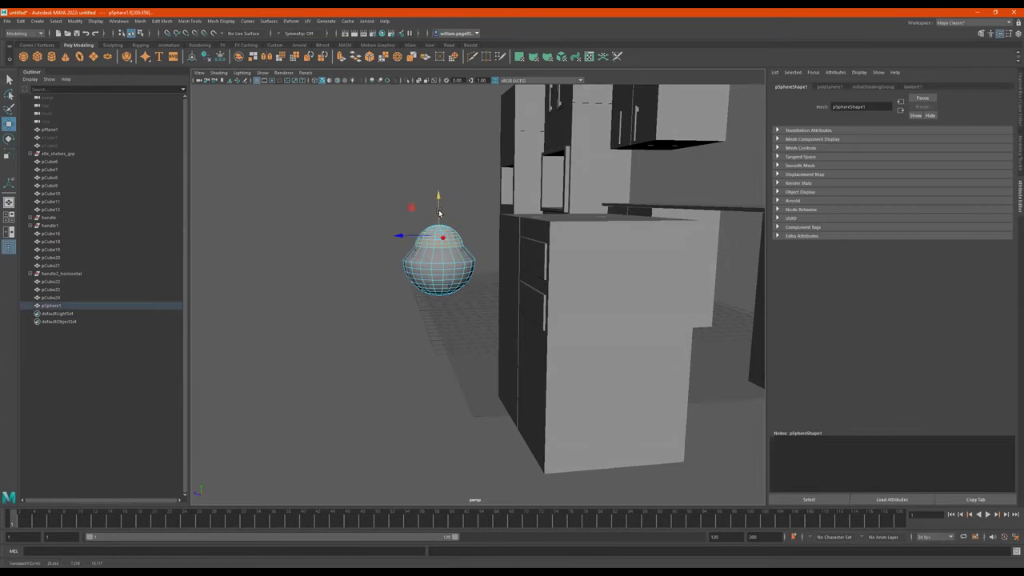
pyautogui.moveTo(436, 199); pyautogui.dragTo(423, 173)
pyautogui.scroll(5, 458, 242)
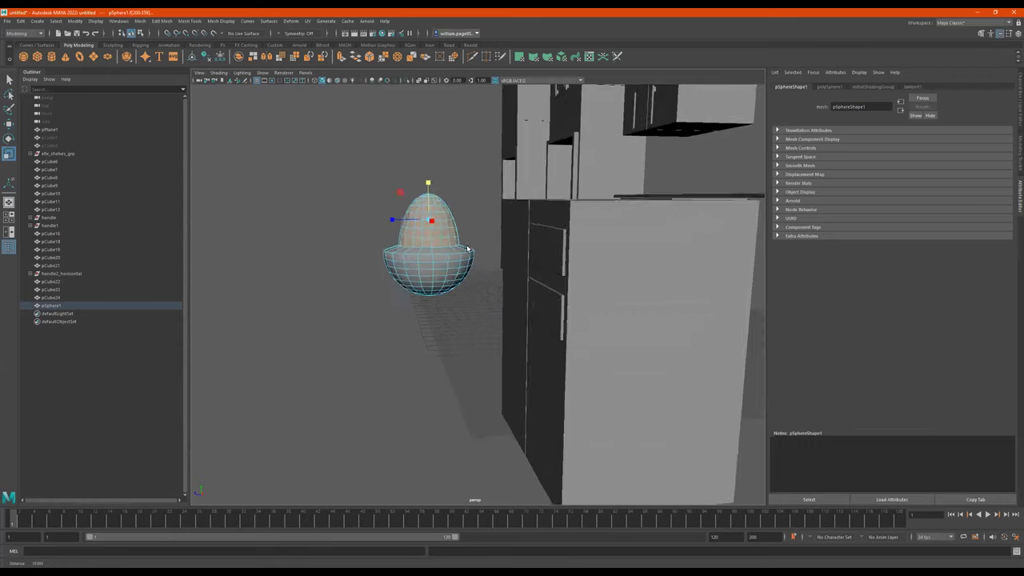
# Select the vertices of the sphere's lower half and flatten them vertically into a shallow base.
pyautogui.keyDown('alt'); pyautogui.moveTo(457, 239); pyautogui.dragTo(284, 314); pyautogui.keyUp('alt')
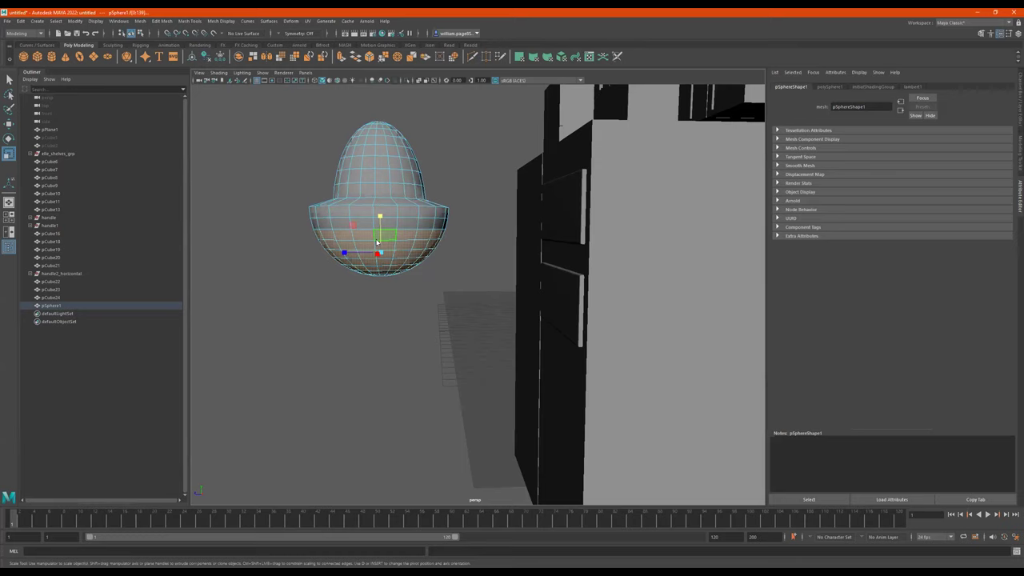
pyautogui.press('F9')
pyautogui.moveTo(456, 235); pyautogui.dragTo(247, 324)
pyautogui.moveTo(380, 221); pyautogui.dragTo(417, 315)
pyautogui.press('w')
pyautogui.scroll(2, 419, 314)
pyautogui.keyDown('alt'); pyautogui.moveTo(552, 424); pyautogui.dragTo(448, 286, button='middle'); pyautogui.keyUp('alt')
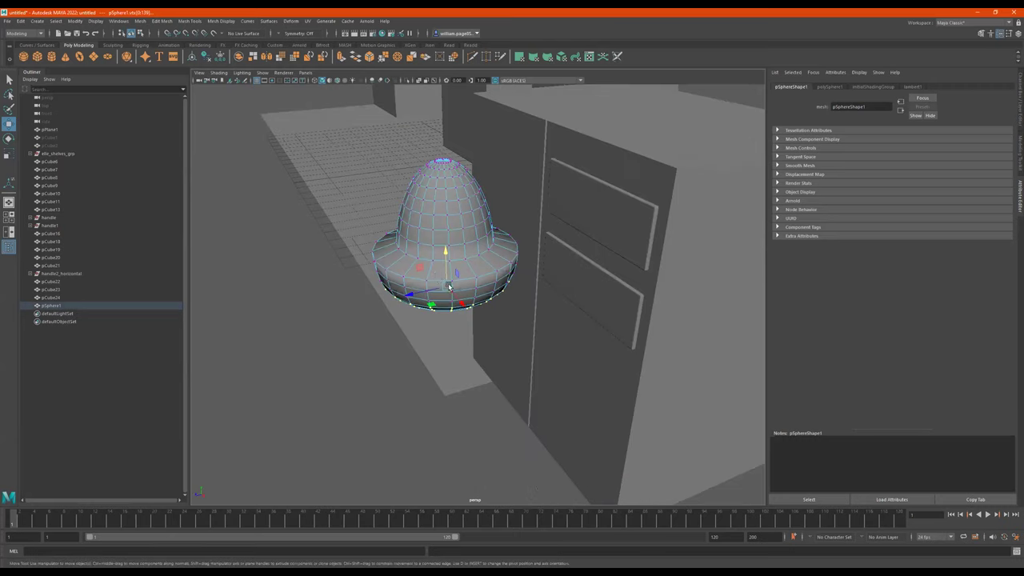
# Bevel the edge loop around the knob's wide rim with 2 segments and a fraction of 0.29.
pyautogui.moveTo(430, 180); pyautogui.dragTo(429, 160, button='right')
pyautogui.doubleClick(437, 280)
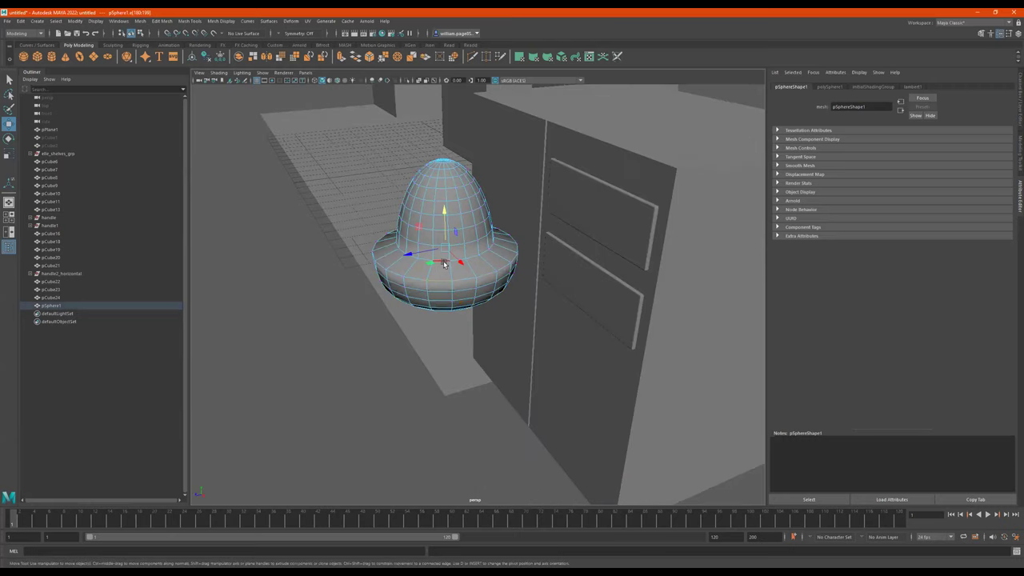
pyautogui.keyDown('shift'); pyautogui.moveTo(439, 271); pyautogui.dragTo(473, 265, button='right'); pyautogui.keyUp('shift')
pyautogui.scroll(5, 474, 266)
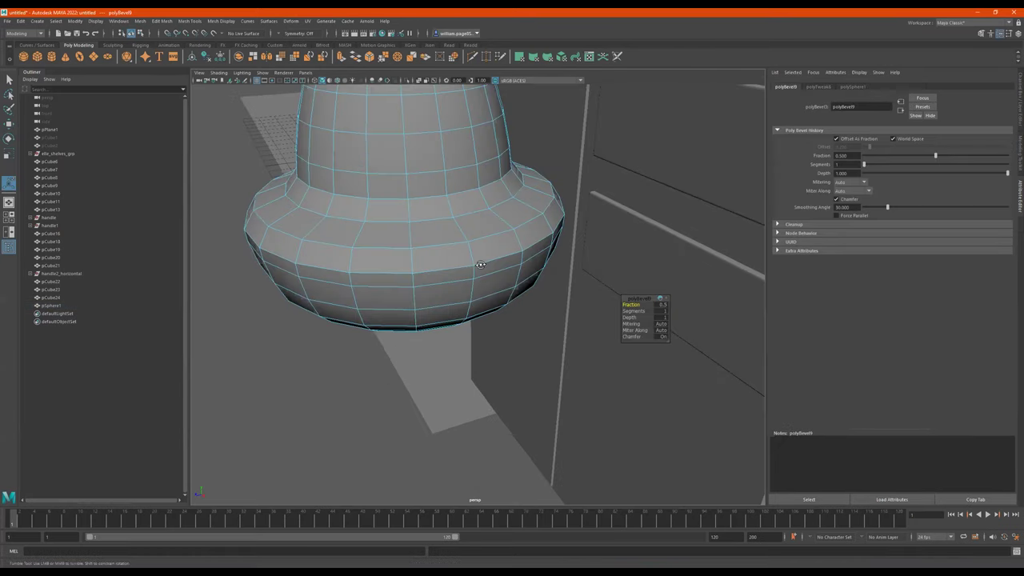
pyautogui.keyDown('alt'); pyautogui.moveTo(479, 264); pyautogui.dragTo(619, 323, button='middle'); pyautogui.keyUp('alt')
pyautogui.moveTo(626, 310)
pyautogui.mouseDown()
pyautogui.moveTo(638, 310)
pyautogui.moveTo(622, 304)
pyautogui.mouseUp()
pyautogui.scroll(-4, 485, 314)
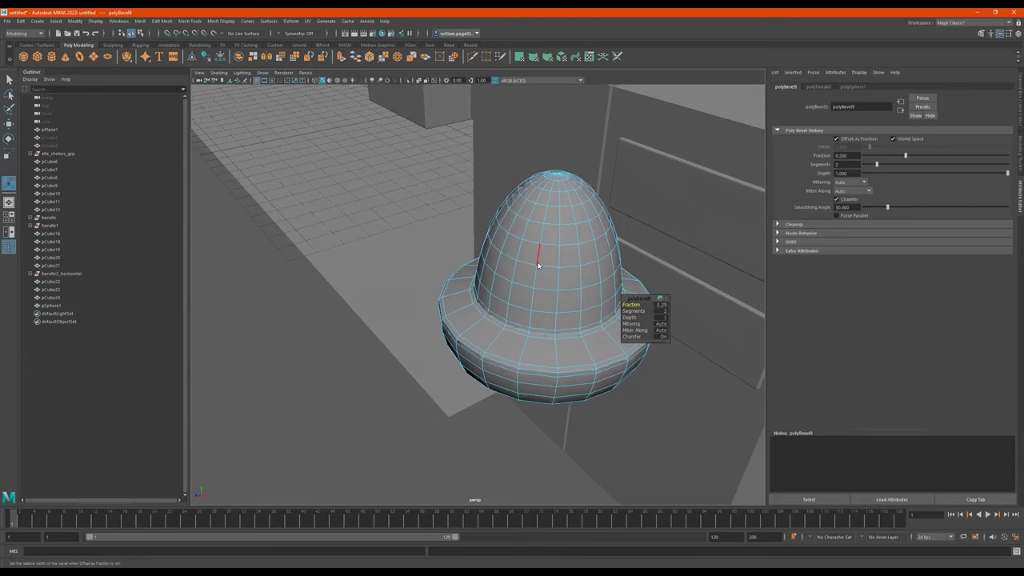
pyautogui.press('q')
pyautogui.moveTo(537, 264); pyautogui.dragTo(564, 246, button='right')
# Rotate the knob -90 degrees about X so its dome points toward the drawer fronts.
pyautogui.keyDown('alt'); pyautogui.moveTo(559, 260); pyautogui.dragTo(535, 251); pyautogui.keyUp('alt')
pyautogui.press('e')
pyautogui.scroll(-3, 552, 244)
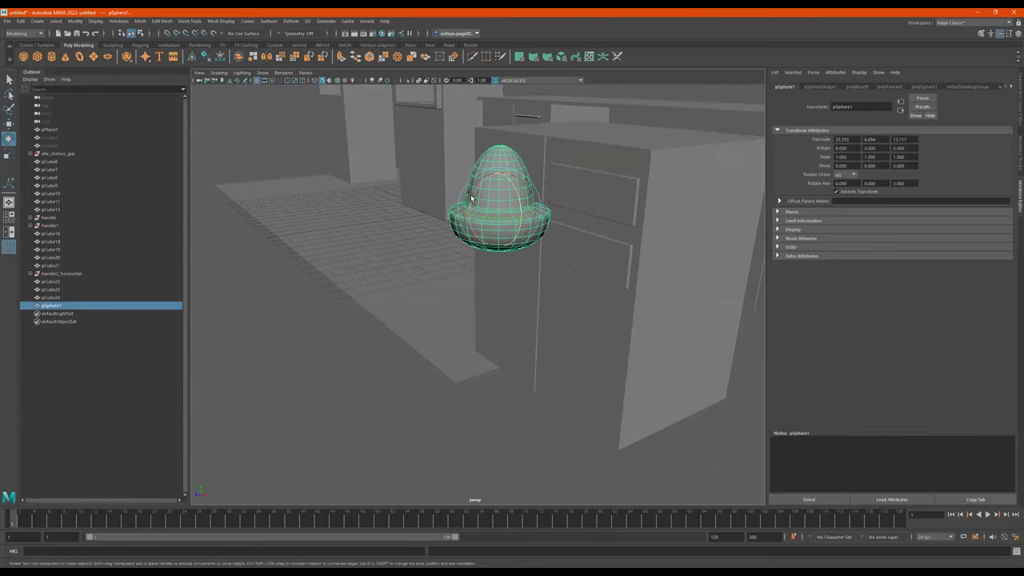
pyautogui.moveTo(471, 197); pyautogui.dragTo(511, 167)
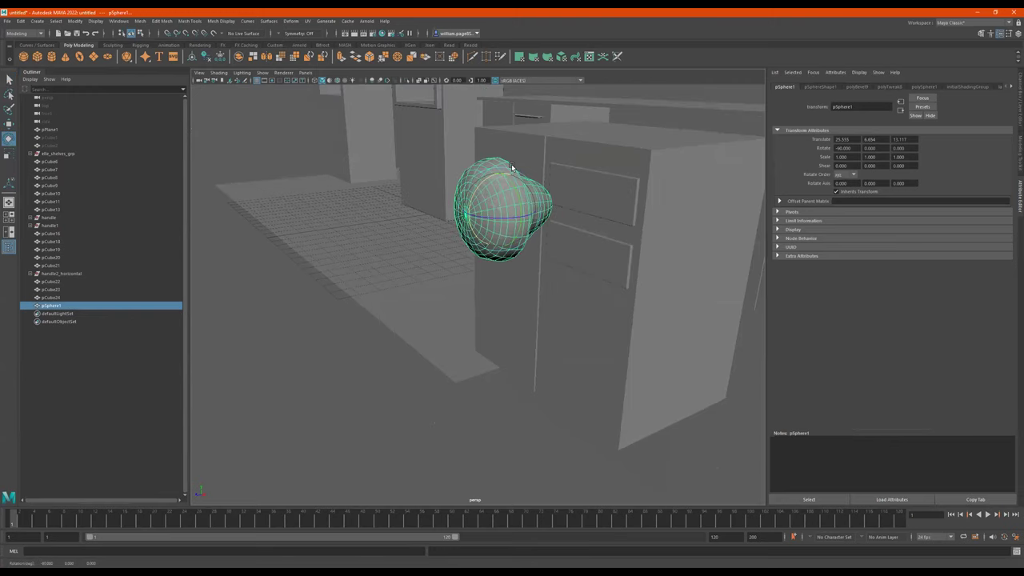
# Turn on the smooth mesh preview for the knob and view it against the drawer cabinet.
pyautogui.click(496, 243)
pyautogui.click(512, 227)
pyautogui.keyDown('alt'); pyautogui.moveTo(511, 226); pyautogui.dragTo(581, 277); pyautogui.keyUp('alt')
pyautogui.press('3')
pyautogui.click(510, 430)
pyautogui.click(581, 328)
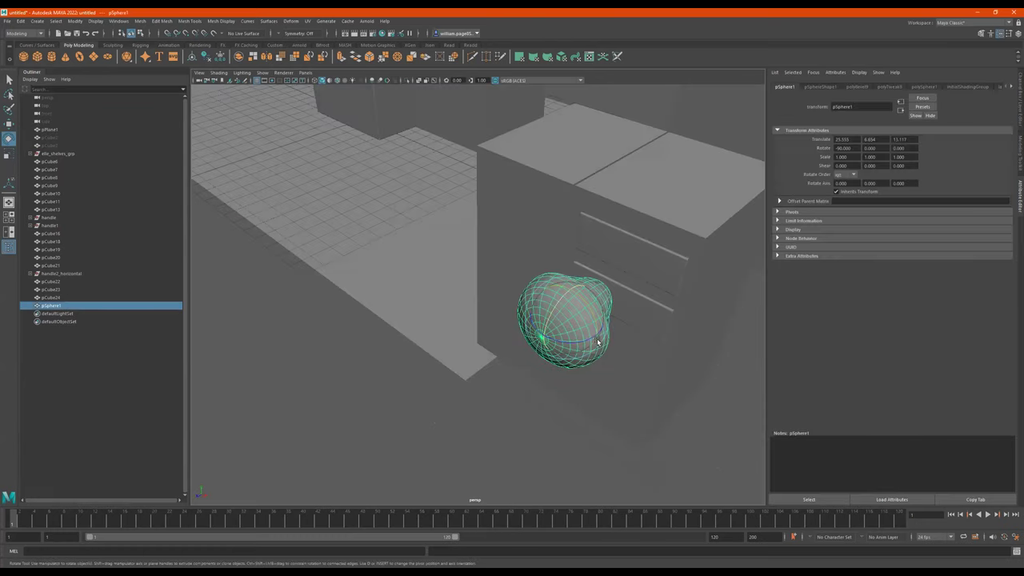
# In the side view, scale the knob down to 0.218 and move it up against the drawer cabinet's front.
pyautogui.press('space')
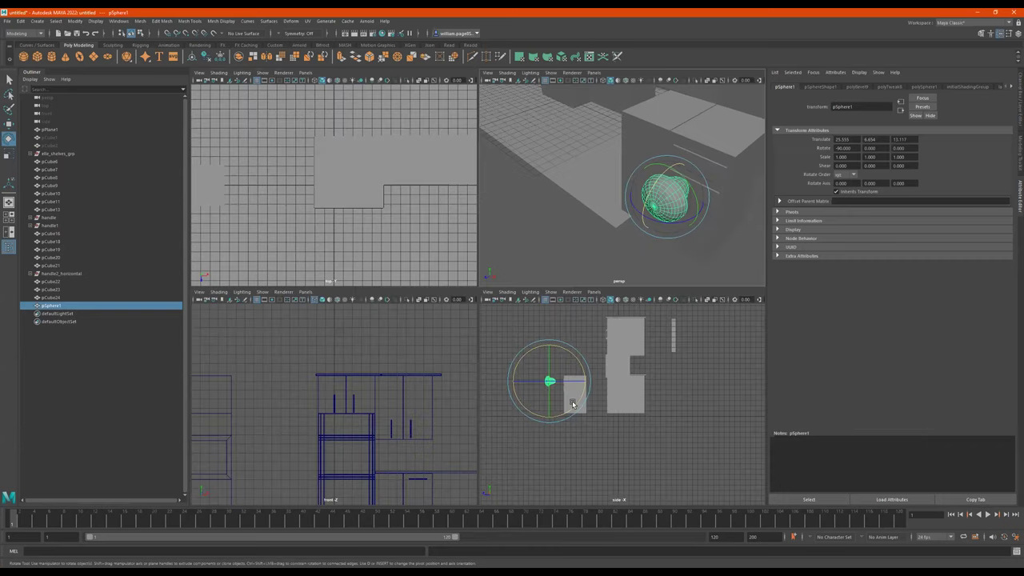
pyautogui.press('space')
pyautogui.keyDown('alt'); pyautogui.moveTo(344, 264); pyautogui.dragTo(464, 287, button='middle'); pyautogui.keyUp('alt')
pyautogui.scroll(5, 448, 272)
pyautogui.press('r')
pyautogui.moveTo(419, 247)
pyautogui.mouseDown()
pyautogui.moveTo(384, 258)
pyautogui.moveTo(387, 248)
pyautogui.moveTo(432, 254)
pyautogui.mouseUp()
pyautogui.press('w')
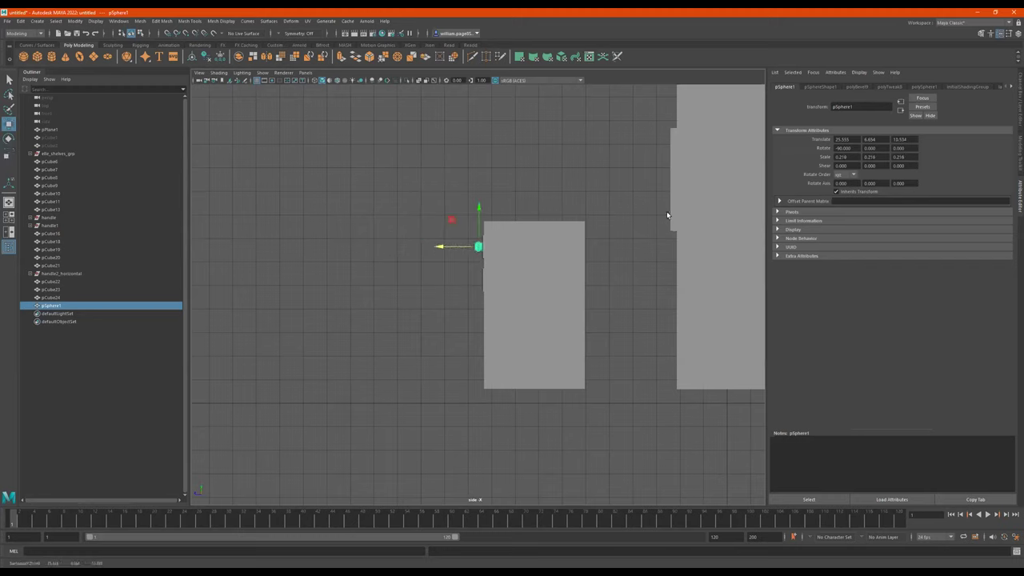
# Scale the knob down to 0.097 and duplicate it so one knob sits near each end of the upper drawer front.
pyautogui.press('space')
pyautogui.press('space')
pyautogui.scroll(5, 448, 220)
pyautogui.press('r')
pyautogui.moveTo(435, 194); pyautogui.dragTo(418, 198)
pyautogui.scroll(5, 561, 190)
pyautogui.keyDown('alt'); pyautogui.moveTo(561, 191); pyautogui.dragTo(447, 311); pyautogui.keyUp('alt')
pyautogui.press('w')
pyautogui.moveTo(425, 360); pyautogui.dragTo(302, 296)
pyautogui.hotkey('ctrl', 'd')
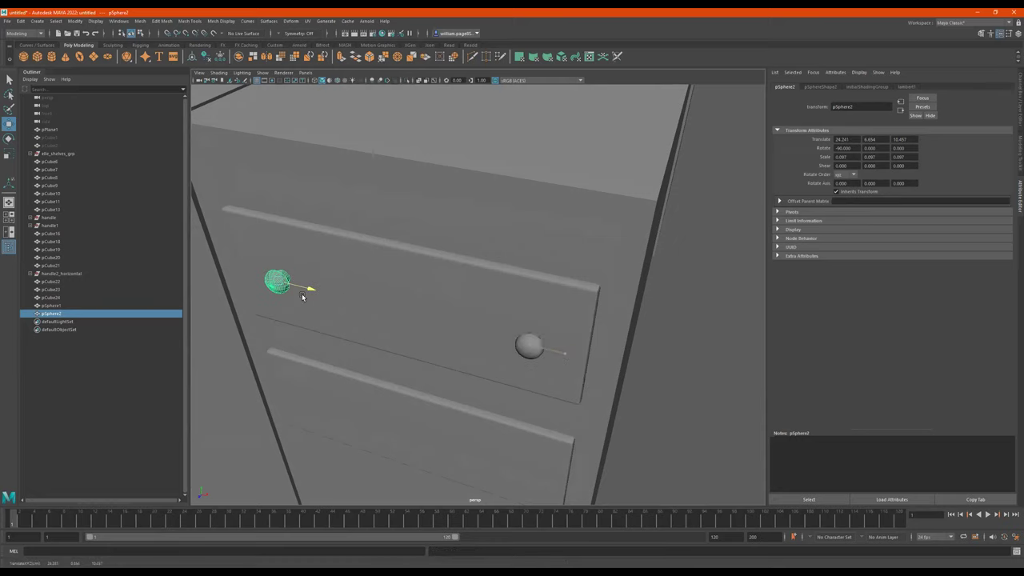
# Examine the two-part base cabinet with its drawer fronts and knobs from several angles.
pyautogui.scroll(-5, 424, 323)
pyautogui.keyDown('alt'); pyautogui.moveTo(423, 322); pyautogui.dragTo(435, 300); pyautogui.keyUp('alt')
pyautogui.click(630, 358)
pyautogui.keyDown('alt'); pyautogui.moveTo(552, 392); pyautogui.dragTo(635, 359); pyautogui.keyUp('alt')
pyautogui.scroll(-8, 635, 359)
pyautogui.keyDown('alt'); pyautogui.moveTo(534, 358); pyautogui.dragTo(555, 367); pyautogui.keyUp('alt')
pyautogui.keyDown('alt'); pyautogui.moveTo(463, 290); pyautogui.dragTo(765, 273, button='right'); pyautogui.keyUp('alt')
pyautogui.keyDown('alt'); pyautogui.moveTo(595, 275); pyautogui.dragTo(448, 322); pyautogui.keyUp('alt')
pyautogui.click(414, 327)
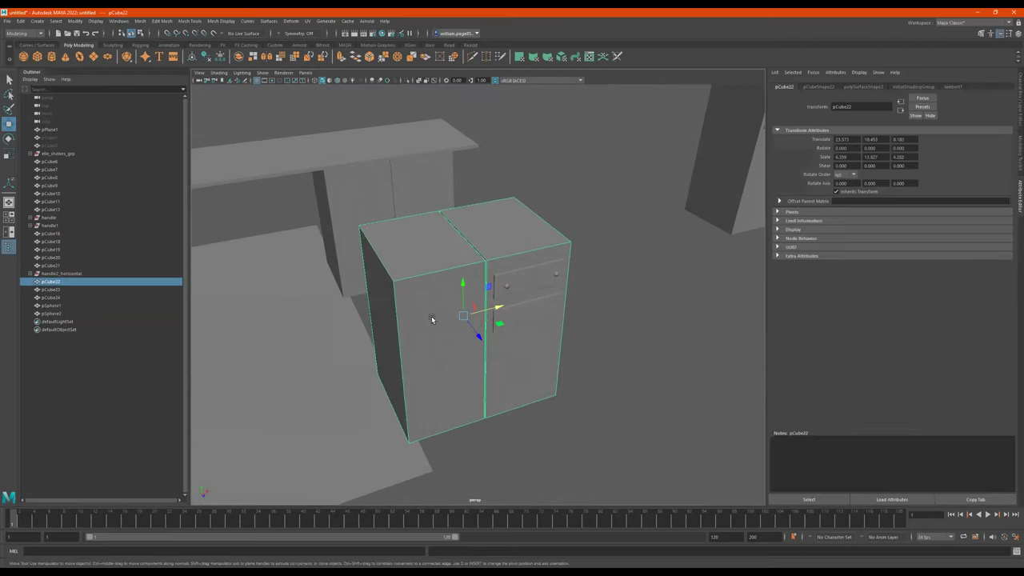
pyautogui.keyDown('alt'); pyautogui.moveTo(429, 317); pyautogui.dragTo(492, 318, button='right'); pyautogui.keyUp('alt')
pyautogui.keyDown('alt'); pyautogui.moveTo(436, 323); pyautogui.dragTo(384, 325); pyautogui.keyUp('alt')
pyautogui.keyDown('alt'); pyautogui.moveTo(385, 325); pyautogui.dragTo(495, 293, button='middle'); pyautogui.keyUp('alt')
pyautogui.keyDown('alt'); pyautogui.moveTo(496, 292); pyautogui.dragTo(473, 291); pyautogui.keyUp('alt')
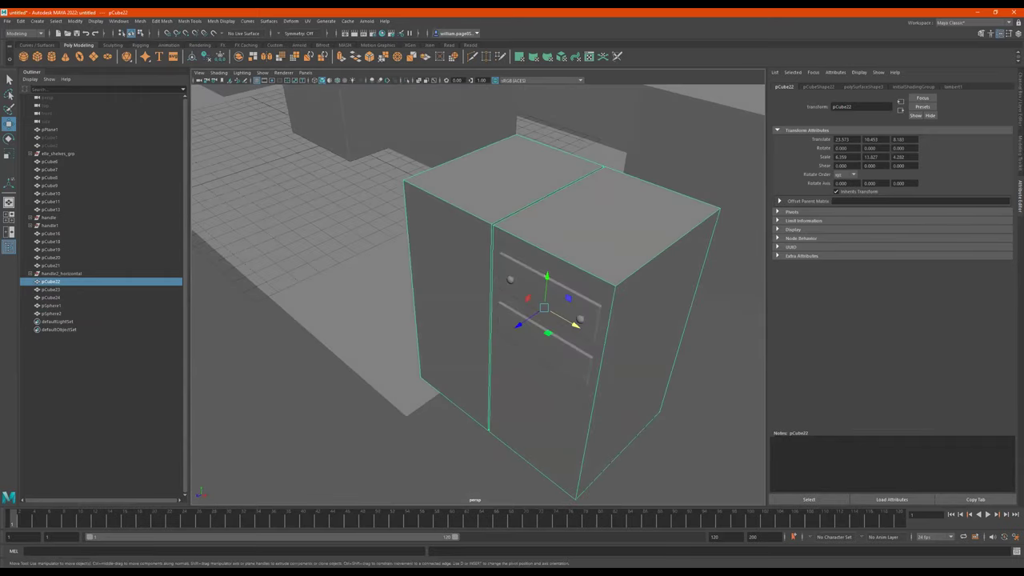
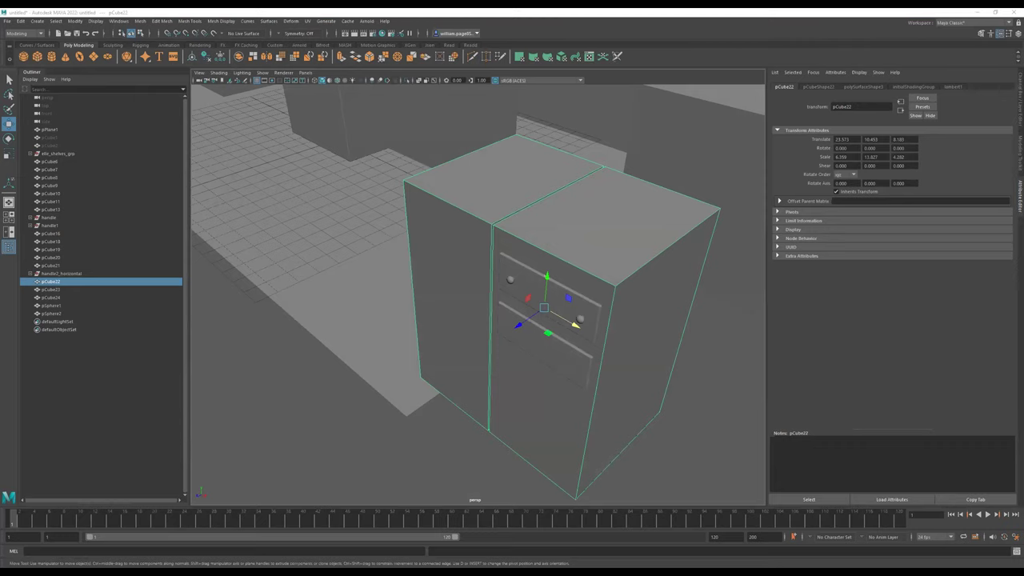
pyautogui.keyDown('alt'); pyautogui.moveTo(575, 320); pyautogui.dragTo(494, 318, button='right'); pyautogui.keyUp('alt')
pyautogui.keyDown('alt'); pyautogui.moveTo(521, 315); pyautogui.dragTo(518, 286); pyautogui.keyUp('alt')
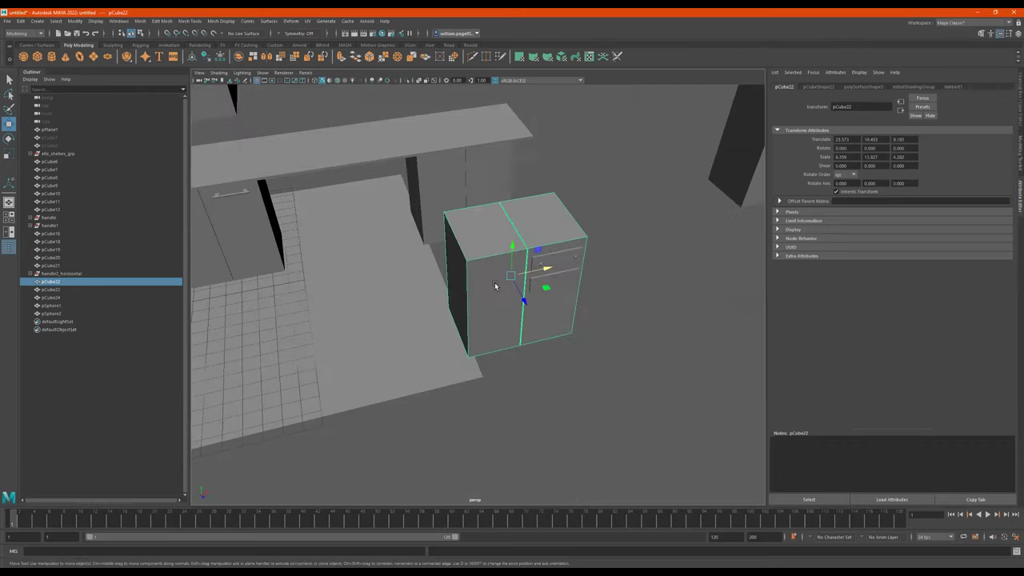
pyautogui.keyDown('alt'); pyautogui.moveTo(516, 278); pyautogui.dragTo(593, 286, button='right'); pyautogui.keyUp('alt')
pyautogui.keyDown('alt'); pyautogui.moveTo(594, 286); pyautogui.dragTo(511, 266, button='middle'); pyautogui.keyUp('alt')
pyautogui.keyDown('alt'); pyautogui.moveTo(511, 265); pyautogui.dragTo(481, 259); pyautogui.keyUp('alt')
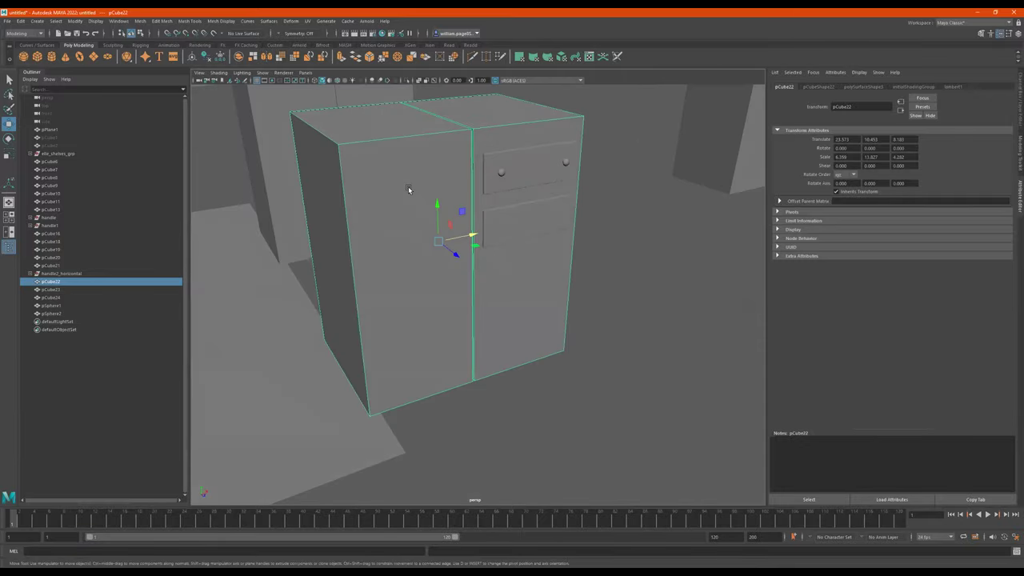
# Duplicate the two-part base cabinet and place the copy in front of the original.
pyautogui.moveTo(416, 216); pyautogui.dragTo(417, 233, button='right')
pyautogui.scroll(-3, 414, 215)
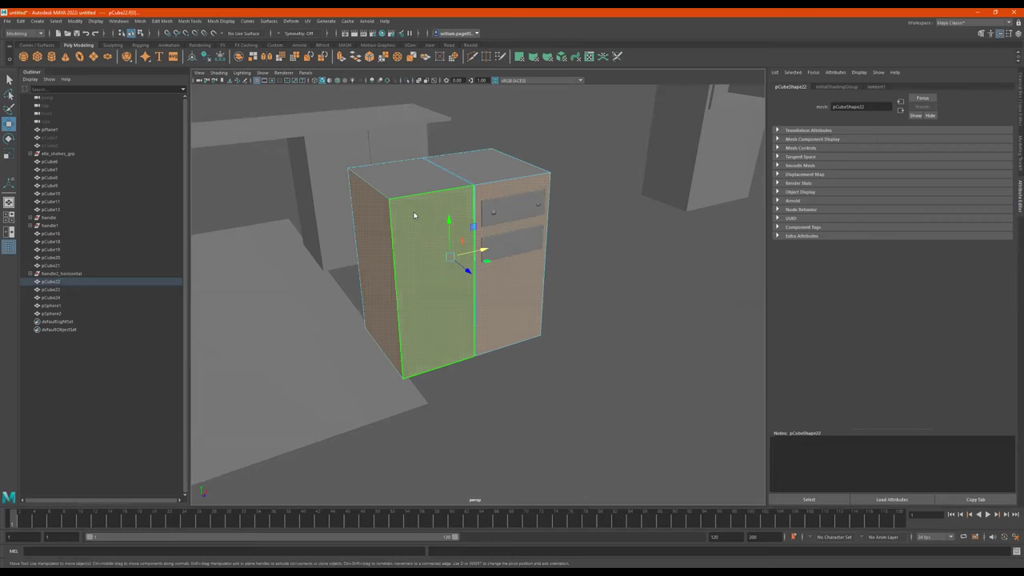
pyautogui.click(557, 225)
pyautogui.click(427, 206)
pyautogui.moveTo(445, 235)
pyautogui.keyDown('alt'); pyautogui.mouseDown()
pyautogui.moveTo(506, 269)
pyautogui.moveTo(584, 343)
pyautogui.moveTo(624, 352)
pyautogui.moveTo(689, 322)
pyautogui.mouseUp(); pyautogui.keyUp('alt')
pyautogui.hotkey('ctrl', 'd')
pyautogui.scroll(-3, 649, 358)
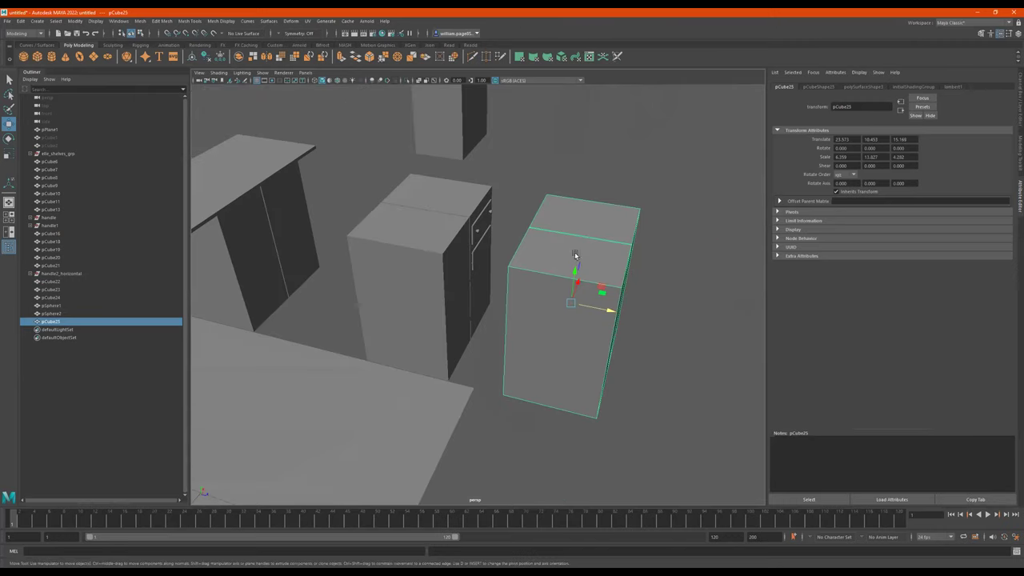
# Delete all faces of the copied cabinet except the front face of its plain half beside the drawers.
pyautogui.moveTo(576, 256); pyautogui.dragTo(577, 278, button='right')
pyautogui.keyDown('alt'); pyautogui.moveTo(577, 278); pyautogui.dragTo(549, 262); pyautogui.keyUp('alt')
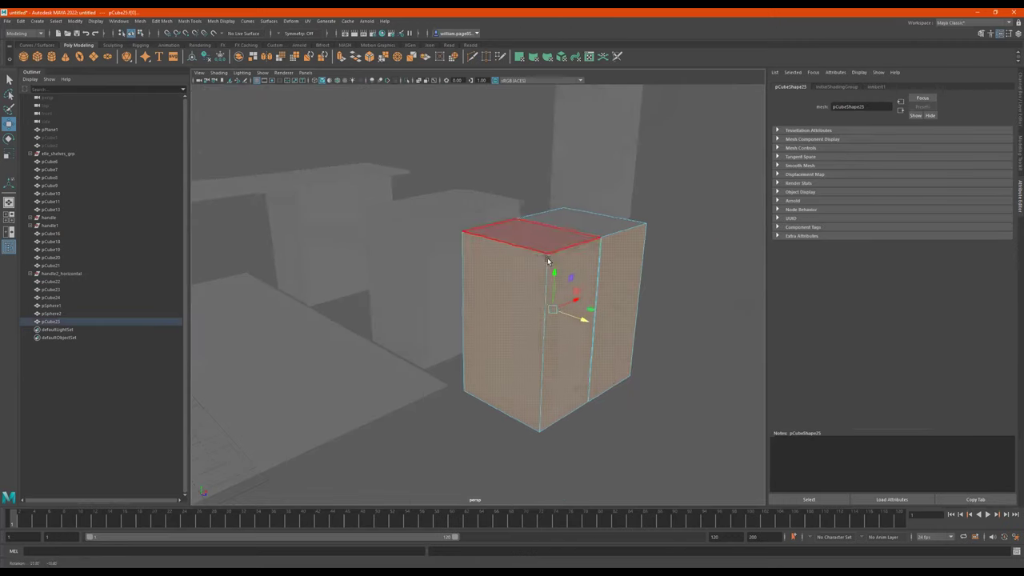
pyautogui.click(588, 273)
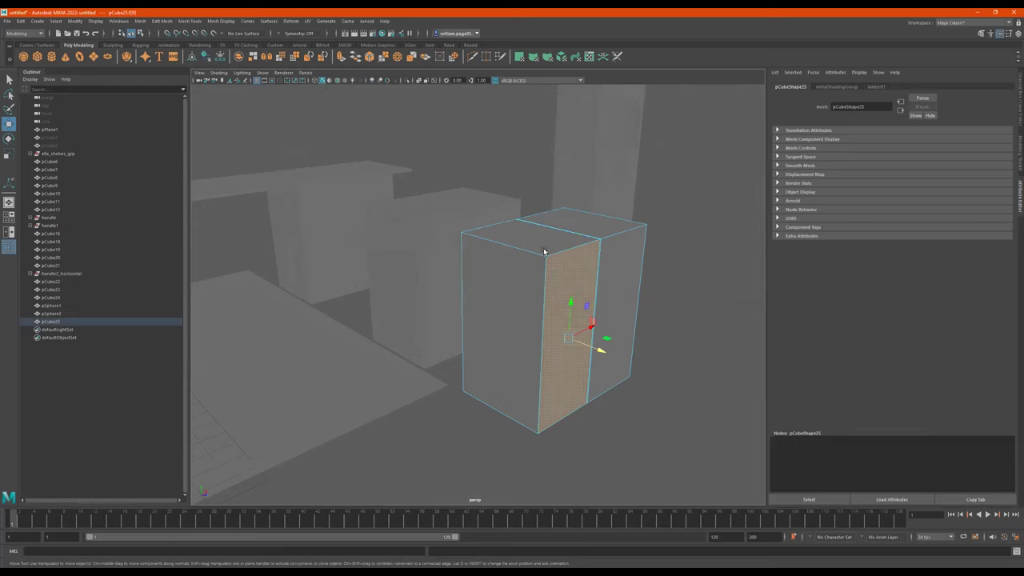
pyautogui.click(56, 23)
pyautogui.click(79, 69)
pyautogui.keyDown('alt'); pyautogui.moveTo(685, 420); pyautogui.dragTo(670, 429); pyautogui.keyUp('alt')
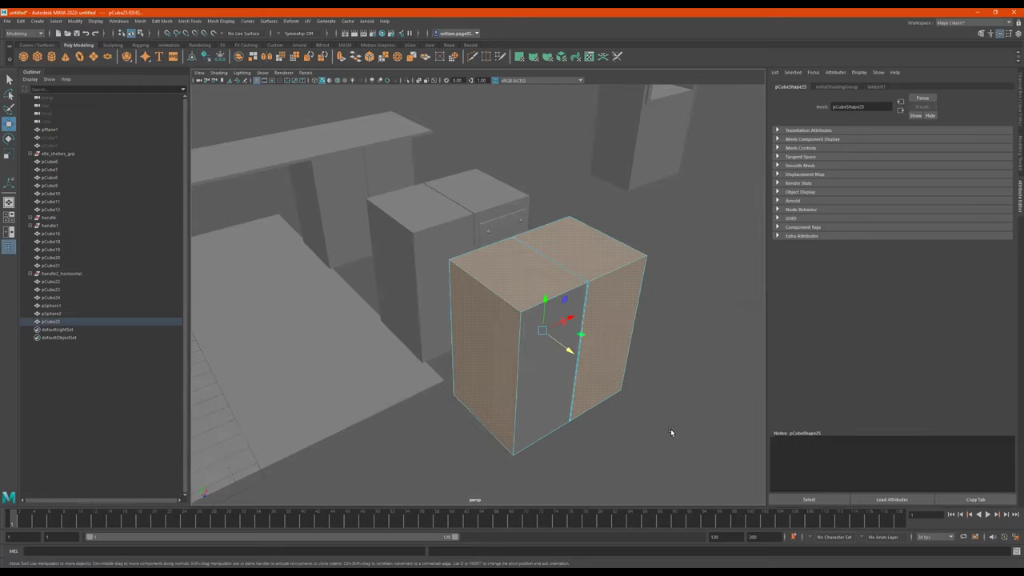
pyautogui.press('Delete')
pyautogui.scroll(2, 667, 432)
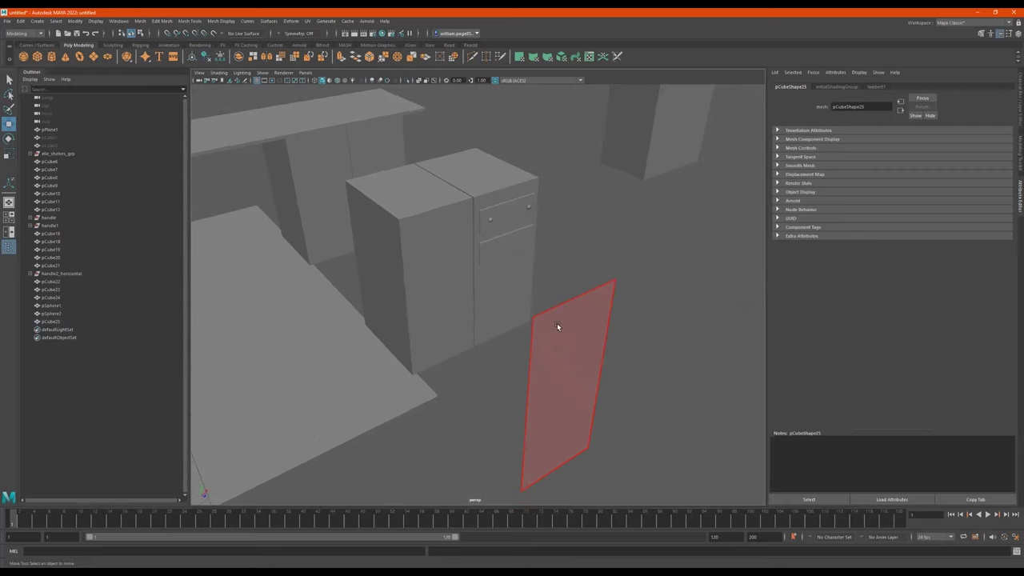
# Extrude the remaining panel's border edges backward by -0.601 to give the door thickness, and return to object mode.
pyautogui.click(575, 297)
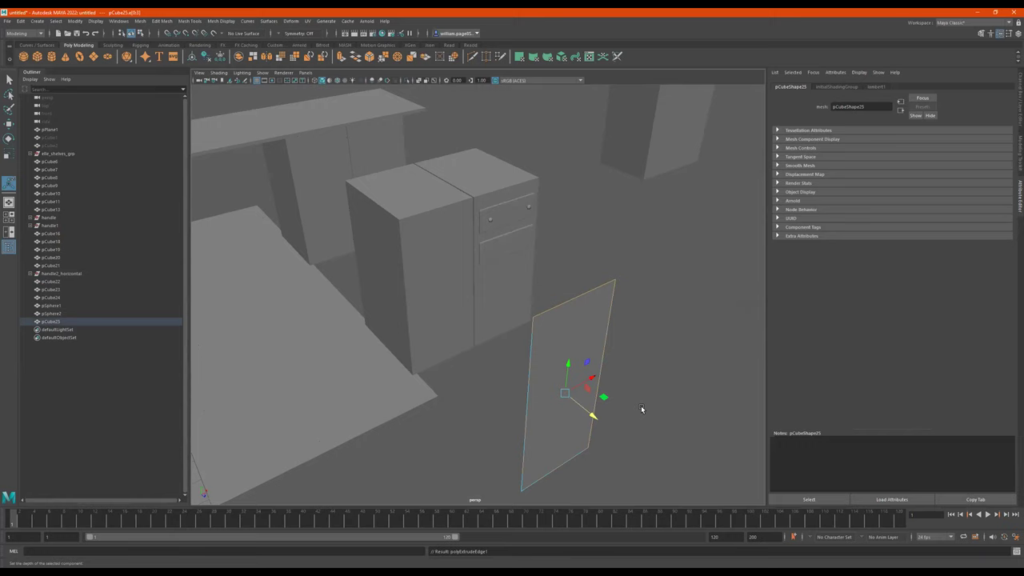
pyautogui.hotkey('ctrl', 'e')
pyautogui.moveTo(575, 486); pyautogui.dragTo(560, 472)
pyautogui.keyDown('alt'); pyautogui.moveTo(548, 430); pyautogui.dragTo(436, 330); pyautogui.keyUp('alt')
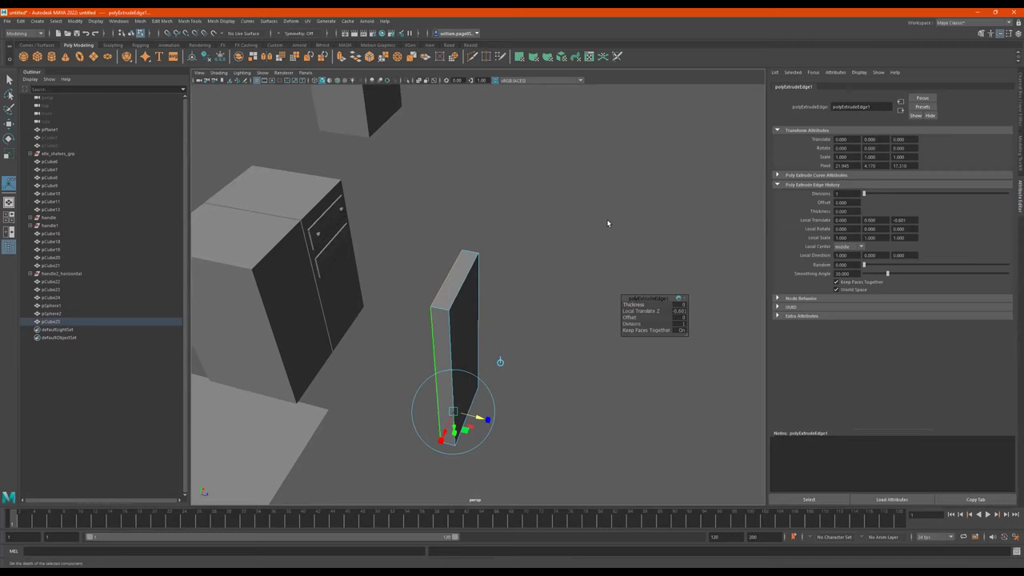
pyautogui.moveTo(607, 223); pyautogui.dragTo(620, 212, button='right')
pyautogui.keyDown('alt'); pyautogui.moveTo(607, 225); pyautogui.dragTo(470, 258); pyautogui.keyUp('alt')
pyautogui.keyDown('alt'); pyautogui.moveTo(470, 258); pyautogui.dragTo(569, 263, button='right'); pyautogui.keyUp('alt')
pyautogui.keyDown('alt'); pyautogui.moveTo(569, 264); pyautogui.dragTo(605, 265, button='middle'); pyautogui.keyUp('alt')
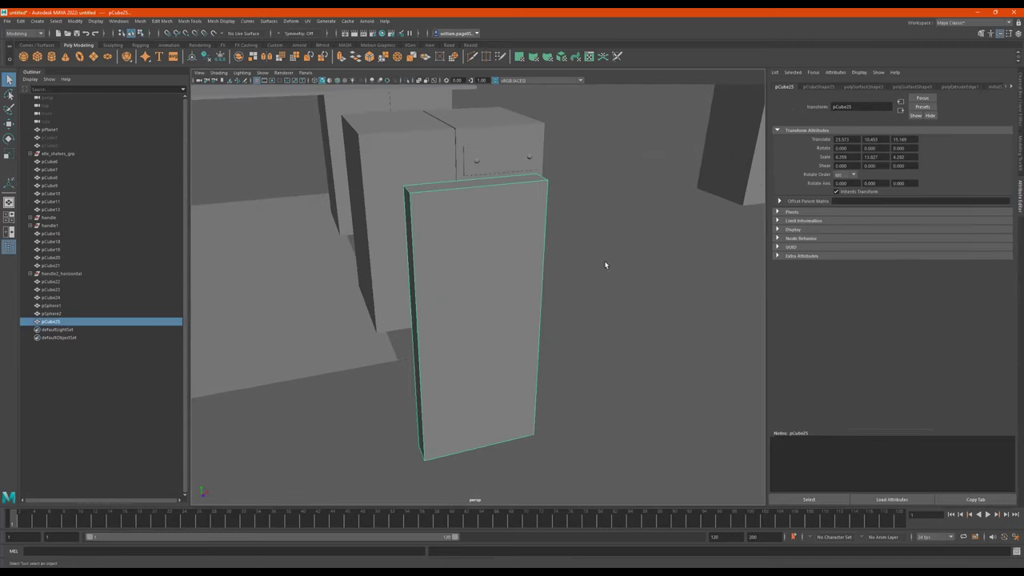
# Inset the door's front face with an offset of 0.09 and extrude it inward by -0.128.
pyautogui.moveTo(501, 253); pyautogui.dragTo(503, 273, button='right')
pyautogui.click(528, 268)
pyautogui.keyDown('alt'); pyautogui.moveTo(530, 269); pyautogui.dragTo(564, 270); pyautogui.keyUp('alt')
pyautogui.keyDown('shift'); pyautogui.moveTo(561, 270); pyautogui.dragTo(558, 290, button='right'); pyautogui.keyUp('shift')
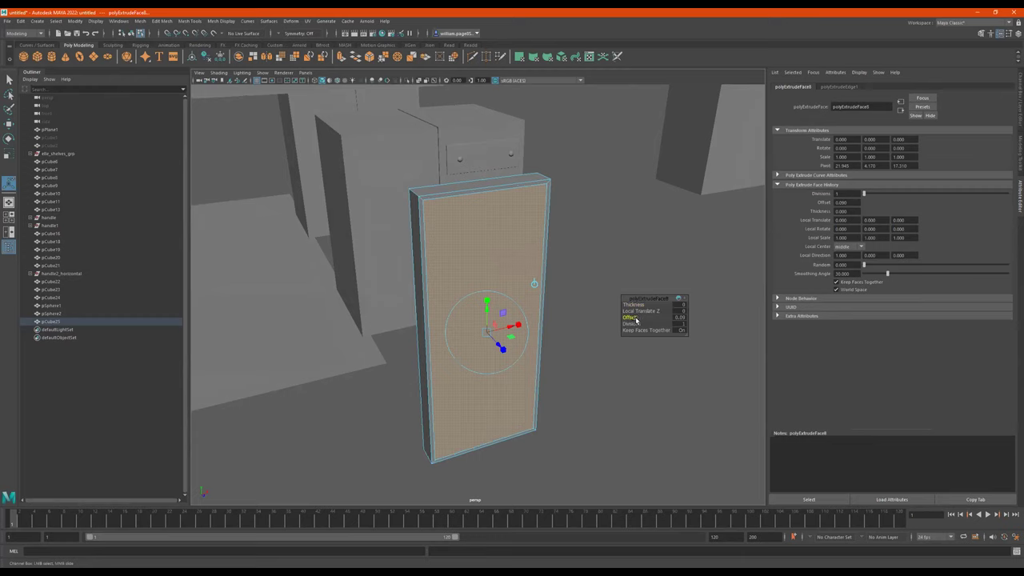
pyautogui.press('g')
pyautogui.moveTo(500, 347); pyautogui.dragTo(486, 318)
pyautogui.press('w')
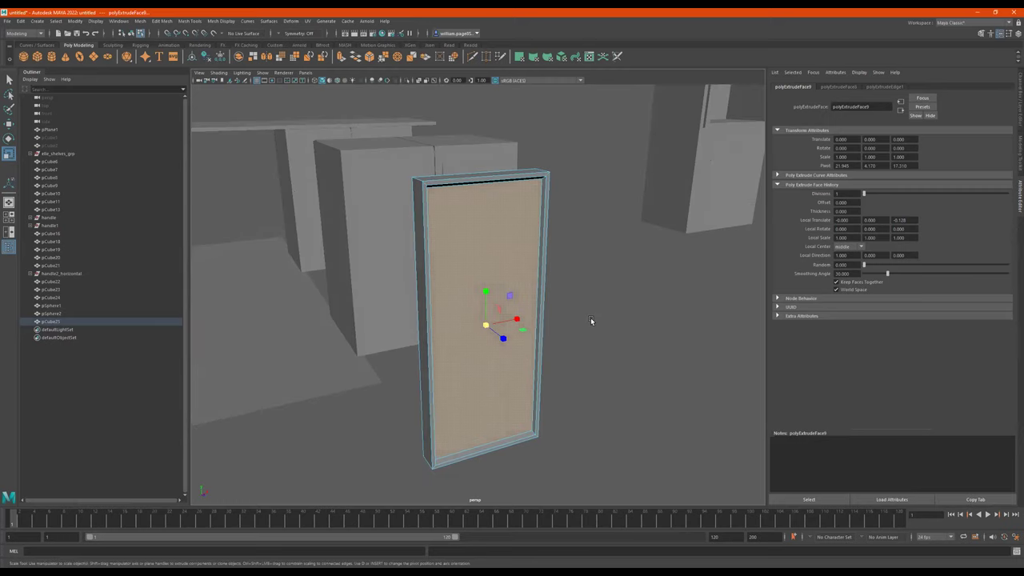
# Inset the recessed door face slightly and extrude it outward about 0.07 to form a raised panel.
pyautogui.hotkey('ctrl', 'e')
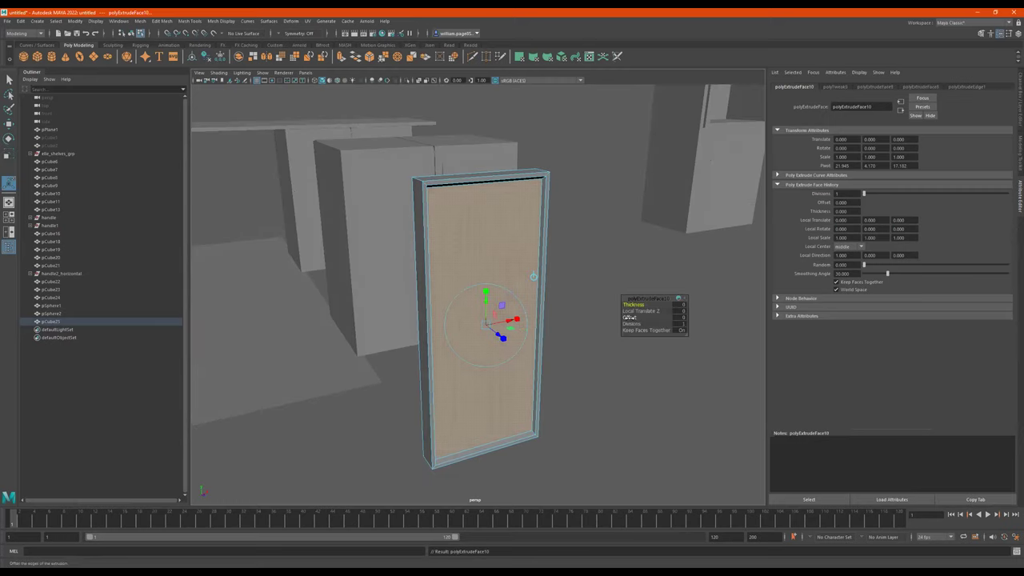
pyautogui.moveTo(629, 318); pyautogui.dragTo(629, 317)
pyautogui.keyDown('alt'); pyautogui.moveTo(539, 291); pyautogui.dragTo(619, 288, button='right'); pyautogui.keyUp('alt')
pyautogui.keyDown('alt'); pyautogui.moveTo(571, 281); pyautogui.dragTo(547, 292); pyautogui.keyUp('alt')
pyautogui.hotkey('ctrl', 'e')
pyautogui.moveTo(484, 355); pyautogui.dragTo(473, 348)
pyautogui.press('r')
pyautogui.keyDown('alt'); pyautogui.moveTo(580, 350); pyautogui.dragTo(583, 355); pyautogui.keyUp('alt')
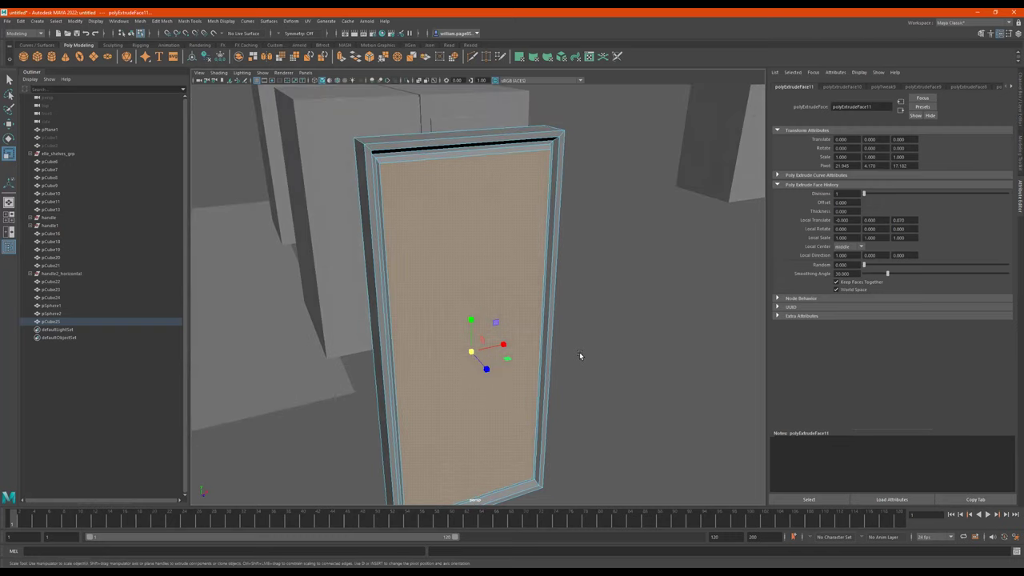
# Inset the raised panel face once widely and then several times narrowly to form concentric border rings.
pyautogui.hotkey('ctrl', 'e')
pyautogui.moveTo(628, 318); pyautogui.dragTo(637, 322)
pyautogui.moveTo(637, 320); pyautogui.dragTo(640, 321, button='middle')
pyautogui.hotkey('ctrl', 'e')
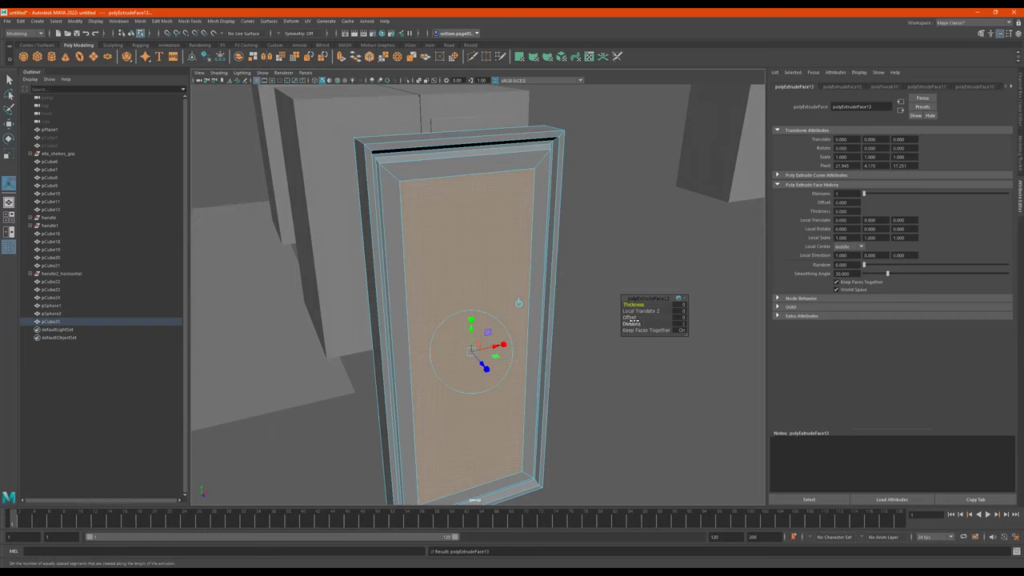
pyautogui.moveTo(629, 317); pyautogui.dragTo(633, 317, button='middle')
pyautogui.hotkey('ctrl', 'e')
pyautogui.hotkey('ctrl', 'e')
pyautogui.moveTo(630, 317); pyautogui.dragTo(631, 317)
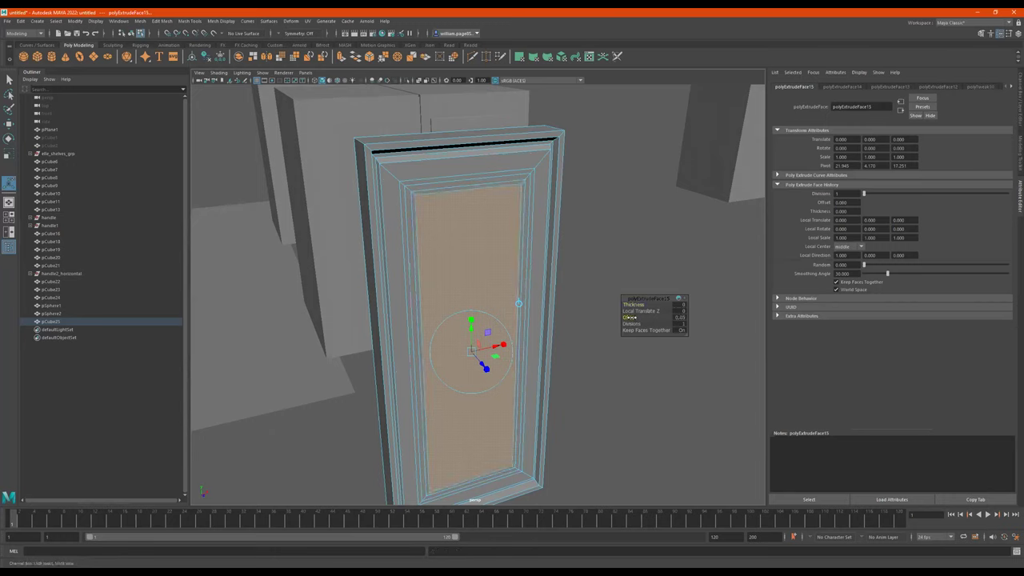
pyautogui.hotkey('ctrl', 'e')
pyautogui.moveTo(629, 317); pyautogui.dragTo(631, 318)
pyautogui.hotkey('ctrl', 'e')
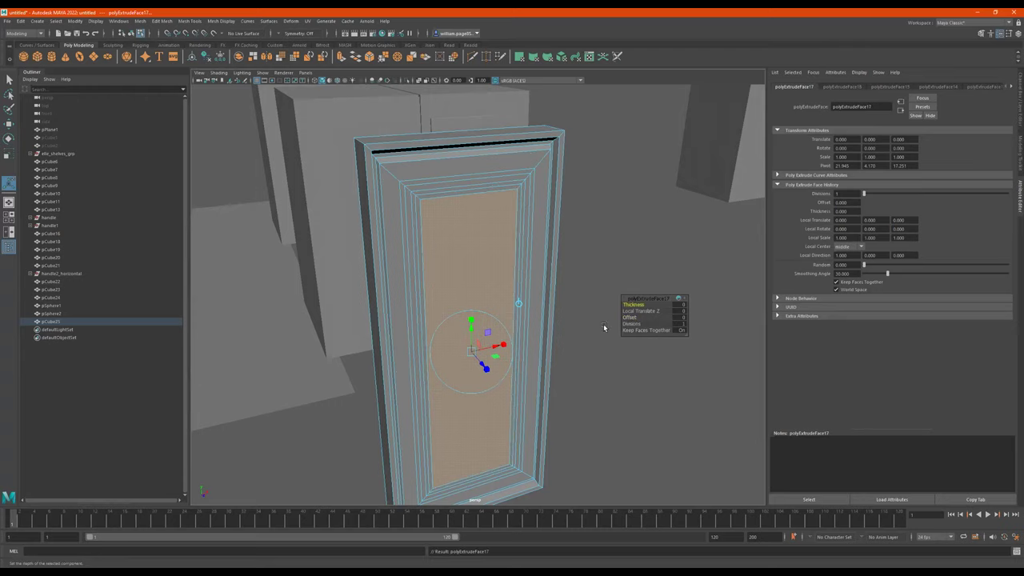
# Select a complete narrow ring of faces around the centre panel and push it inward to form a groove.
pyautogui.keyDown('alt'); pyautogui.moveTo(473, 197); pyautogui.dragTo(550, 211, button='right'); pyautogui.keyUp('alt')
pyautogui.keyDown('alt'); pyautogui.moveTo(485, 152); pyautogui.dragTo(477, 189, button='middle'); pyautogui.keyUp('alt')
pyautogui.keyDown('alt'); pyautogui.moveTo(477, 188); pyautogui.dragTo(531, 197); pyautogui.keyUp('alt')
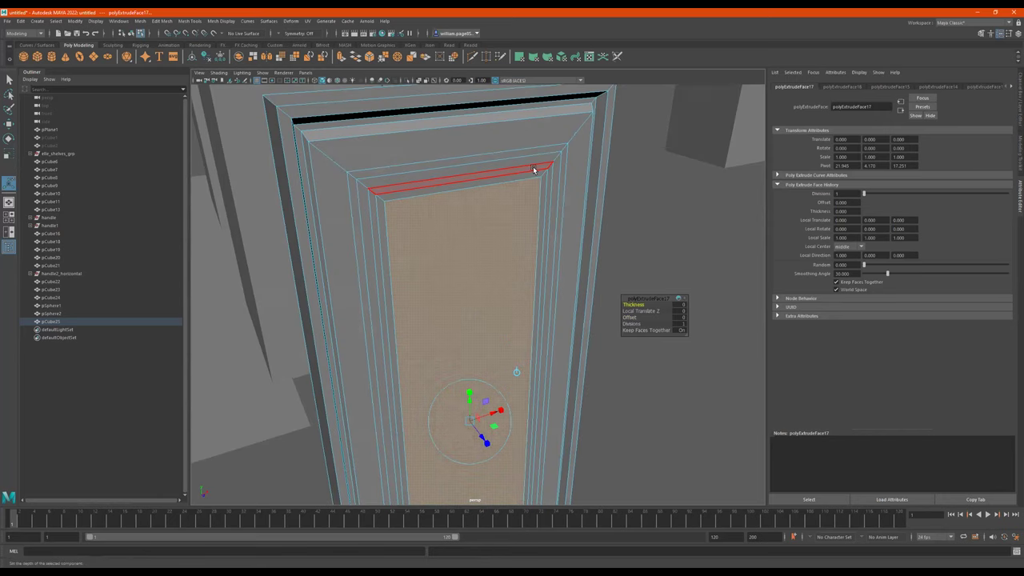
pyautogui.click(533, 170)
pyautogui.keyDown('shift'); pyautogui.click(370, 198); pyautogui.keyUp('shift')
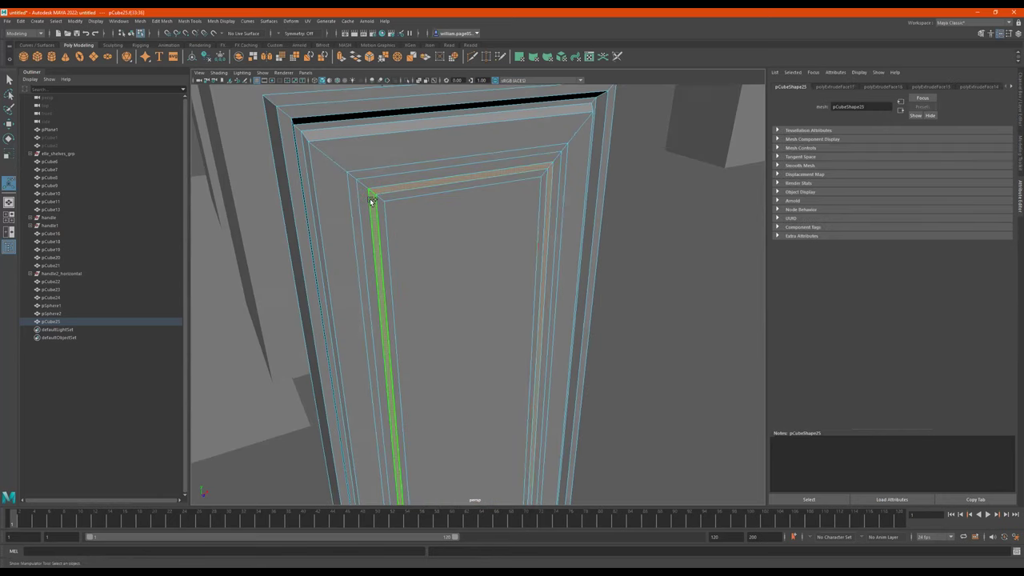
pyautogui.keyDown('alt'); pyautogui.moveTo(489, 242); pyautogui.dragTo(516, 245); pyautogui.keyUp('alt')
pyautogui.keyDown('alt'); pyautogui.moveTo(517, 245); pyautogui.dragTo(528, 205, button='middle'); pyautogui.keyUp('alt')
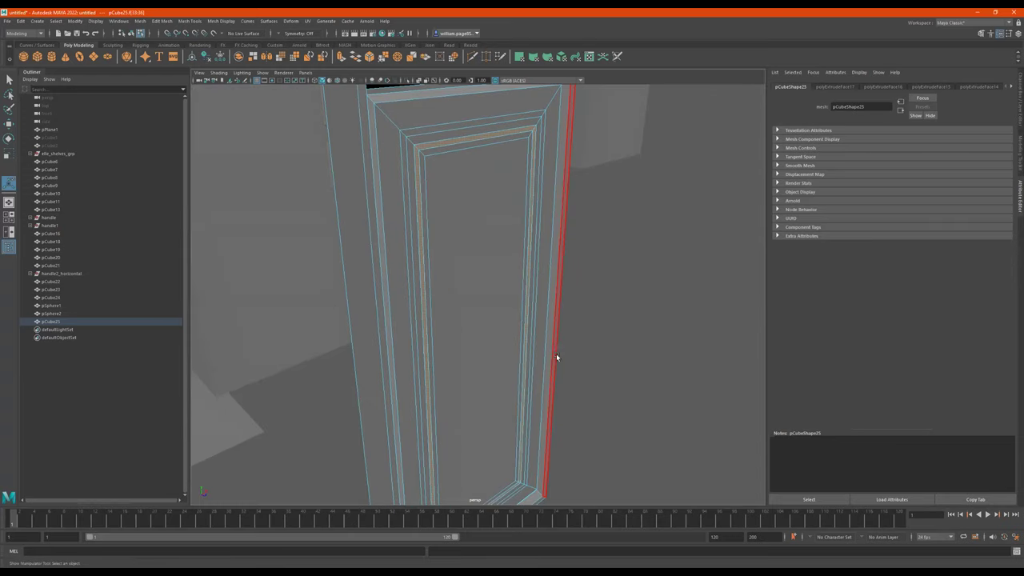
pyautogui.scroll(-4, 551, 318)
pyautogui.moveTo(551, 315)
pyautogui.keyDown('alt'); pyautogui.mouseDown()
pyautogui.moveTo(534, 313)
pyautogui.moveTo(551, 330)
pyautogui.mouseUp(); pyautogui.keyUp('alt')
pyautogui.press('w')
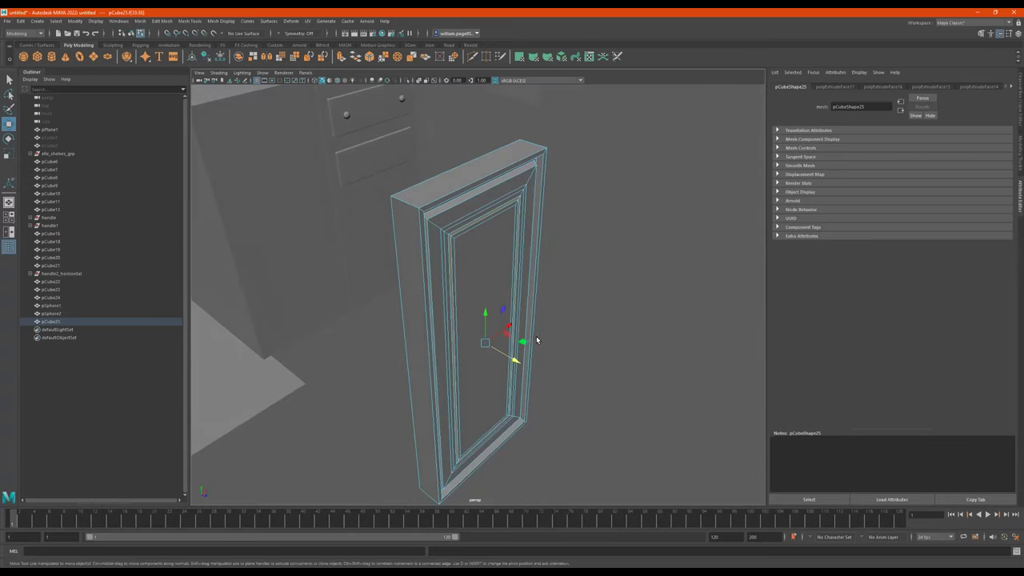
pyautogui.moveTo(514, 361); pyautogui.dragTo(455, 328)
# Extrude the face ring just outside the groove outward by 0.069, with a thickness of -0.02 and an offset of 0.04.
pyautogui.scroll(4, 445, 169)
pyautogui.keyDown('alt'); pyautogui.moveTo(458, 167); pyautogui.dragTo(514, 246, button='middle'); pyautogui.keyUp('alt')
pyautogui.scroll(2, 522, 195)
pyautogui.click(546, 187)
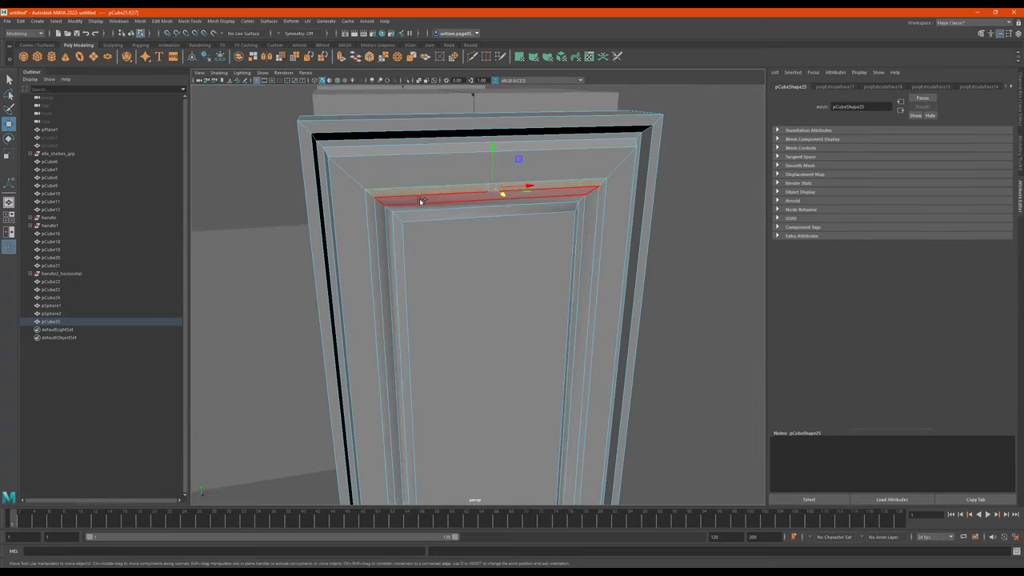
pyautogui.keyDown('shift'); pyautogui.doubleClick(369, 206); pyautogui.keyUp('shift')
pyautogui.keyDown('alt'); pyautogui.moveTo(460, 259); pyautogui.dragTo(532, 244); pyautogui.keyUp('alt')
pyautogui.click(601, 288)
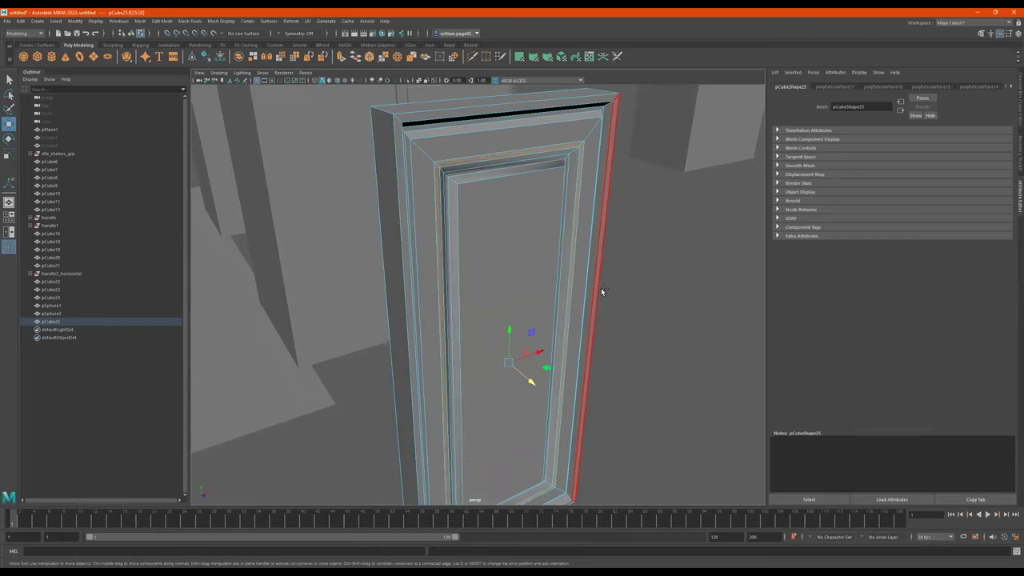
pyautogui.hotkey('ctrl', 'e')
pyautogui.keyDown('alt'); pyautogui.moveTo(637, 365); pyautogui.dragTo(642, 300, button='middle'); pyautogui.keyUp('alt')
pyautogui.moveTo(521, 474); pyautogui.dragTo(526, 479)
pyautogui.moveTo(632, 303); pyautogui.dragTo(629, 304)
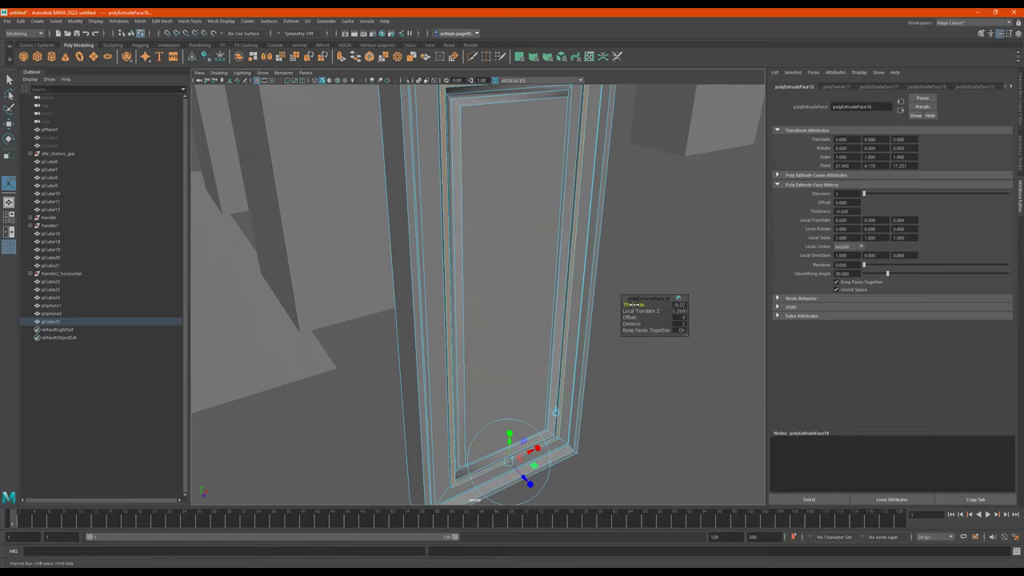
pyautogui.keyDown('alt'); pyautogui.moveTo(569, 276); pyautogui.dragTo(496, 292); pyautogui.keyUp('alt')
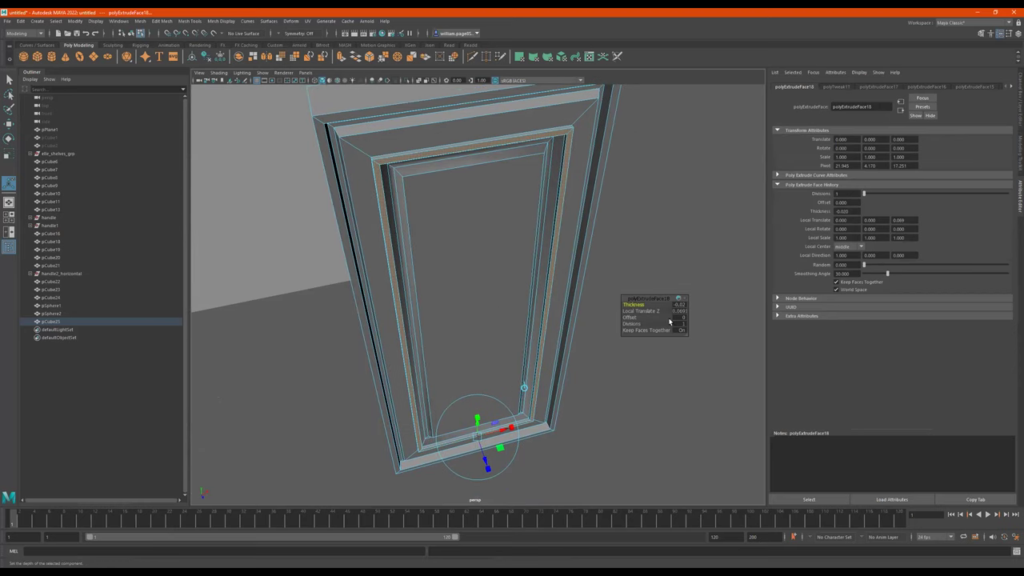
pyautogui.moveTo(630, 304)
pyautogui.mouseDown()
pyautogui.moveTo(640, 303)
pyautogui.moveTo(629, 304)
pyautogui.moveTo(630, 316)
pyautogui.mouseUp()
# Inspect the door's moulded frame profile up close and return the door to object mode.
pyautogui.keyDown('alt'); pyautogui.moveTo(446, 229); pyautogui.dragTo(530, 205, button='right'); pyautogui.keyUp('alt')
pyautogui.keyDown('alt'); pyautogui.moveTo(530, 206); pyautogui.dragTo(532, 336, button='middle'); pyautogui.keyUp('alt')
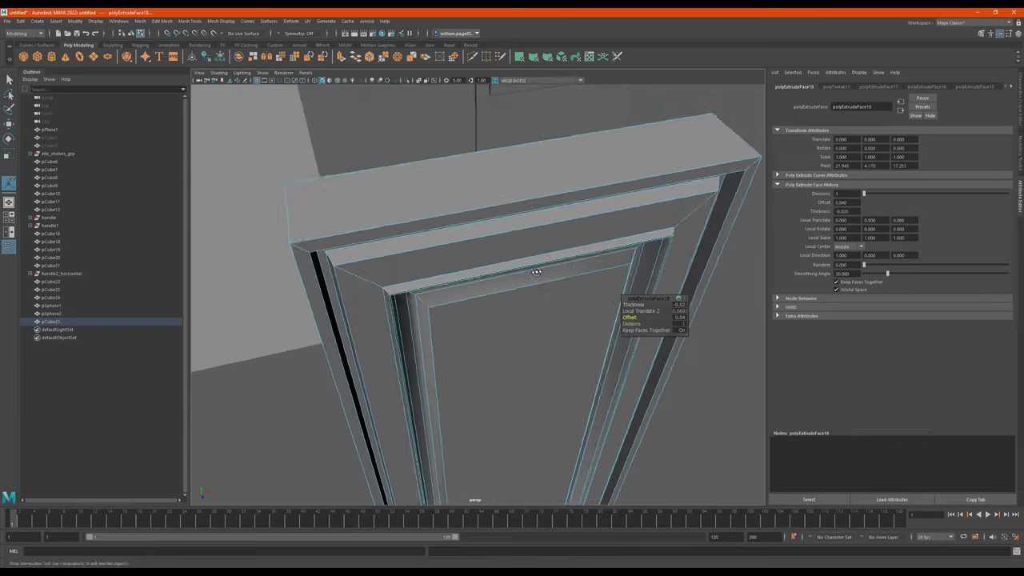
pyautogui.keyDown('alt'); pyautogui.moveTo(531, 336); pyautogui.dragTo(567, 308); pyautogui.keyUp('alt')
pyautogui.keyDown('alt'); pyautogui.moveTo(568, 308); pyautogui.dragTo(549, 246, button='middle'); pyautogui.keyUp('alt')
pyautogui.keyDown('alt'); pyautogui.moveTo(549, 245); pyautogui.dragTo(522, 218, button='right'); pyautogui.keyUp('alt')
pyautogui.keyDown('alt'); pyautogui.moveTo(522, 218); pyautogui.dragTo(523, 340, button='middle'); pyautogui.keyUp('alt')
pyautogui.keyDown('alt'); pyautogui.moveTo(523, 340); pyautogui.dragTo(628, 316); pyautogui.keyUp('alt')
pyautogui.scroll(-3, 485, 271)
pyautogui.keyDown('alt'); pyautogui.moveTo(486, 271); pyautogui.dragTo(525, 257); pyautogui.keyUp('alt')
pyautogui.press('q')
pyautogui.moveTo(737, 142); pyautogui.dragTo(755, 120, button='right')
pyautogui.scroll(-4, 493, 233)
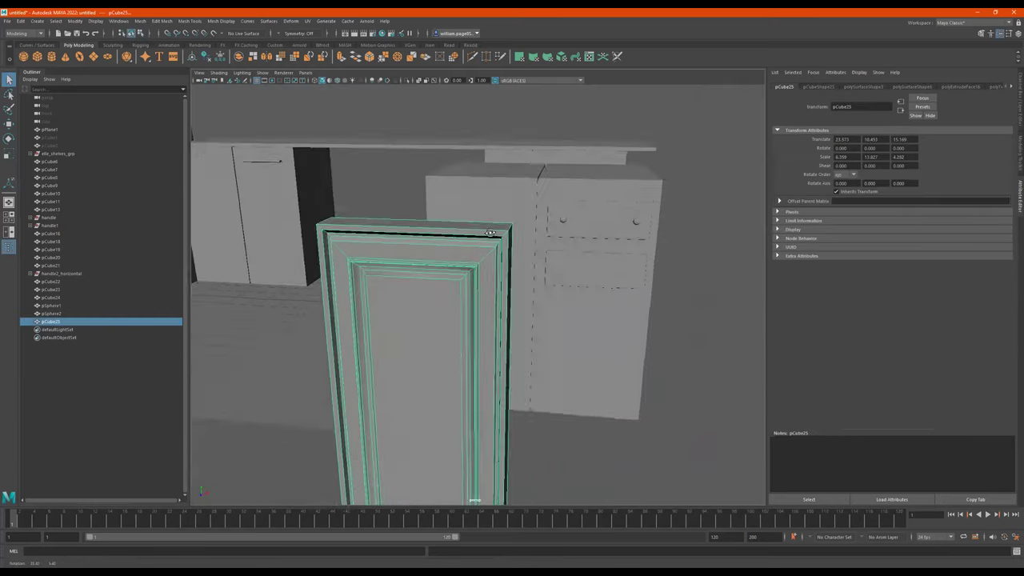
# Duplicate the panel door and move the copy about 7.7 units forward along Z.
pyautogui.keyDown('alt'); pyautogui.moveTo(494, 233); pyautogui.dragTo(503, 267); pyautogui.keyUp('alt')
pyautogui.click(547, 436)
pyautogui.keyDown('alt'); pyautogui.moveTo(555, 435); pyautogui.dragTo(630, 400); pyautogui.keyUp('alt')
pyautogui.keyDown('alt'); pyautogui.moveTo(630, 399); pyautogui.dragTo(635, 260, button='middle'); pyautogui.keyUp('alt')
pyautogui.click(535, 277)
pyautogui.scroll(-3, 589, 272)
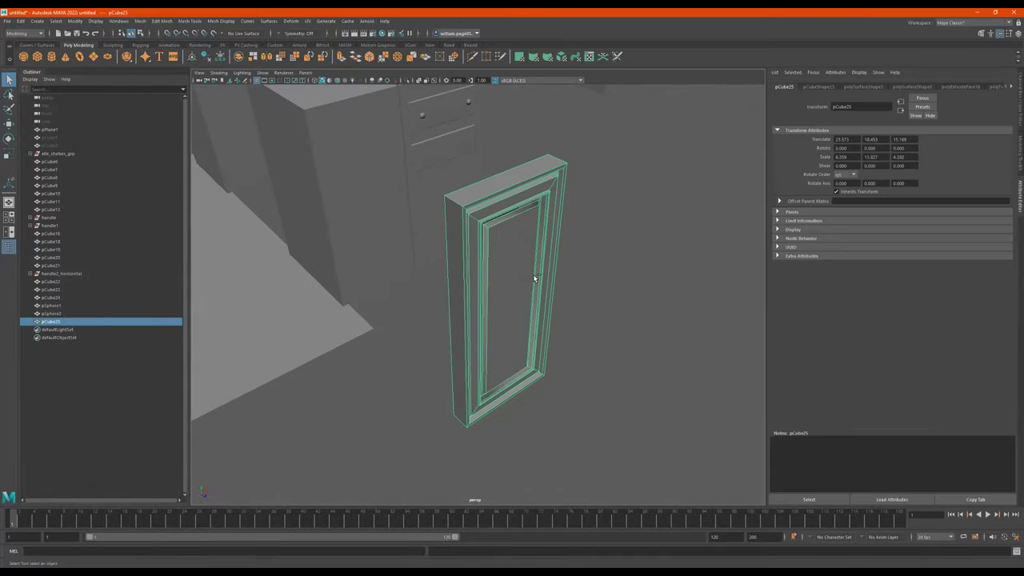
pyautogui.hotkey('ctrl', 'd')
pyautogui.press('w')
pyautogui.moveTo(527, 280); pyautogui.dragTo(744, 403)
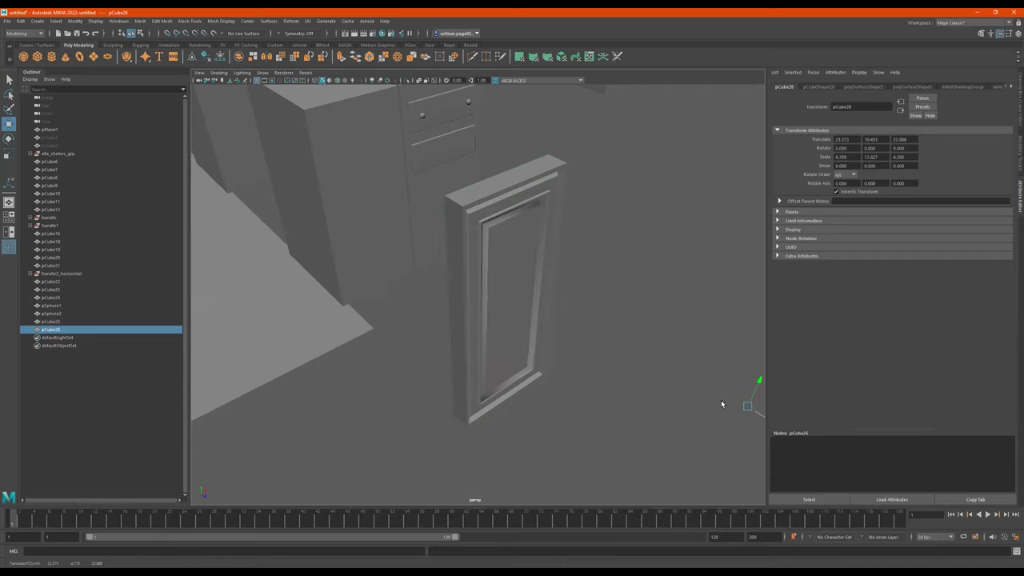
# Select all edges of the door copy and bevel them.
pyautogui.press('f')
pyautogui.keyDown('alt'); pyautogui.moveTo(649, 333); pyautogui.dragTo(568, 311); pyautogui.keyUp('alt')
pyautogui.keyDown('alt'); pyautogui.moveTo(568, 311); pyautogui.dragTo(652, 361, button='middle'); pyautogui.keyUp('alt')
pyautogui.keyDown('alt'); pyautogui.moveTo(519, 224); pyautogui.dragTo(618, 143, button='right'); pyautogui.keyUp('alt')
pyautogui.keyDown('alt'); pyautogui.moveTo(712, 172); pyautogui.dragTo(689, 174, button='right'); pyautogui.keyUp('alt')
pyautogui.keyDown('alt'); pyautogui.moveTo(689, 173); pyautogui.dragTo(668, 124, button='middle'); pyautogui.keyUp('alt')
pyautogui.keyDown('alt'); pyautogui.moveTo(719, 122); pyautogui.dragTo(672, 155); pyautogui.keyUp('alt')
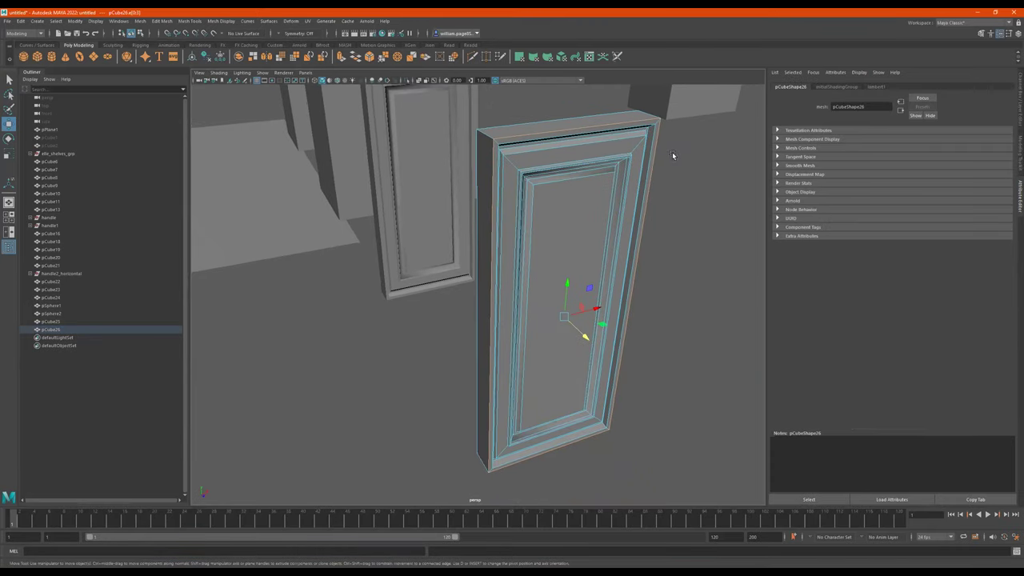
pyautogui.moveTo(693, 111); pyautogui.dragTo(450, 482)
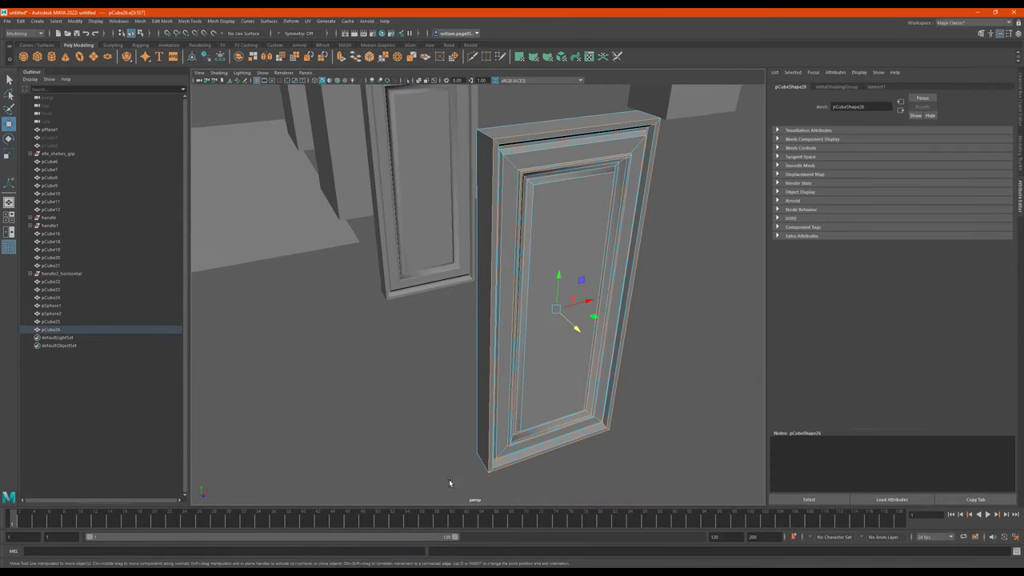
pyautogui.keyDown('shift'); pyautogui.moveTo(574, 211); pyautogui.dragTo(614, 206, button='right'); pyautogui.keyUp('shift')
pyautogui.scroll(2, 584, 200)
pyautogui.keyDown('alt'); pyautogui.moveTo(567, 197); pyautogui.dragTo(537, 232); pyautogui.keyUp('alt')
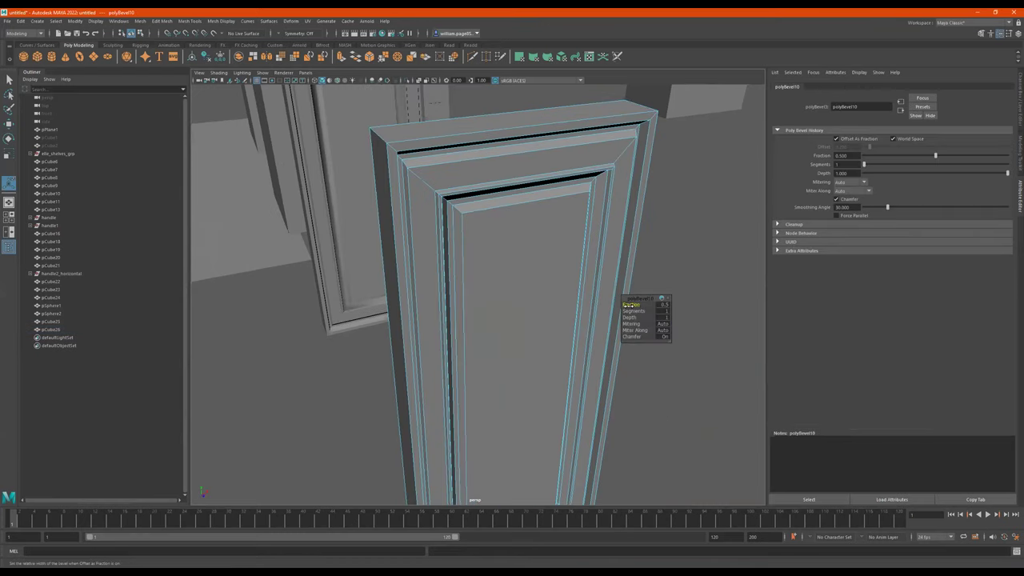
# Undo the bevel fraction adjustment, reselect the copy's edges and bevel them with a fraction of 1.
pyautogui.moveTo(596, 298); pyautogui.dragTo(574, 284)
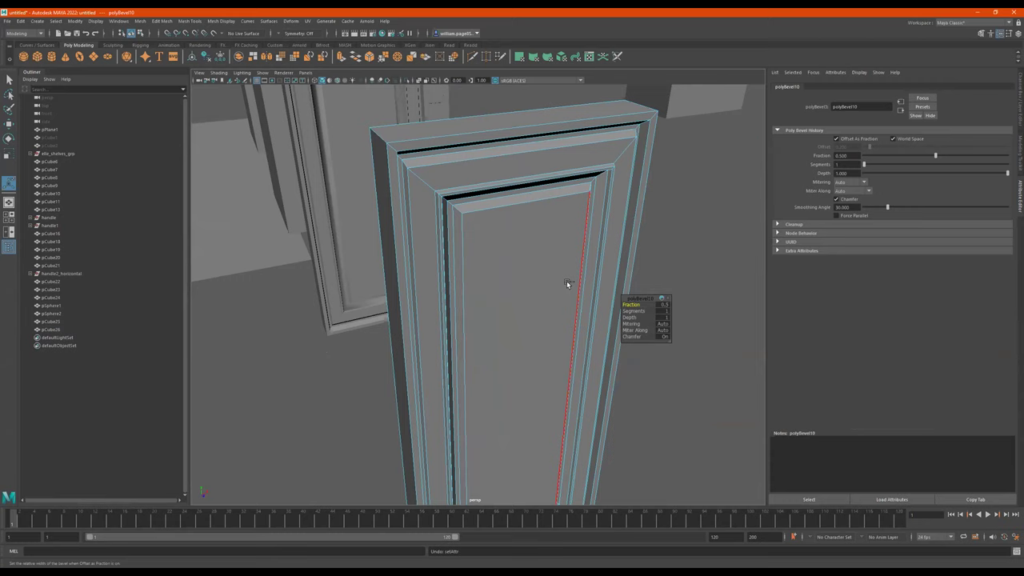
pyautogui.hotkey('ctrl', 'z')
pyautogui.scroll(-5, 712, 278)
pyautogui.click(697, 223)
pyautogui.moveTo(685, 184); pyautogui.dragTo(445, 422)
pyautogui.keyDown('shift'); pyautogui.moveTo(521, 268); pyautogui.dragTo(563, 263, button='right'); pyautogui.keyUp('shift')
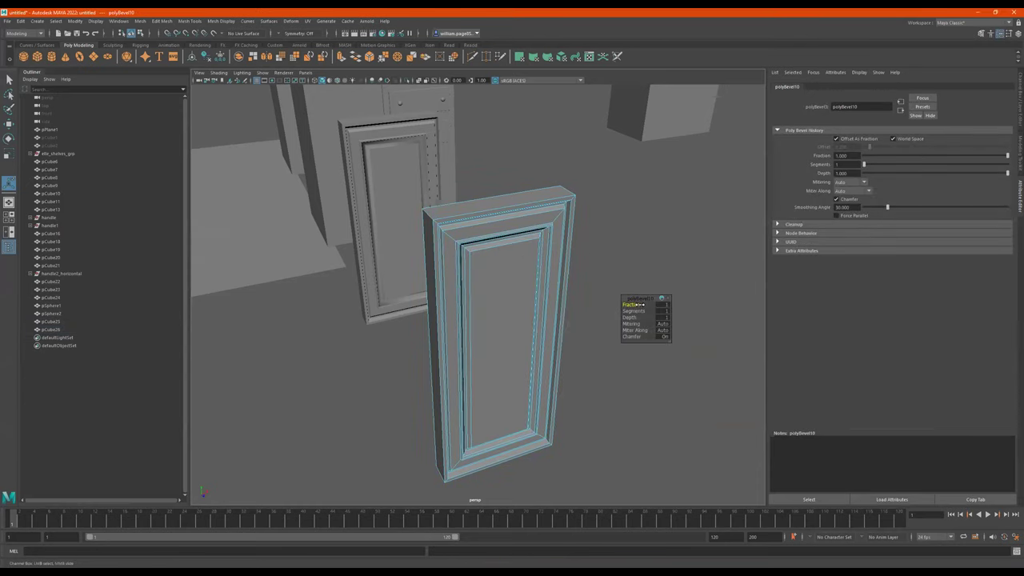
# Undo the bevels on the door copy and the duplication of the door.
pyautogui.hotkey('ctrl', 'z')
pyautogui.hotkey('ctrl', 'z')
pyautogui.keyDown('alt'); pyautogui.moveTo(512, 244); pyautogui.dragTo(635, 357, button='middle'); pyautogui.keyUp('alt')
pyautogui.click(484, 256)
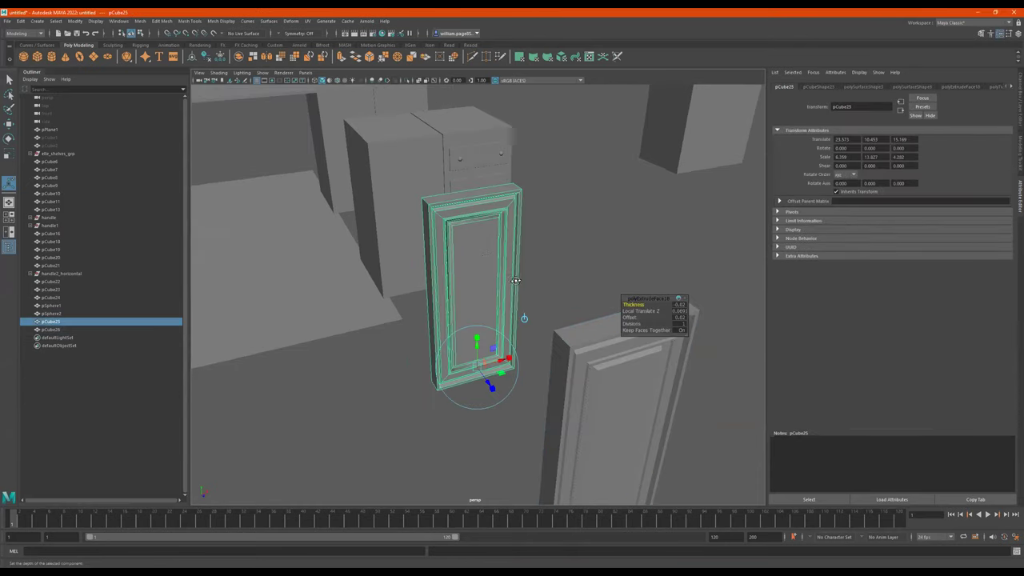
pyautogui.keyDown('alt'); pyautogui.moveTo(487, 266); pyautogui.dragTo(493, 282); pyautogui.keyUp('alt')
pyautogui.hotkey('ctrl', 'z')
pyautogui.hotkey('ctrl', 'z')
pyautogui.hotkey('ctrl', 'z')
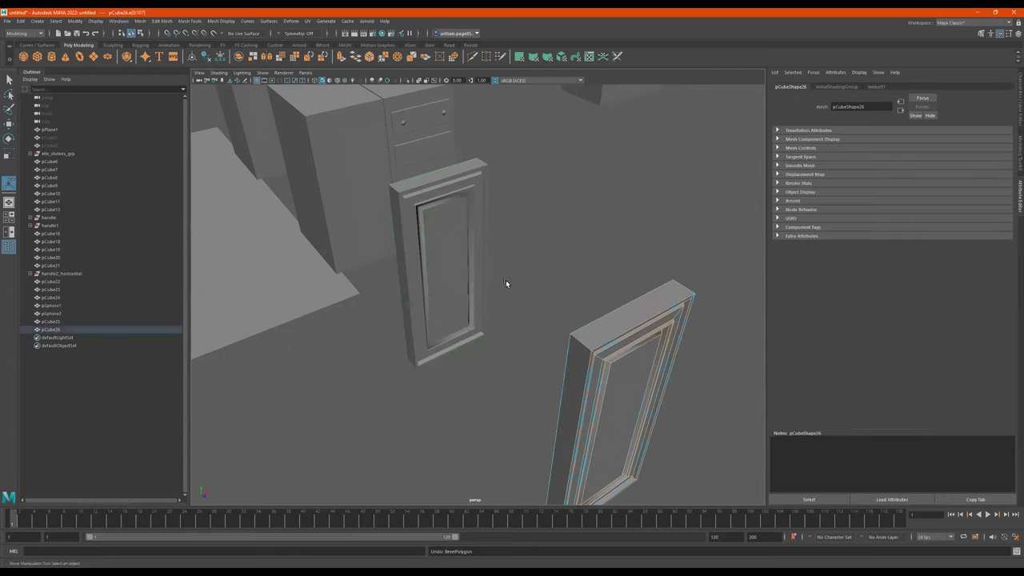
pyautogui.hotkey('ctrl', 'z')
pyautogui.hotkey('ctrl', 'z')
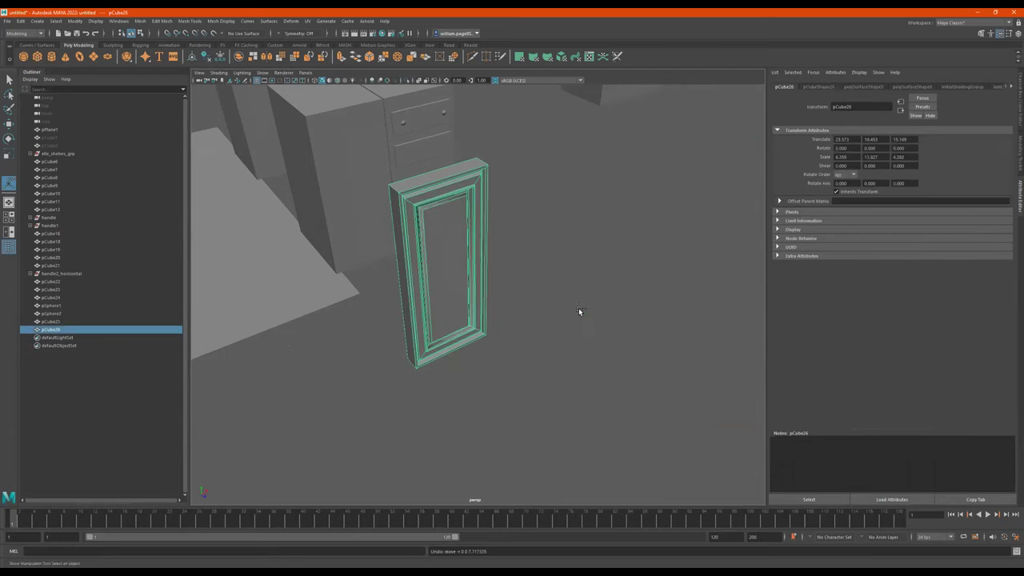
pyautogui.hotkey('ctrl', 'z')
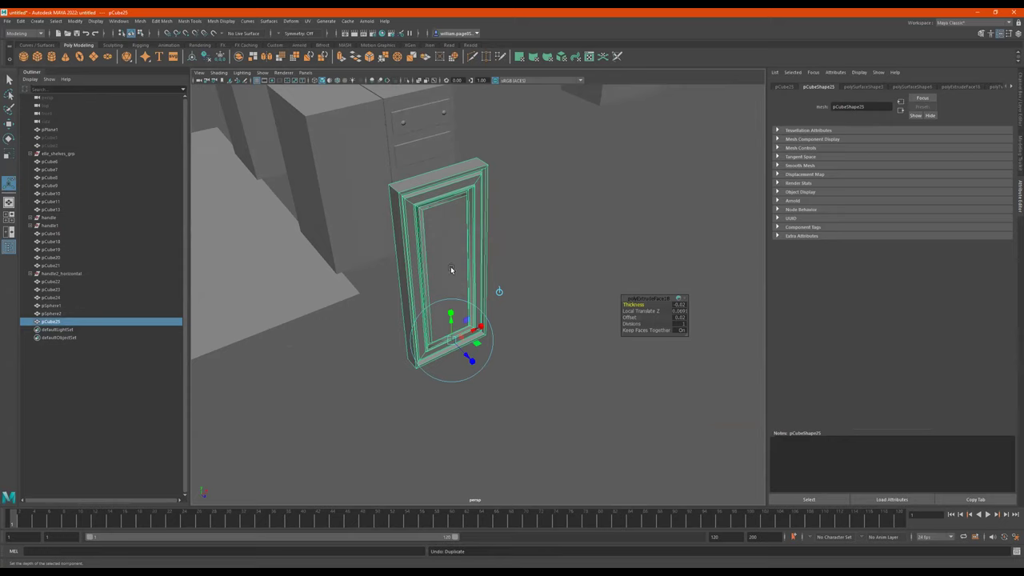
# Duplicate the panel door again and move the copy forward, clear of the original.
pyautogui.press('q')
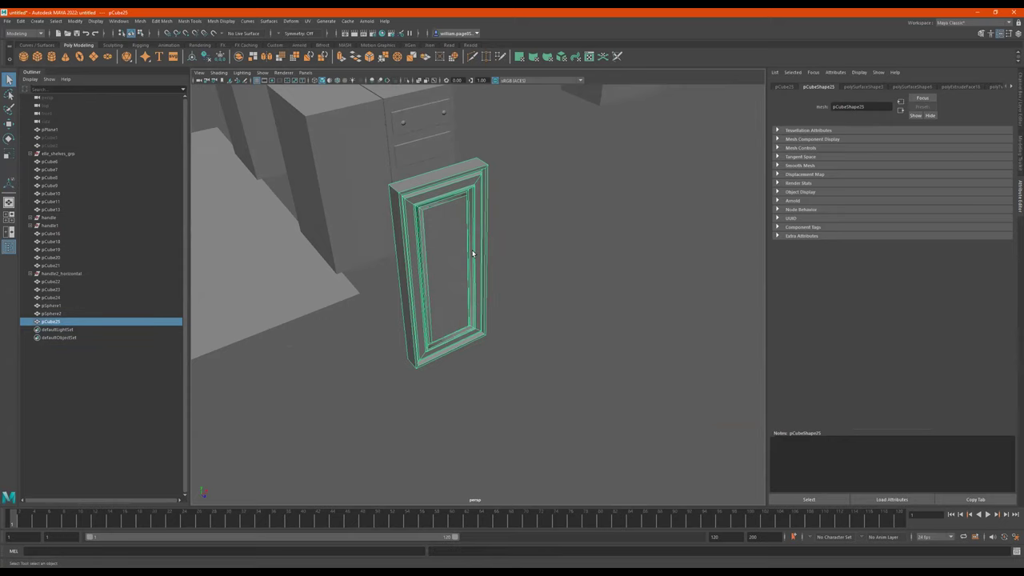
pyautogui.hotkey('ctrl', 'd')
pyautogui.press('w')
pyautogui.moveTo(478, 250); pyautogui.dragTo(614, 350)
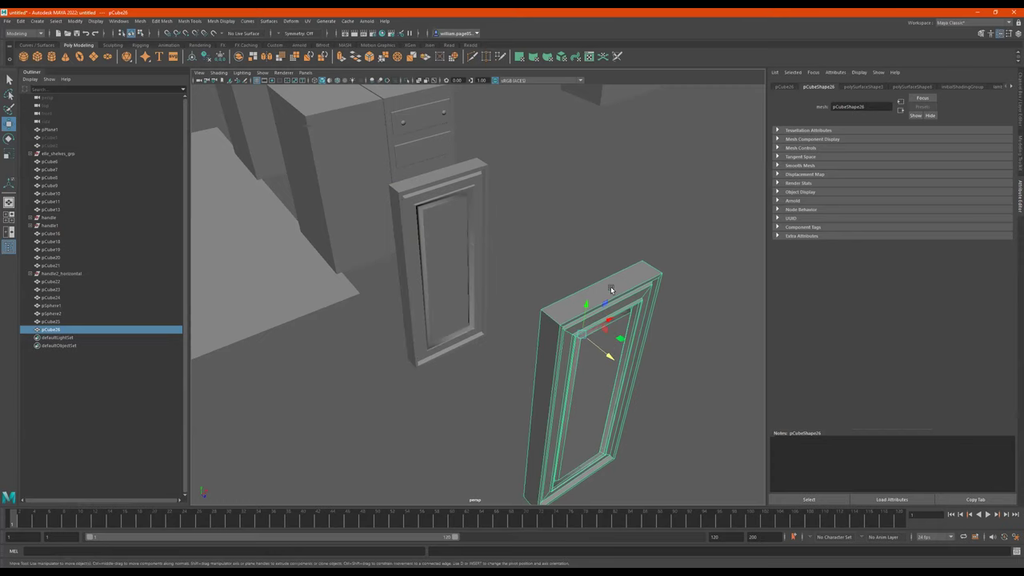
# Bevel all edges of the new door copy with 2 segments and a fraction of 0.
pyautogui.click(676, 204)
pyautogui.scroll(-2, 688, 283)
pyautogui.moveTo(695, 242); pyautogui.dragTo(496, 508)
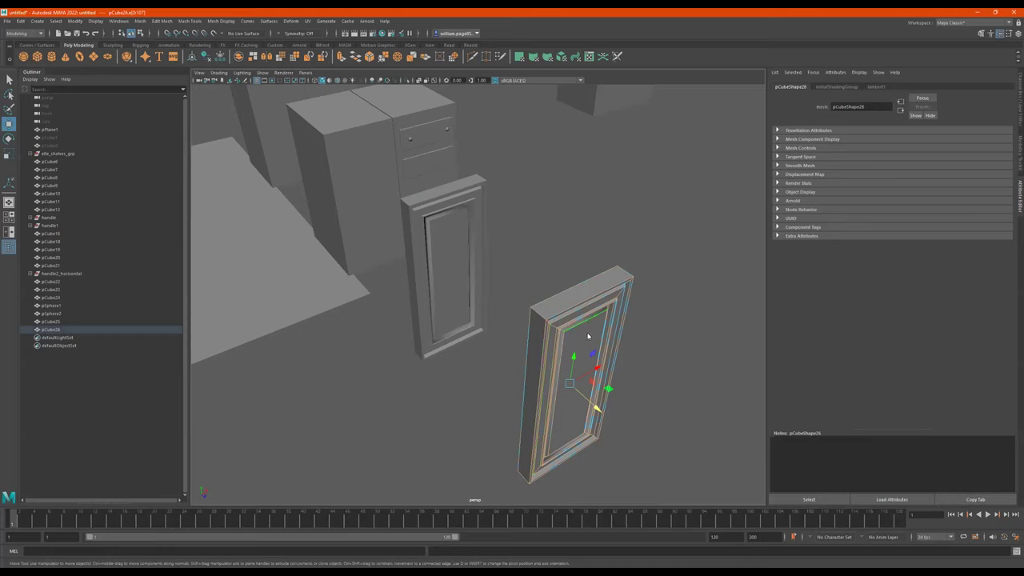
pyautogui.keyDown('shift'); pyautogui.moveTo(589, 325); pyautogui.dragTo(724, 357, button='right'); pyautogui.keyUp('shift')
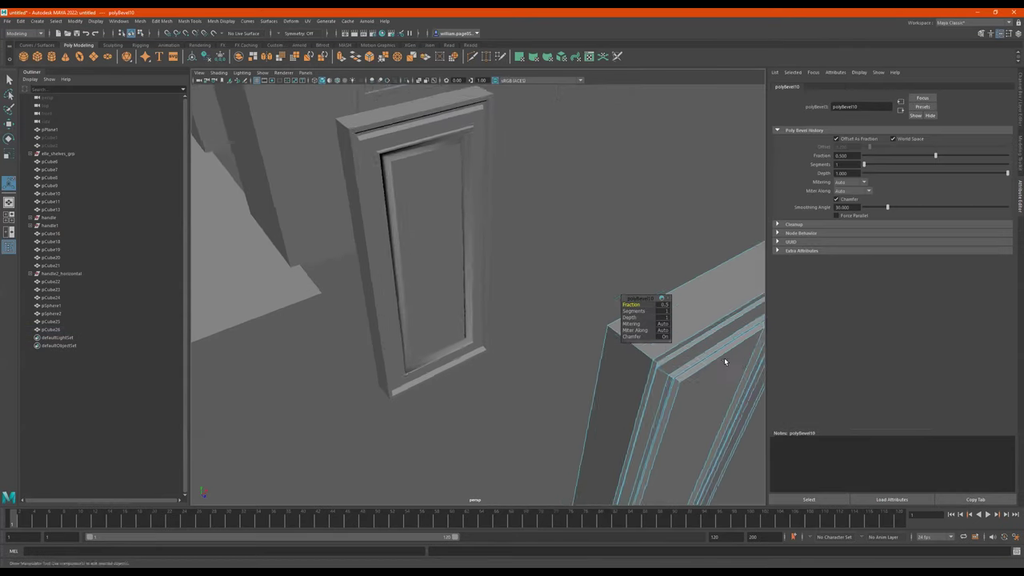
pyautogui.keyDown('alt'); pyautogui.moveTo(724, 358); pyautogui.dragTo(534, 325, button='middle'); pyautogui.keyUp('alt')
pyautogui.keyDown('alt'); pyautogui.moveTo(534, 326); pyautogui.dragTo(628, 345, button='right'); pyautogui.keyUp('alt')
pyautogui.keyDown('alt'); pyautogui.moveTo(458, 359); pyautogui.dragTo(489, 319); pyautogui.keyUp('alt')
pyautogui.click(640, 311)
pyautogui.moveTo(635, 310); pyautogui.dragTo(608, 304)
pyautogui.keyDown('alt'); pyautogui.moveTo(515, 297); pyautogui.dragTo(499, 275); pyautogui.keyUp('alt')
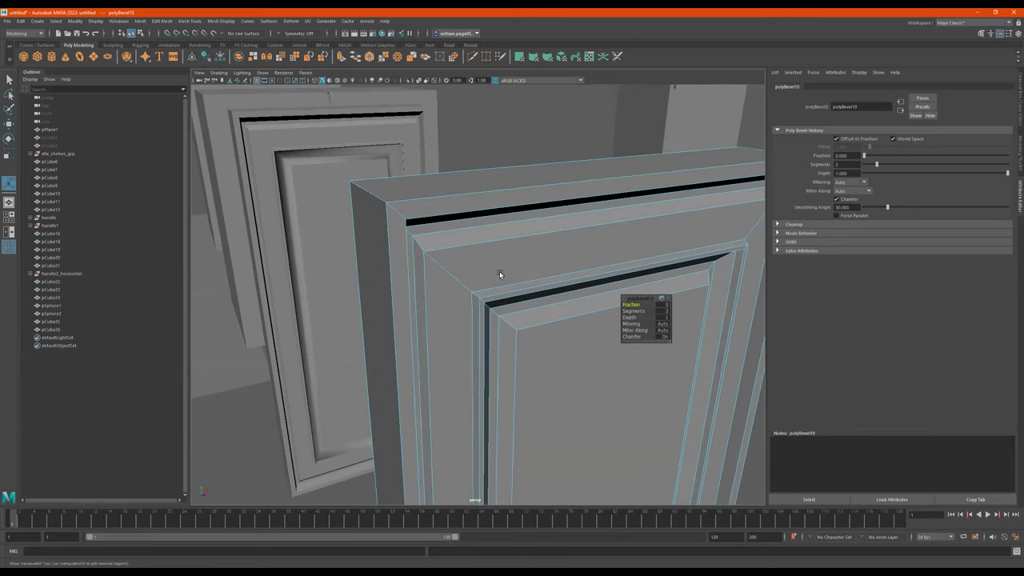
# Undo the bevel and the move of the door copy.
pyautogui.hotkey('ctrl', 'z')
pyautogui.hotkey('ctrl', 'z')
pyautogui.hotkey('ctrl', 'z')
pyautogui.hotkey('ctrl', 'z')
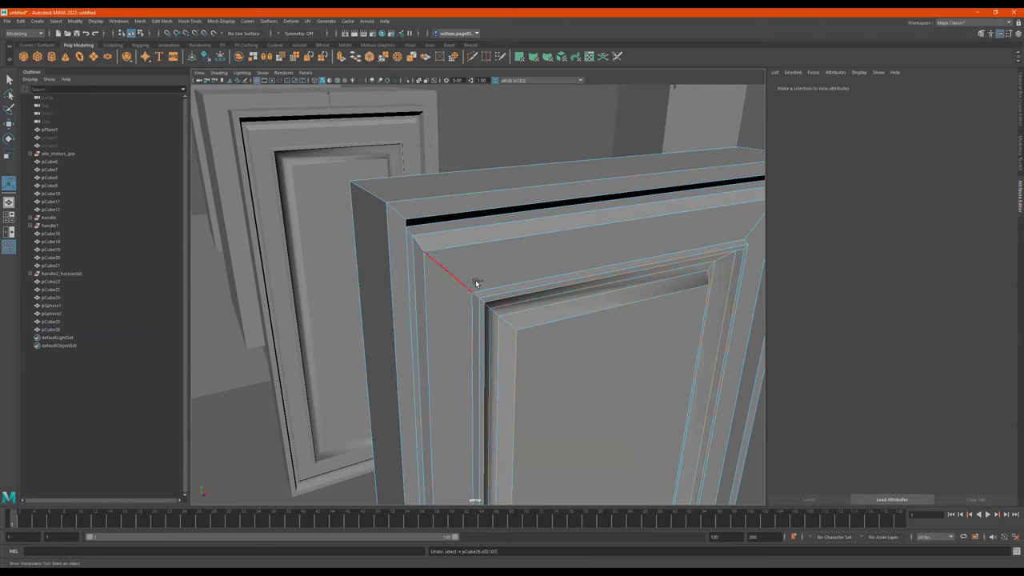
pyautogui.hotkey('ctrl', 'z')
pyautogui.hotkey('ctrl', 'z')
# Select the original door and try to push its extruded ring inward with a local Z translate of -0.654.
pyautogui.keyDown('alt'); pyautogui.moveTo(476, 282); pyautogui.dragTo(421, 280); pyautogui.keyUp('alt')
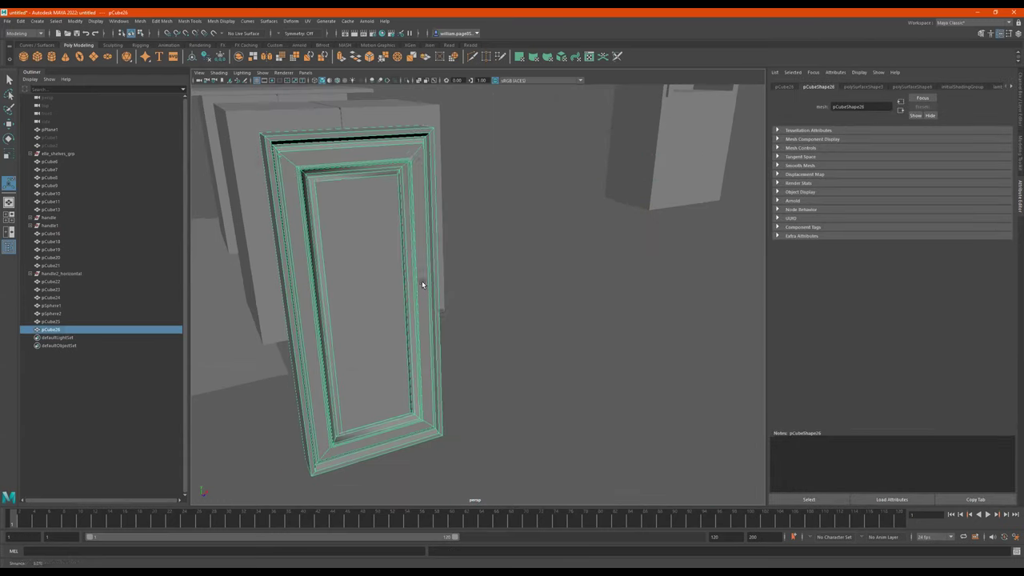
pyautogui.keyDown('alt'); pyautogui.moveTo(421, 281); pyautogui.dragTo(624, 409, button='middle'); pyautogui.keyUp('alt')
pyautogui.click(564, 357)
pyautogui.keyDown('alt'); pyautogui.moveTo(564, 359); pyautogui.dragTo(456, 277); pyautogui.keyUp('alt')
pyautogui.click(383, 238)
pyautogui.keyDown('alt'); pyautogui.moveTo(349, 240); pyautogui.dragTo(620, 253, button='right'); pyautogui.keyUp('alt')
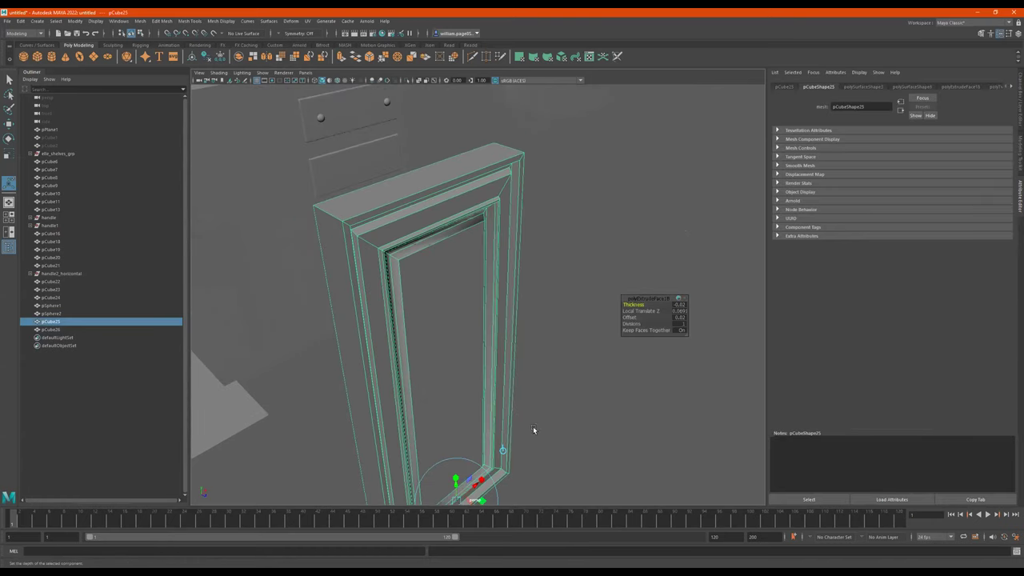
pyautogui.keyDown('alt'); pyautogui.moveTo(484, 473); pyautogui.dragTo(472, 437, button='middle'); pyautogui.keyUp('alt')
pyautogui.moveTo(464, 482); pyautogui.dragTo(438, 461)
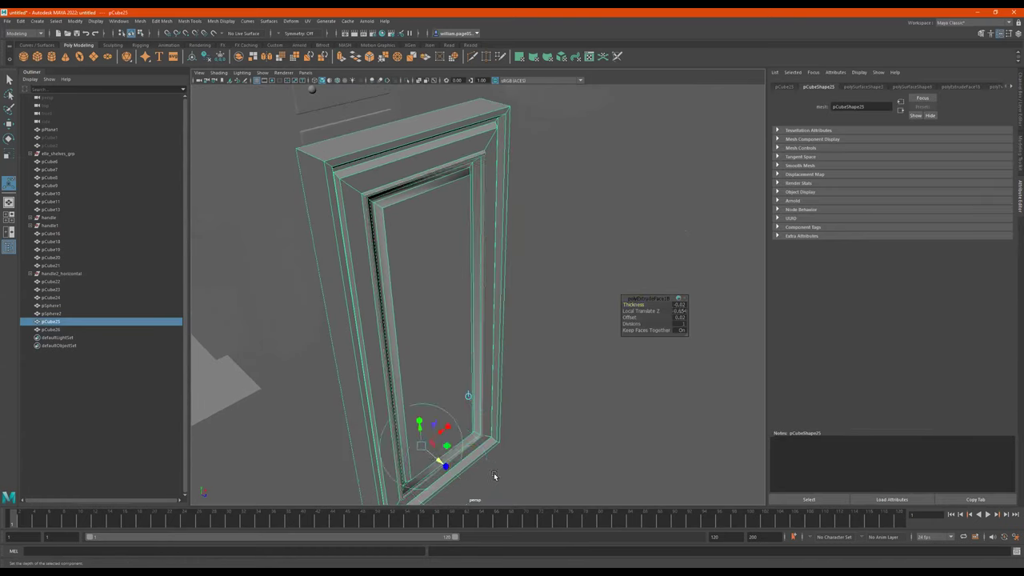
# Undo the inward ring push and the duplicate door, and return the original door to object mode.
pyautogui.hotkey('ctrl', 'z')
pyautogui.hotkey('ctrl', 'z')
pyautogui.hotkey('ctrl', 'z')
pyautogui.hotkey('ctrl', 'z')
pyautogui.hotkey('ctrl', 'z')
pyautogui.hotkey('ctrl', 'z')
pyautogui.hotkey('ctrl', 'z')
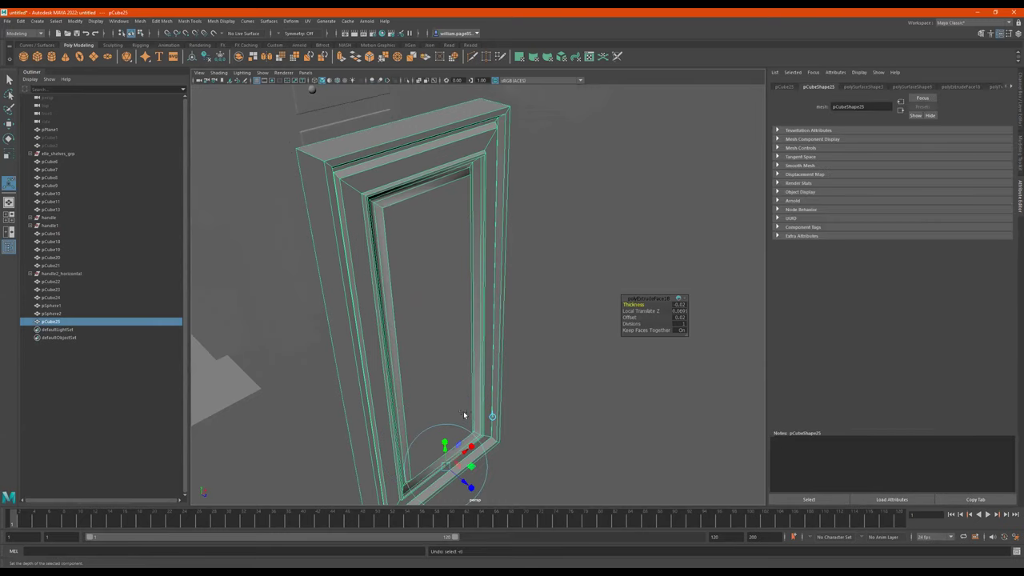
pyautogui.hotkey('ctrl', 'z')
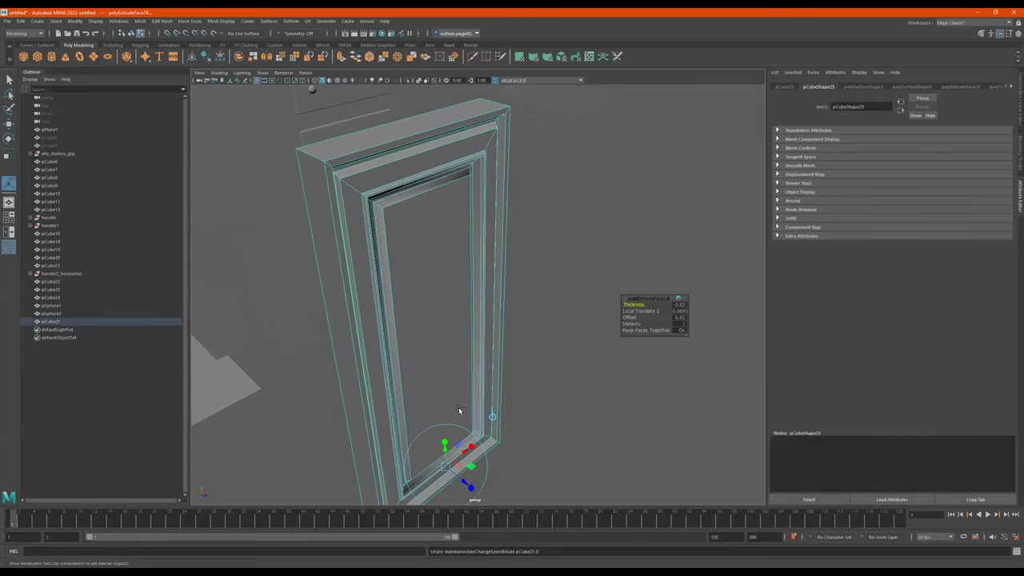
pyautogui.moveTo(417, 286); pyautogui.dragTo(596, 216, button='right')
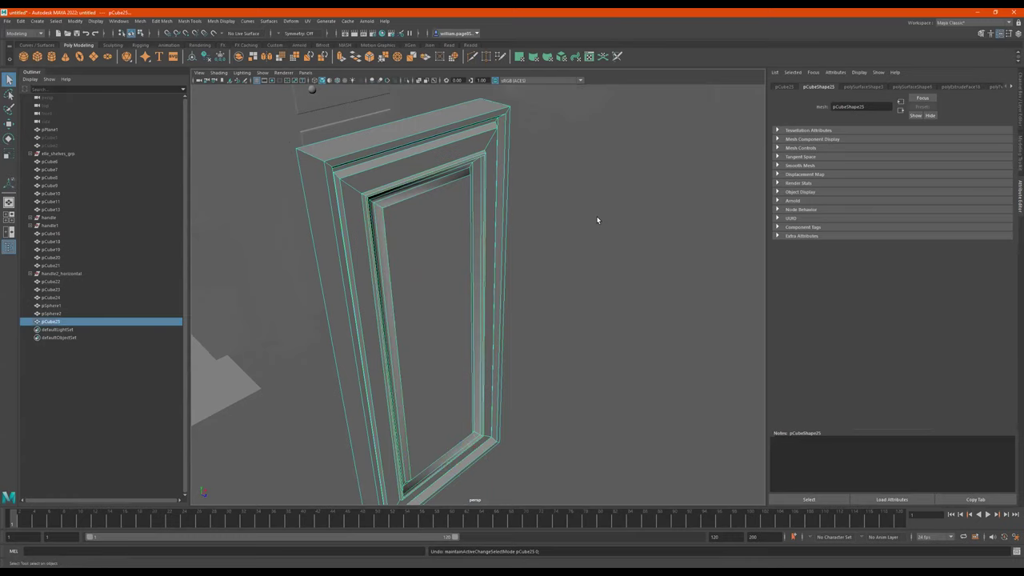
pyautogui.click(636, 256)
# Box-select the panel door together with the cabinet behind it.
pyautogui.scroll(-2, 480, 269)
pyautogui.click(455, 271)
pyautogui.scroll(-2, 427, 263)
pyautogui.keyDown('alt'); pyautogui.moveTo(417, 260); pyautogui.dragTo(498, 281); pyautogui.keyUp('alt')
pyautogui.scroll(-2, 499, 280)
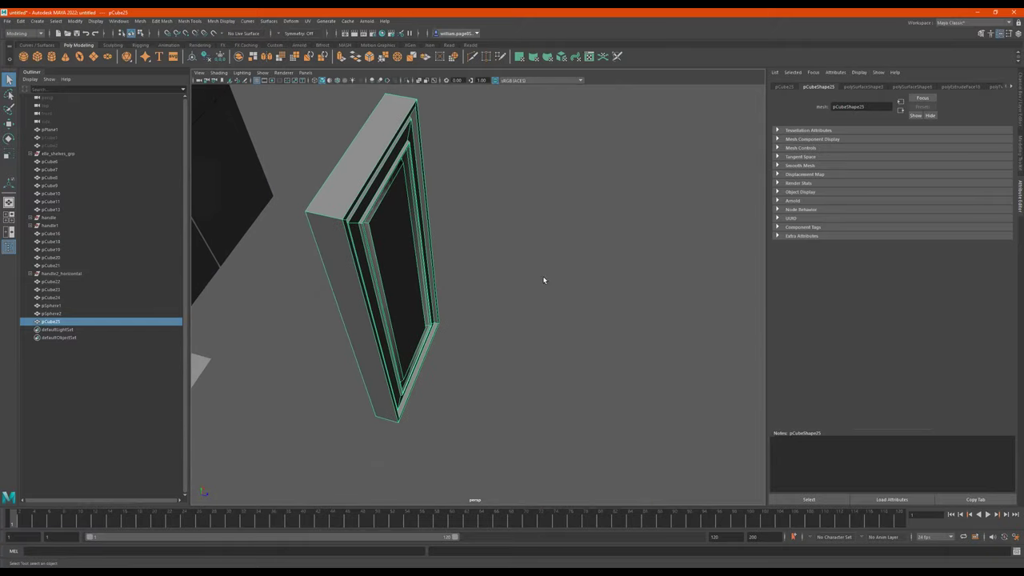
pyautogui.keyDown('alt'); pyautogui.moveTo(543, 280); pyautogui.dragTo(644, 363, button='middle'); pyautogui.keyUp('alt')
pyautogui.keyDown('alt'); pyautogui.moveTo(649, 367); pyautogui.dragTo(625, 353); pyautogui.keyUp('alt')
pyautogui.keyDown('alt'); pyautogui.moveTo(625, 352); pyautogui.dragTo(652, 322, button='middle'); pyautogui.keyUp('alt')
pyautogui.moveTo(648, 123); pyautogui.dragTo(349, 504)
pyautogui.moveTo(639, 155); pyautogui.dragTo(441, 374)
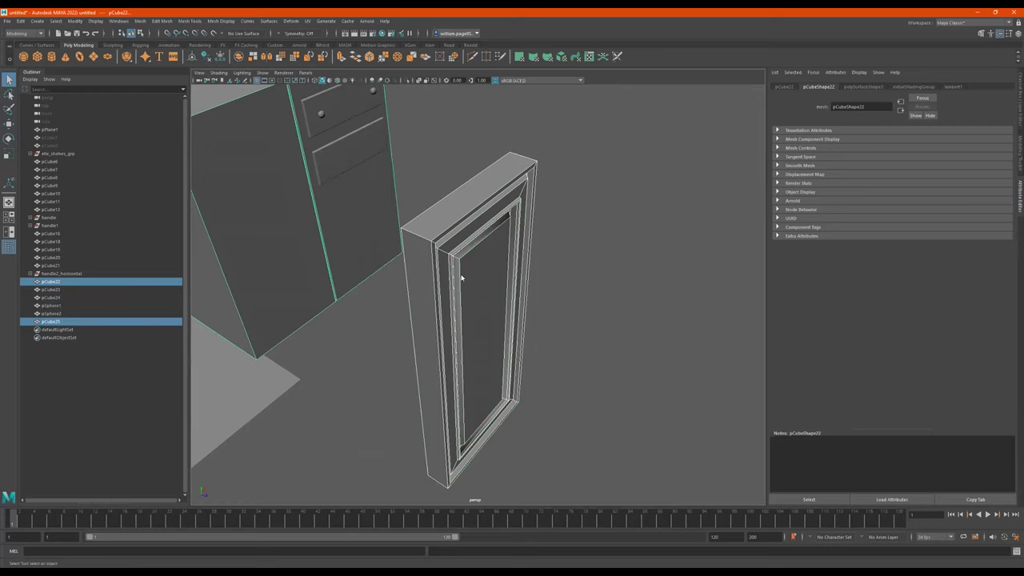
# Try a bevel on all edges of the panel door and undo it.
pyautogui.moveTo(461, 278); pyautogui.dragTo(463, 320, button='right')
pyautogui.scroll(-2, 512, 285)
pyautogui.keyDown('alt'); pyautogui.moveTo(562, 291); pyautogui.dragTo(622, 288, button='middle'); pyautogui.keyUp('alt')
pyautogui.moveTo(652, 147); pyautogui.dragTo(475, 498)
pyautogui.keyDown('shift'); pyautogui.moveTo(536, 270); pyautogui.dragTo(571, 264, button='right'); pyautogui.keyUp('shift')
pyautogui.scroll(2, 648, 260)
pyautogui.keyDown('alt'); pyautogui.moveTo(563, 277); pyautogui.dragTo(521, 278, button='middle'); pyautogui.keyUp('alt')
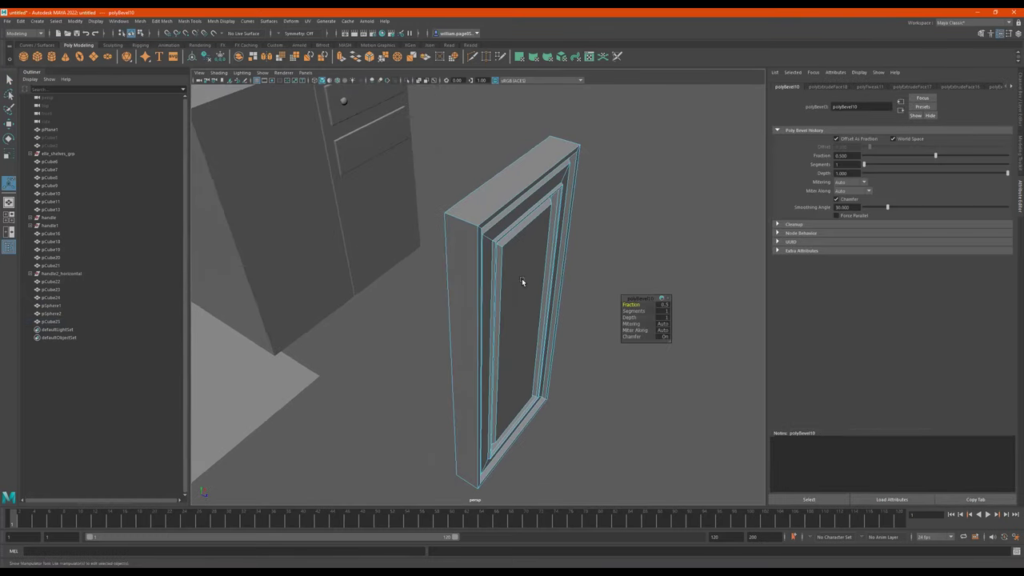
pyautogui.hotkey('ctrl', 'z')
pyautogui.hotkey('ctrl', 'z')
pyautogui.hotkey('ctrl', 'z')
# Select the edges running across the door frame's corners and bevel them with a fraction of 0.04 and 2 segments.
pyautogui.doubleClick(460, 218)
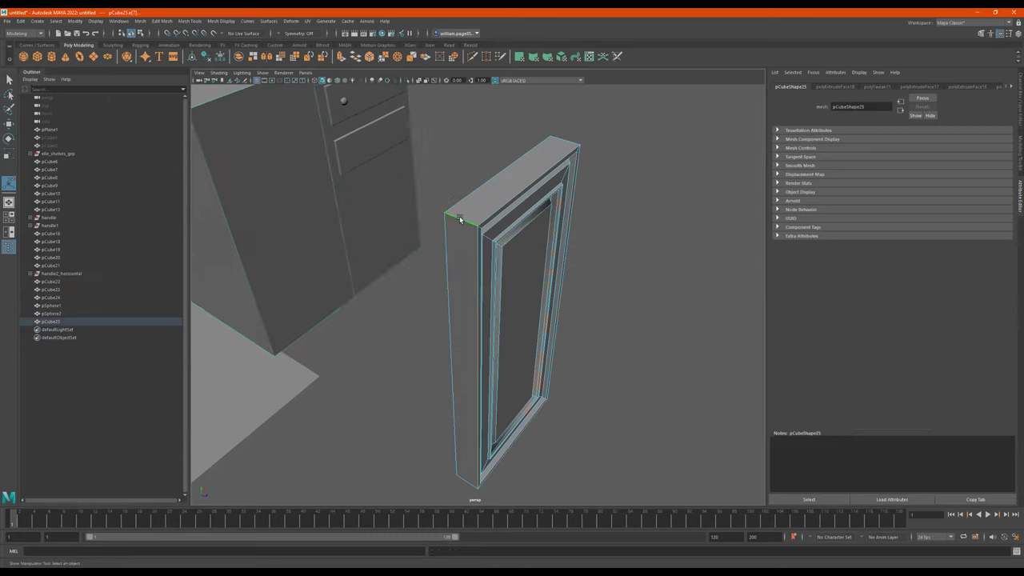
pyautogui.keyDown('alt'); pyautogui.moveTo(610, 226); pyautogui.dragTo(550, 228); pyautogui.keyUp('alt')
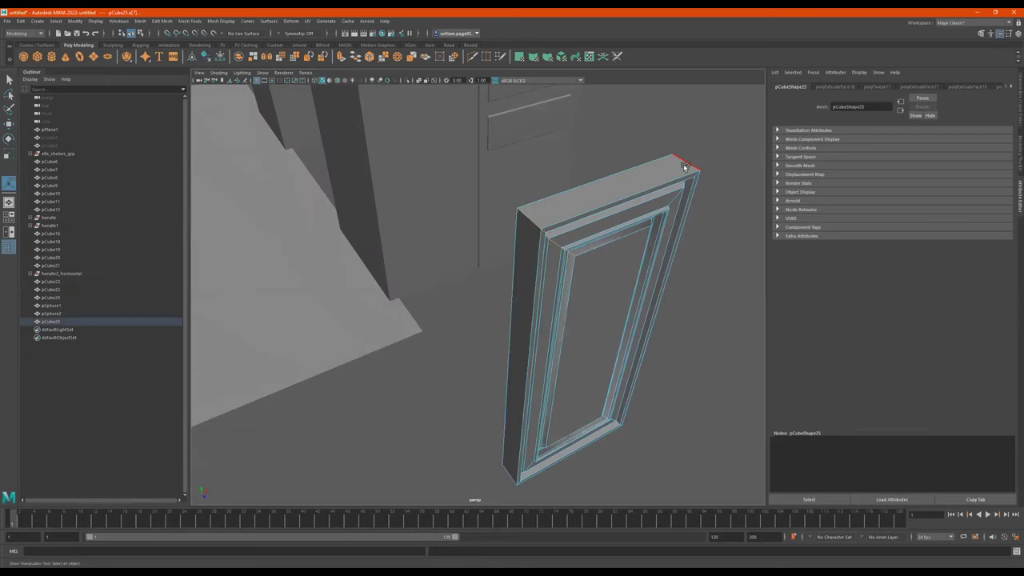
pyautogui.keyDown('shift'); pyautogui.moveTo(635, 291); pyautogui.dragTo(677, 281, button='right'); pyautogui.keyUp('shift')
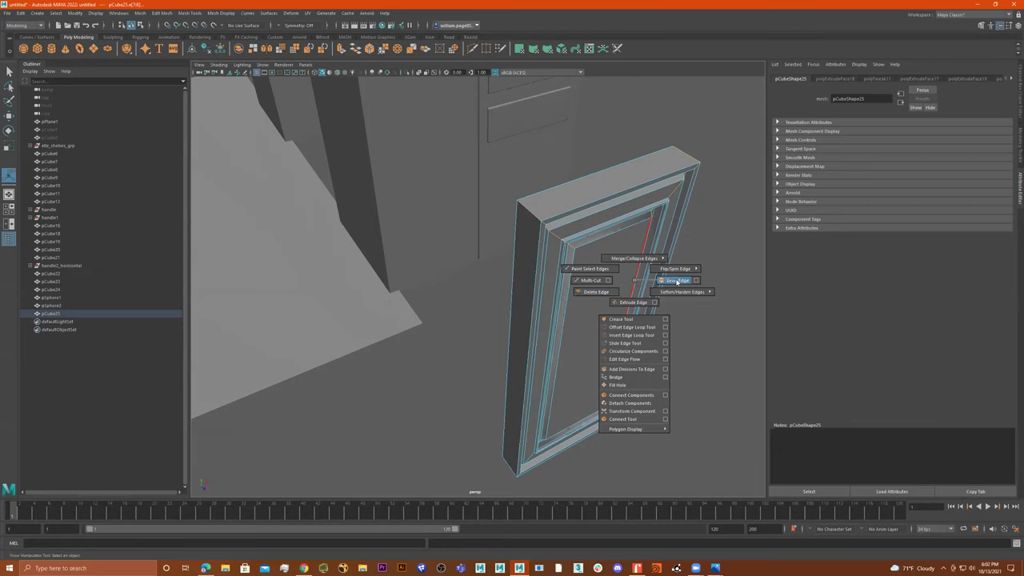
pyautogui.keyDown('alt'); pyautogui.moveTo(599, 261); pyautogui.dragTo(522, 286); pyautogui.keyUp('alt')
pyautogui.hotkey('ctrl', 'z')
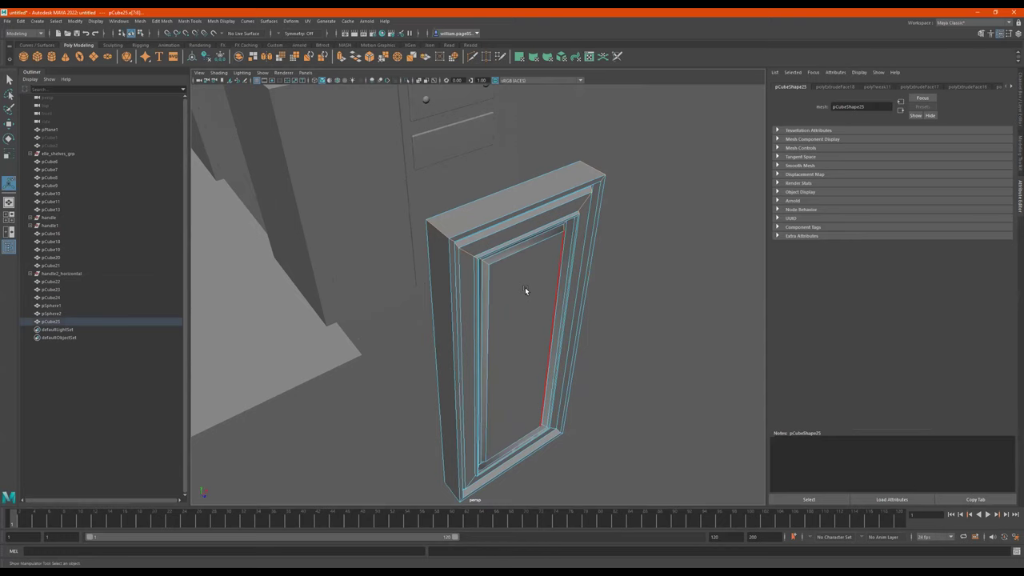
pyautogui.hotkey('ctrl', 'b')
pyautogui.moveTo(630, 304); pyautogui.dragTo(612, 305)
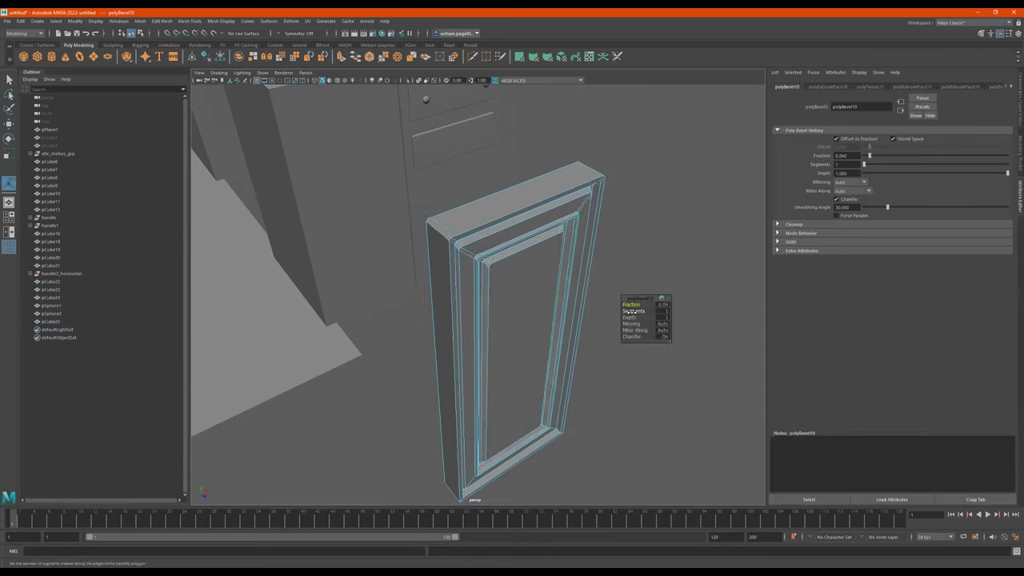
pyautogui.scroll(3, 561, 256)
# Examine the bevelled corners and grooves of the door's moulding up close.
pyautogui.keyDown('alt'); pyautogui.moveTo(606, 344); pyautogui.dragTo(565, 298); pyautogui.keyUp('alt')
pyautogui.keyDown('alt'); pyautogui.moveTo(552, 292); pyautogui.dragTo(371, 208, button='middle'); pyautogui.keyUp('alt')
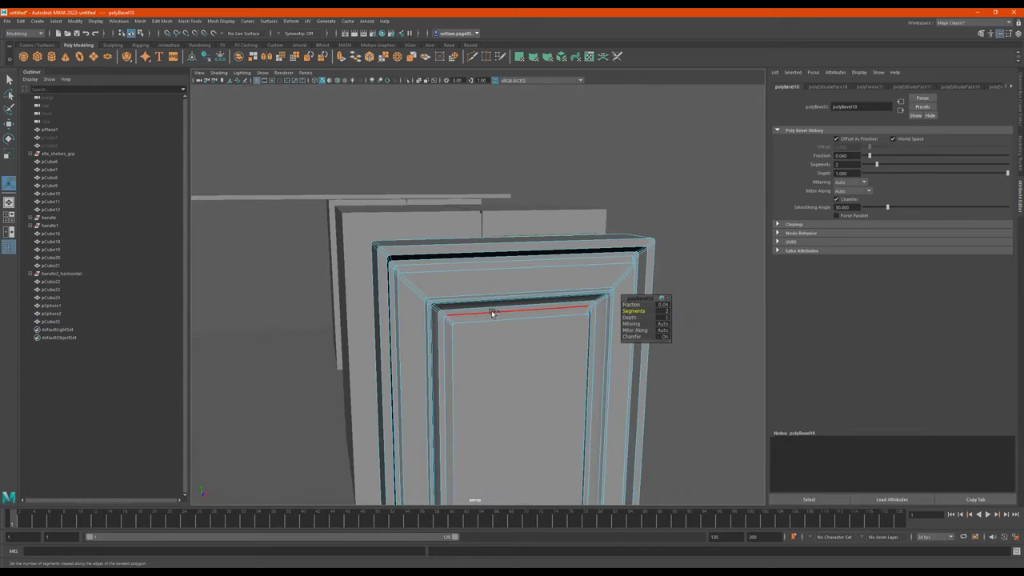
pyautogui.moveTo(449, 305)
pyautogui.keyDown('alt'); pyautogui.mouseDown()
pyautogui.moveTo(473, 306)
pyautogui.moveTo(464, 314)
pyautogui.mouseUp(); pyautogui.keyUp('alt')
pyautogui.keyDown('alt'); pyautogui.moveTo(334, 261); pyautogui.dragTo(730, 247, button='right'); pyautogui.keyUp('alt')
pyautogui.keyDown('alt'); pyautogui.moveTo(520, 260); pyautogui.dragTo(476, 262); pyautogui.keyUp('alt')
pyautogui.keyDown('alt'); pyautogui.moveTo(477, 261); pyautogui.dragTo(399, 255, button='middle'); pyautogui.keyUp('alt')
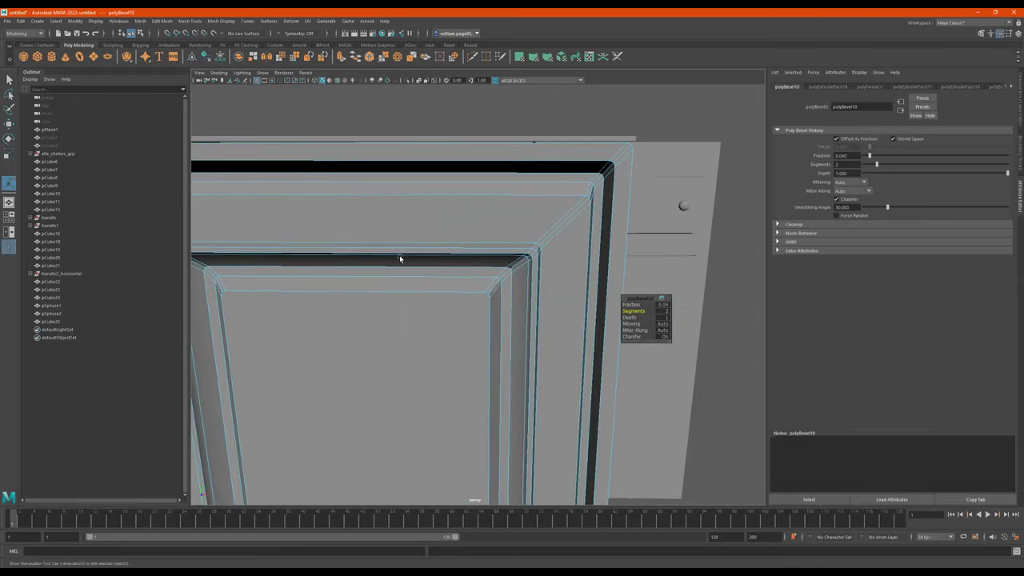
pyautogui.keyDown('alt'); pyautogui.moveTo(476, 316); pyautogui.dragTo(396, 352); pyautogui.keyUp('alt')
pyautogui.keyDown('alt'); pyautogui.moveTo(396, 352); pyautogui.dragTo(539, 245, button='middle'); pyautogui.keyUp('alt')
pyautogui.keyDown('alt'); pyautogui.moveTo(539, 245); pyautogui.dragTo(539, 240); pyautogui.keyUp('alt')
pyautogui.keyDown('alt'); pyautogui.moveTo(539, 240); pyautogui.dragTo(717, 410, button='middle'); pyautogui.keyUp('alt')
pyautogui.keyDown('alt'); pyautogui.moveTo(475, 373); pyautogui.dragTo(522, 375); pyautogui.keyUp('alt')
pyautogui.keyDown('alt'); pyautogui.moveTo(401, 363); pyautogui.dragTo(344, 362, button='right'); pyautogui.keyUp('alt')
pyautogui.keyDown('alt'); pyautogui.moveTo(464, 326); pyautogui.dragTo(478, 237, button='middle'); pyautogui.keyUp('alt')
pyautogui.keyDown('alt'); pyautogui.moveTo(440, 268); pyautogui.dragTo(364, 271, button='right'); pyautogui.keyUp('alt')
pyautogui.keyDown('alt'); pyautogui.moveTo(521, 356); pyautogui.dragTo(542, 364, button='middle'); pyautogui.keyUp('alt')
# Undo the last action, return the door to object mode and clear the selection.
pyautogui.hotkey('ctrl', 'z')
pyautogui.keyDown('alt'); pyautogui.moveTo(495, 358); pyautogui.dragTo(353, 356, button='right'); pyautogui.keyUp('alt')
pyautogui.moveTo(462, 274); pyautogui.dragTo(634, 199, button='right')
pyautogui.press('q')
pyautogui.keyDown('alt'); pyautogui.moveTo(633, 199); pyautogui.dragTo(540, 281); pyautogui.keyUp('alt')
pyautogui.click(590, 260)
# Inspect the shaded panel door from its lower end up to the whole front.
pyautogui.keyDown('alt'); pyautogui.moveTo(577, 229); pyautogui.dragTo(623, 266, button='right'); pyautogui.keyUp('alt')
pyautogui.keyDown('alt'); pyautogui.moveTo(623, 267); pyautogui.dragTo(510, 315, button='middle'); pyautogui.keyUp('alt')
pyautogui.keyDown('alt'); pyautogui.moveTo(554, 308); pyautogui.dragTo(605, 284); pyautogui.keyUp('alt')
pyautogui.keyDown('alt'); pyautogui.moveTo(612, 387); pyautogui.dragTo(617, 310); pyautogui.keyUp('alt')
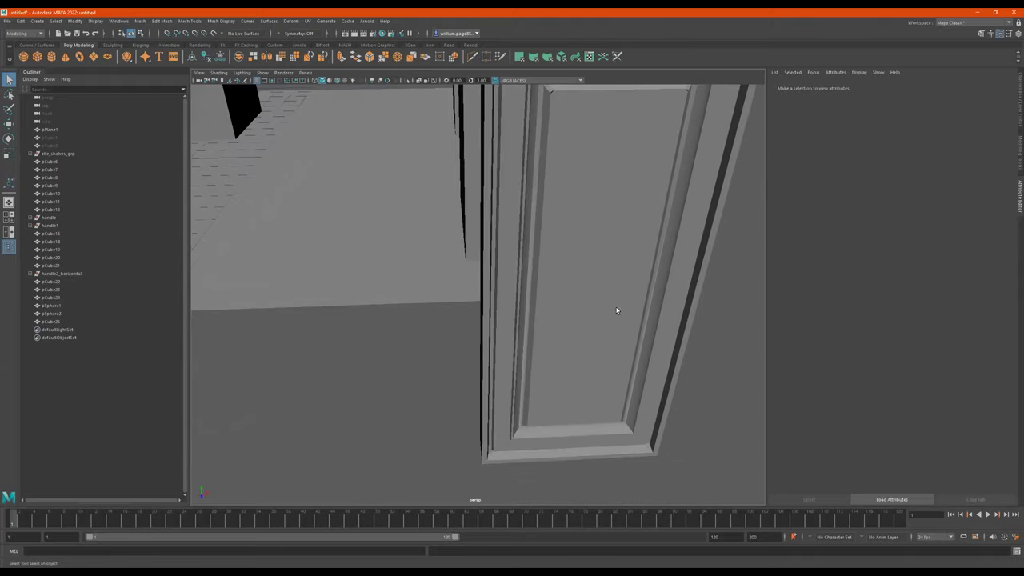
pyautogui.keyDown('alt'); pyautogui.moveTo(547, 326); pyautogui.dragTo(577, 408); pyautogui.keyUp('alt')
pyautogui.keyDown('alt'); pyautogui.moveTo(633, 335); pyautogui.dragTo(551, 333, button='right'); pyautogui.keyUp('alt')
pyautogui.keyDown('alt'); pyautogui.moveTo(550, 334); pyautogui.dragTo(523, 322); pyautogui.keyUp('alt')
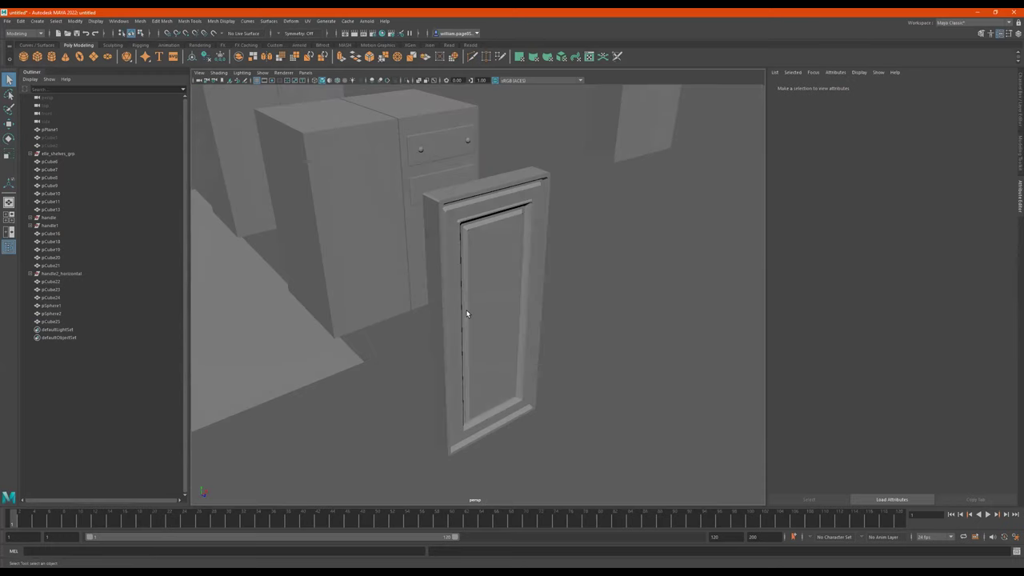
# Rotate the panel door and fit it against the front of the base cabinet beside the drawer unit, then clear the selection.
pyautogui.keyDown('alt'); pyautogui.moveTo(628, 237); pyautogui.dragTo(490, 315); pyautogui.keyUp('alt')
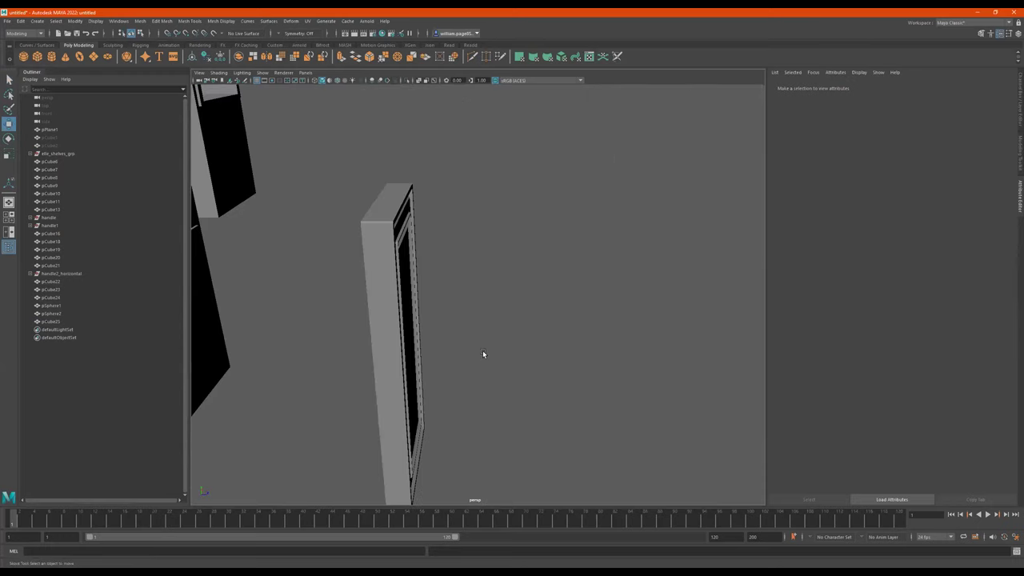
pyautogui.click(411, 250)
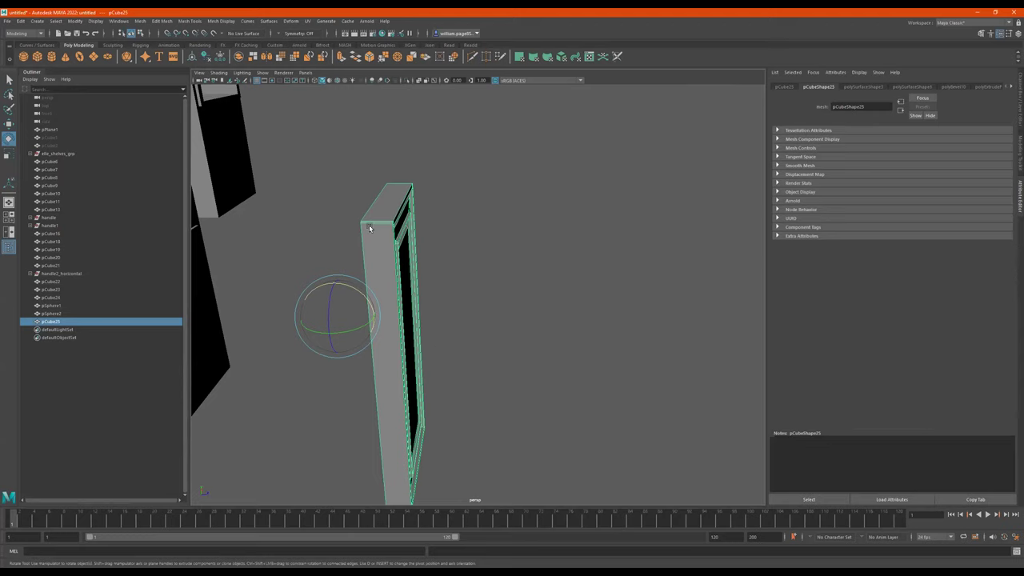
pyautogui.click(197, 62)
pyautogui.keyDown('alt'); pyautogui.moveTo(544, 345); pyautogui.dragTo(388, 345, button='right'); pyautogui.keyUp('alt')
pyautogui.press('w')
pyautogui.keyDown('alt'); pyautogui.moveTo(461, 335); pyautogui.dragTo(550, 327); pyautogui.keyUp('alt')
pyautogui.press('r')
pyautogui.moveTo(514, 363)
pyautogui.mouseDown()
pyautogui.moveTo(497, 356)
pyautogui.moveTo(509, 360)
pyautogui.mouseUp()
pyautogui.press('w')
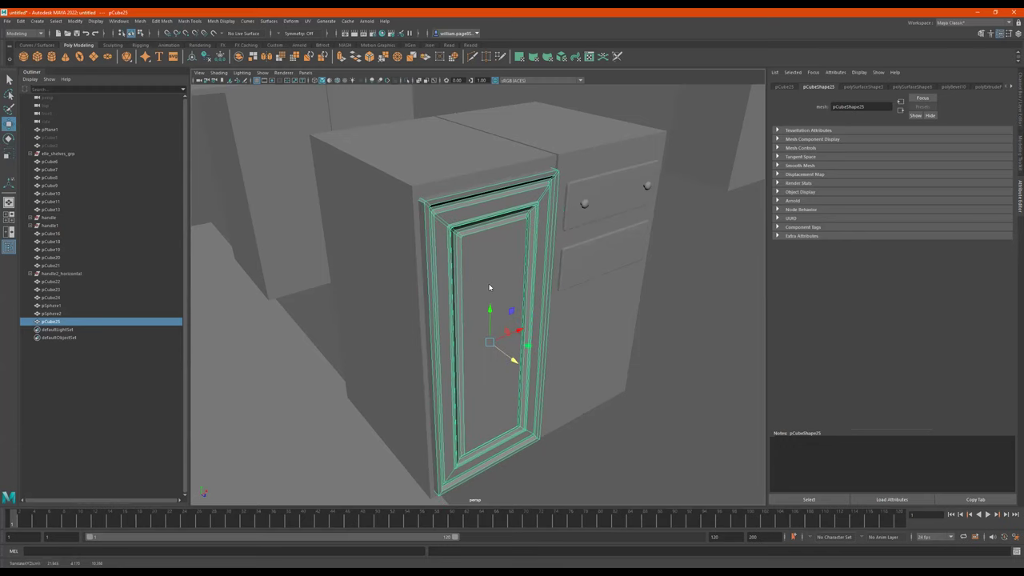
pyautogui.moveTo(489, 287); pyautogui.dragTo(490, 254, button='right')
pyautogui.scroll(-1, 512, 294)
pyautogui.click(697, 324)
# Duplicate the panel door and move the copy sideways onto the front of the drawer unit.
pyautogui.keyDown('alt'); pyautogui.moveTo(698, 324); pyautogui.dragTo(648, 317); pyautogui.keyUp('alt')
pyautogui.keyDown('alt'); pyautogui.moveTo(648, 317); pyautogui.dragTo(473, 298, button='middle'); pyautogui.keyUp('alt')
pyautogui.keyDown('alt'); pyautogui.moveTo(473, 298); pyautogui.dragTo(478, 301); pyautogui.keyUp('alt')
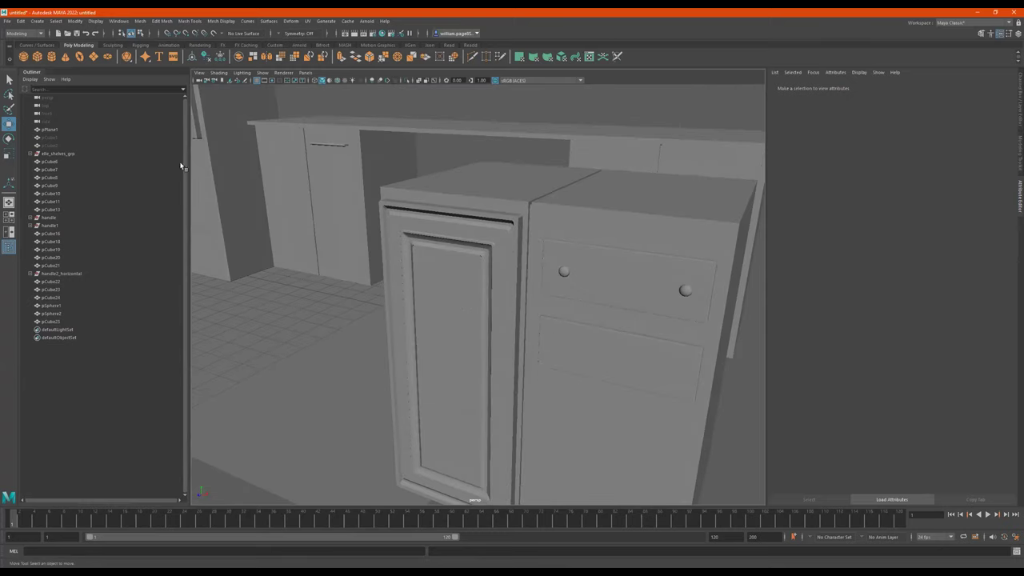
pyautogui.keyDown('alt'); pyautogui.moveTo(570, 322); pyautogui.dragTo(433, 330, button='right'); pyautogui.keyUp('alt')
pyautogui.keyDown('alt'); pyautogui.moveTo(434, 331); pyautogui.dragTo(384, 327); pyautogui.keyUp('alt')
pyautogui.keyDown('alt'); pyautogui.moveTo(384, 327); pyautogui.dragTo(550, 300, button='middle'); pyautogui.keyUp('alt')
pyautogui.moveTo(549, 300)
pyautogui.keyDown('alt'); pyautogui.mouseDown()
pyautogui.moveTo(547, 278)
pyautogui.moveTo(553, 294)
pyautogui.moveTo(643, 321)
pyautogui.moveTo(580, 280)
pyautogui.moveTo(524, 270)
pyautogui.moveTo(531, 299)
pyautogui.moveTo(637, 306)
pyautogui.mouseUp(); pyautogui.keyUp('alt')
pyautogui.click(519, 274)
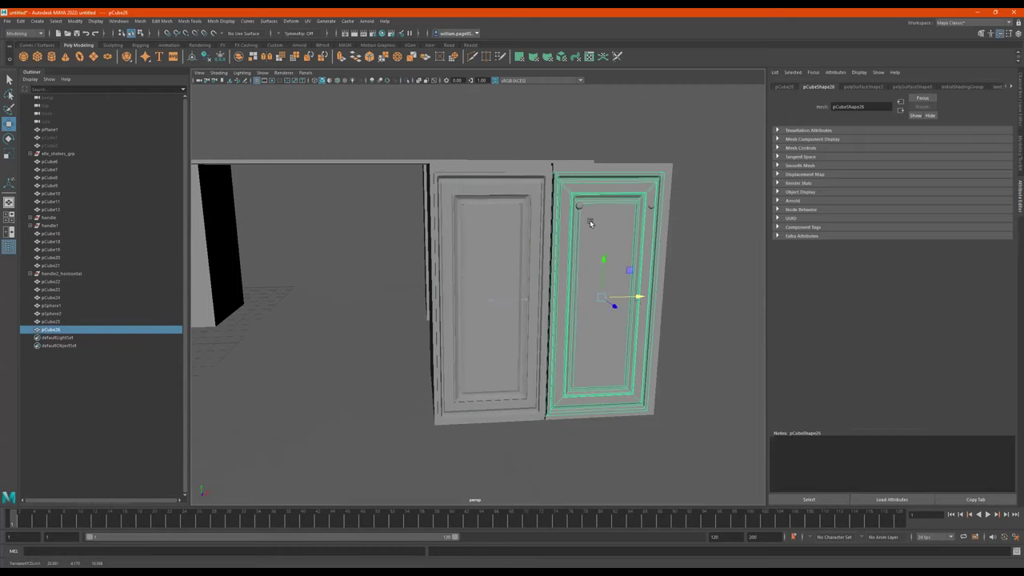
# Lower the copied door's upper vertices to shorten it into a bottom drawer front, and return it to object mode.
pyautogui.moveTo(590, 223); pyautogui.dragTo(524, 224, button='right')
pyautogui.moveTo(714, 133); pyautogui.dragTo(516, 240)
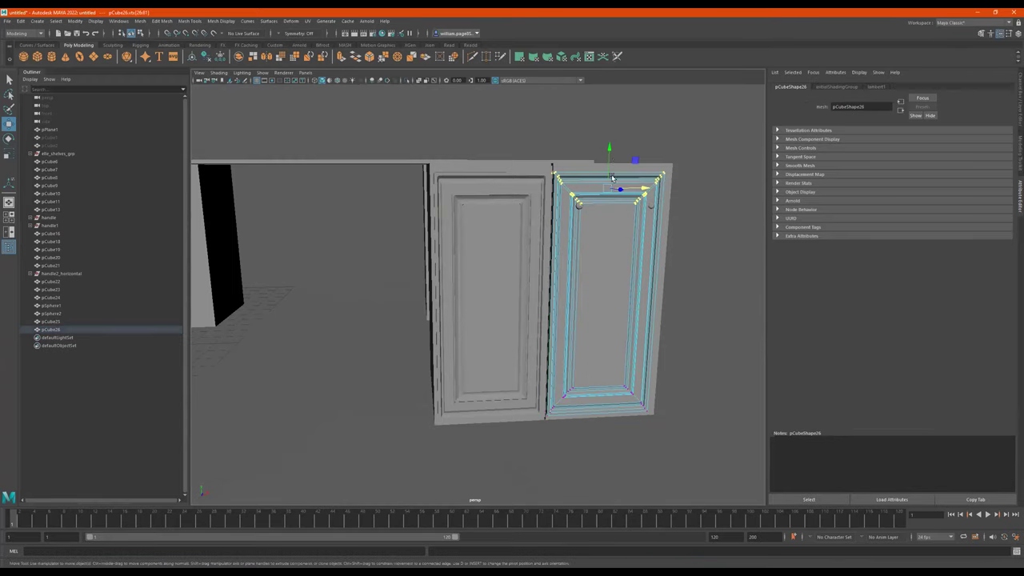
pyautogui.moveTo(610, 155); pyautogui.dragTo(601, 380)
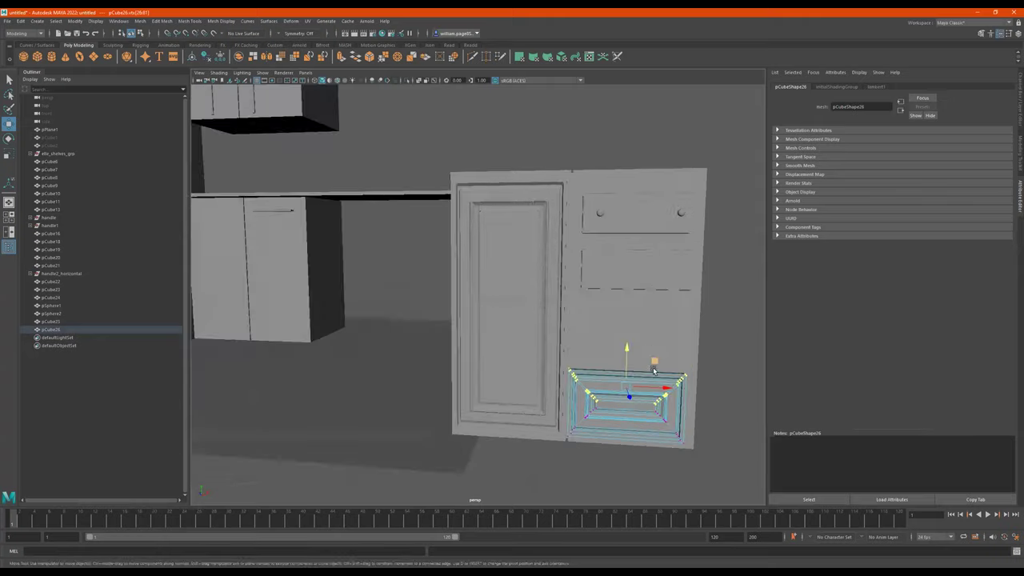
pyautogui.keyDown('alt'); pyautogui.moveTo(601, 380); pyautogui.dragTo(560, 290, button='middle'); pyautogui.keyUp('alt')
pyautogui.keyDown('alt'); pyautogui.moveTo(560, 289); pyautogui.dragTo(640, 316, button='right'); pyautogui.keyUp('alt')
pyautogui.keyDown('alt'); pyautogui.moveTo(639, 315); pyautogui.dragTo(692, 313); pyautogui.keyUp('alt')
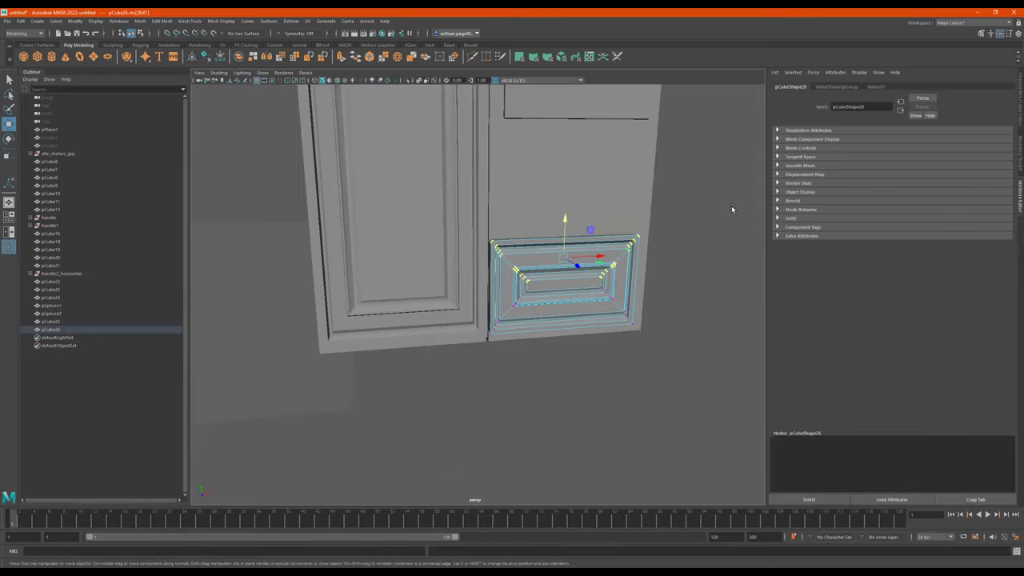
pyautogui.click(731, 207)
pyautogui.click(574, 254)
# Duplicate the moulded drawer front and raise the copy directly above the bottom one.
pyautogui.scroll(-3, 639, 278)
pyautogui.keyDown('alt'); pyautogui.moveTo(639, 278); pyautogui.dragTo(650, 291, button='middle'); pyautogui.keyUp('alt')
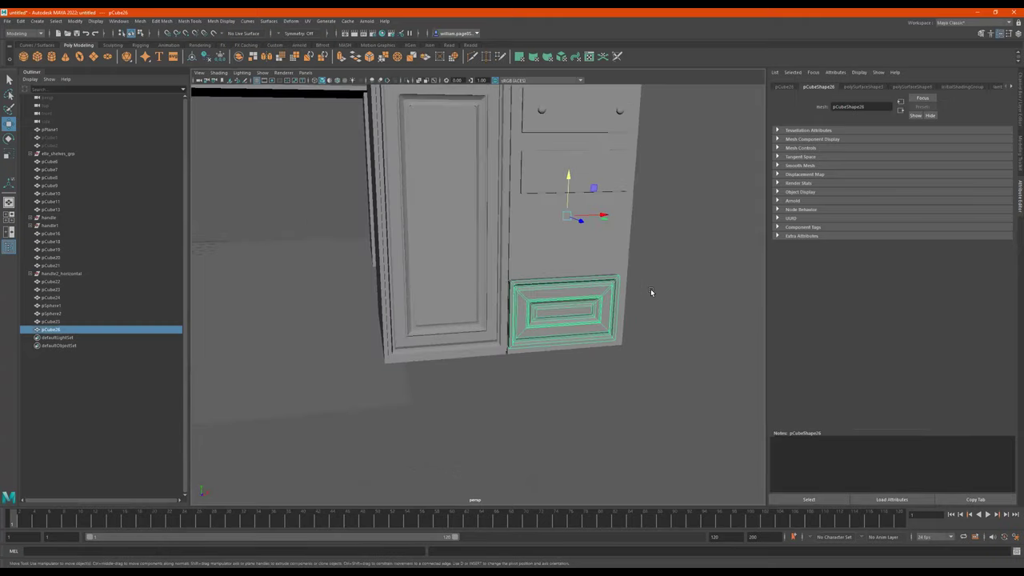
pyautogui.hotkey('ctrl', 'd')
pyautogui.moveTo(565, 192); pyautogui.dragTo(571, 102)
pyautogui.keyDown('alt'); pyautogui.moveTo(679, 156); pyautogui.dragTo(618, 228); pyautogui.keyUp('alt')
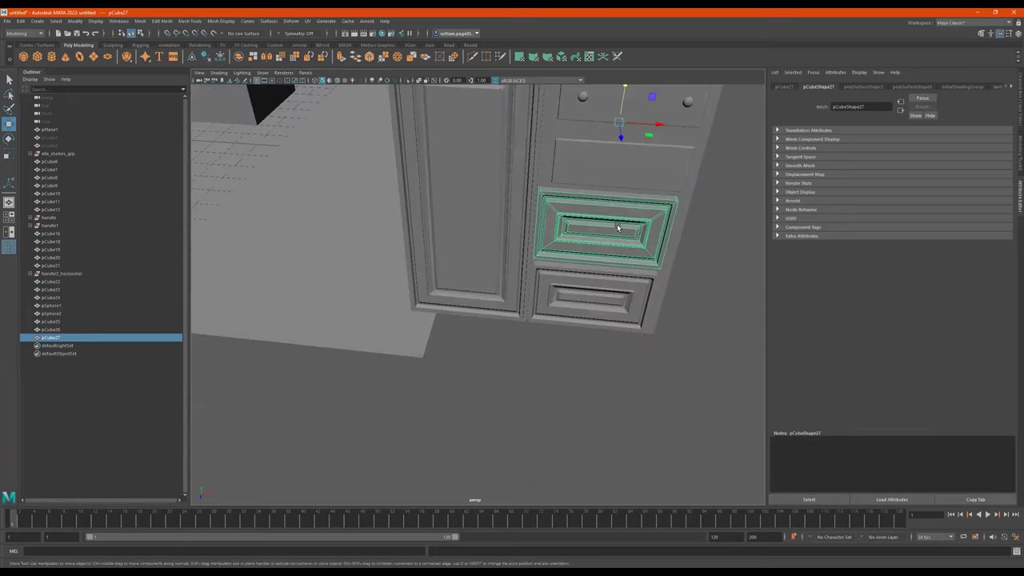
# Clear the selection and examine the new drawer fronts beside the panel door, close up and from a distance.
pyautogui.click(728, 228)
pyautogui.keyDown('alt'); pyautogui.moveTo(728, 228); pyautogui.dragTo(410, 227, button='right'); pyautogui.keyUp('alt')
pyautogui.keyDown('alt'); pyautogui.moveTo(409, 227); pyautogui.dragTo(401, 248); pyautogui.keyUp('alt')
pyautogui.keyDown('alt'); pyautogui.moveTo(400, 248); pyautogui.dragTo(773, 240, button='right'); pyautogui.keyUp('alt')
pyautogui.keyDown('alt'); pyautogui.moveTo(579, 292); pyautogui.dragTo(634, 439, button='middle'); pyautogui.keyUp('alt')
pyautogui.keyDown('alt'); pyautogui.moveTo(643, 318); pyautogui.dragTo(544, 354); pyautogui.keyUp('alt')
pyautogui.keyDown('alt'); pyautogui.moveTo(671, 334); pyautogui.dragTo(561, 273, button='middle'); pyautogui.keyUp('alt')
pyautogui.keyDown('alt'); pyautogui.moveTo(563, 251); pyautogui.dragTo(442, 248, button='right'); pyautogui.keyUp('alt')
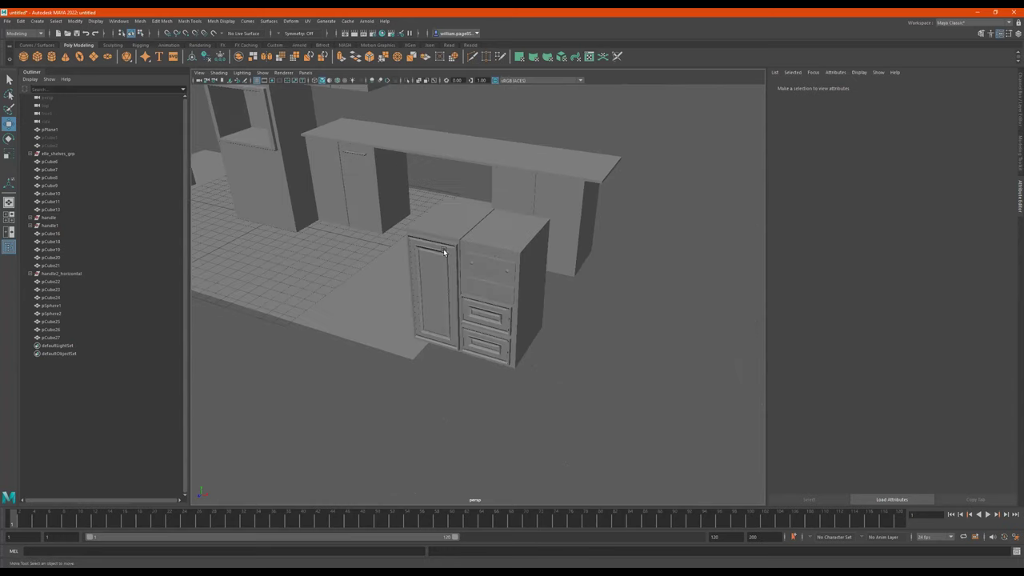
# Select the whole handle2_horizontal group on the cabinet under the countertop and duplicate it.
pyautogui.keyDown('alt'); pyautogui.moveTo(371, 172); pyautogui.dragTo(431, 224, button='middle'); pyautogui.keyUp('alt')
pyautogui.click(404, 194)
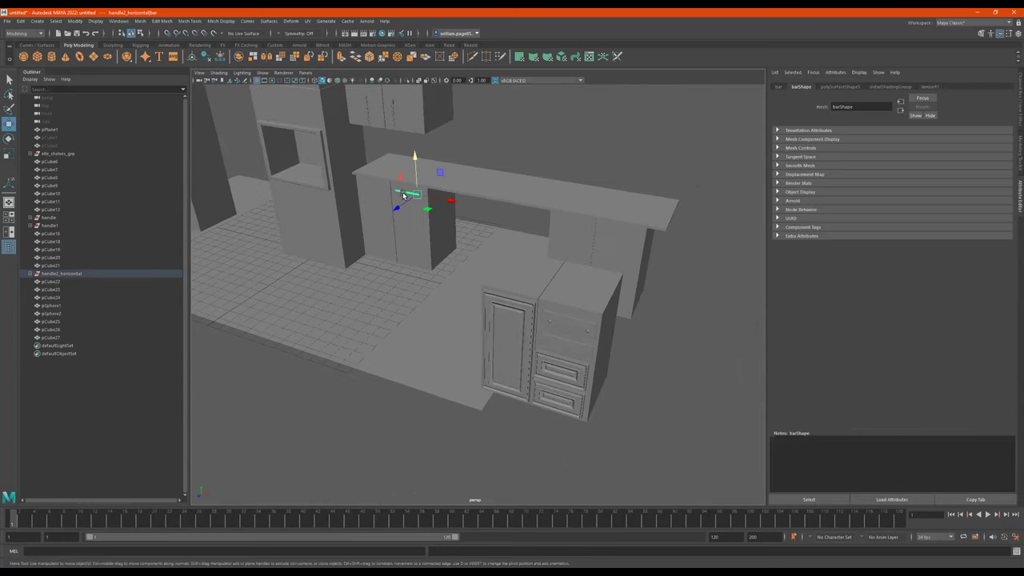
pyautogui.press('Up')
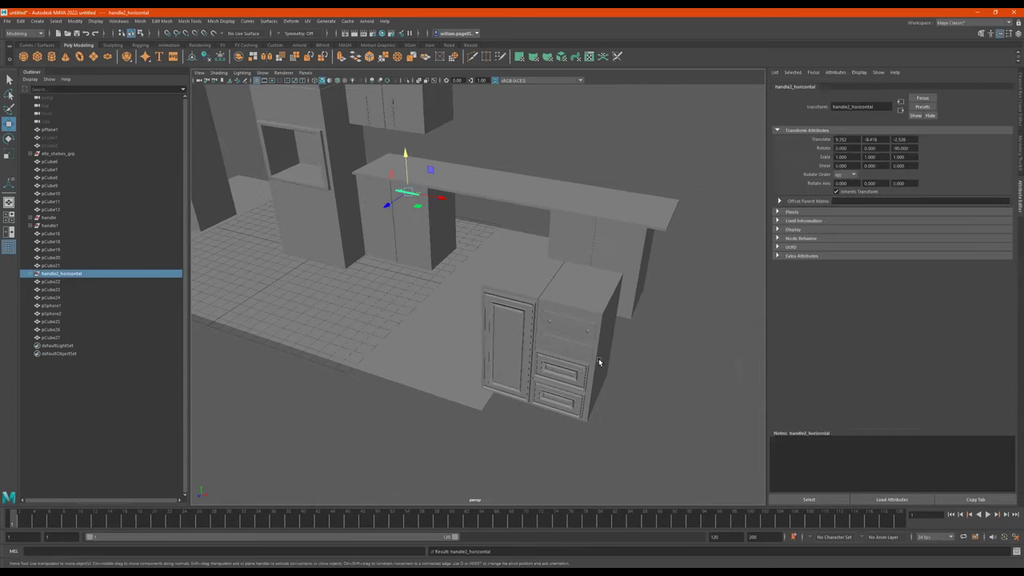
pyautogui.keyDown('alt'); pyautogui.moveTo(335, 158); pyautogui.dragTo(395, 167, button='right'); pyautogui.keyUp('alt')
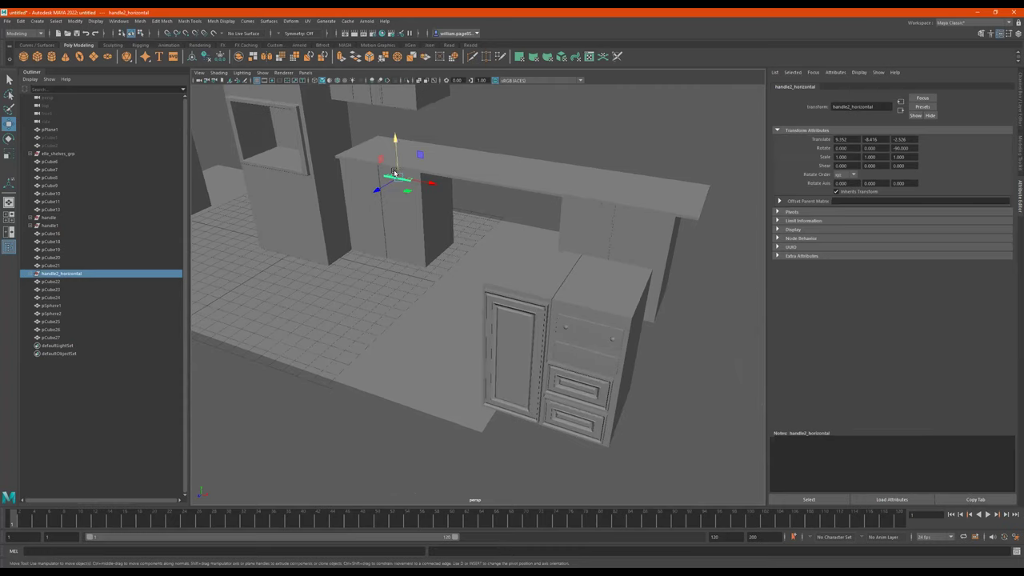
pyautogui.press('f')
pyautogui.click(542, 339)
pyautogui.keyDown('alt'); pyautogui.moveTo(542, 339); pyautogui.dragTo(115, 306, button='right'); pyautogui.keyUp('alt')
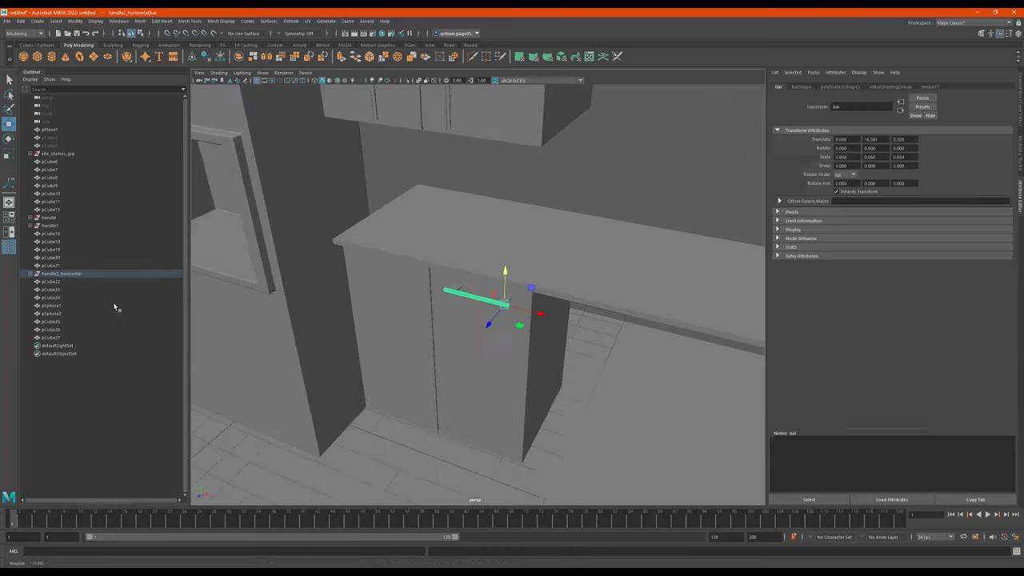
pyautogui.click(450, 204)
pyautogui.click(496, 304)
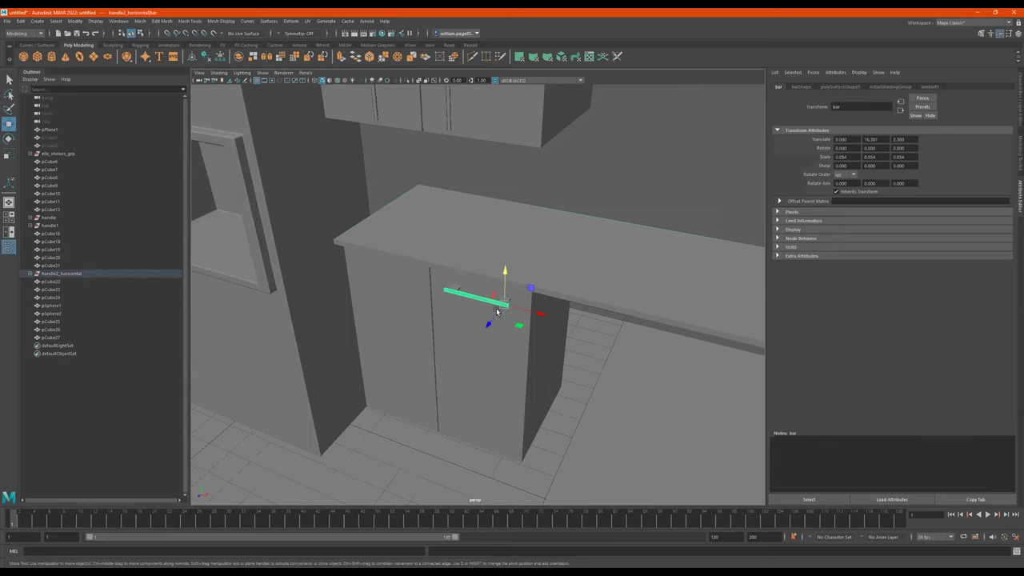
pyautogui.press('Up')
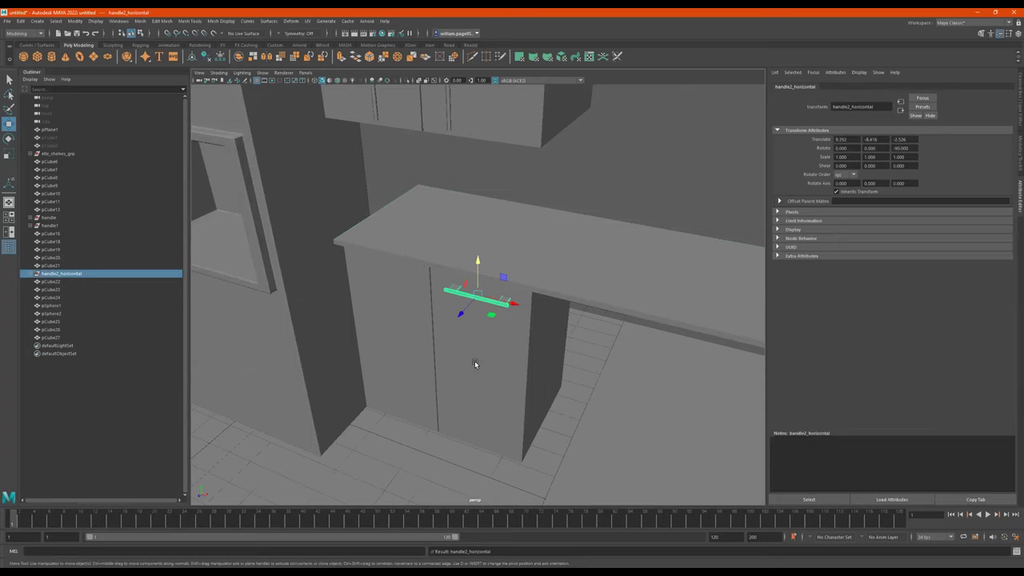
pyautogui.keyDown('alt'); pyautogui.moveTo(600, 365); pyautogui.dragTo(363, 364, button='right'); pyautogui.keyUp('alt')
pyautogui.hotkey('ctrl', 'd')
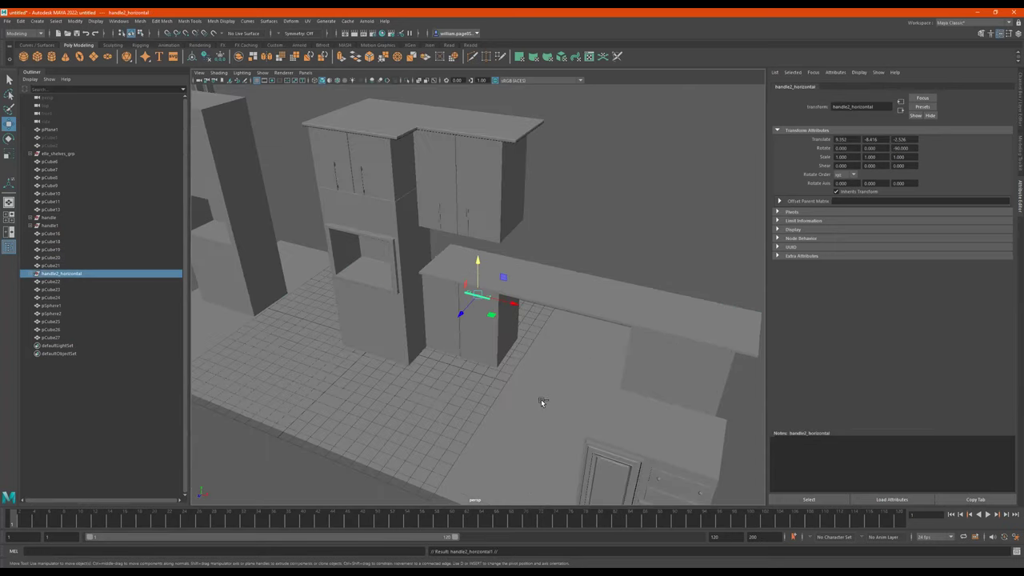
# Move the duplicated horizontal handle across to the drawer unit and position it on the second drawer from the top.
pyautogui.moveTo(512, 304); pyautogui.dragTo(736, 404)
pyautogui.keyDown('alt'); pyautogui.moveTo(727, 405); pyautogui.dragTo(538, 334, button='middle'); pyautogui.keyUp('alt')
pyautogui.keyDown('alt'); pyautogui.moveTo(538, 334); pyautogui.dragTo(269, 367); pyautogui.keyUp('alt')
pyautogui.hotkey('ctrl', 'z')
pyautogui.moveTo(404, 262); pyautogui.dragTo(356, 291)
pyautogui.keyDown('alt'); pyautogui.moveTo(357, 299); pyautogui.dragTo(495, 367, button='right'); pyautogui.keyUp('alt')
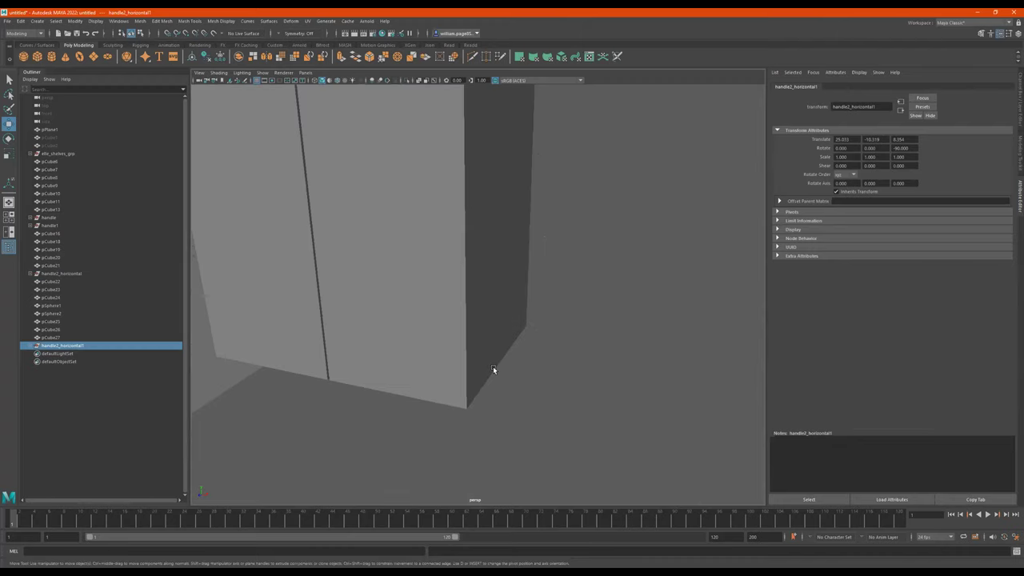
pyautogui.press('f')
pyautogui.keyDown('alt'); pyautogui.moveTo(576, 387); pyautogui.dragTo(393, 368, button='right'); pyautogui.keyUp('alt')
pyautogui.keyDown('alt'); pyautogui.moveTo(394, 369); pyautogui.dragTo(445, 345); pyautogui.keyUp('alt')
pyautogui.moveTo(479, 259); pyautogui.dragTo(476, 248)
# Move the copied handle's two end mounts outward toward the sides of the drawer.
pyautogui.keyDown('alt'); pyautogui.moveTo(482, 256); pyautogui.dragTo(638, 287); pyautogui.keyUp('alt')
pyautogui.click(560, 292)
pyautogui.click(559, 282)
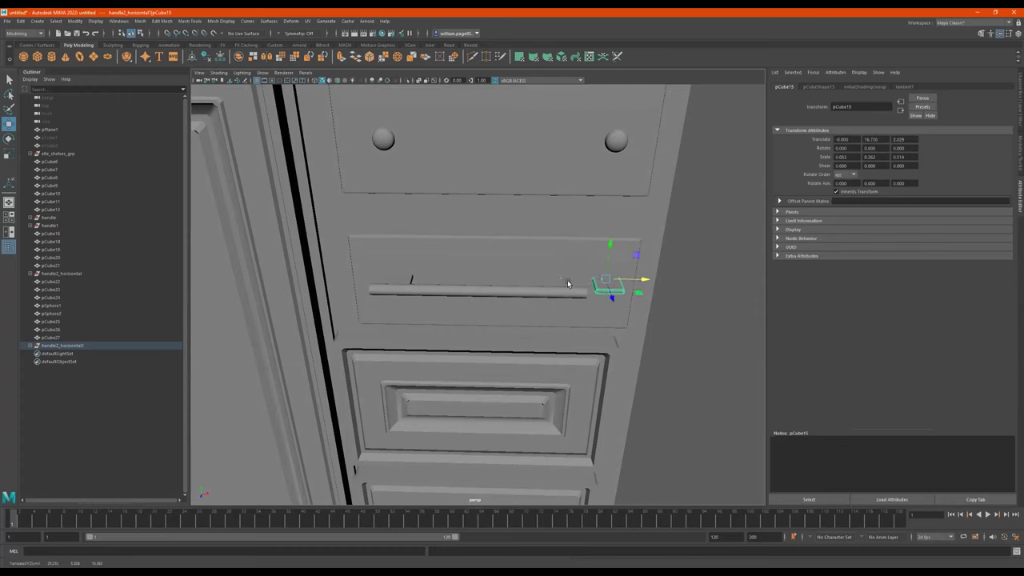
pyautogui.click(407, 277)
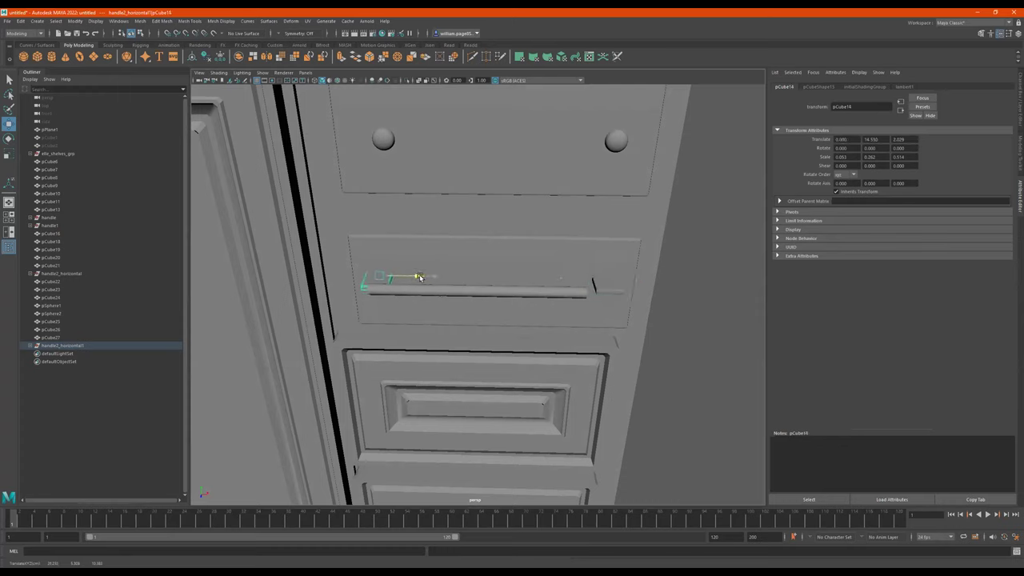
# Lengthen the handle's bar by moving its end vertices outward past both mounts, and return to object mode.
pyautogui.click(444, 290)
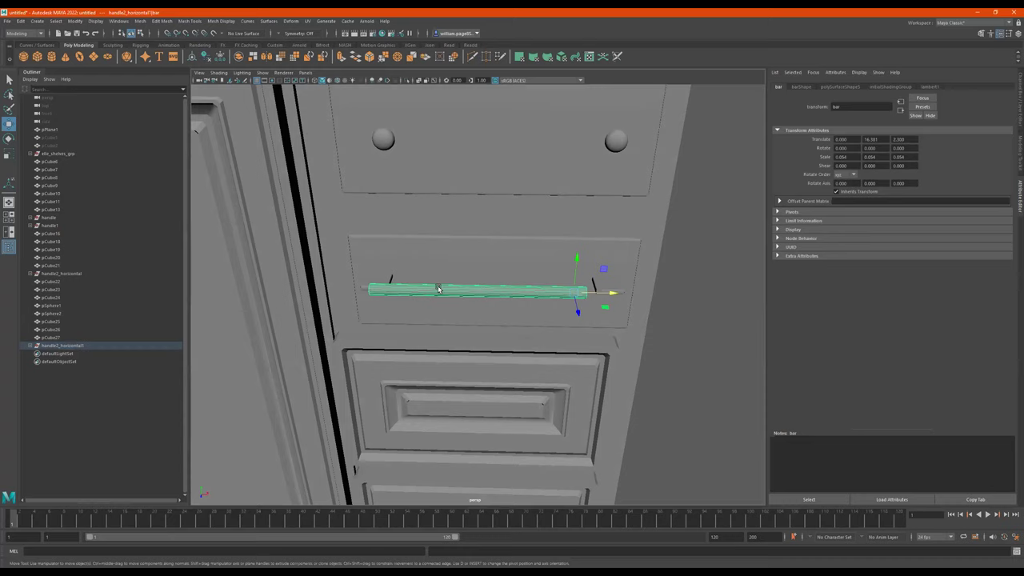
pyautogui.moveTo(438, 287); pyautogui.dragTo(347, 274, button='right')
pyautogui.moveTo(348, 274); pyautogui.dragTo(391, 289)
pyautogui.moveTo(557, 273); pyautogui.dragTo(620, 334)
pyautogui.moveTo(625, 296); pyautogui.dragTo(595, 306)
pyautogui.click(416, 292)
pyautogui.press('F8')
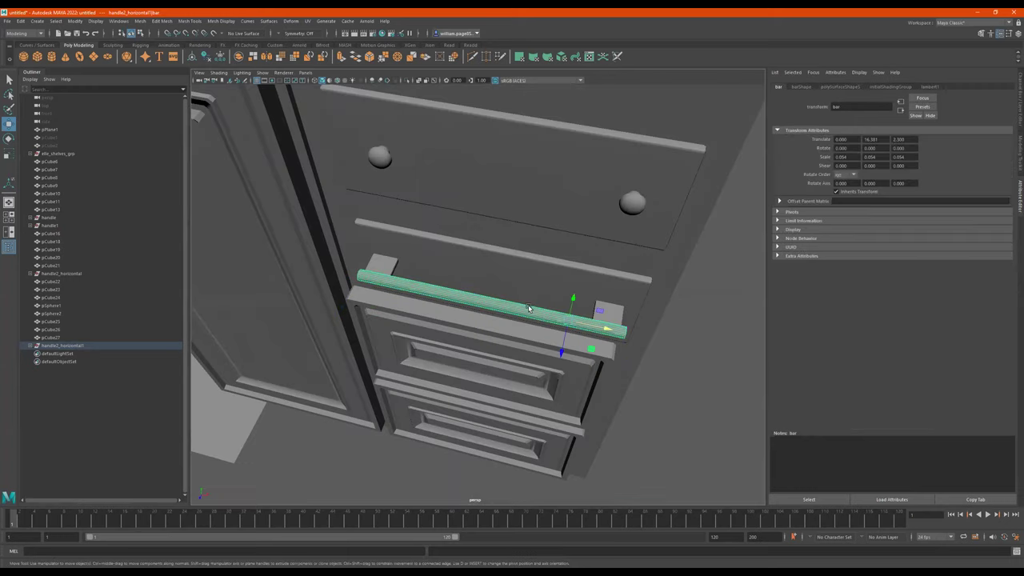
# Inspect the widened drawer handle and the finished cabinet fronts from several angles.
pyautogui.press('Up')
pyautogui.keyDown('alt'); pyautogui.moveTo(465, 293); pyautogui.dragTo(420, 299, button='right'); pyautogui.keyUp('alt')
pyautogui.keyDown('alt'); pyautogui.moveTo(504, 294); pyautogui.dragTo(530, 311); pyautogui.keyUp('alt')
pyautogui.keyDown('alt'); pyautogui.moveTo(530, 310); pyautogui.dragTo(660, 282, button='middle'); pyautogui.keyUp('alt')
pyautogui.keyDown('alt'); pyautogui.moveTo(660, 282); pyautogui.dragTo(672, 303); pyautogui.keyUp('alt')
pyautogui.click(691, 310)
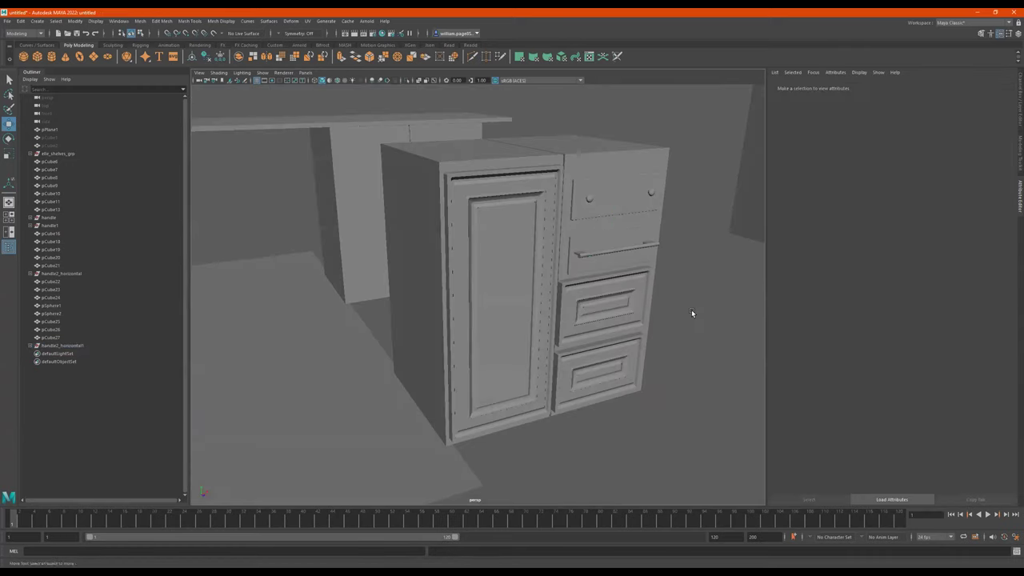
pyautogui.keyDown('alt'); pyautogui.moveTo(691, 309); pyautogui.dragTo(670, 350, button='right'); pyautogui.keyUp('alt')
pyautogui.keyDown('alt'); pyautogui.moveTo(670, 350); pyautogui.dragTo(493, 312); pyautogui.keyUp('alt')
pyautogui.keyDown('alt'); pyautogui.moveTo(493, 313); pyautogui.dragTo(694, 289, button='right'); pyautogui.keyUp('alt')
pyautogui.keyDown('alt'); pyautogui.moveTo(572, 296); pyautogui.dragTo(606, 328); pyautogui.keyUp('alt')
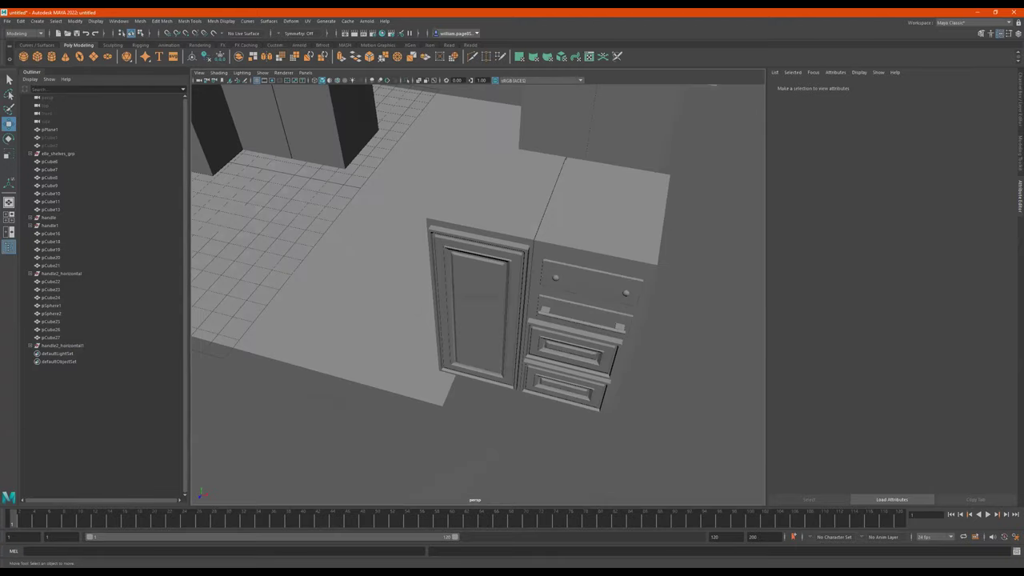